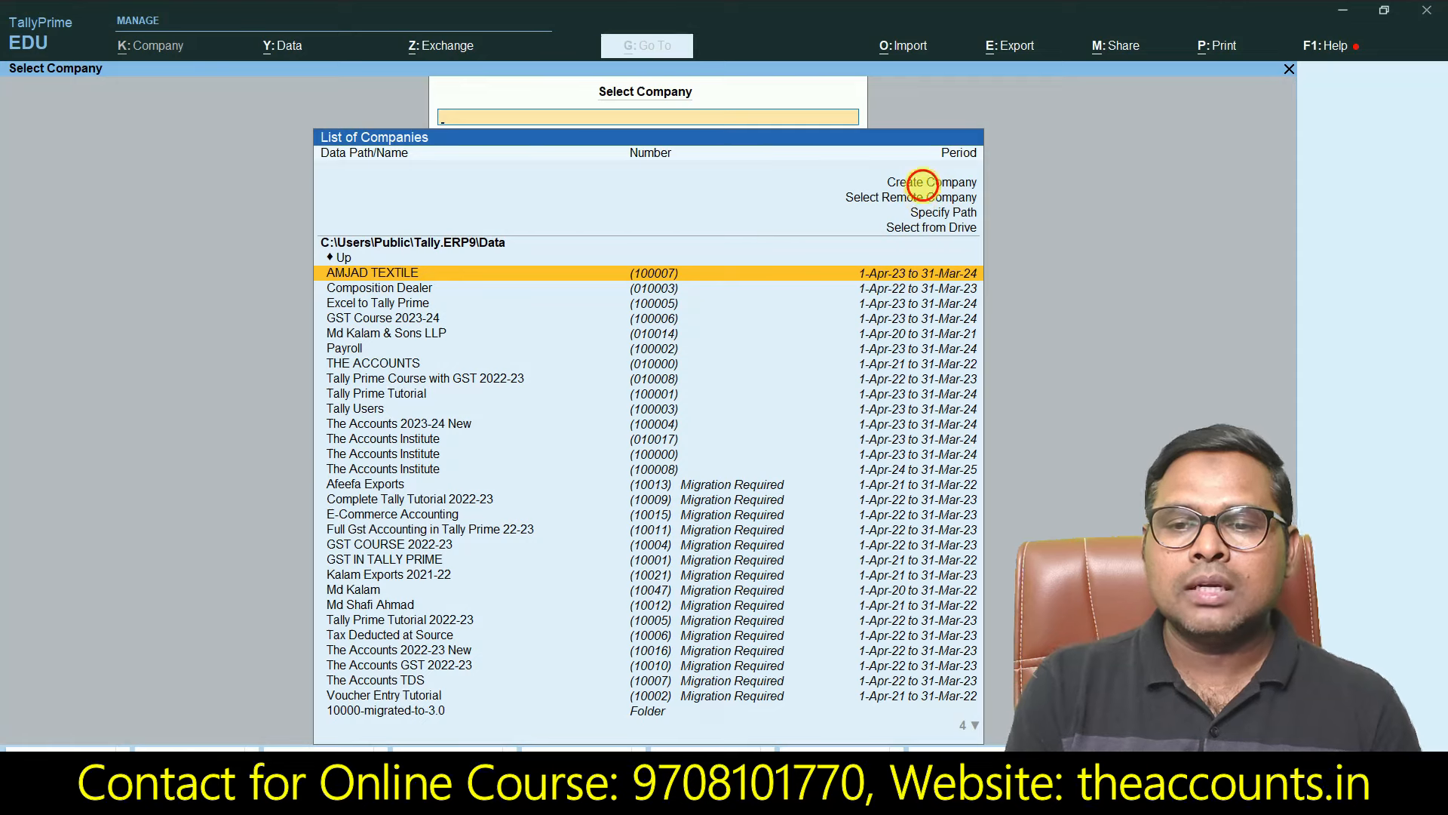
Step: Start a new company named "The Accounts 2023-24" with the same mailing name and a blank address
click(926, 184)
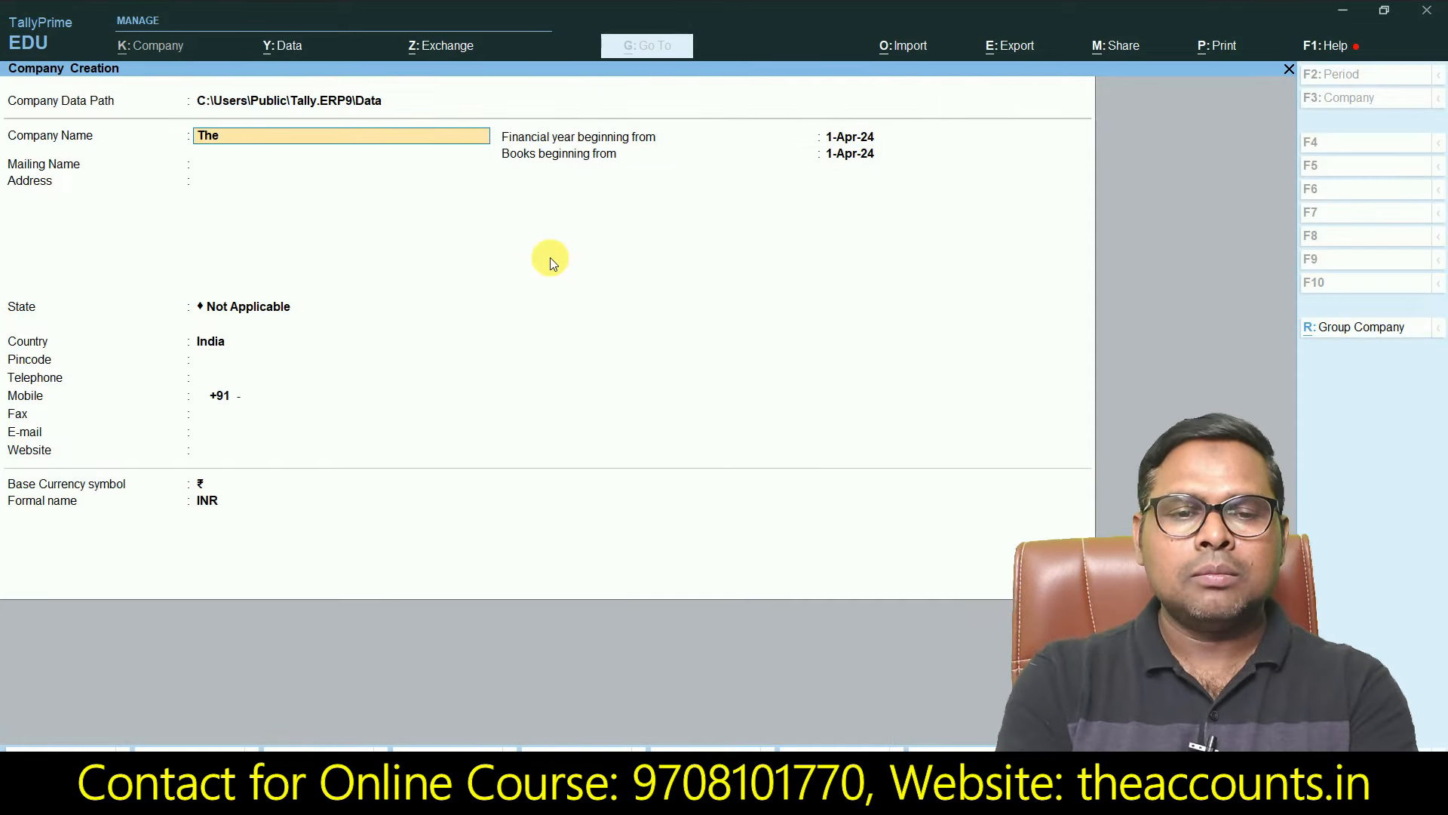
text(The Accounts 2023-2)
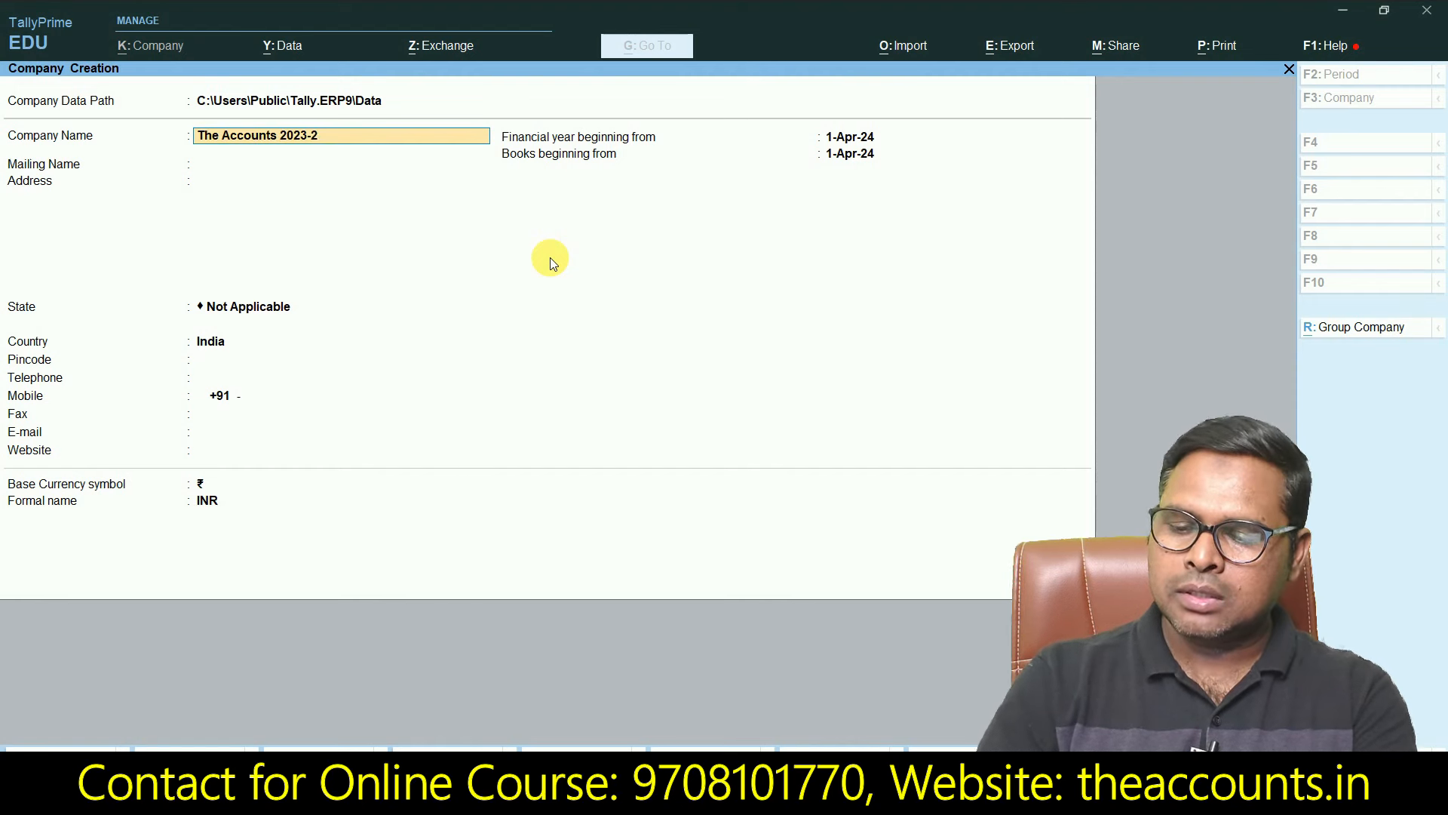
click(212, 161)
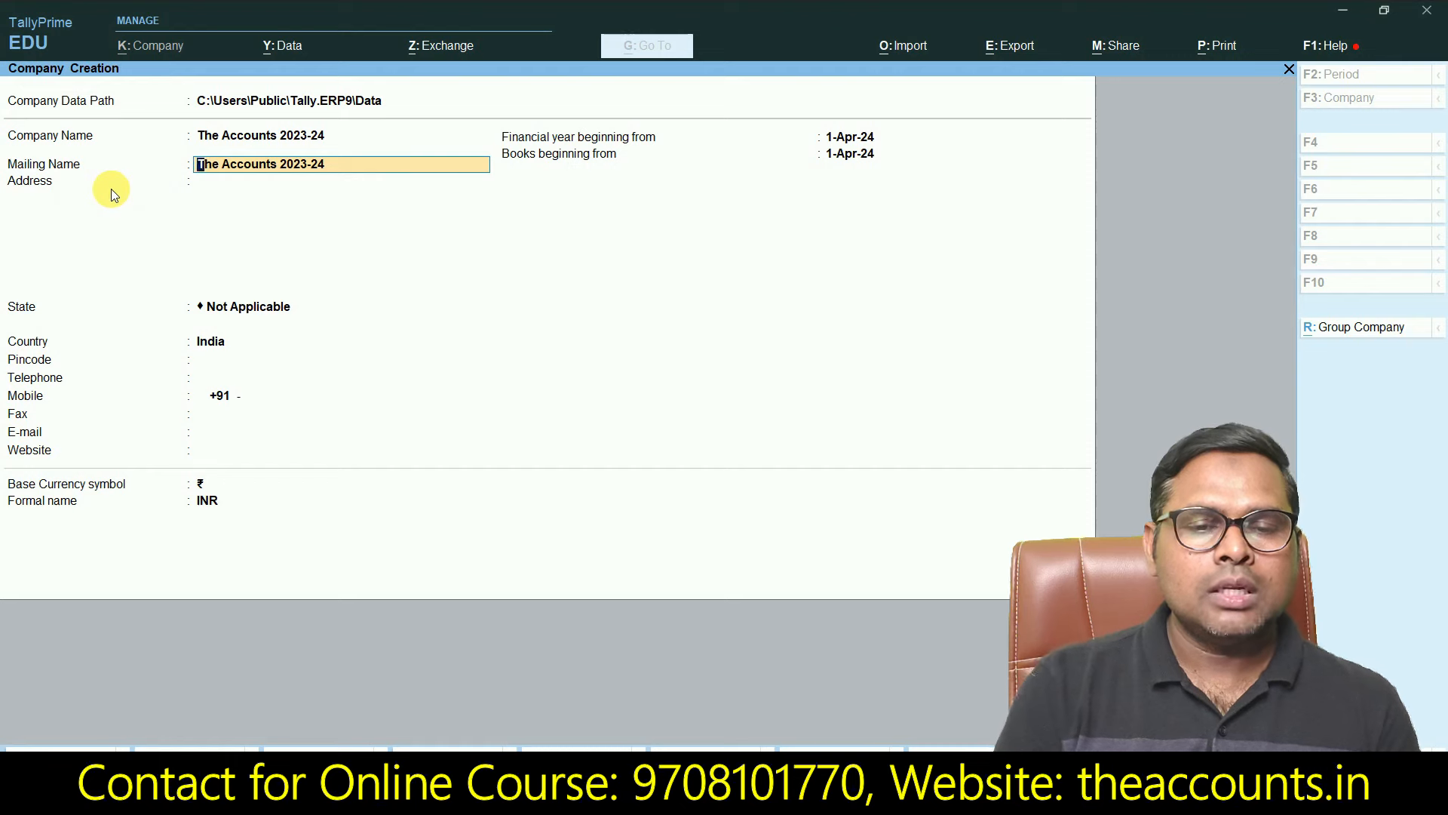
key(Return)
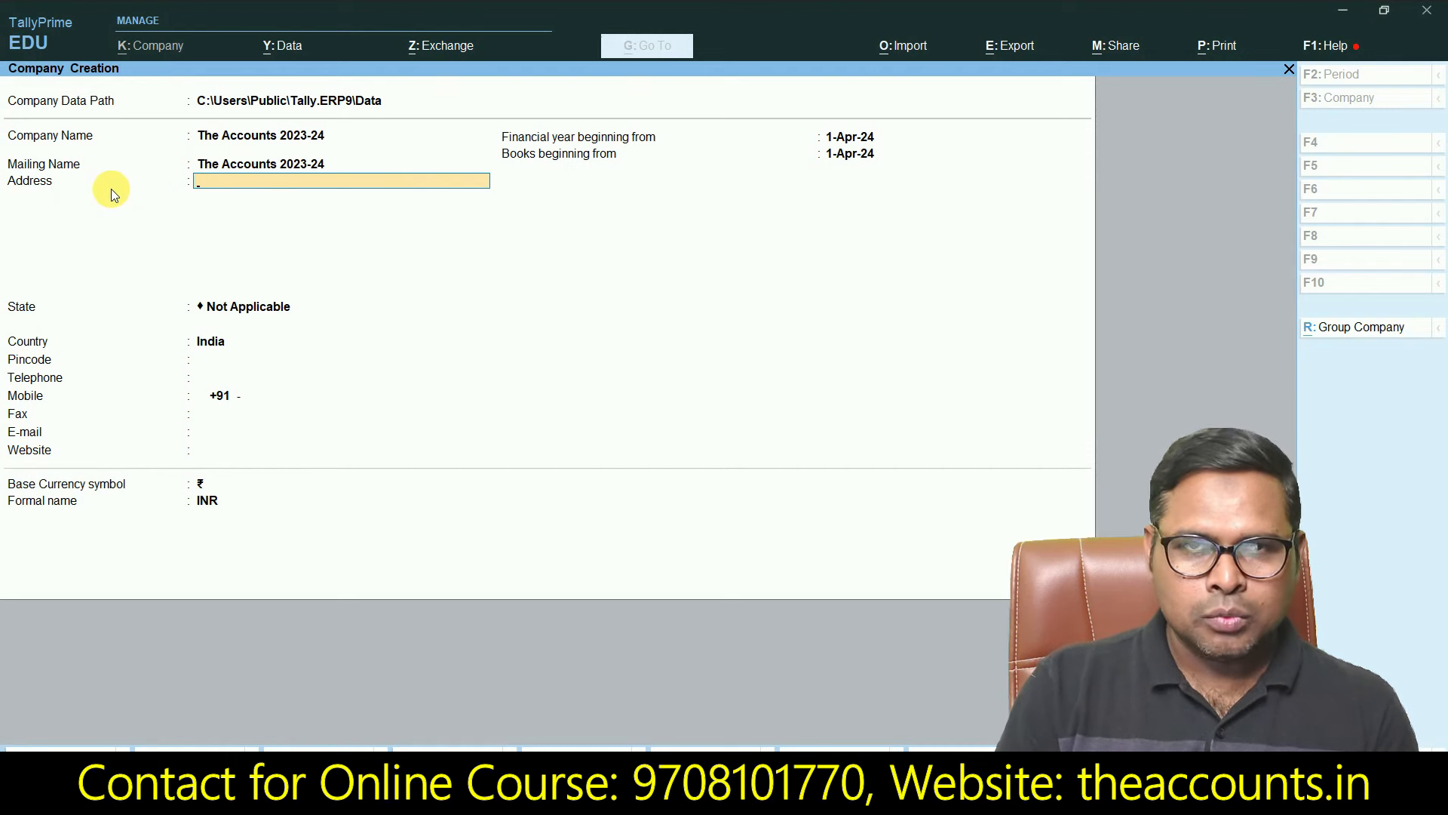
key(Return)
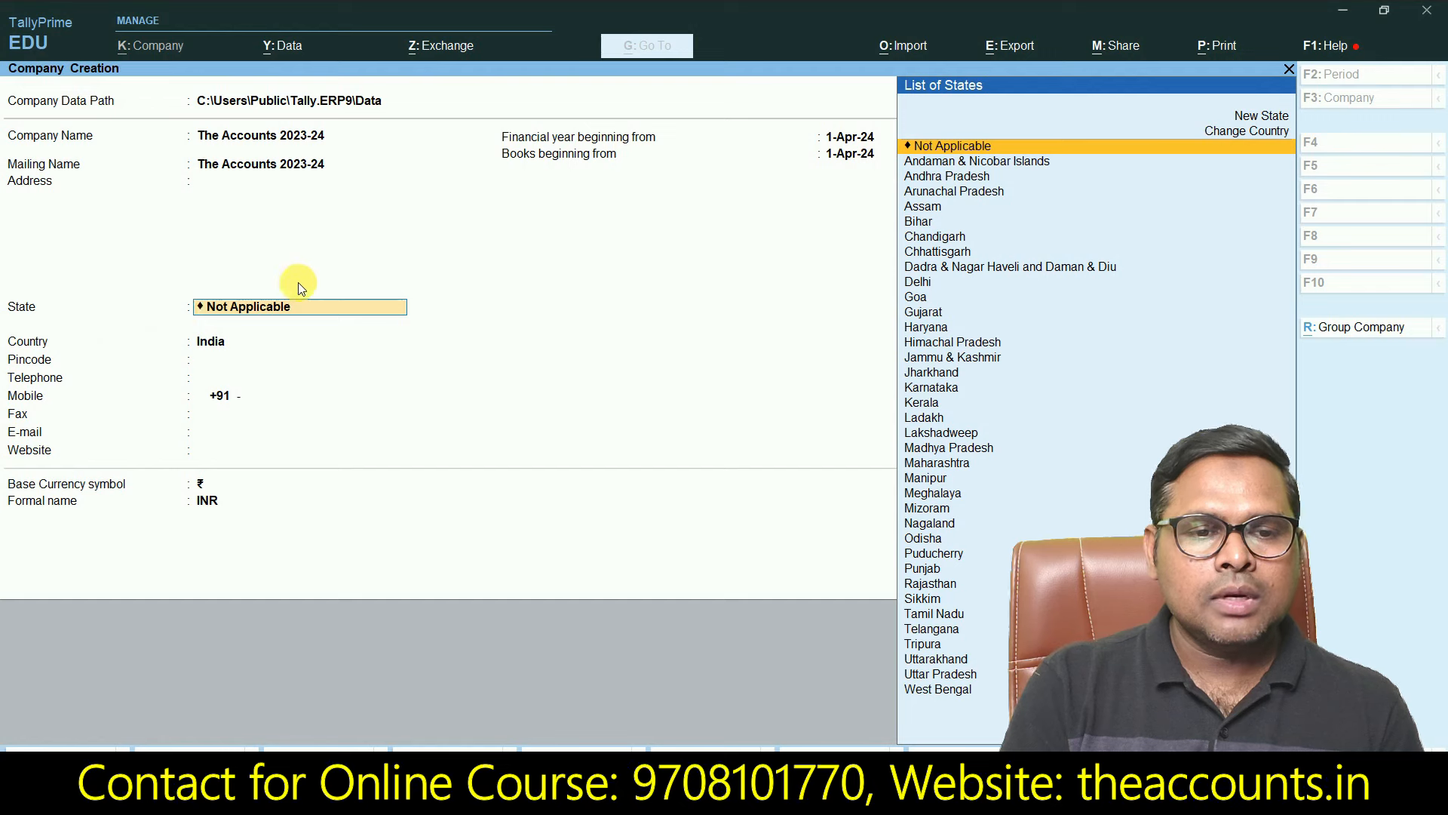
Step: Set the company's state to Bihar and leave the pincode, phone, fax, e-mail and website details blank
text(Bih)
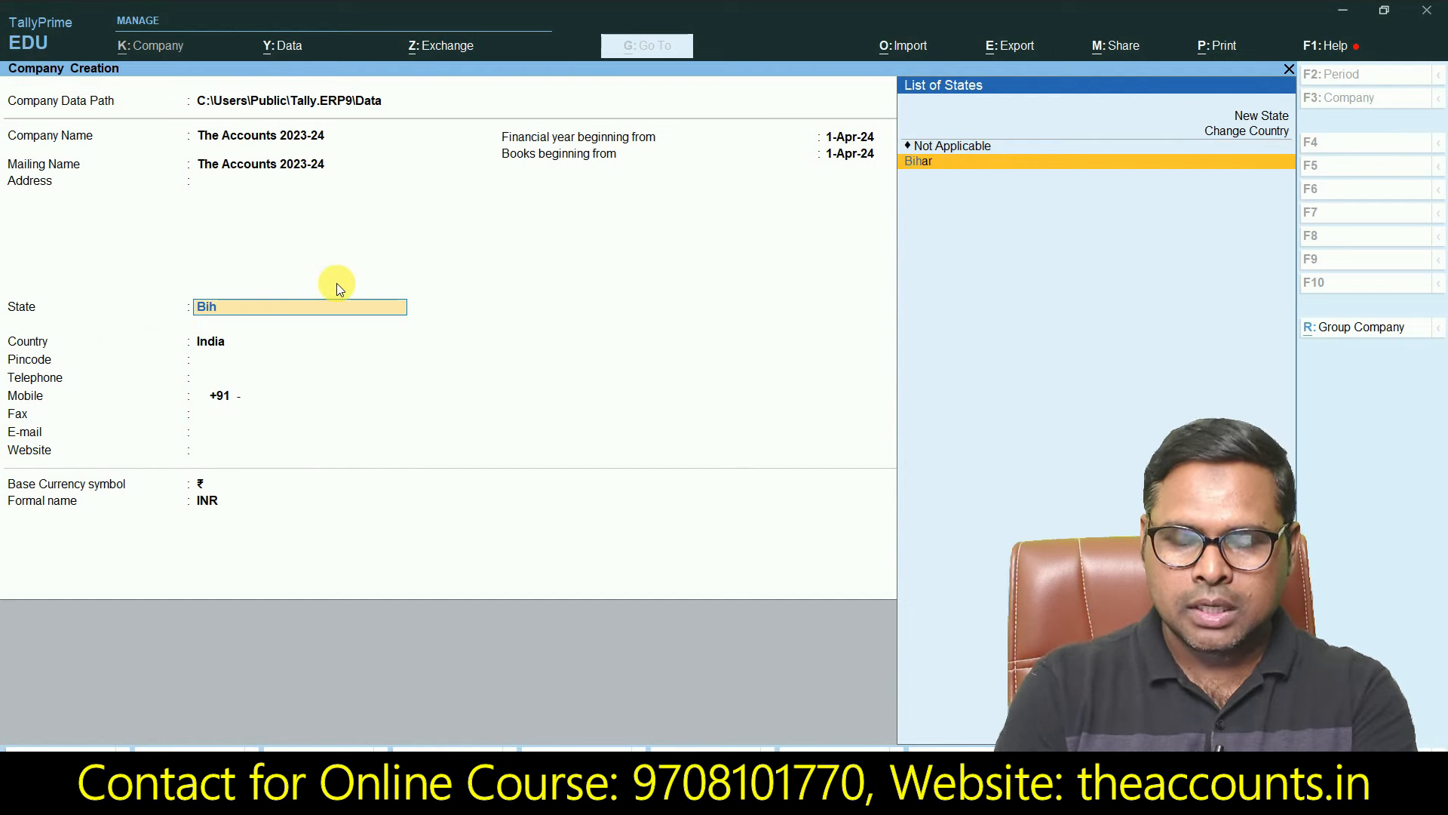
click(1013, 163)
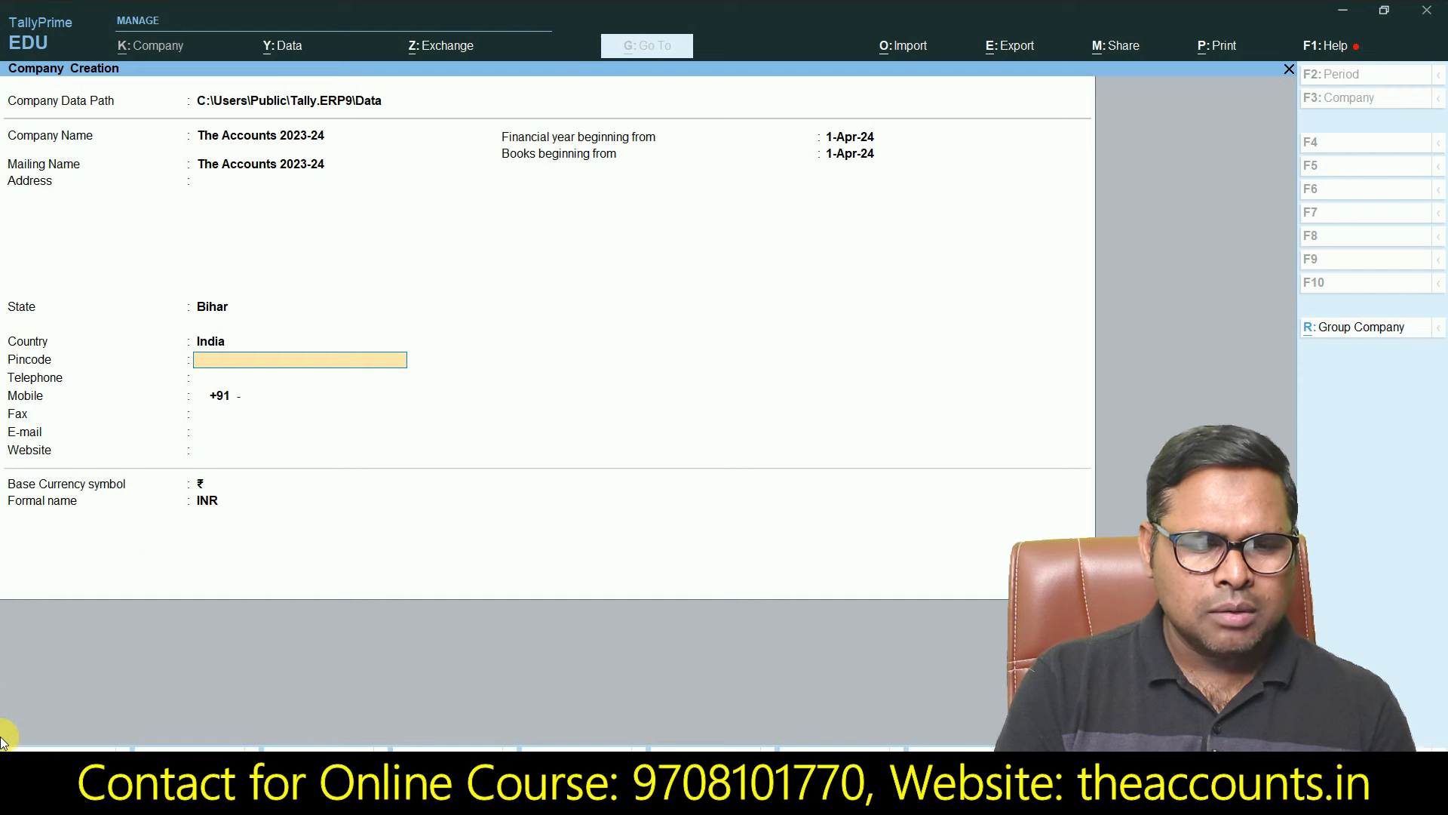
key(Return)
key(Return)
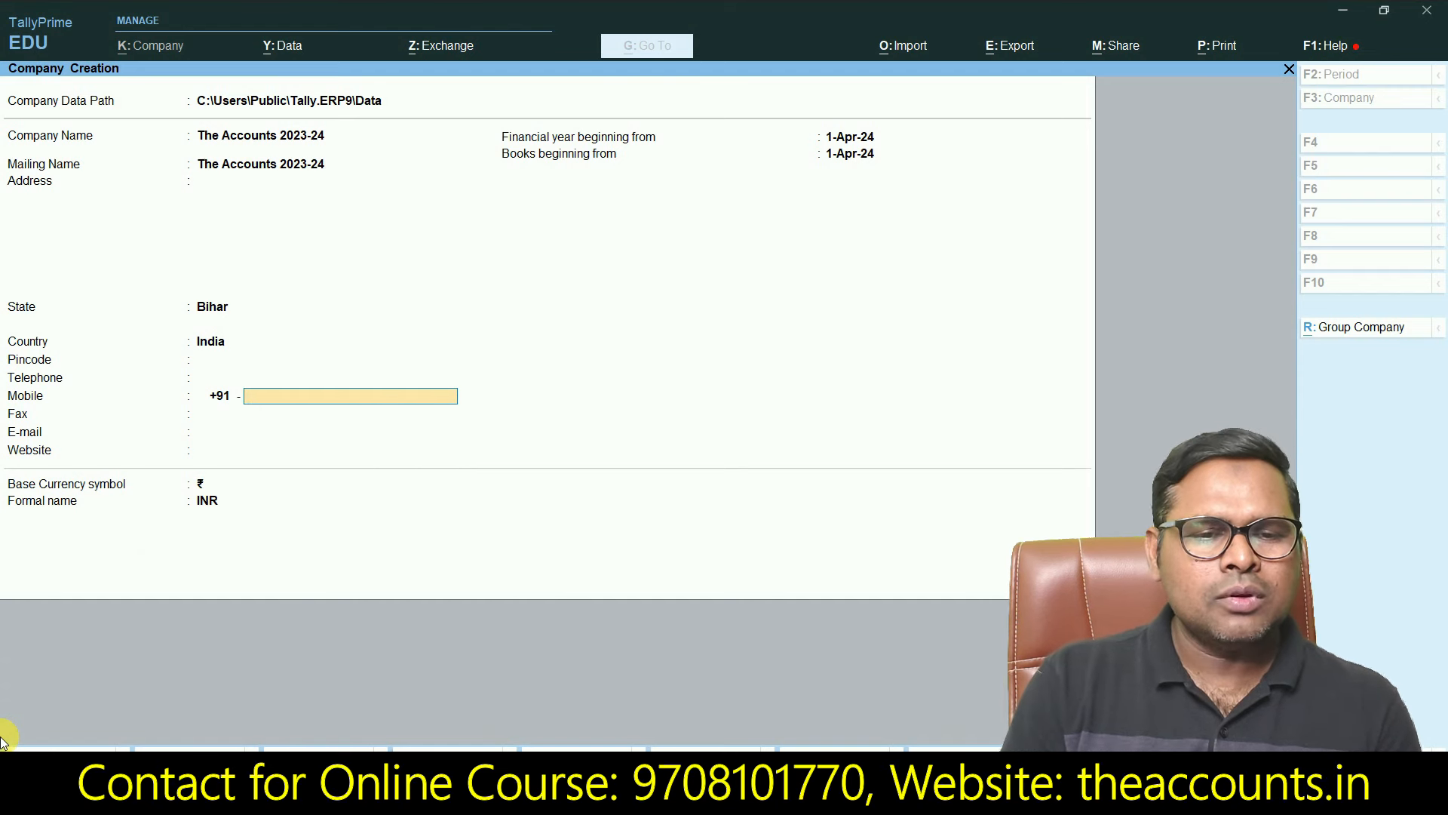
key(Return)
key(Return)
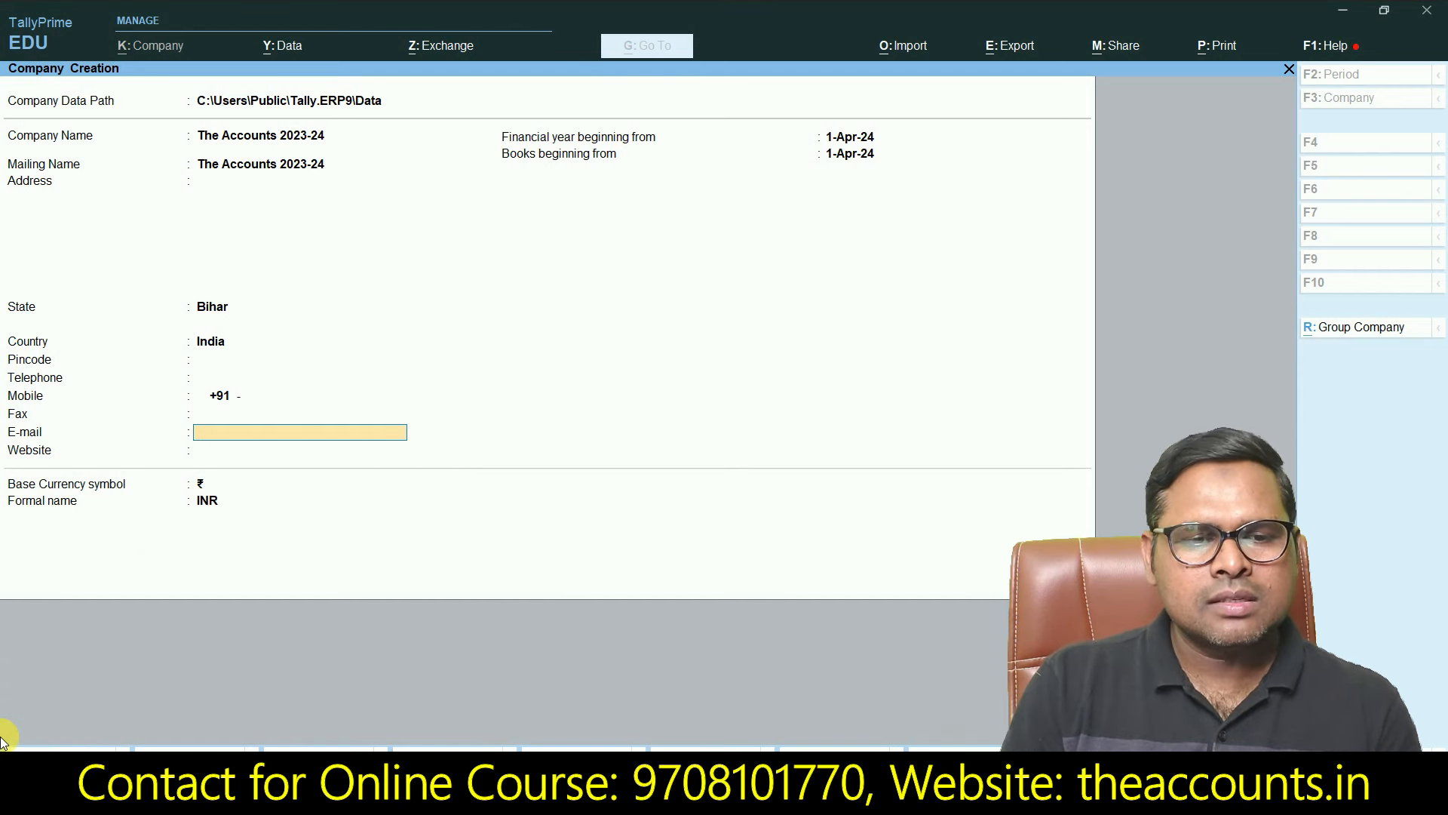
key(Return)
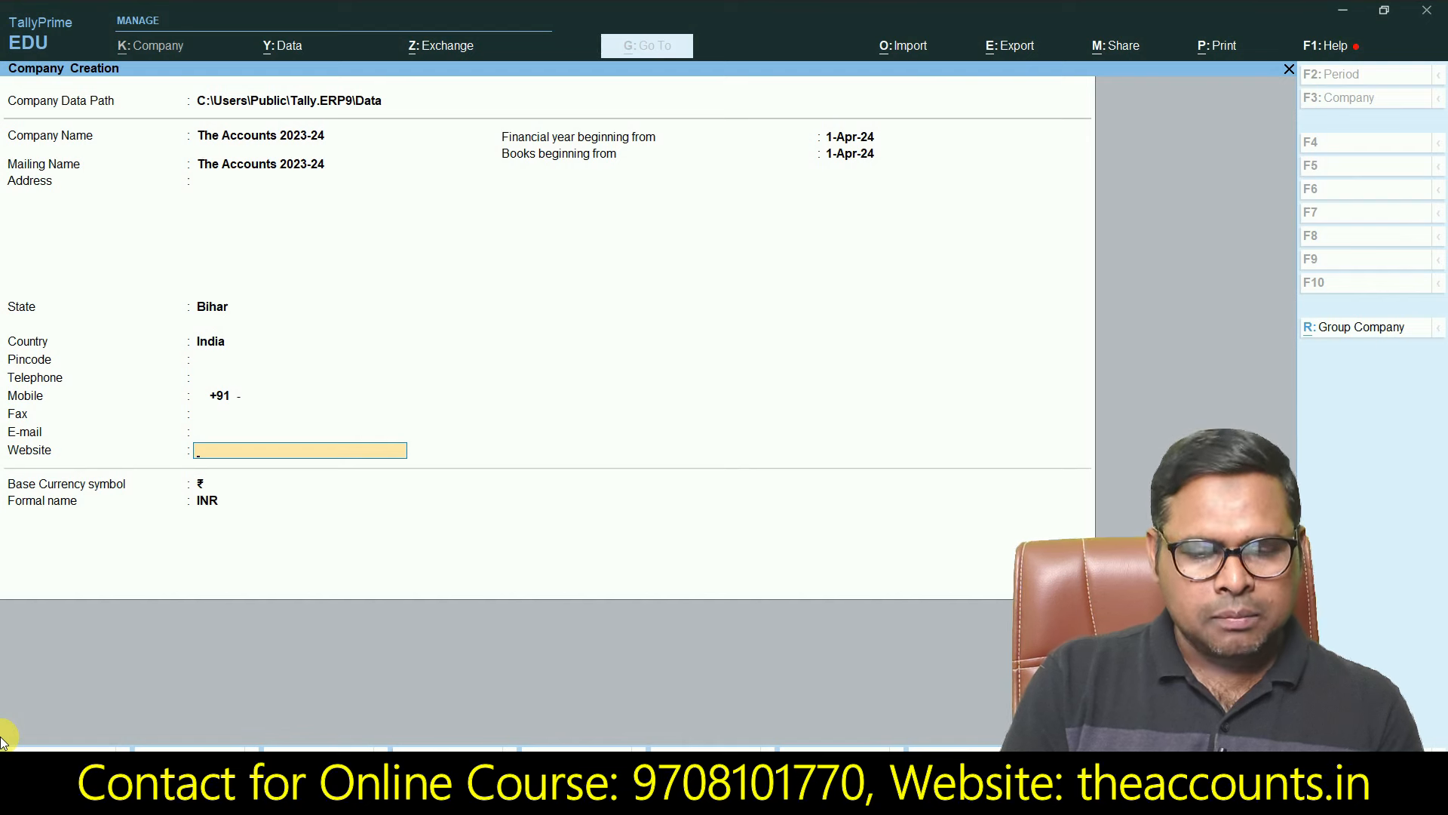
key(Return)
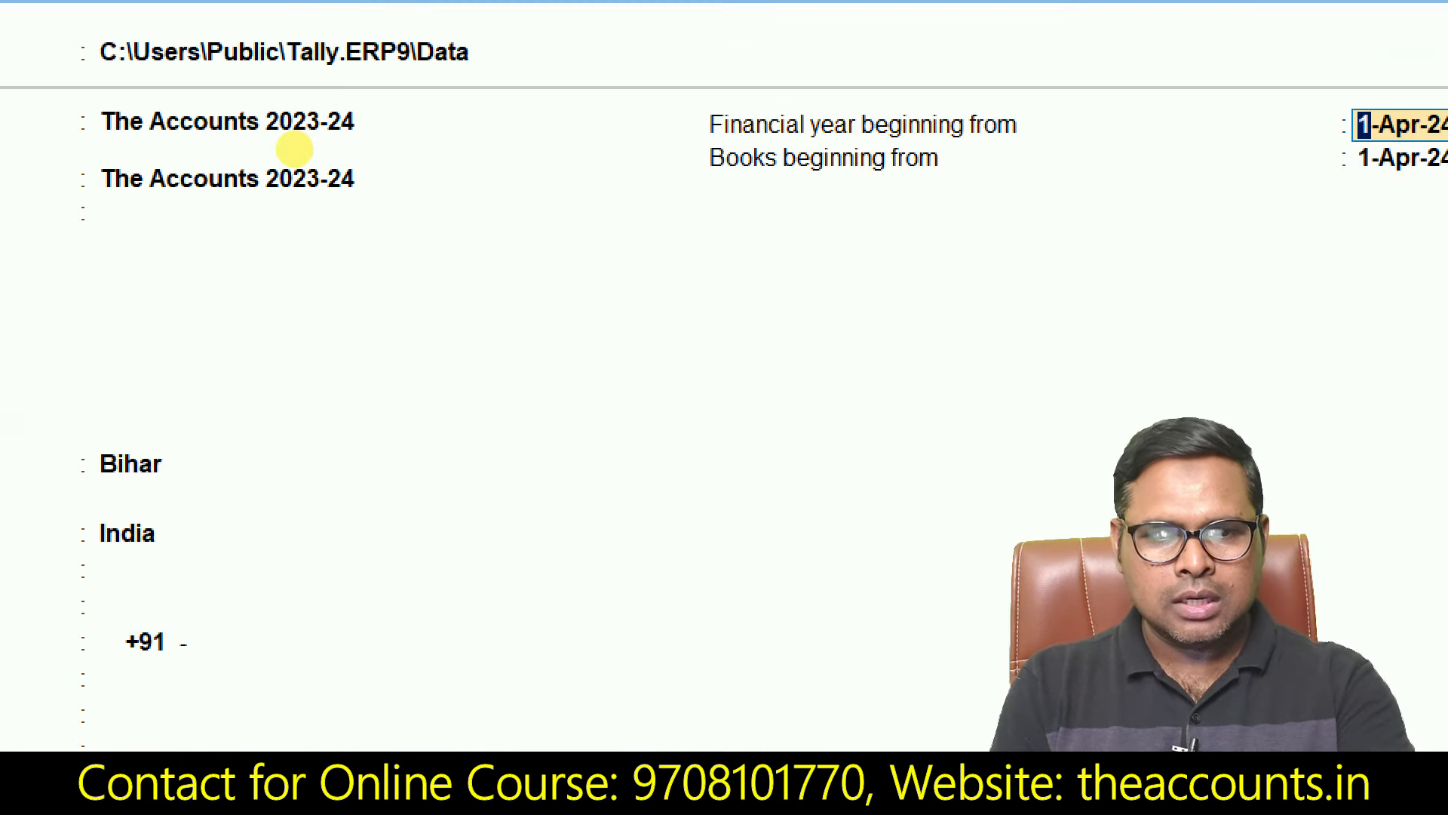
Step: Set the financial year and books to begin on 1-Apr-23, keep the ₹/INR base currency, and create the company
text(1.4.23)
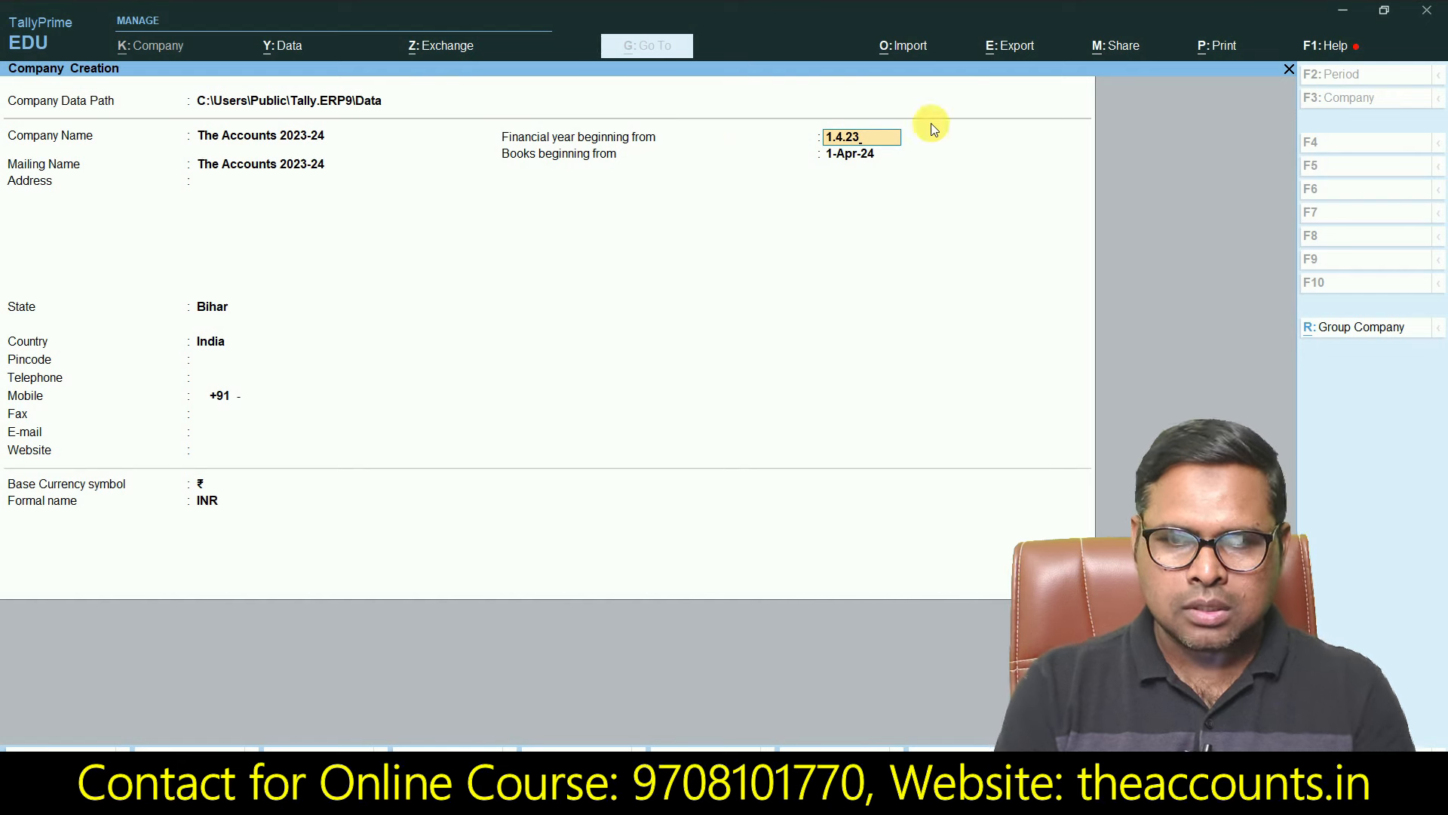
key(Return)
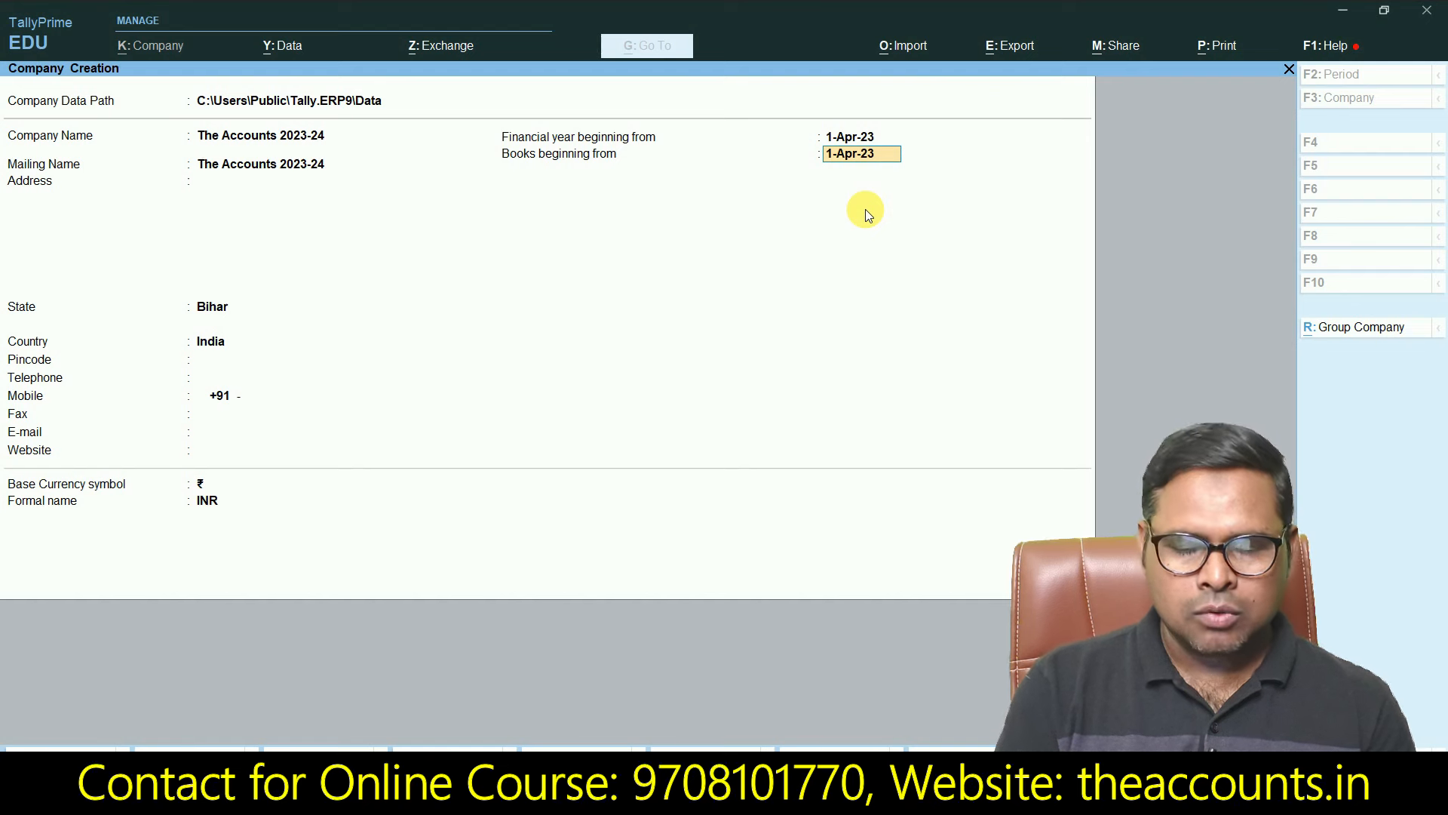
key(Return)
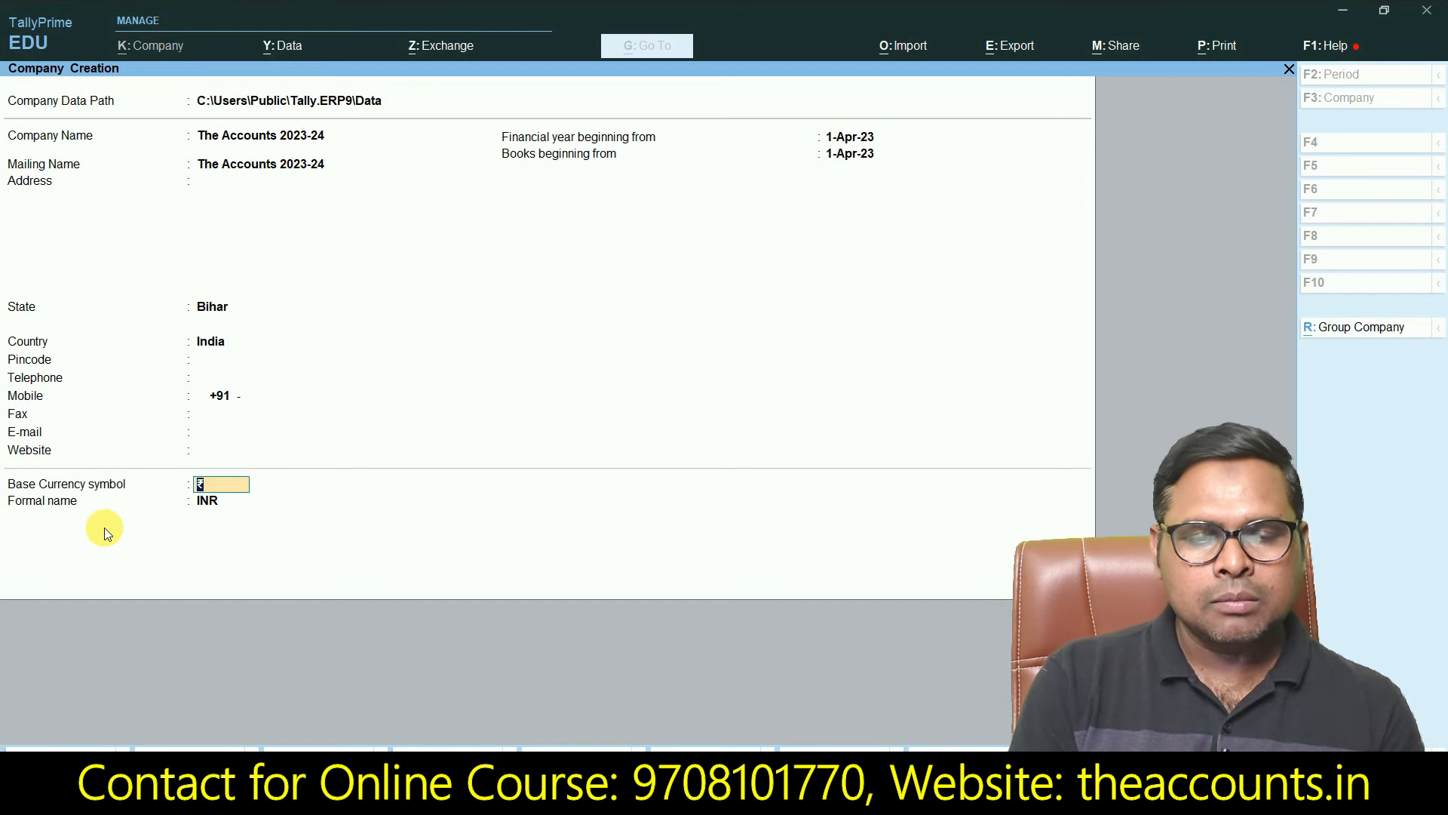
key(Return)
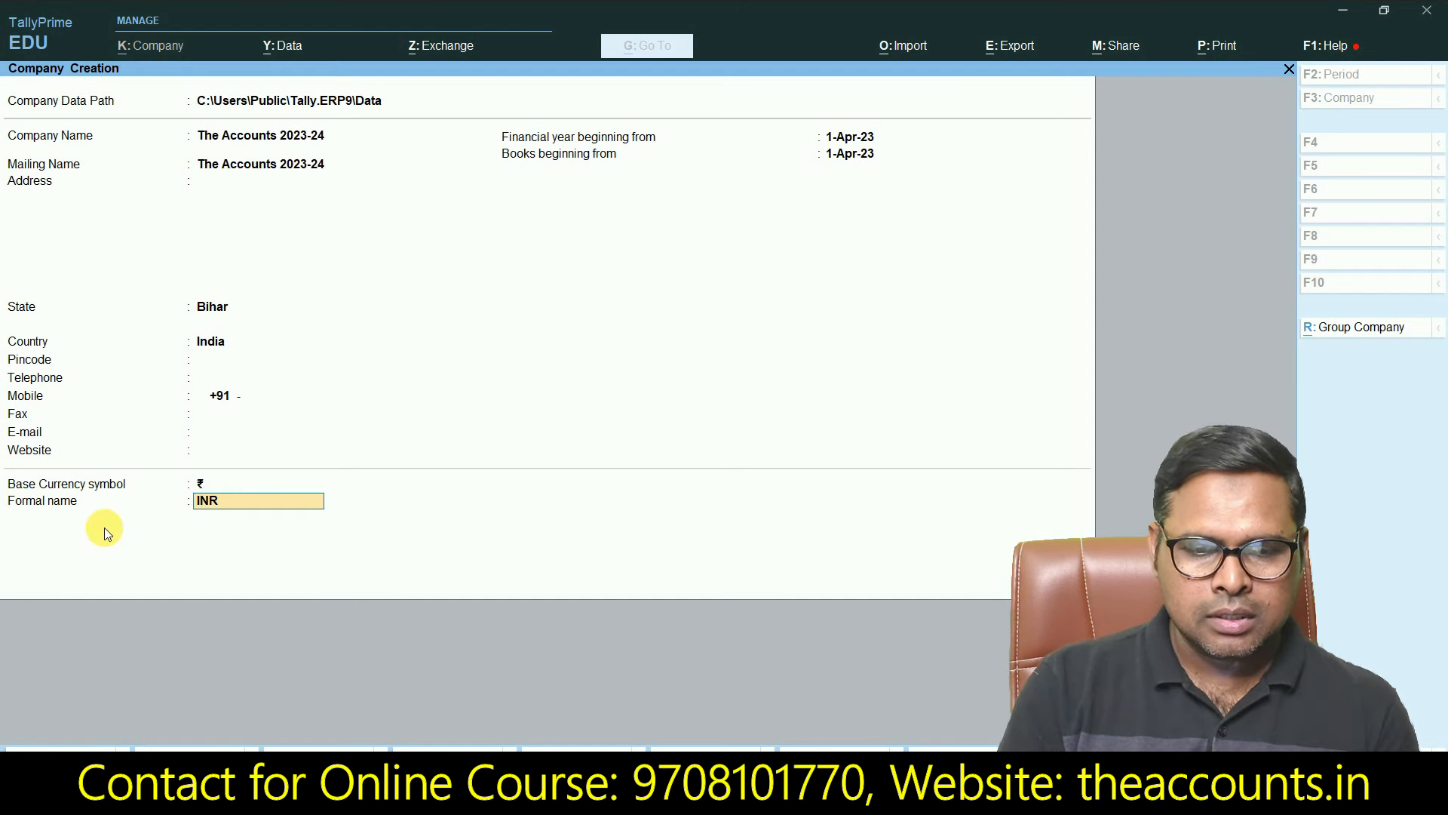
key(Return)
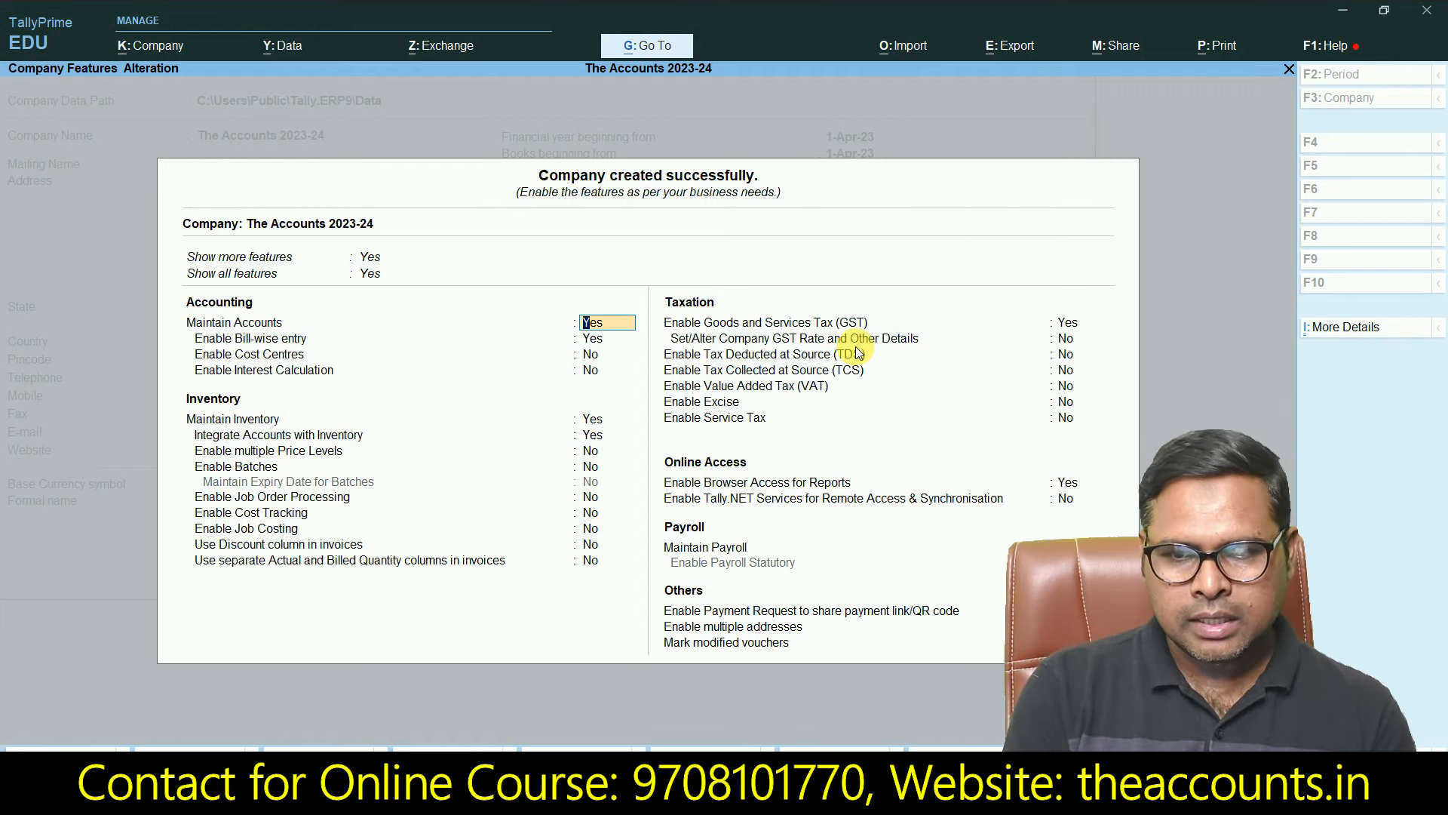
Step: Set Enable Goods and Services Tax (GST) to No and save the company features
click(1073, 325)
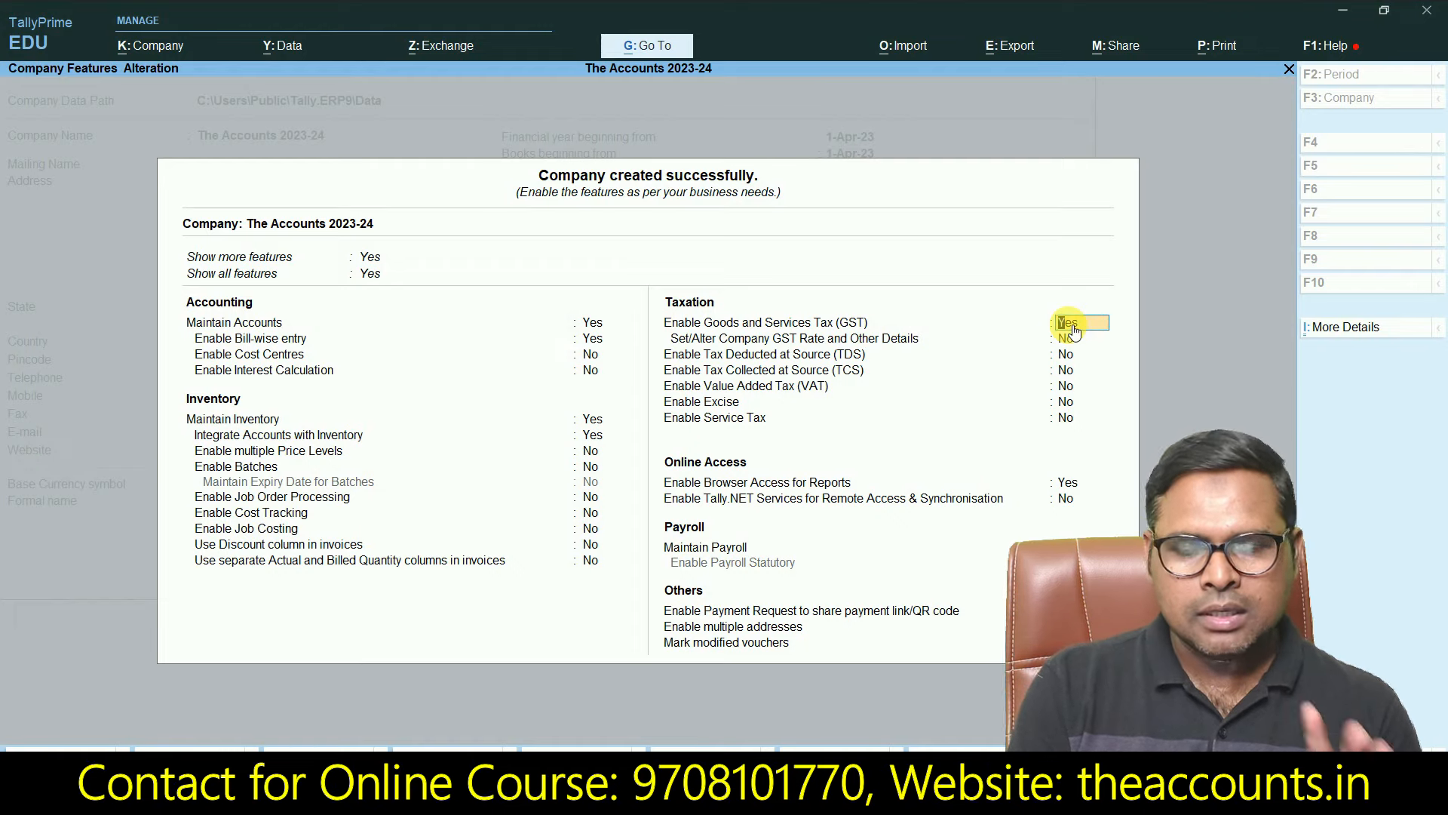
key(ctrl)
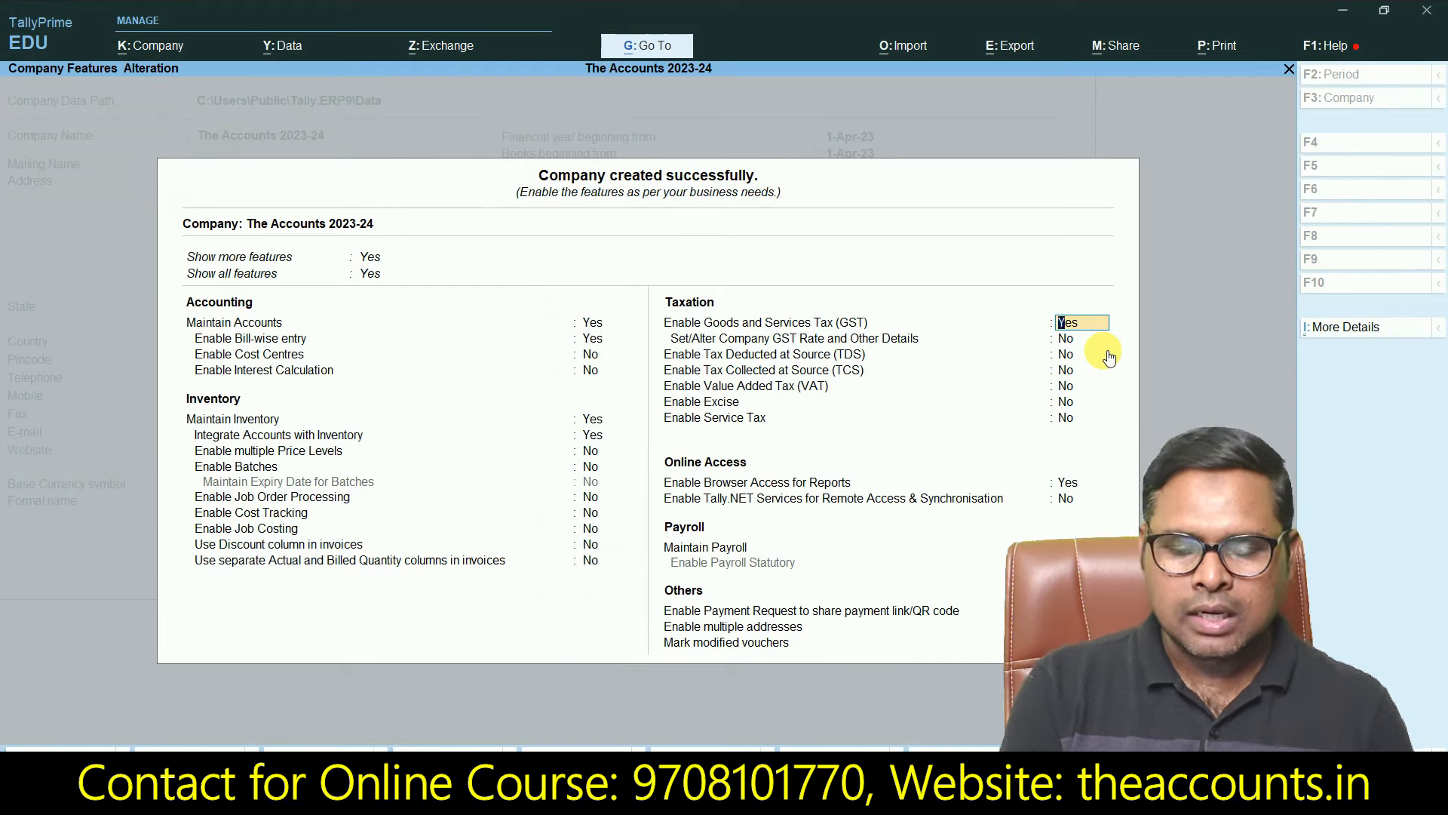
key(n)
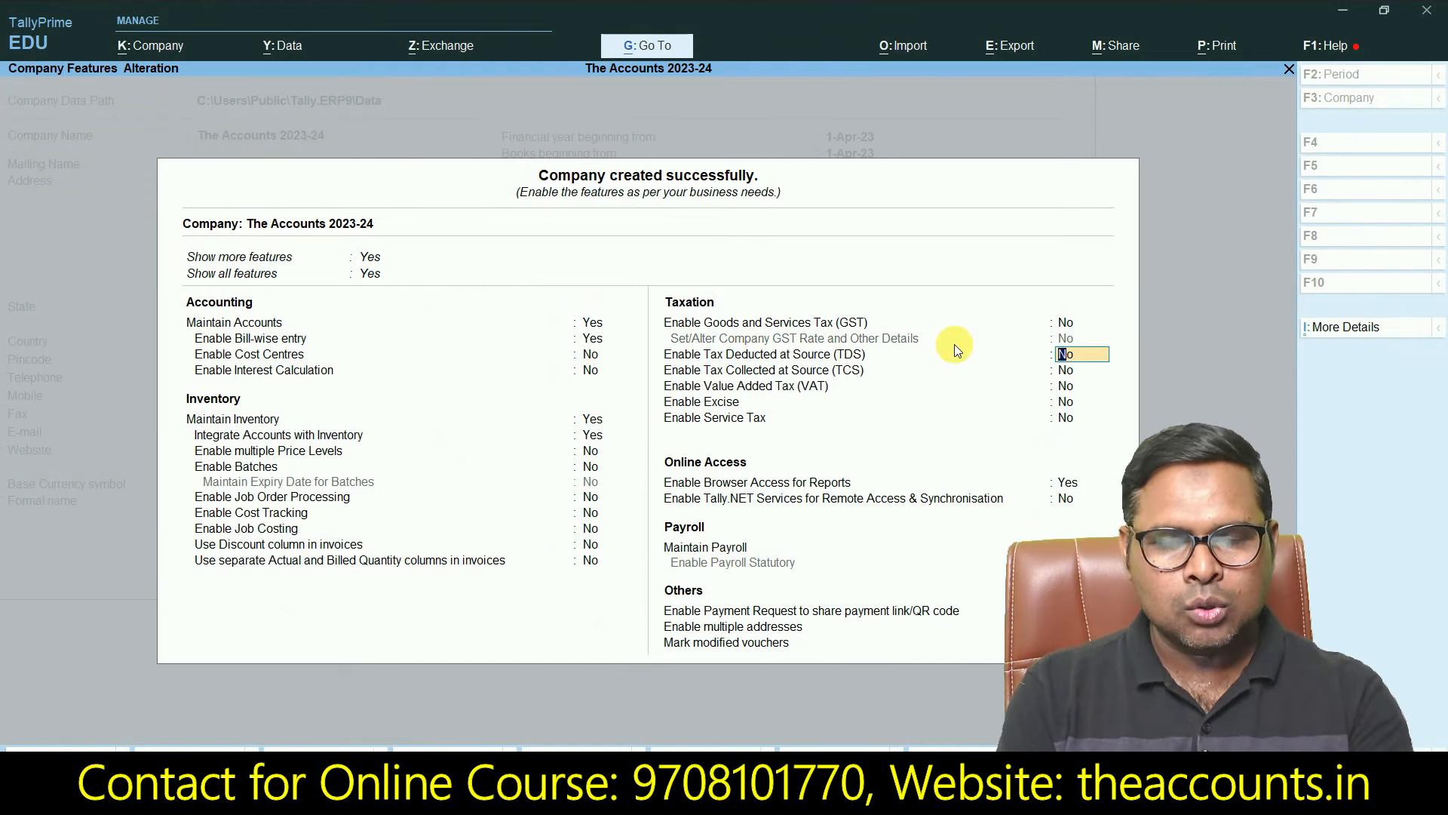
key(ctrl+a)
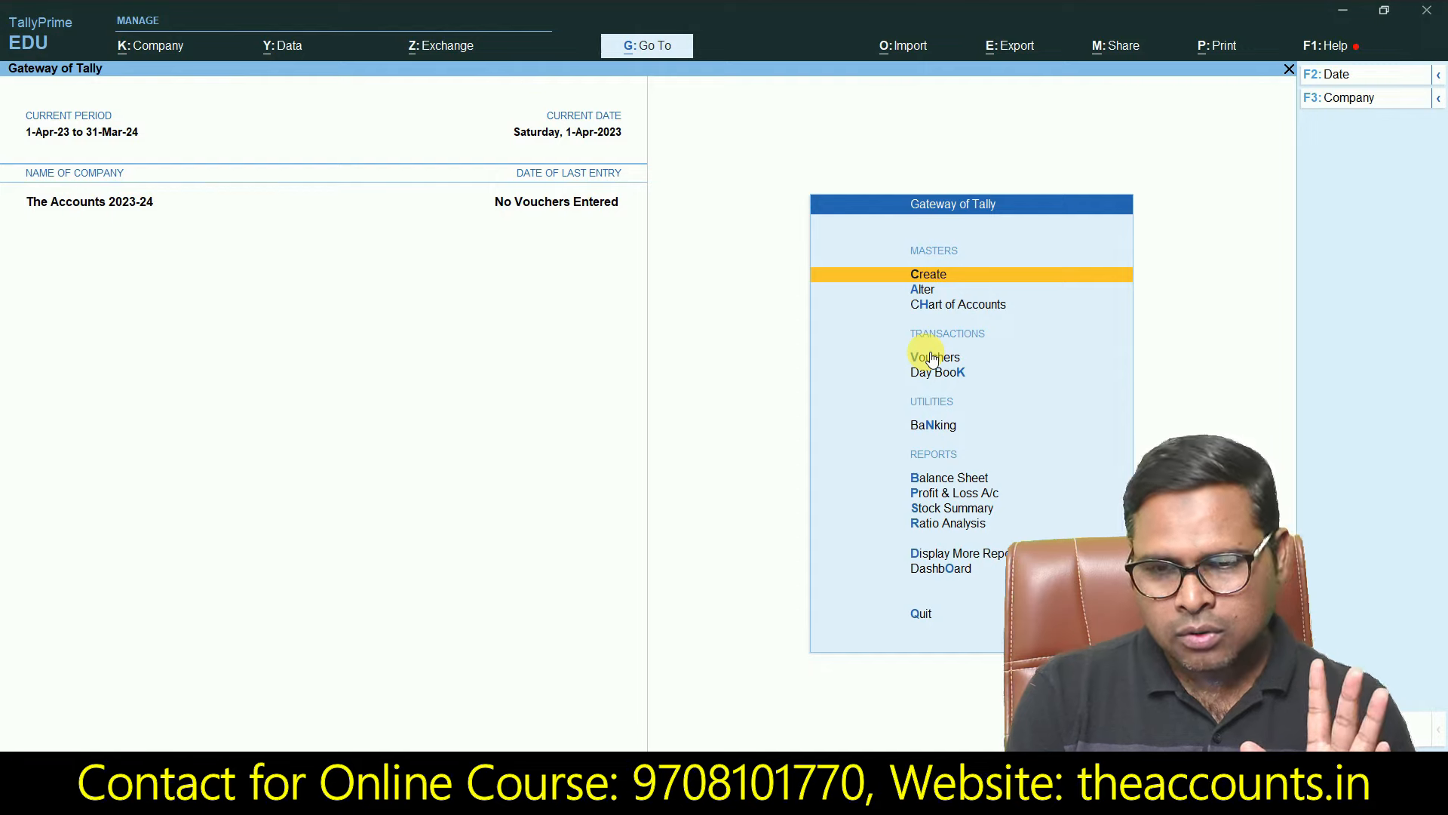
Step: Switch to the PowerPoint slide show and reveal the first transaction, "Started business with", and its journal entry
key(alt+Tab)
key(alt+Tab)
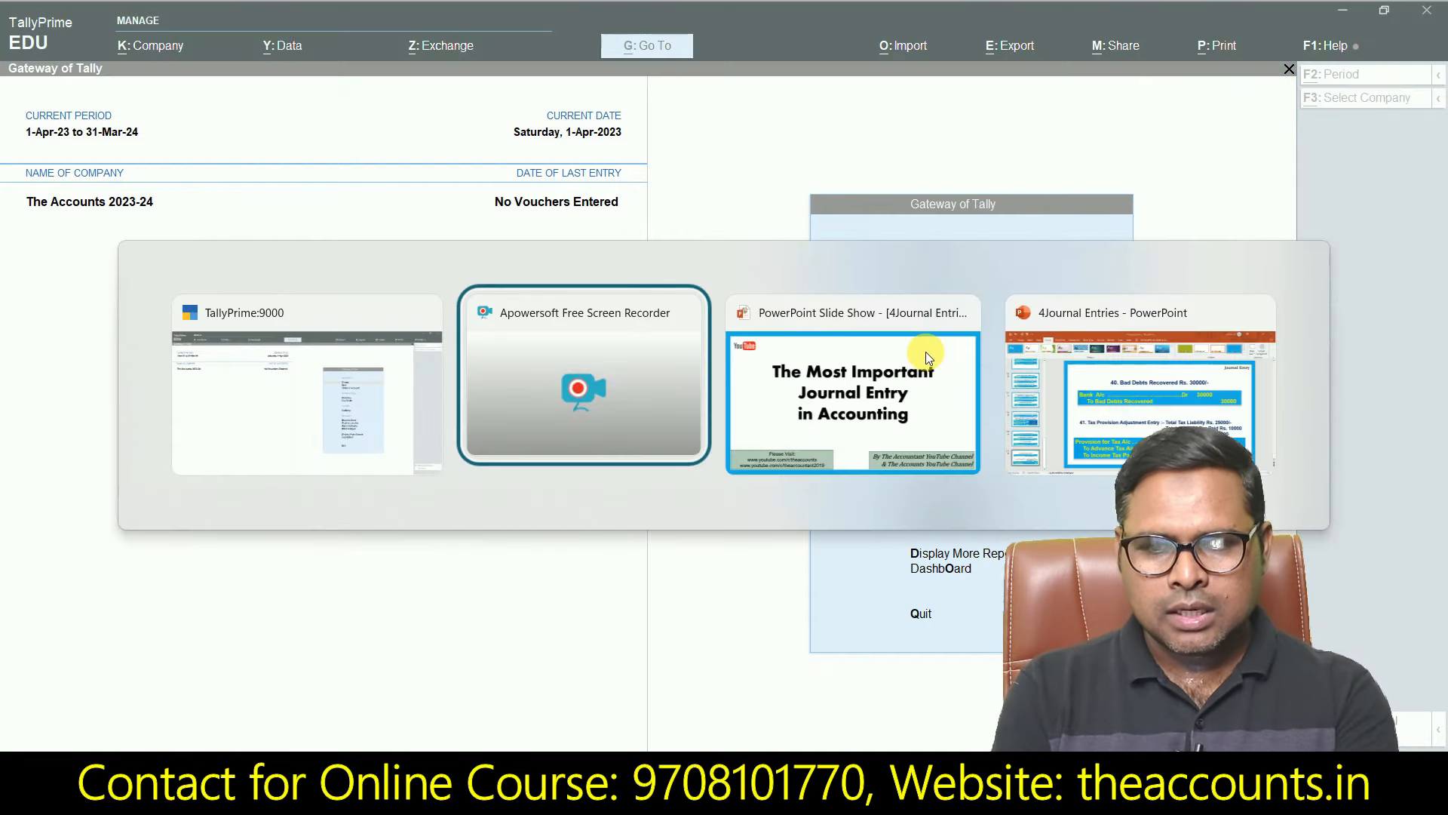
key(Right)
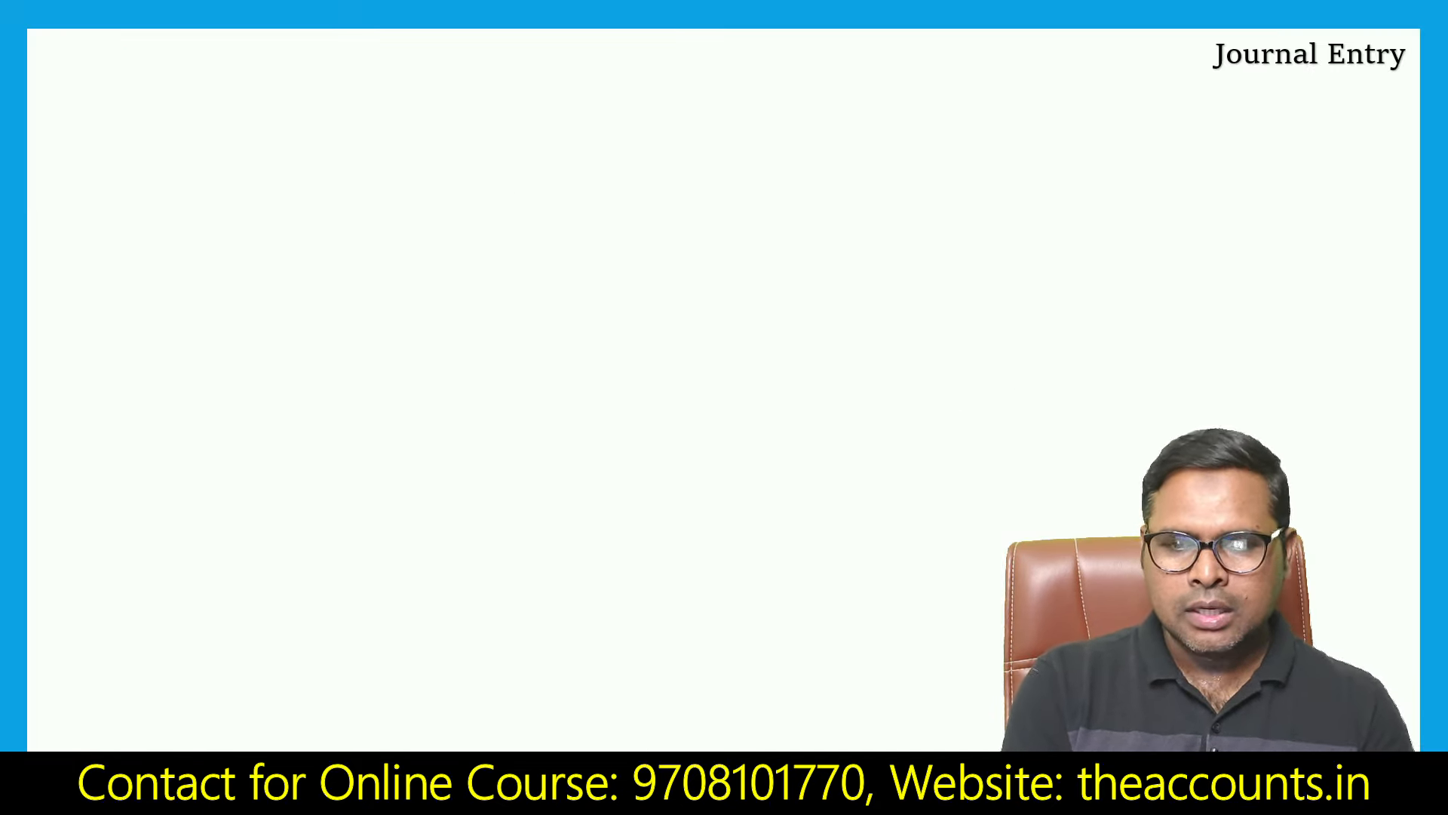
click(703, 116)
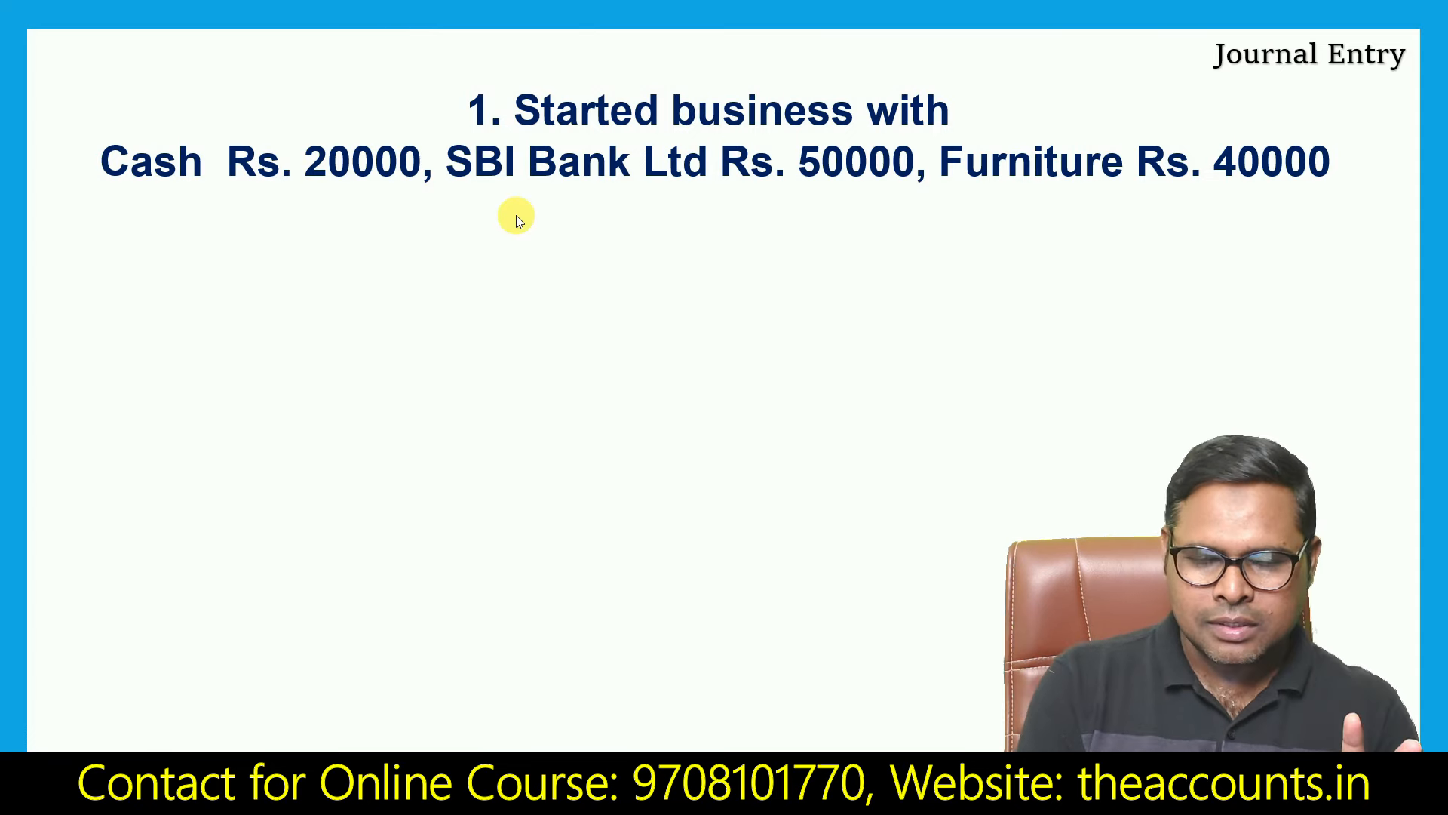
key(Right)
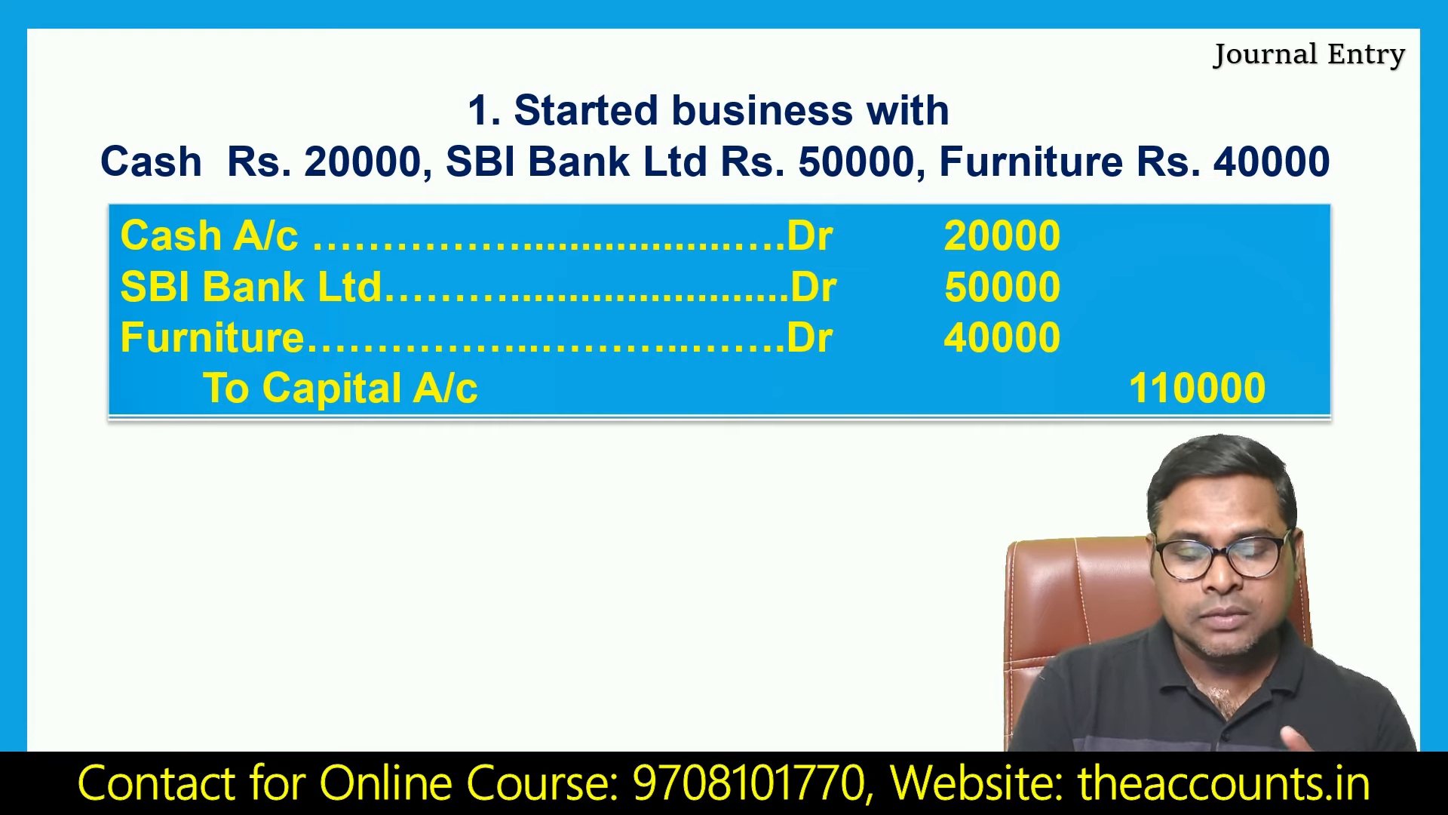
Step: Switch back to TallyPrime, examine the available voucher types from voucher entry, and return to the Gateway of Tally
key(alt+Tab)
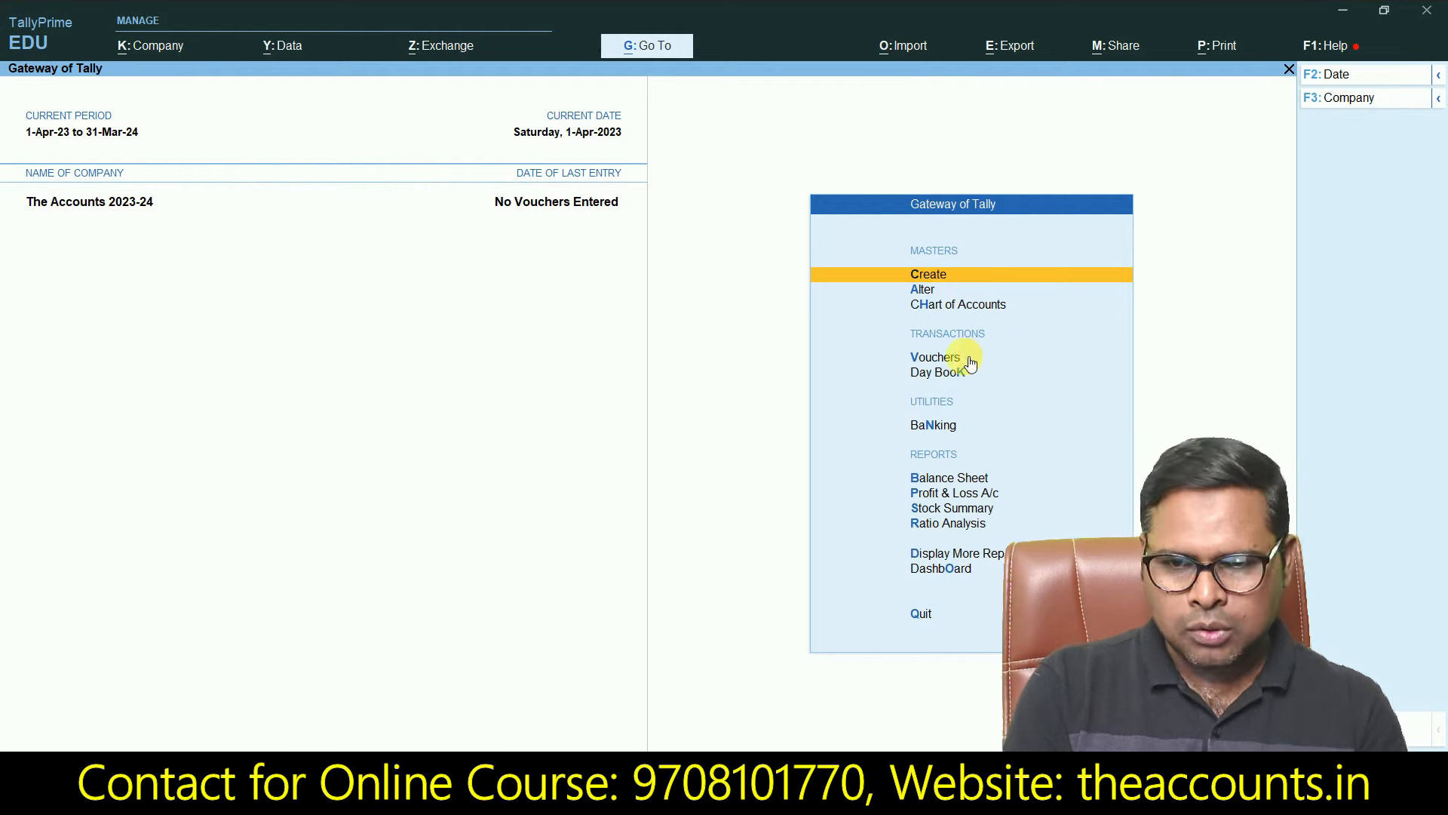
click(937, 358)
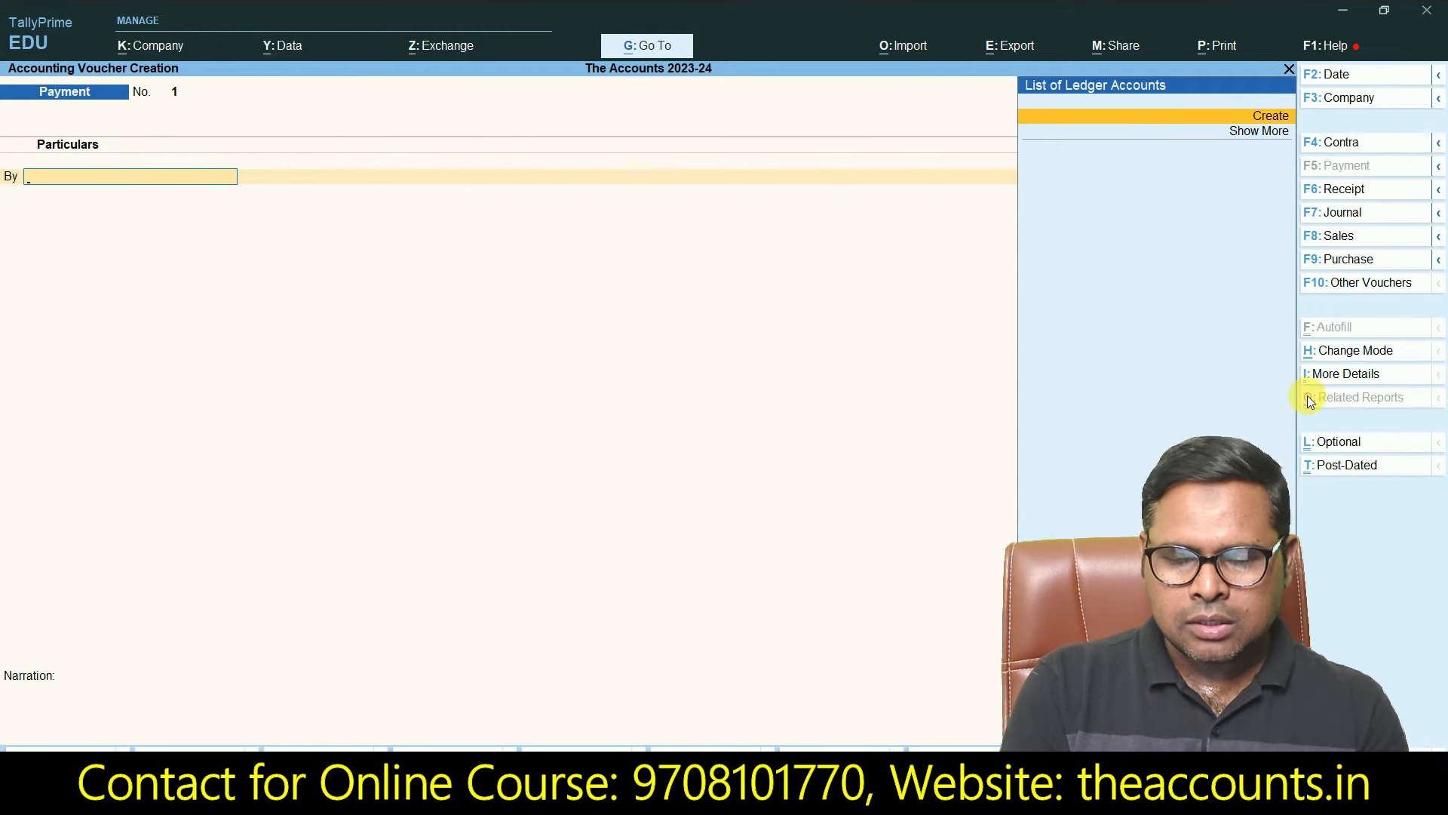
key(ctrl)
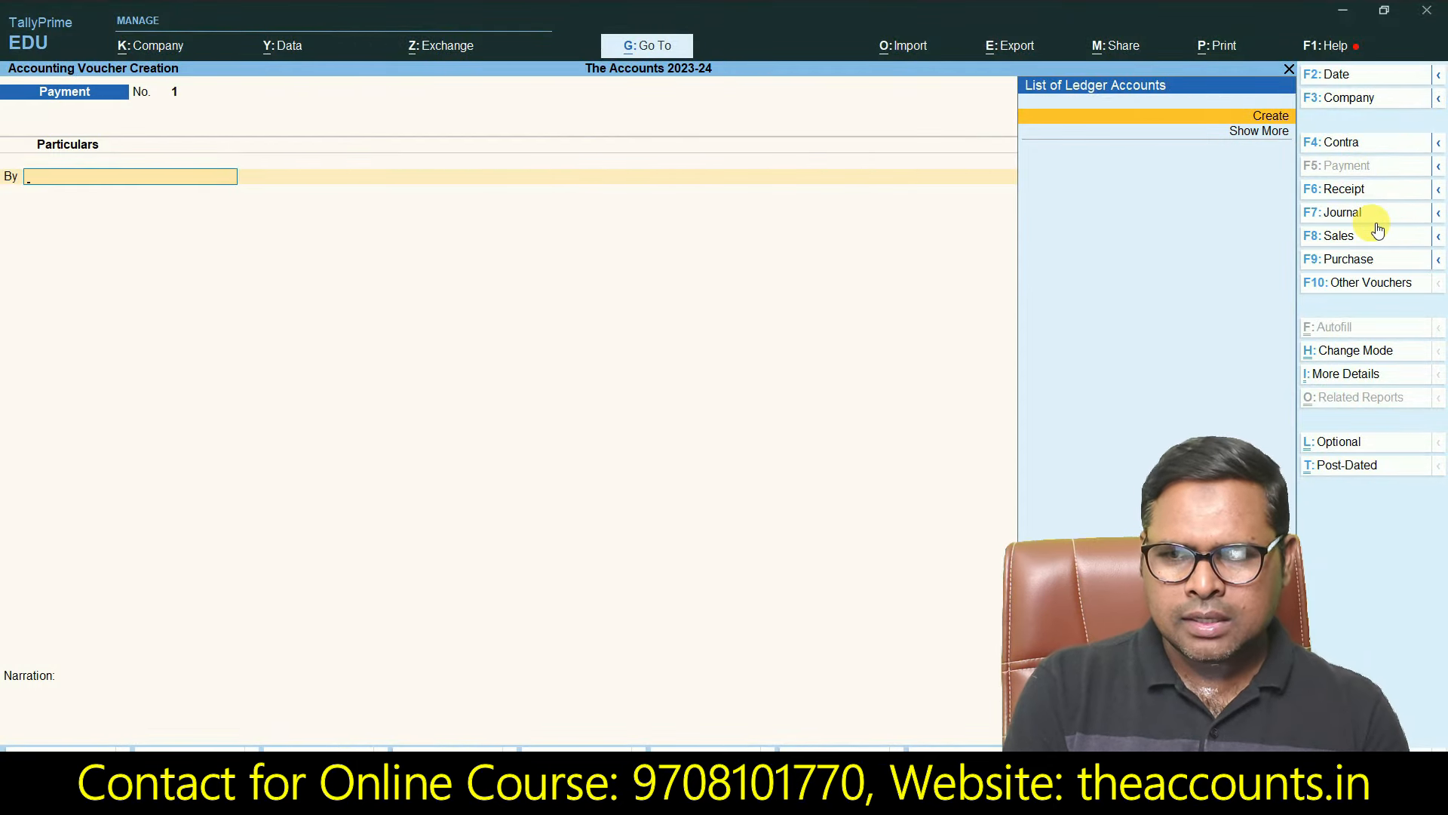
click(1369, 290)
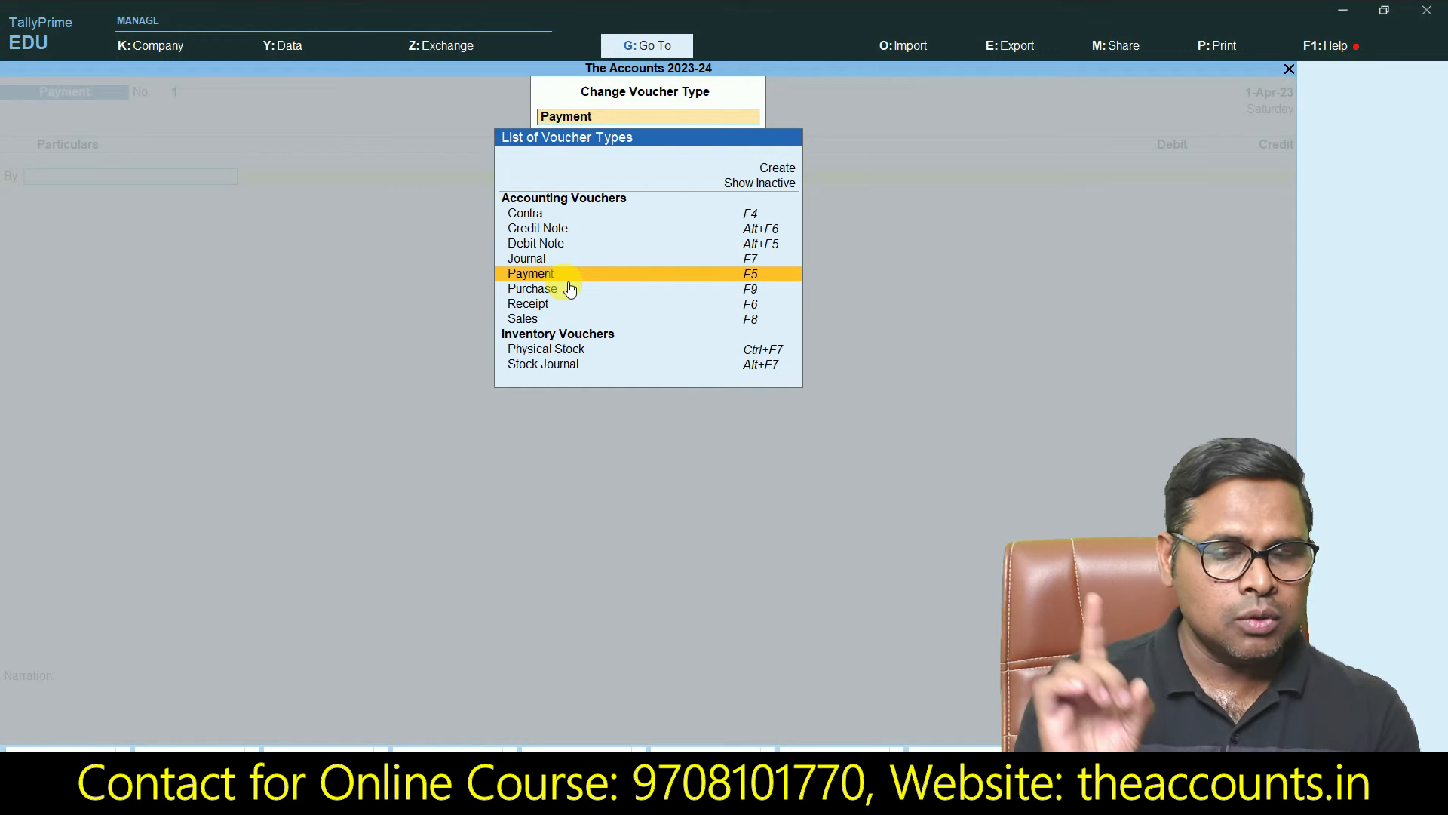
key(Escape)
key(Escape)
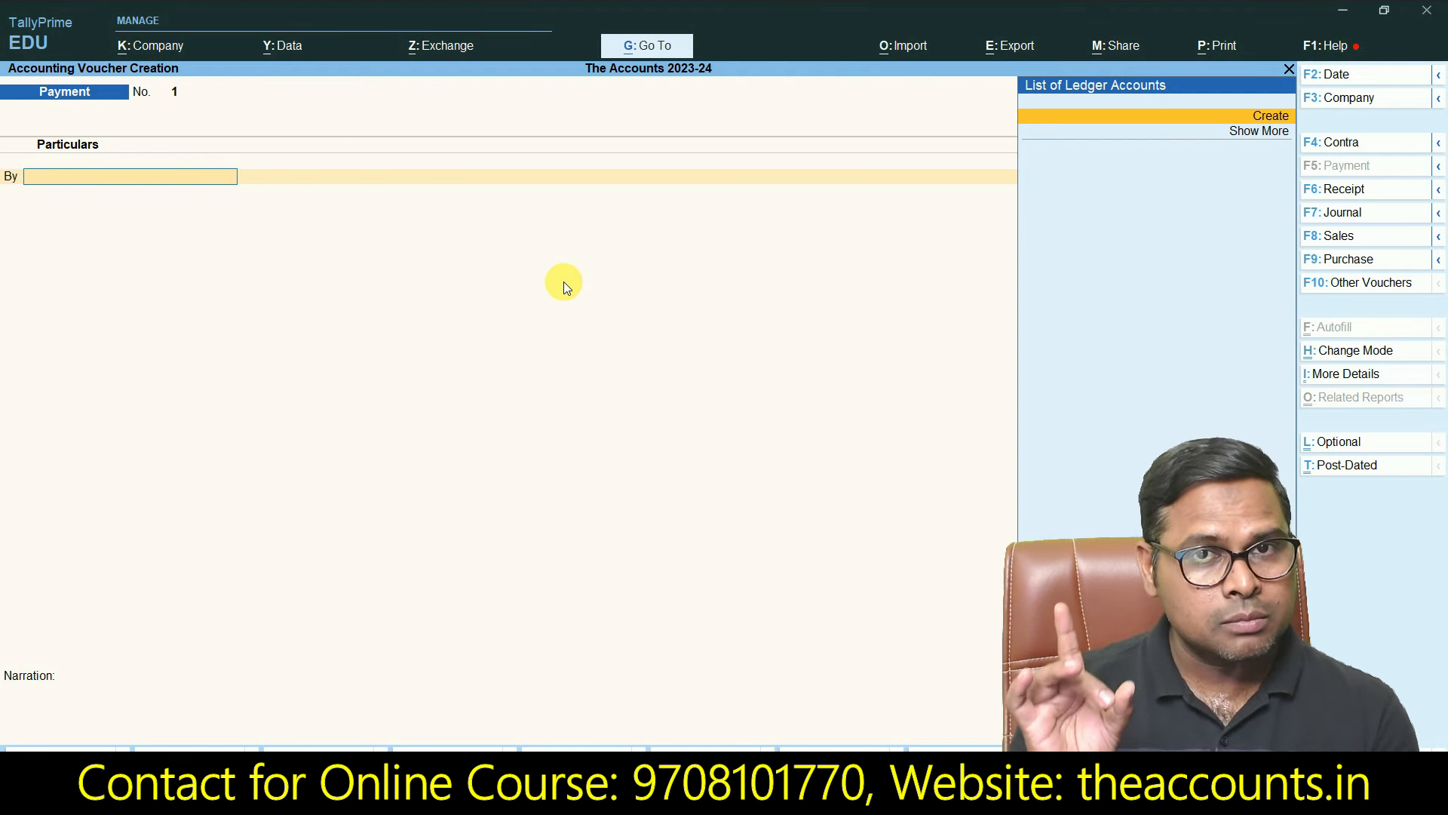
key(Escape)
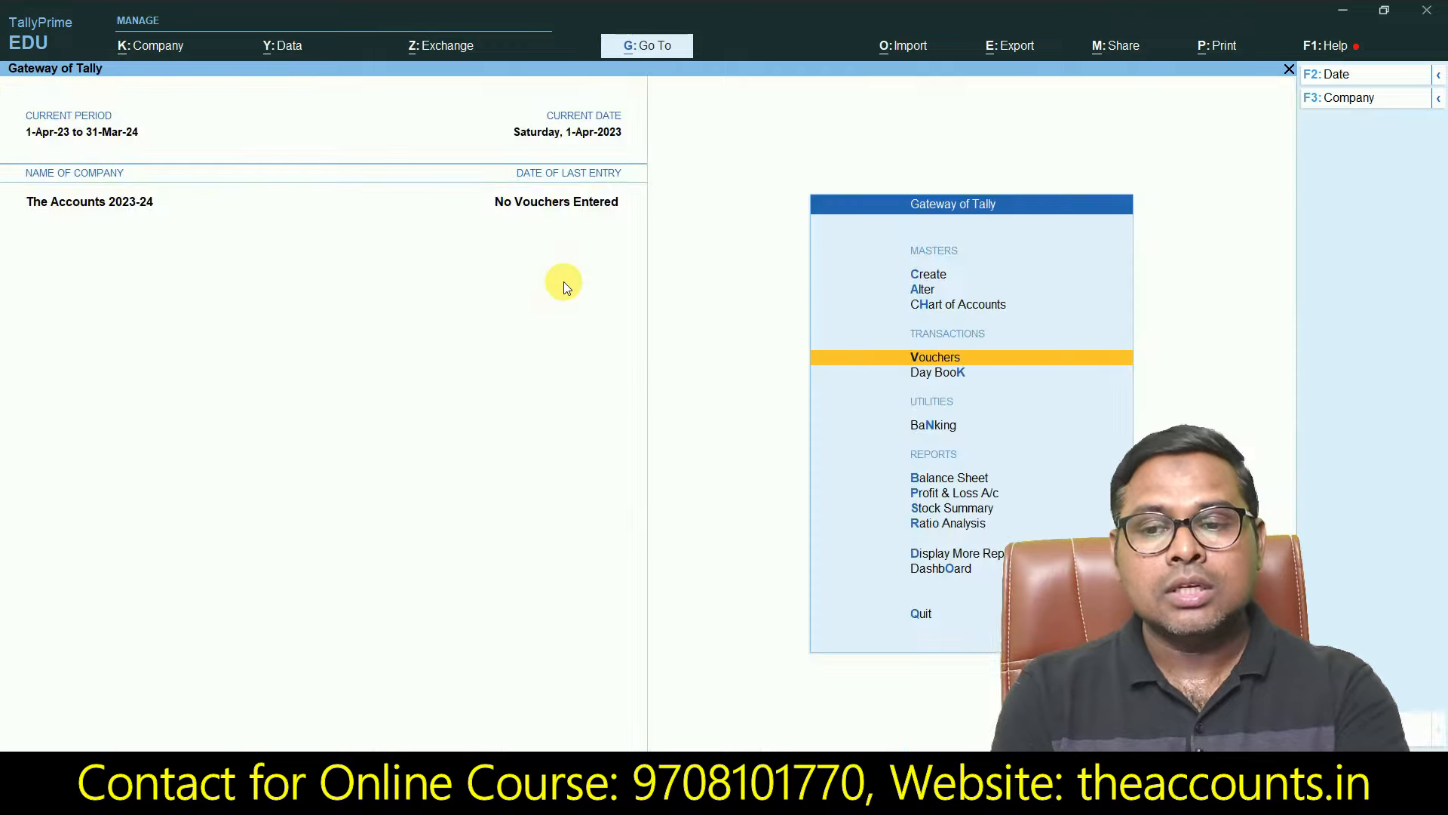
key(Up)
key(Up)
key(Up)
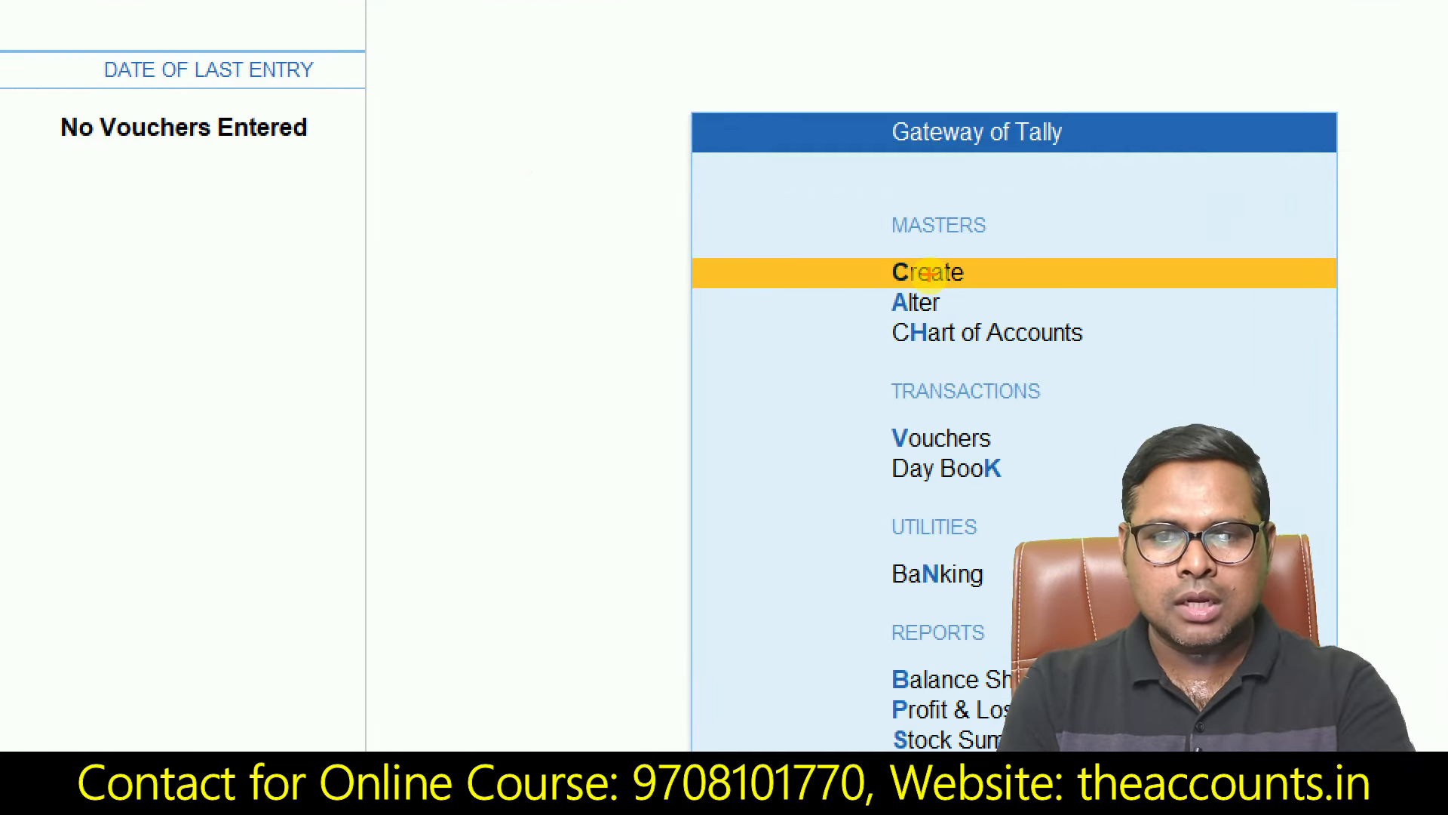
drag(987, 301, 1071, 256)
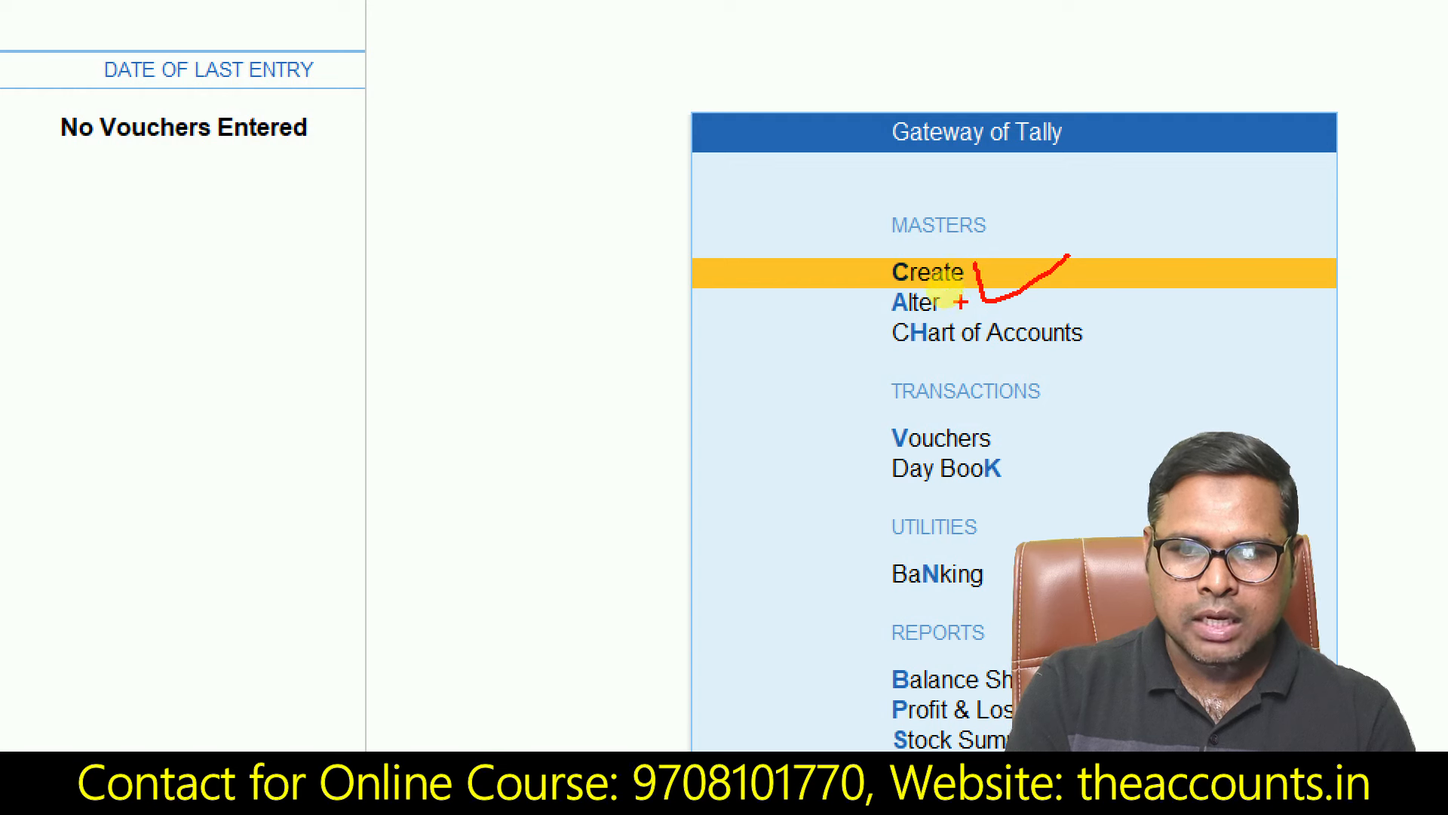
drag(960, 304, 1118, 213)
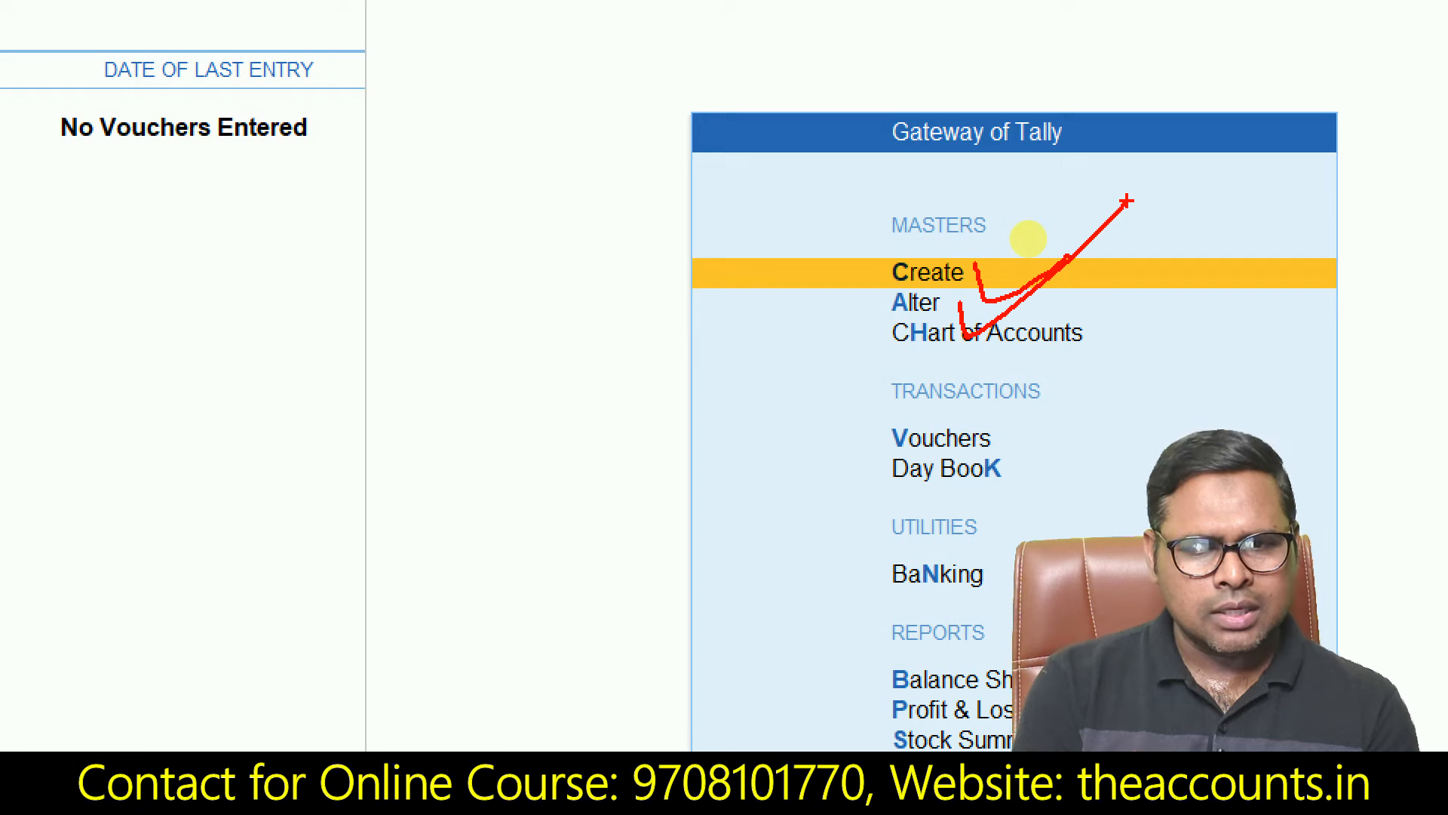
key(Escape)
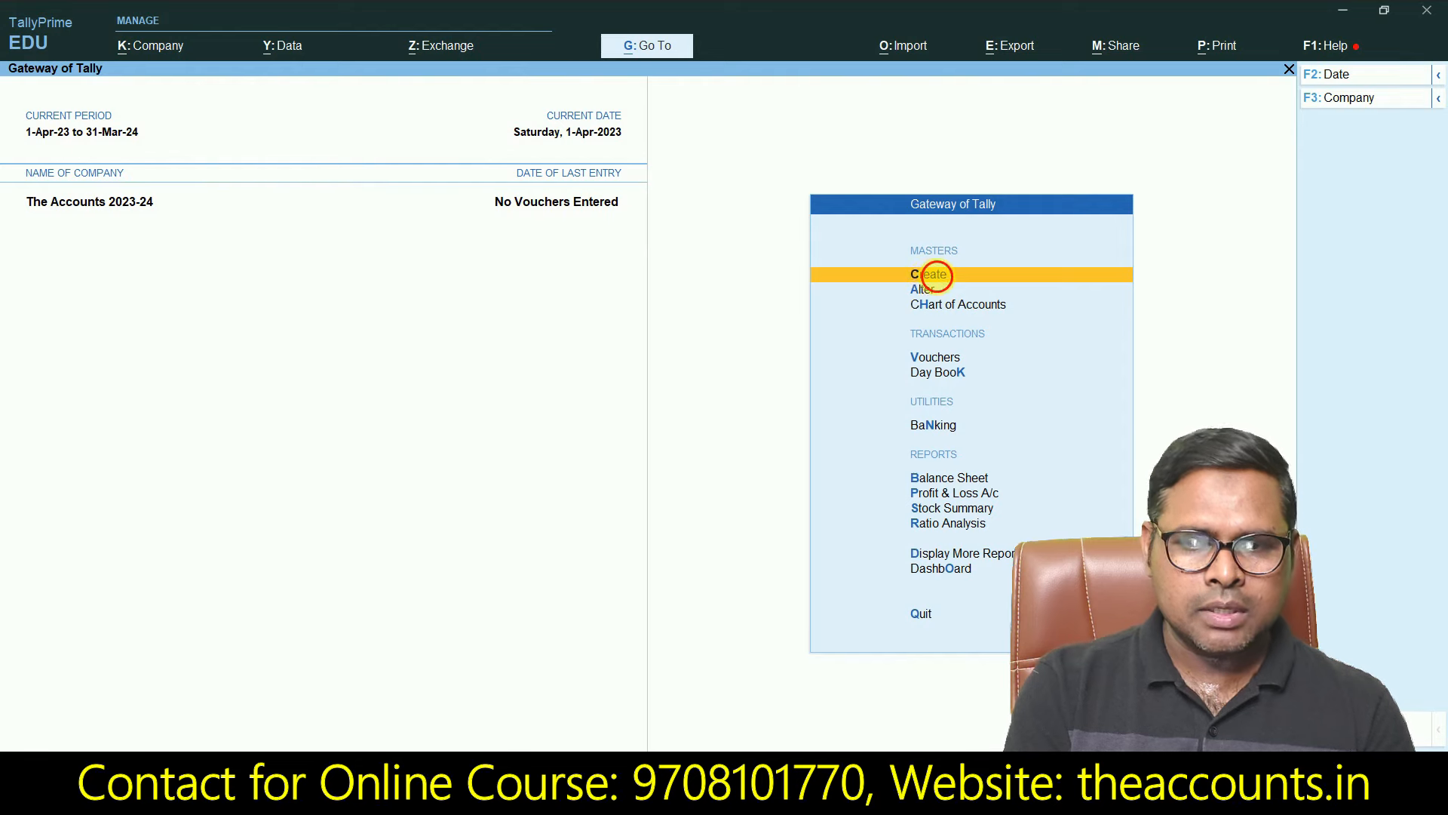
Step: Start creating a ledger master, check the first transaction's accounts in the slide show, and switch back to TallyPrime
click(935, 277)
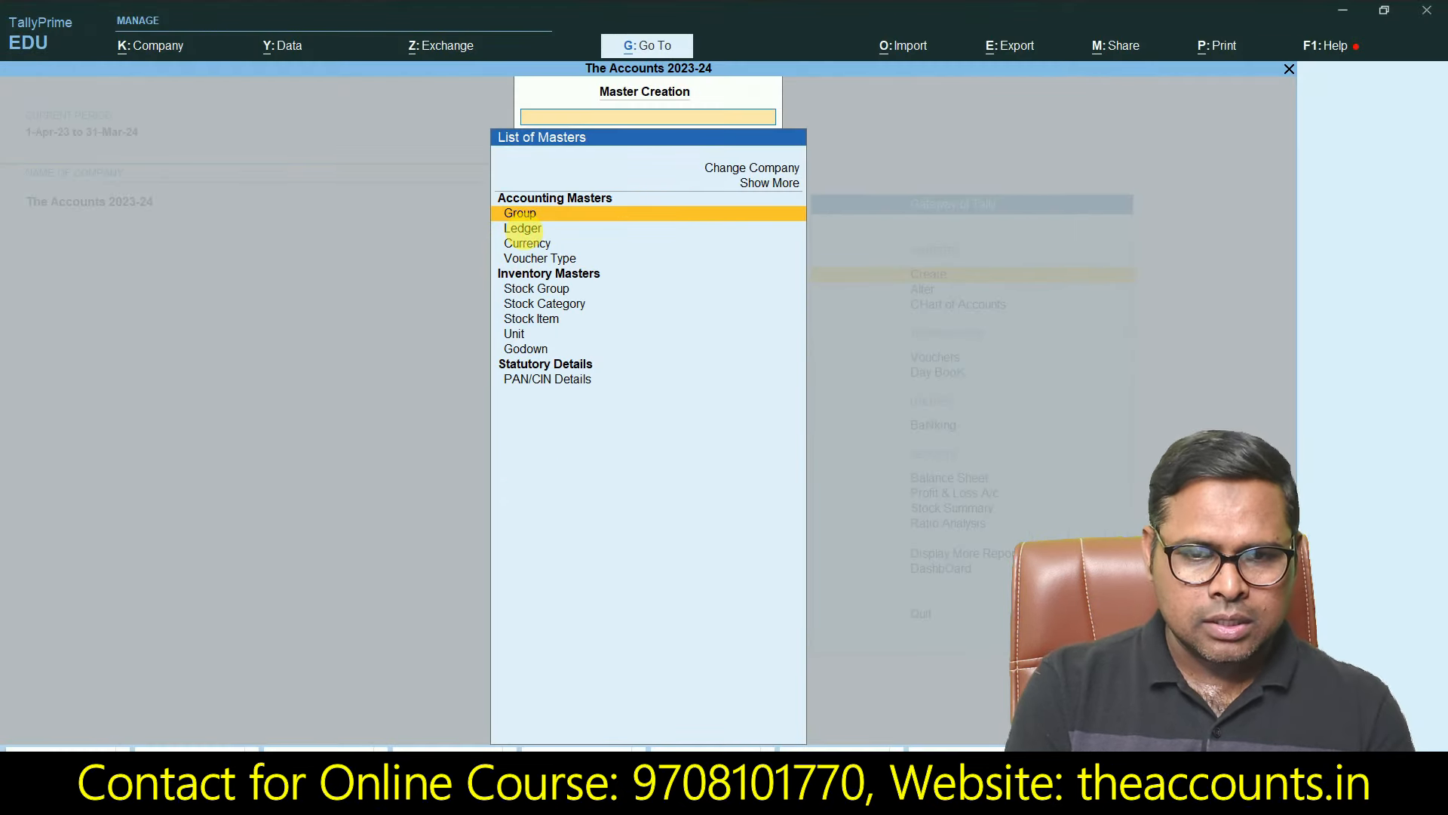
click(524, 231)
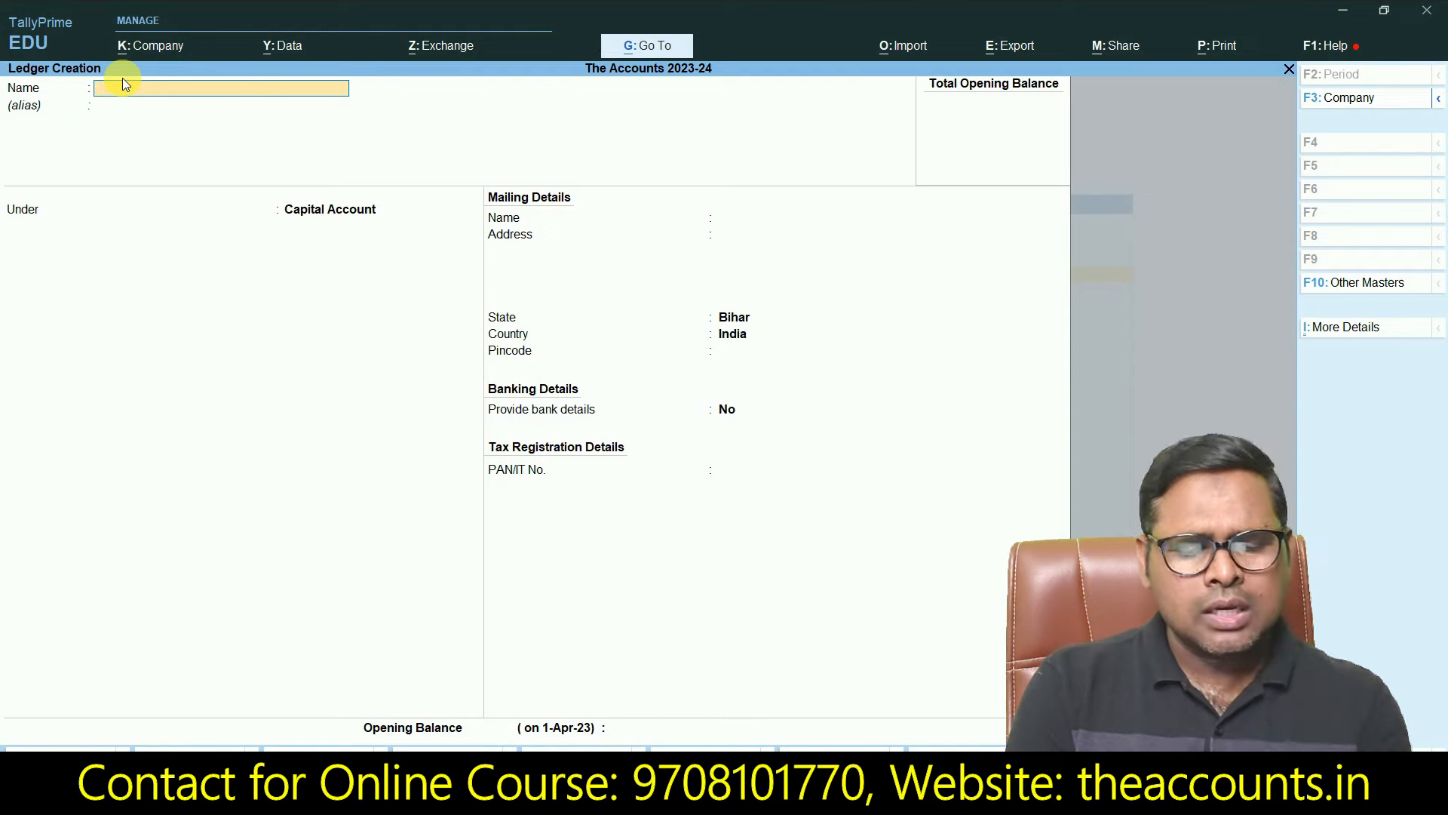
key(alt+Tab)
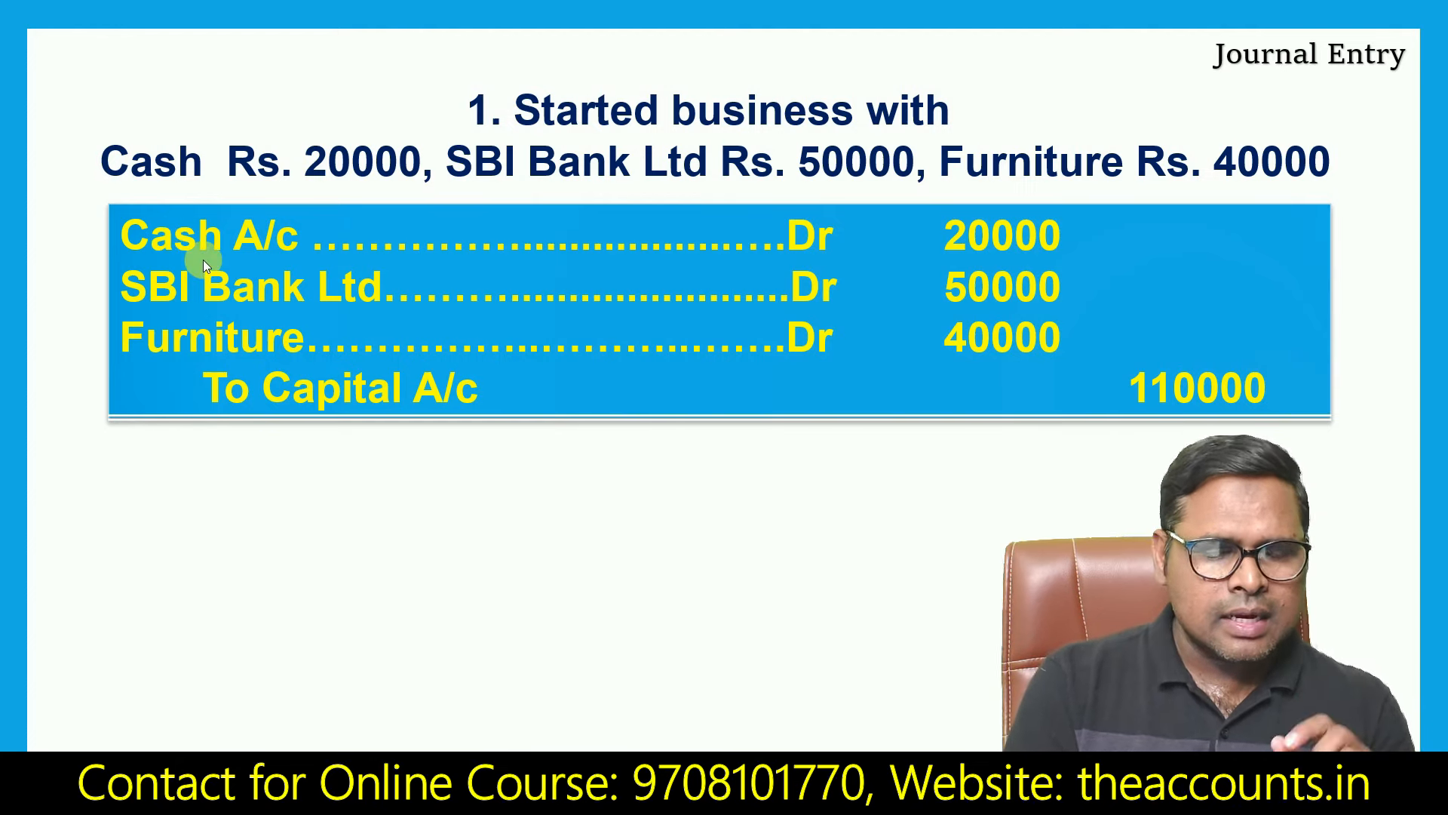
key(alt+Tab)
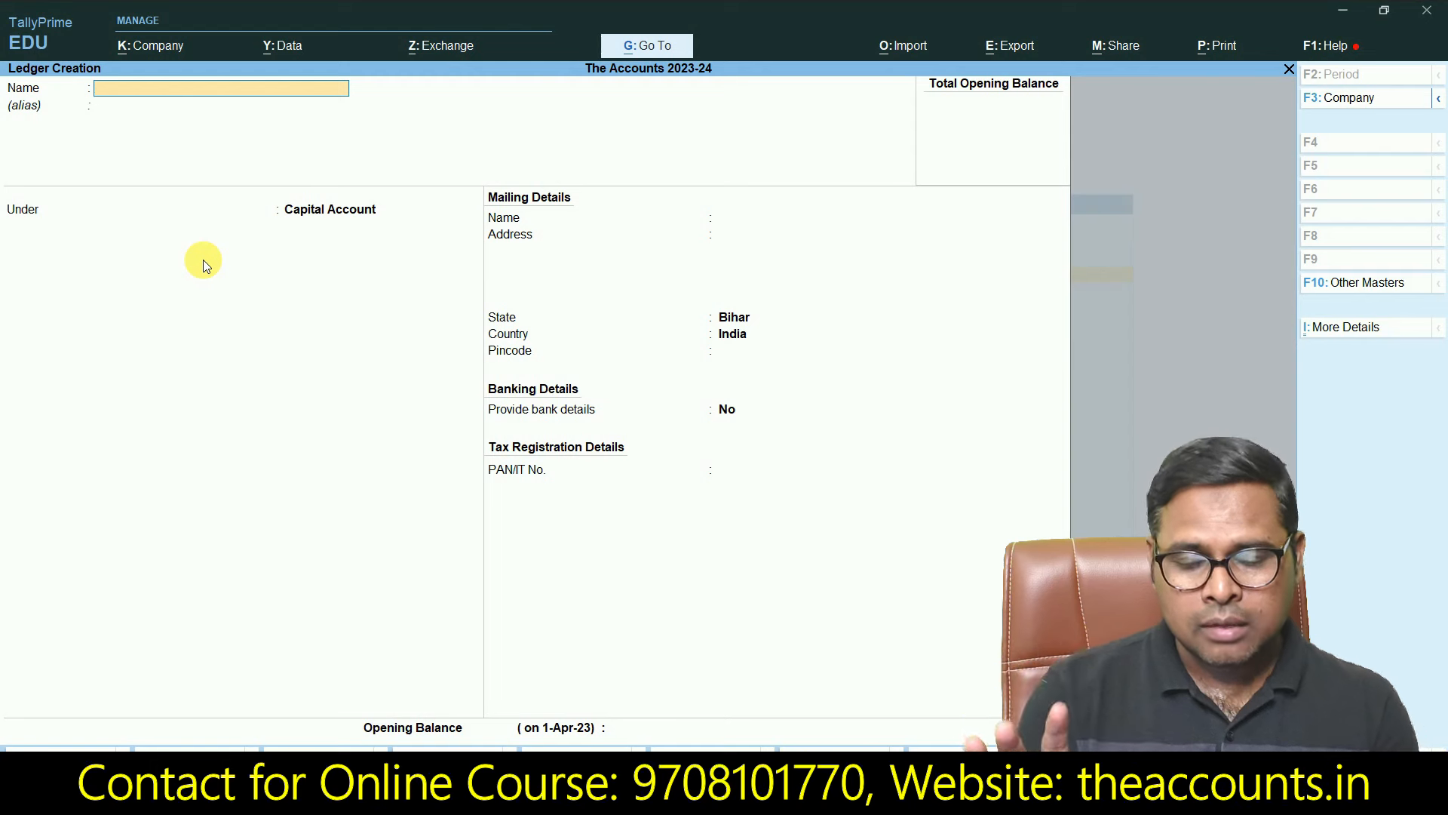
Step: Try to create a ledger named Cash
text(Cash)
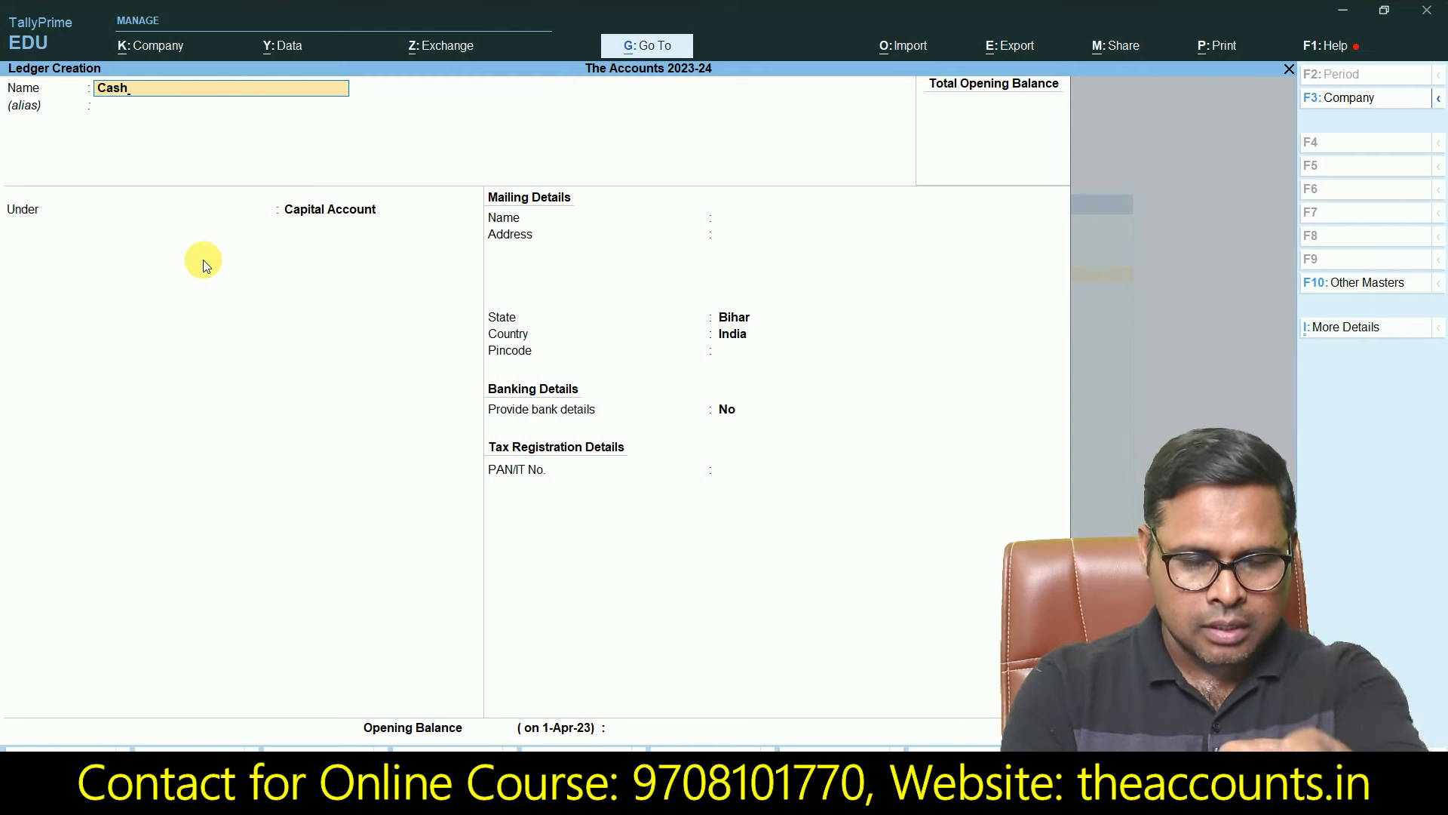
key(Return)
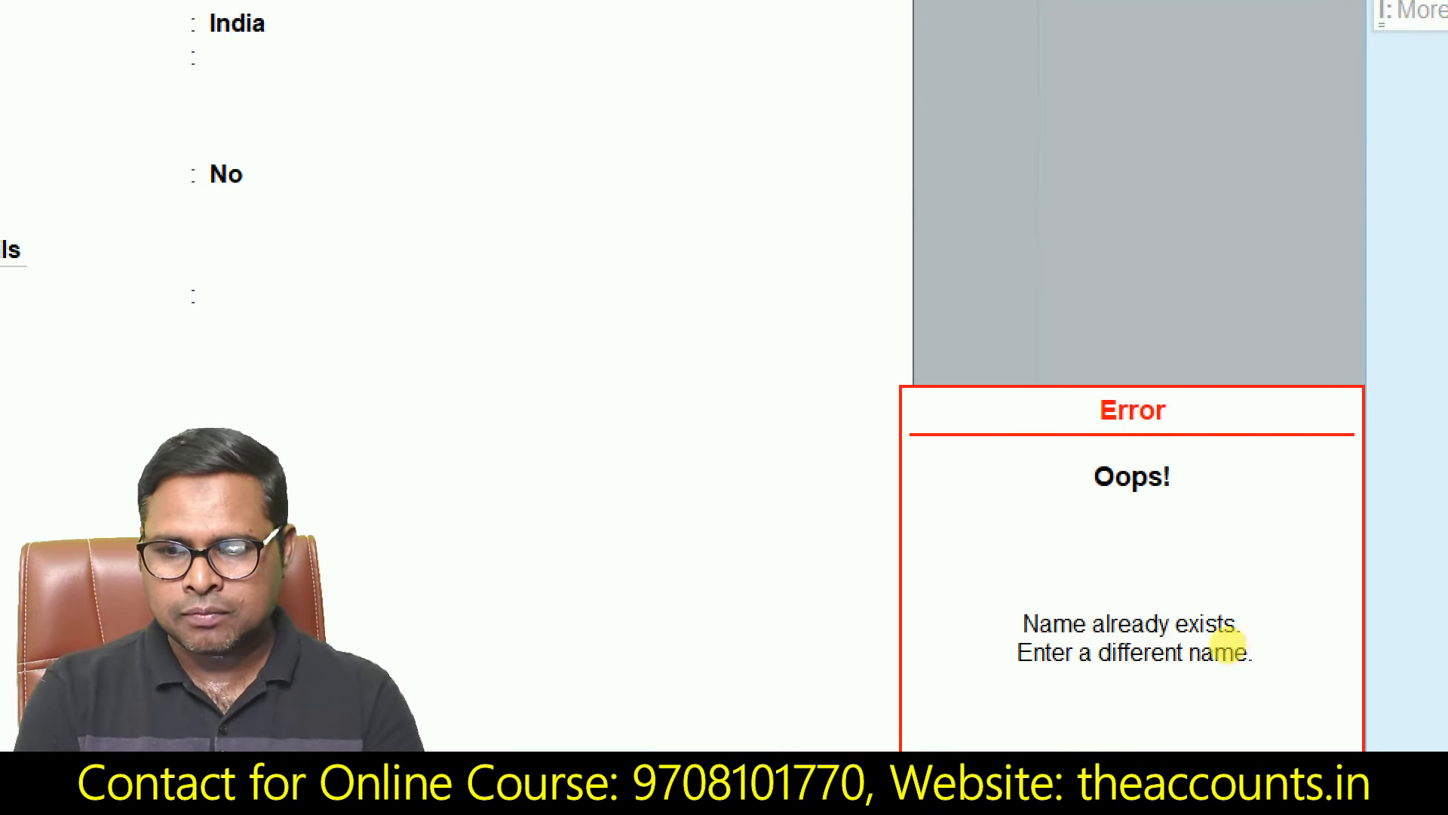
mouse_move(1215, 721)
mouse_down()
mouse_move(1014, 504)
mouse_move(898, 746)
mouse_up()
drag(1327, 747, 1304, 383)
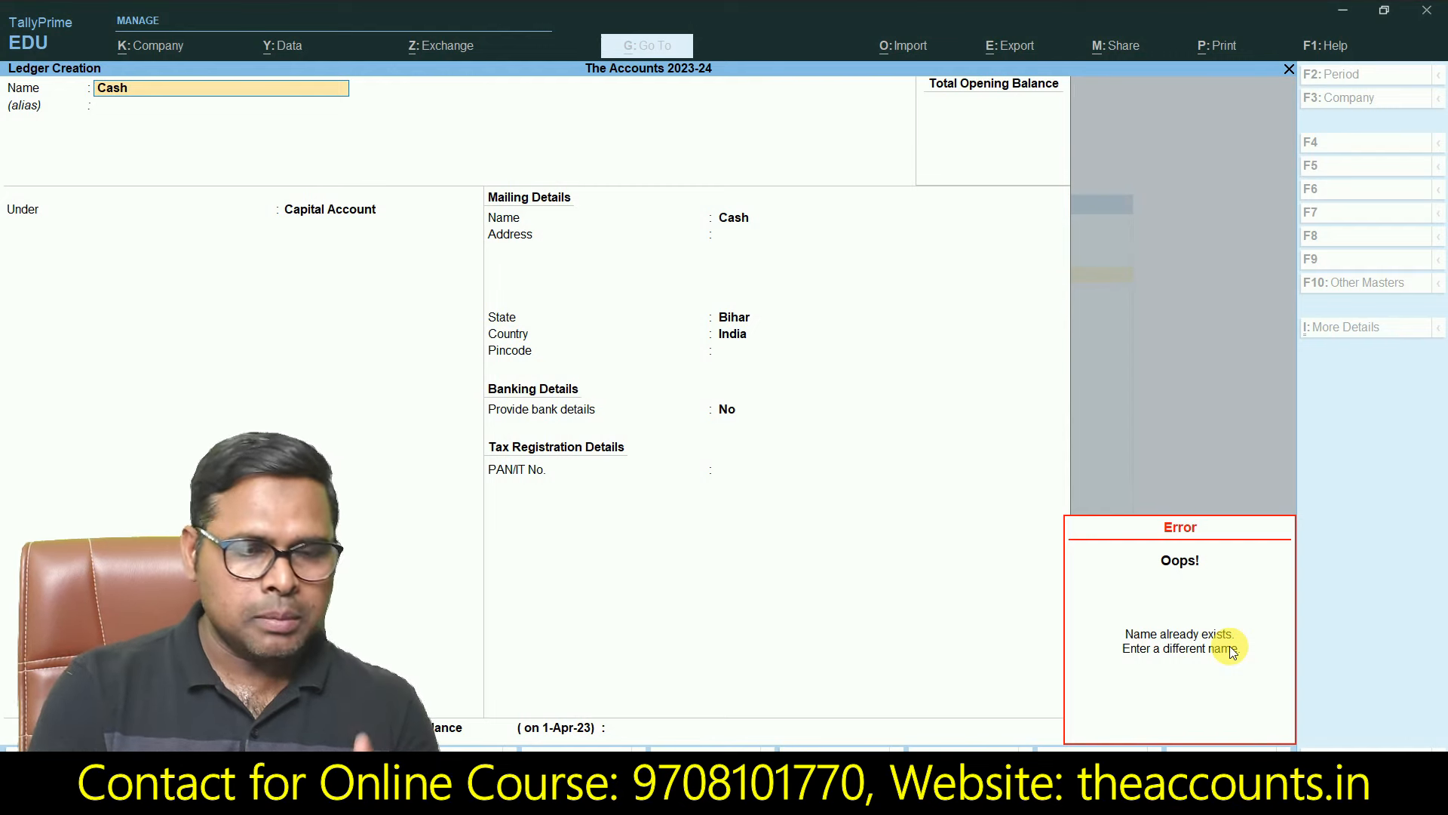
key(Escape)
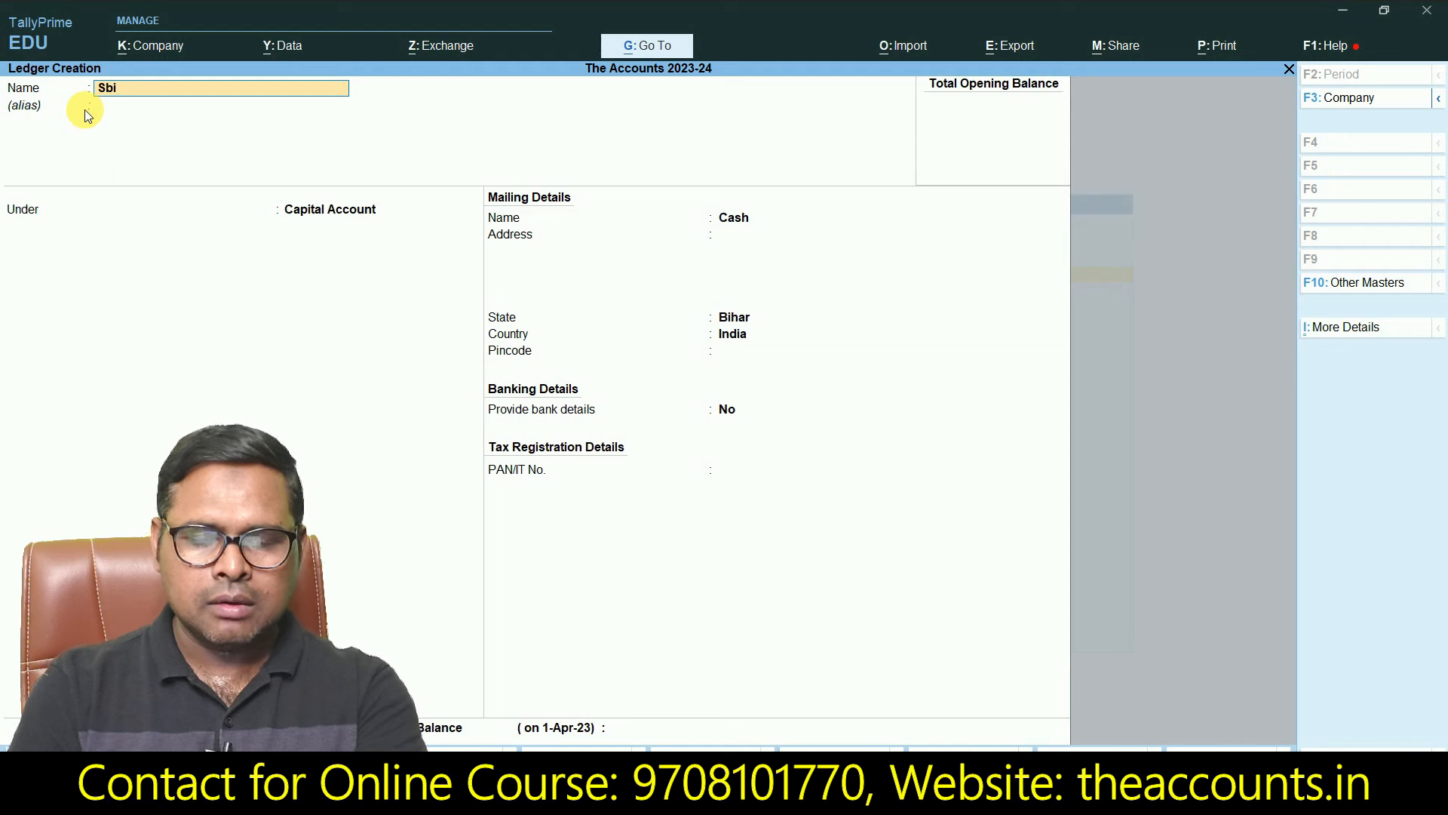
Step: Name the new ledger Sbi without an alias and place it under the Bank Accounts group
key(Return)
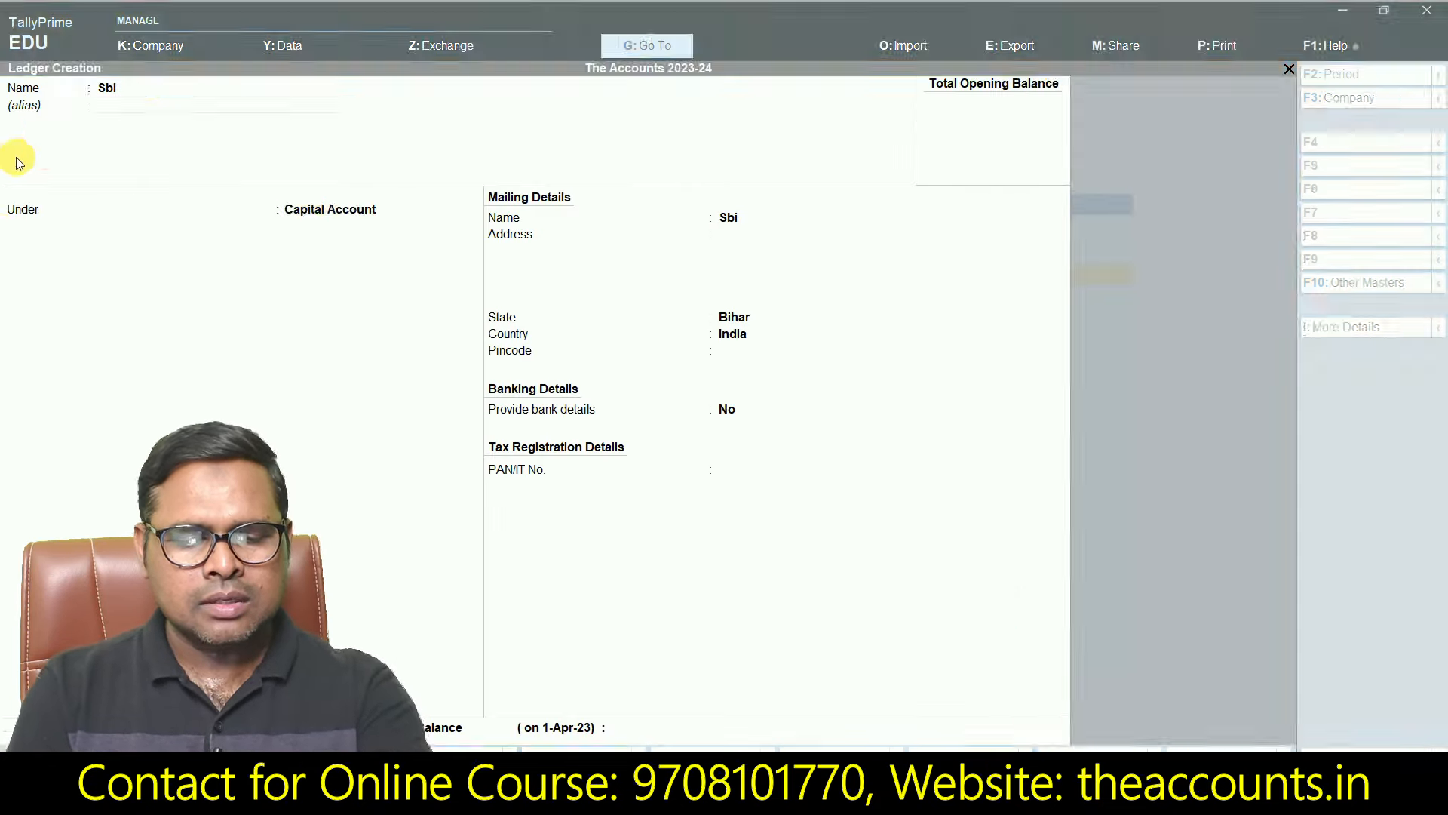
key(Return)
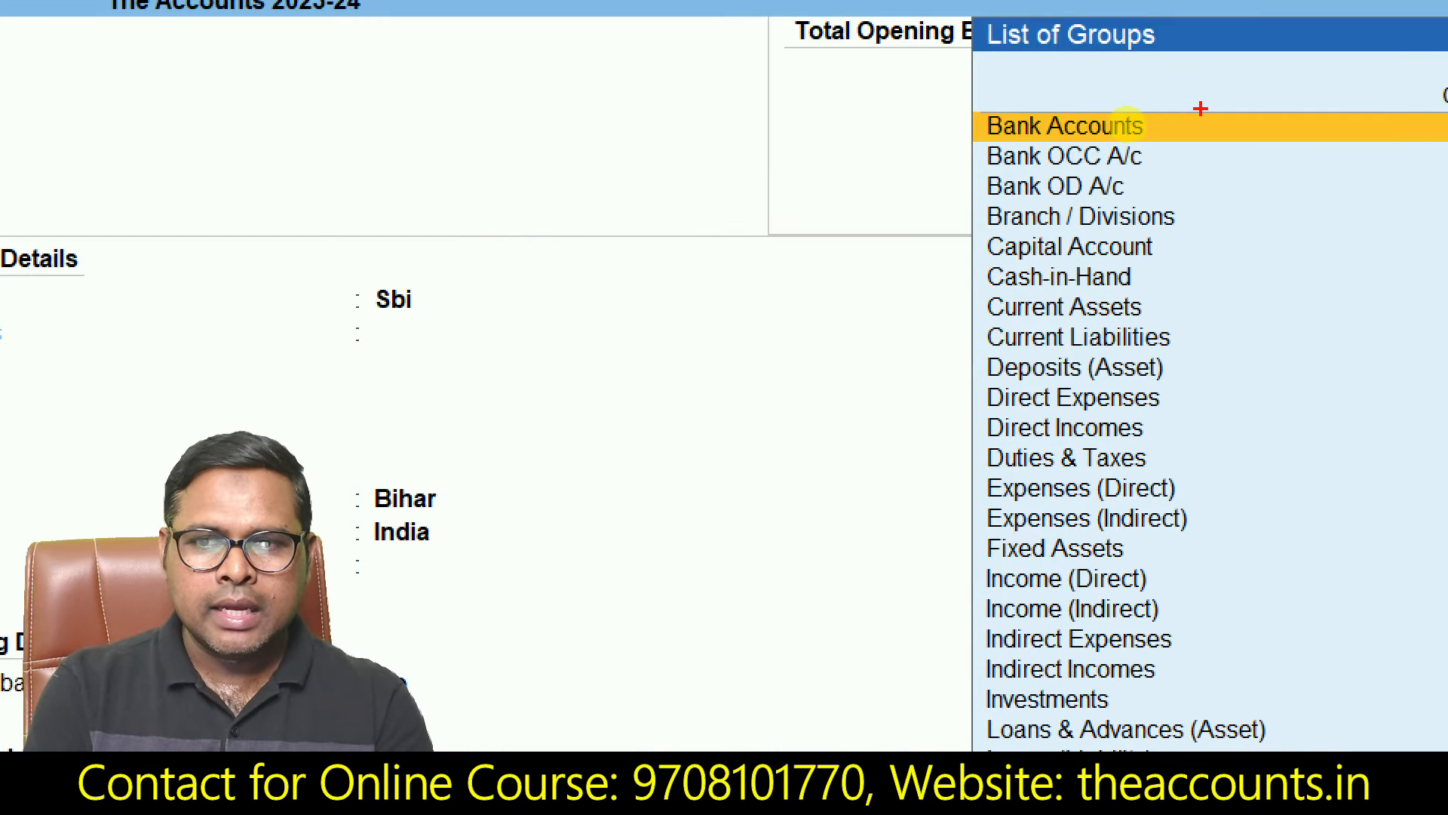
drag(1174, 120, 1326, 30)
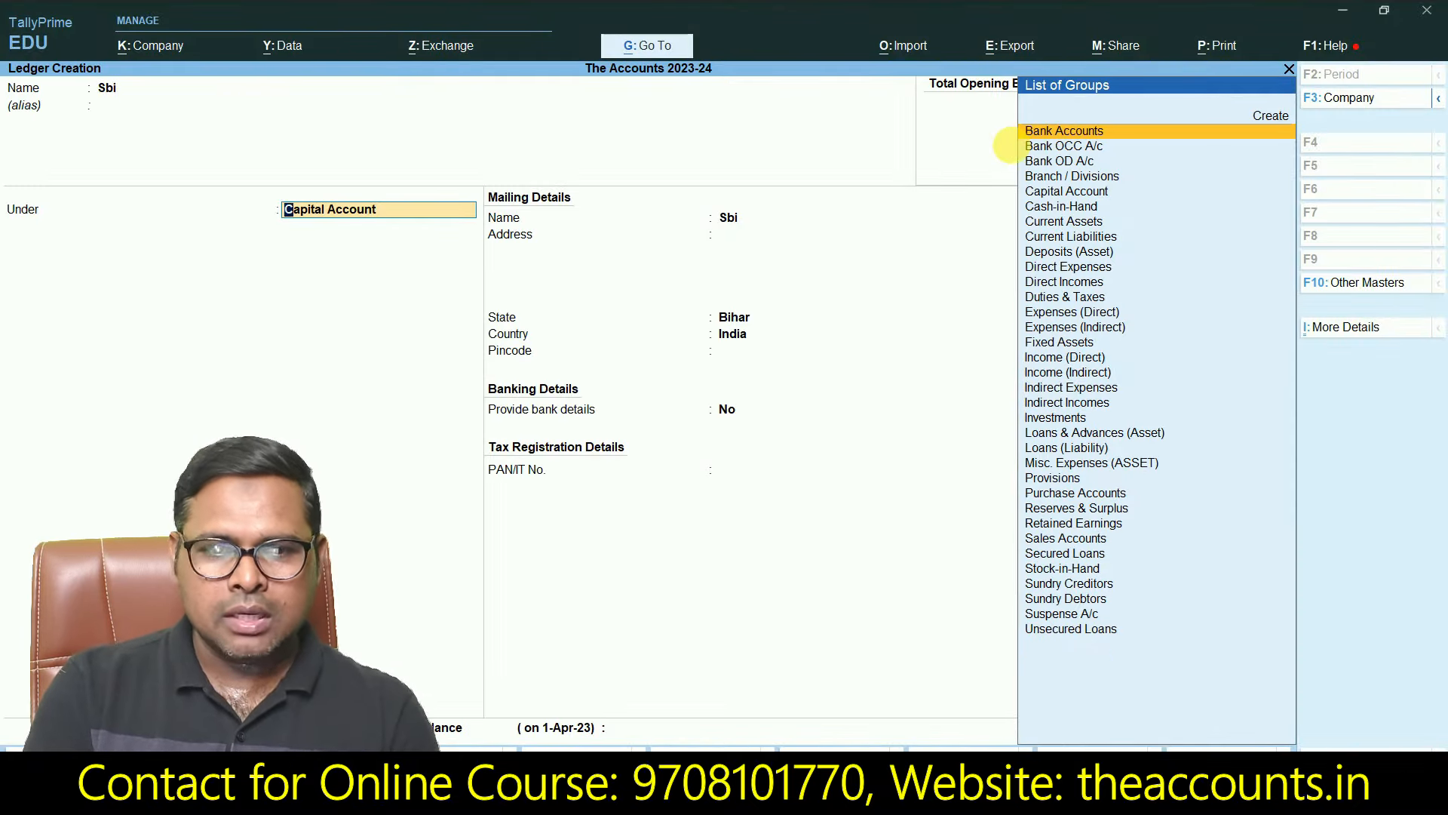
key(Return)
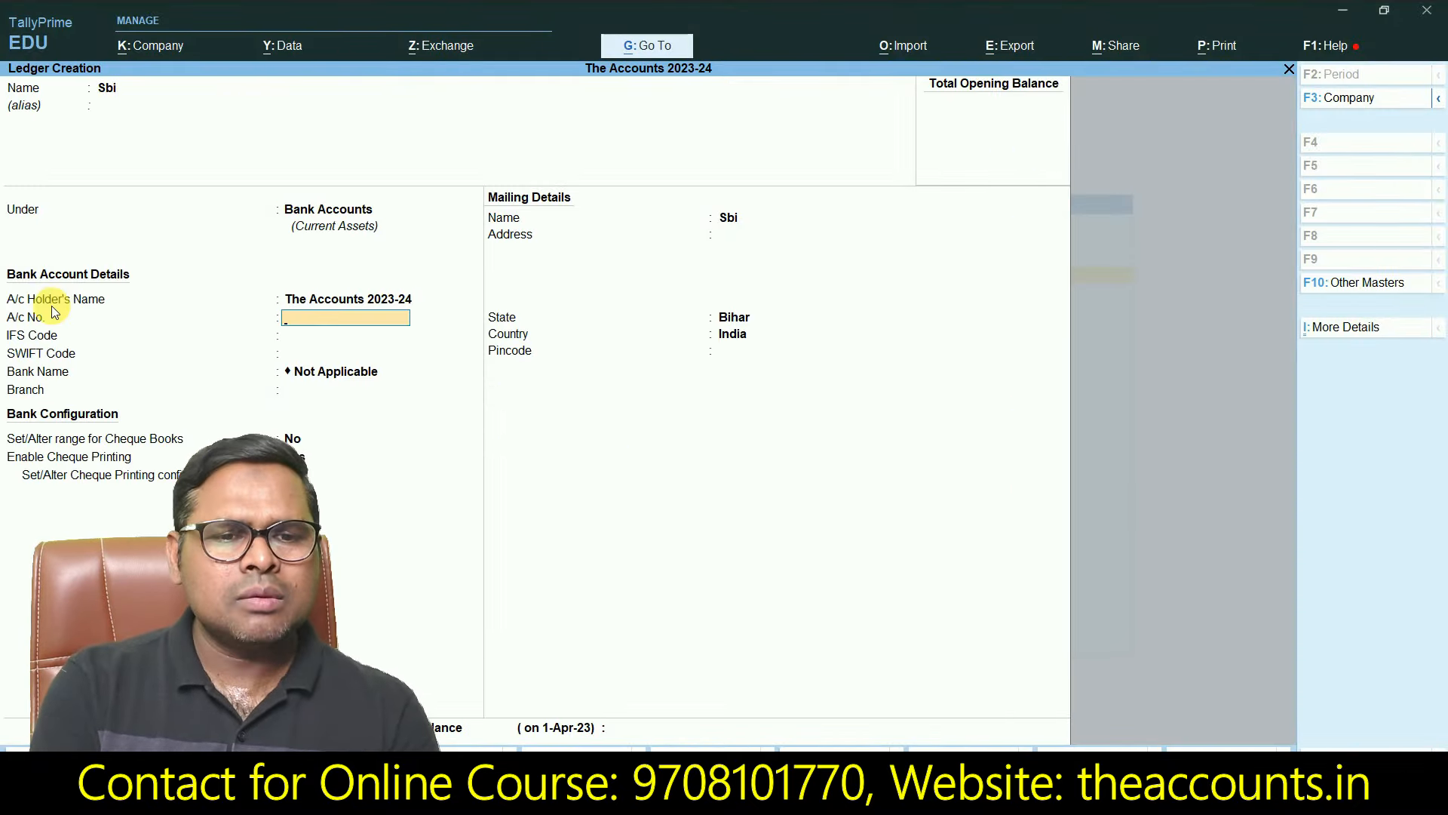
Step: Keep the default bank and mailing details of the Sbi ledger, leave its opening balance empty, and save it
key(Return)
key(Return)
key(Return)
key(Return)
key(Return)
key(Return)
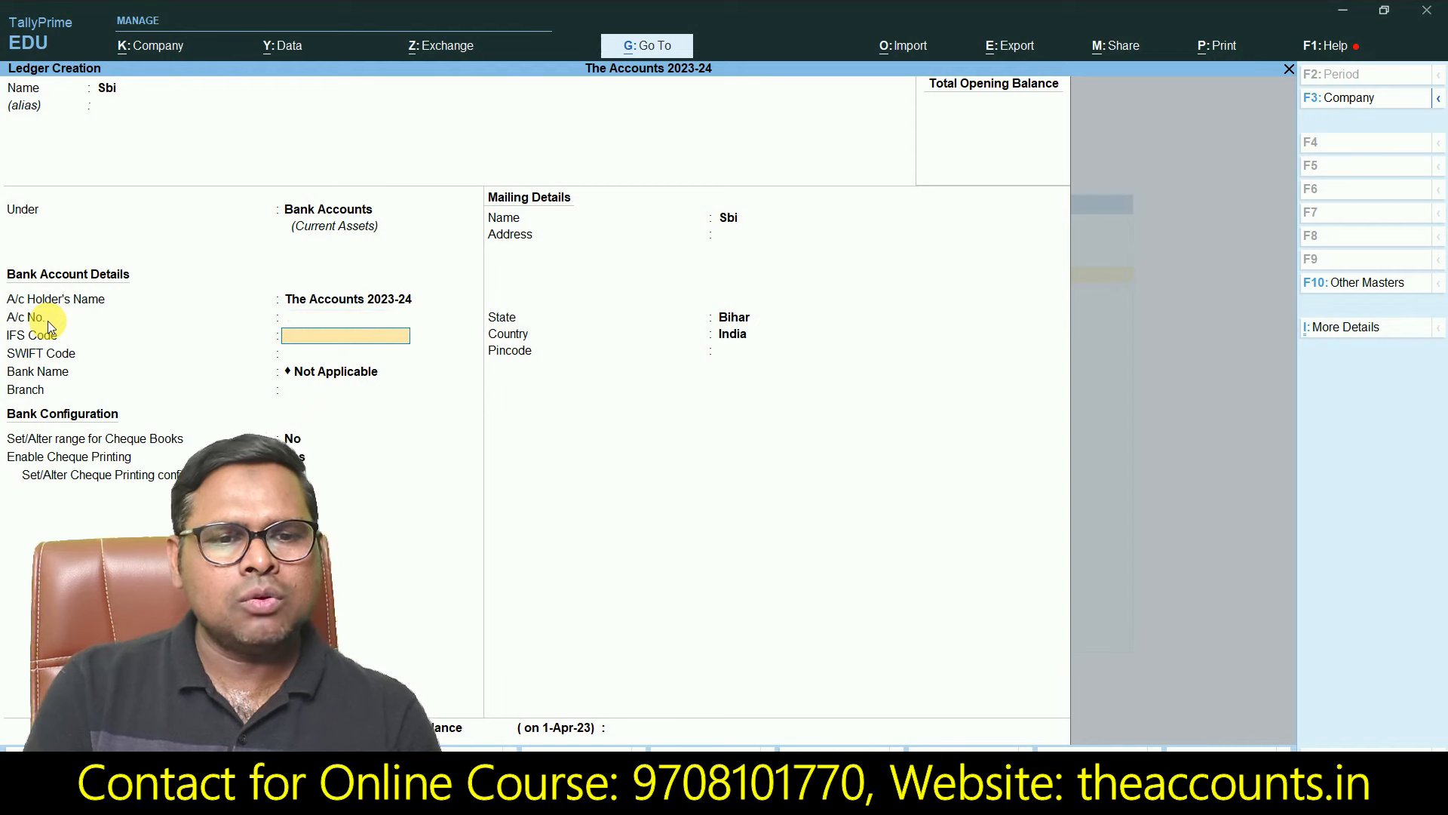
key(Return)
key(Return)
key(Return)
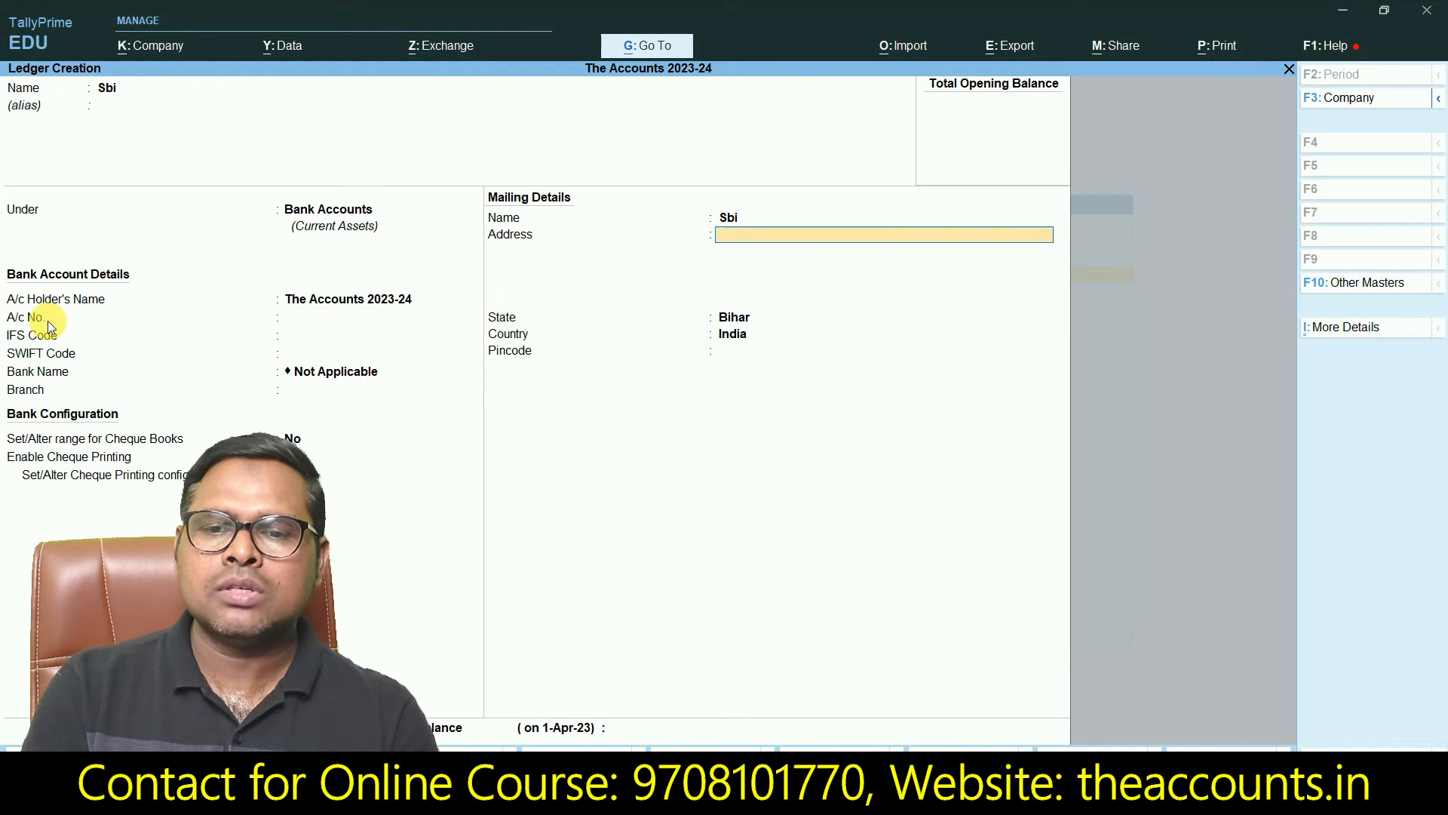
key(Return)
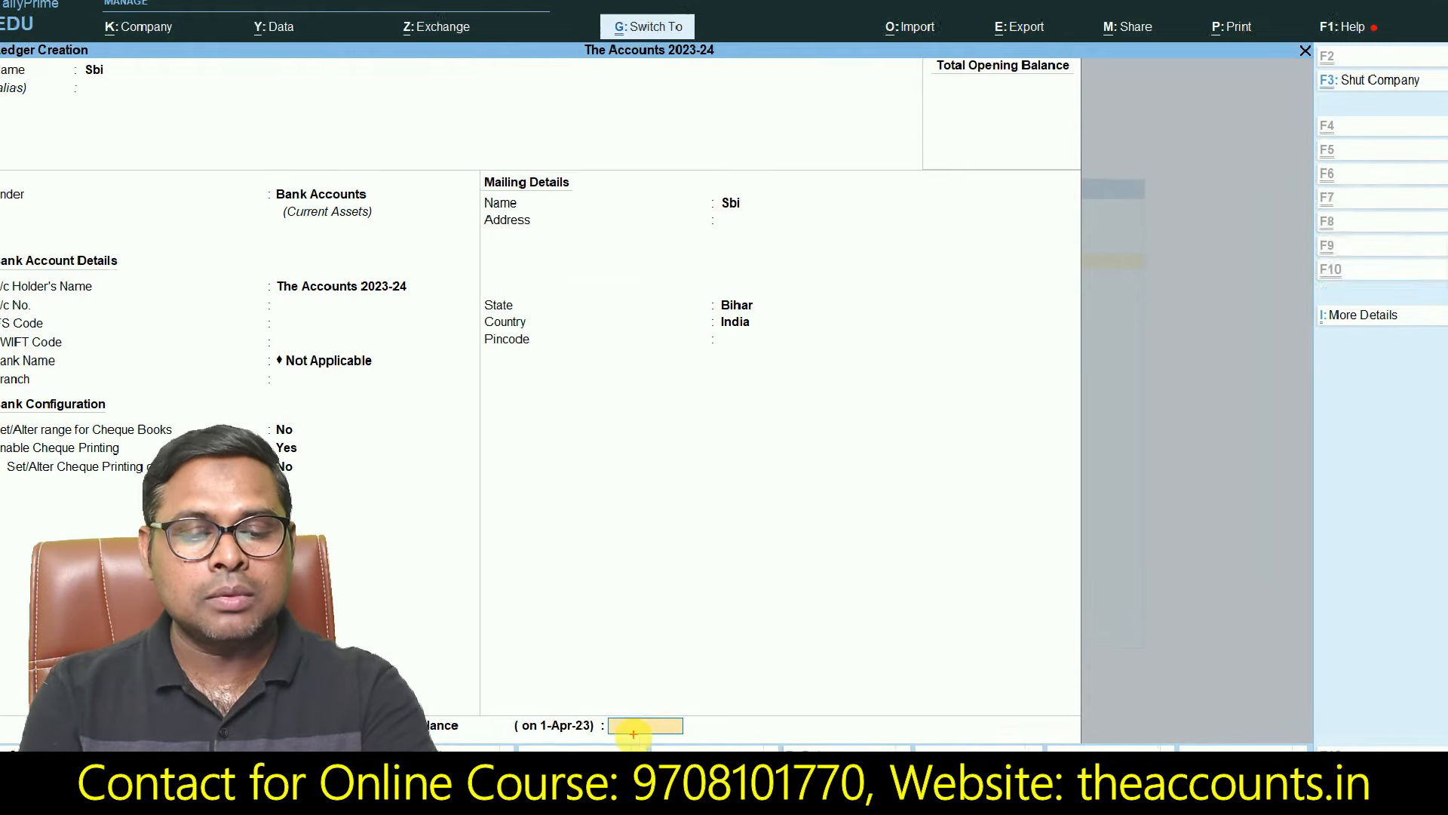
key(Return)
key(Return)
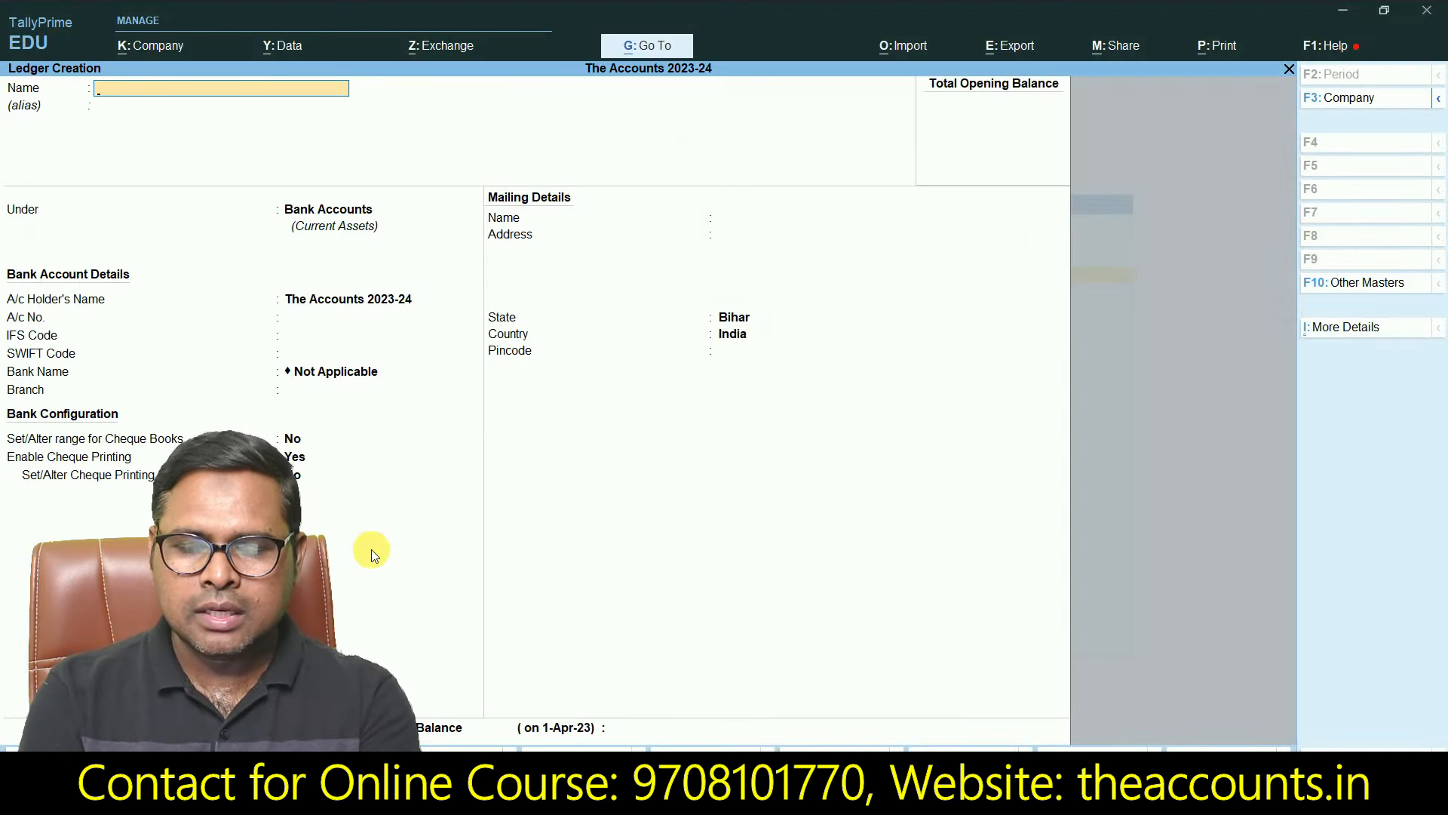
Step: Name the next ledger Furniture and place it under the Fixed Assets group
text(Furnitur)
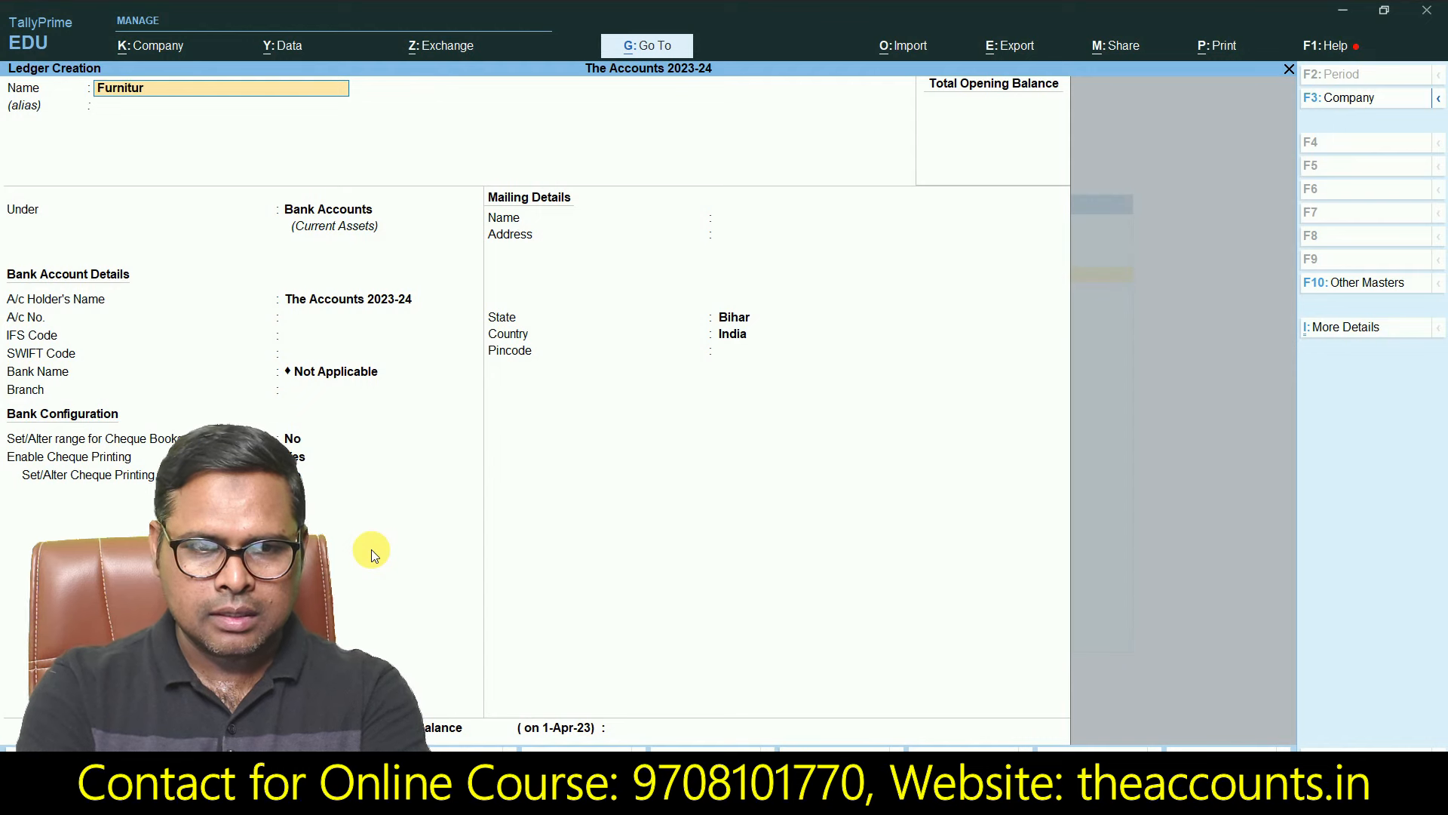
key(BackSpace)
text(t)
key(BackSpace)
text(re)
key(Return)
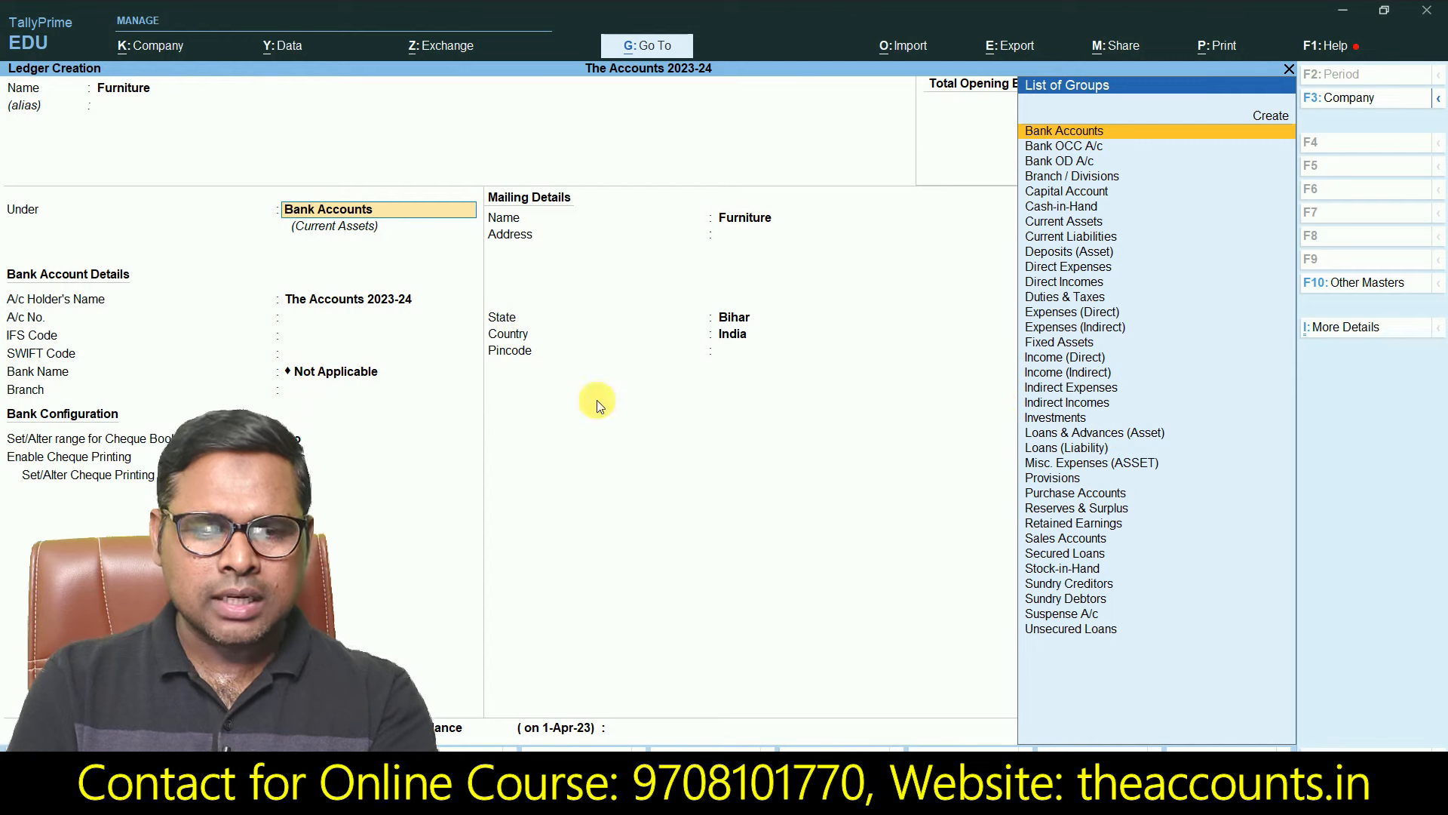
text(F)
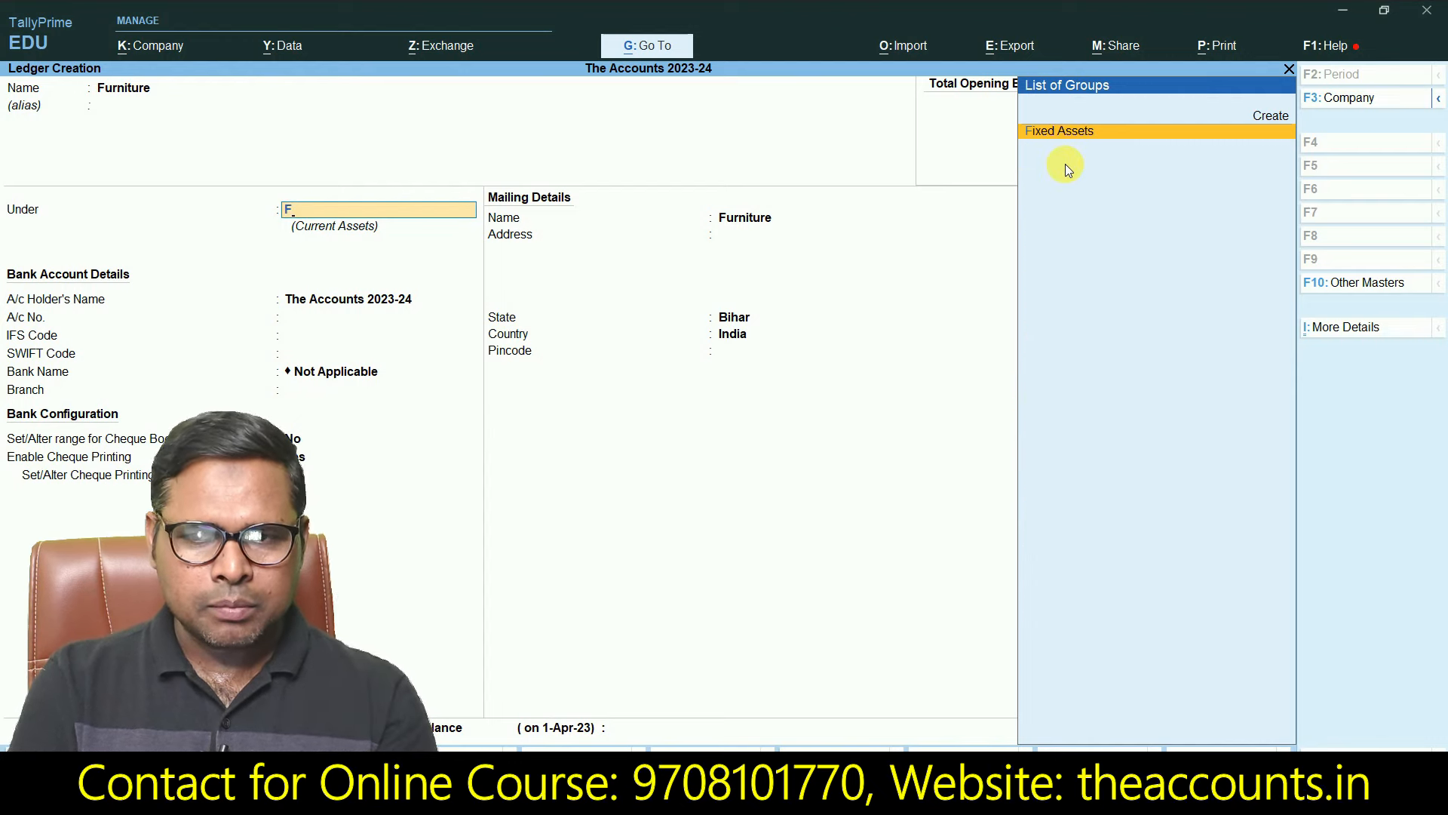
key(Return)
Step: Keep the default mailing and bank details of the Furniture ledger, leave its opening balance empty, and save it
key(Return)
key(Return)
key(Return)
key(Return)
key(Return)
key(Return)
key(Return)
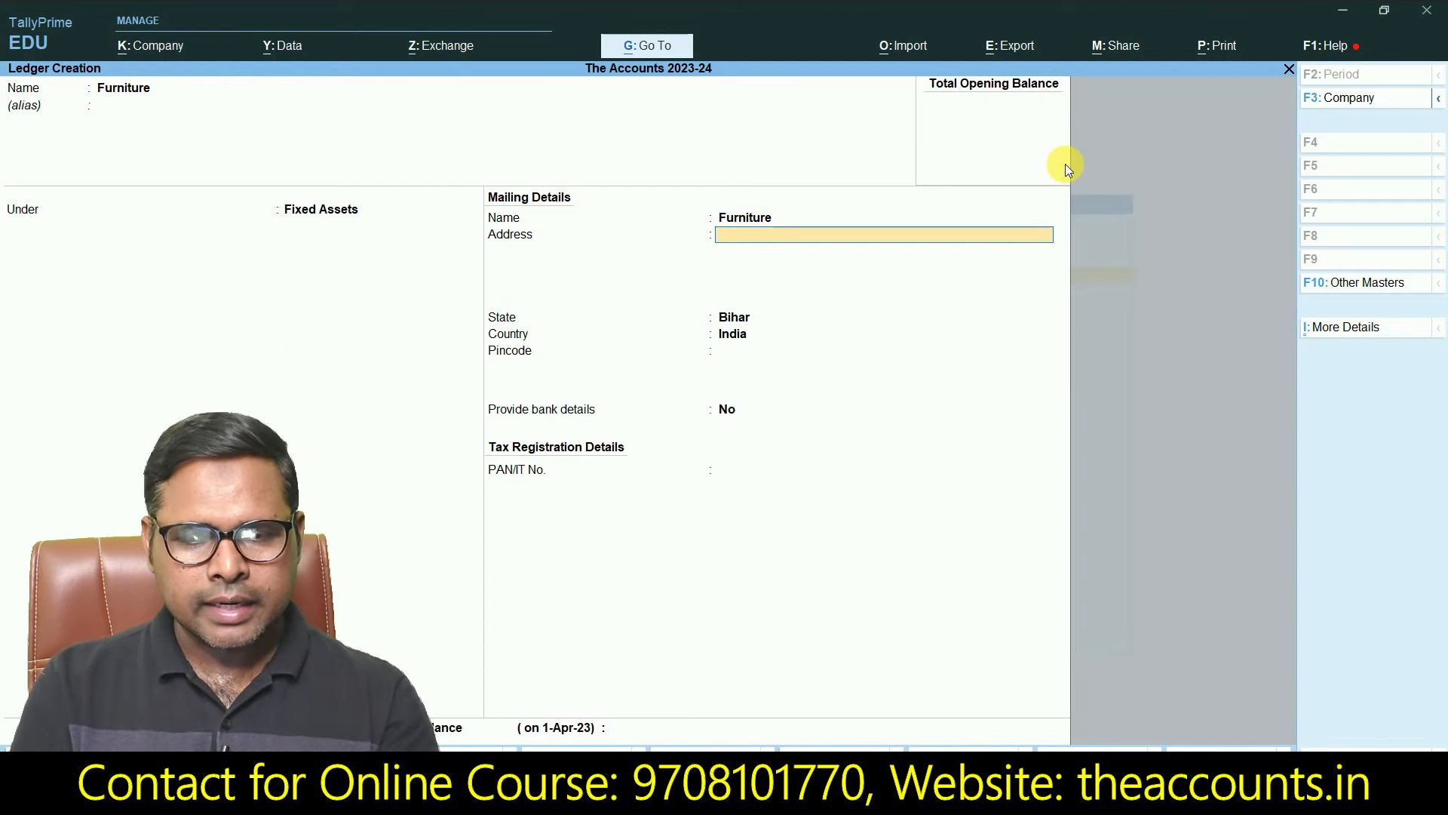
key(Return)
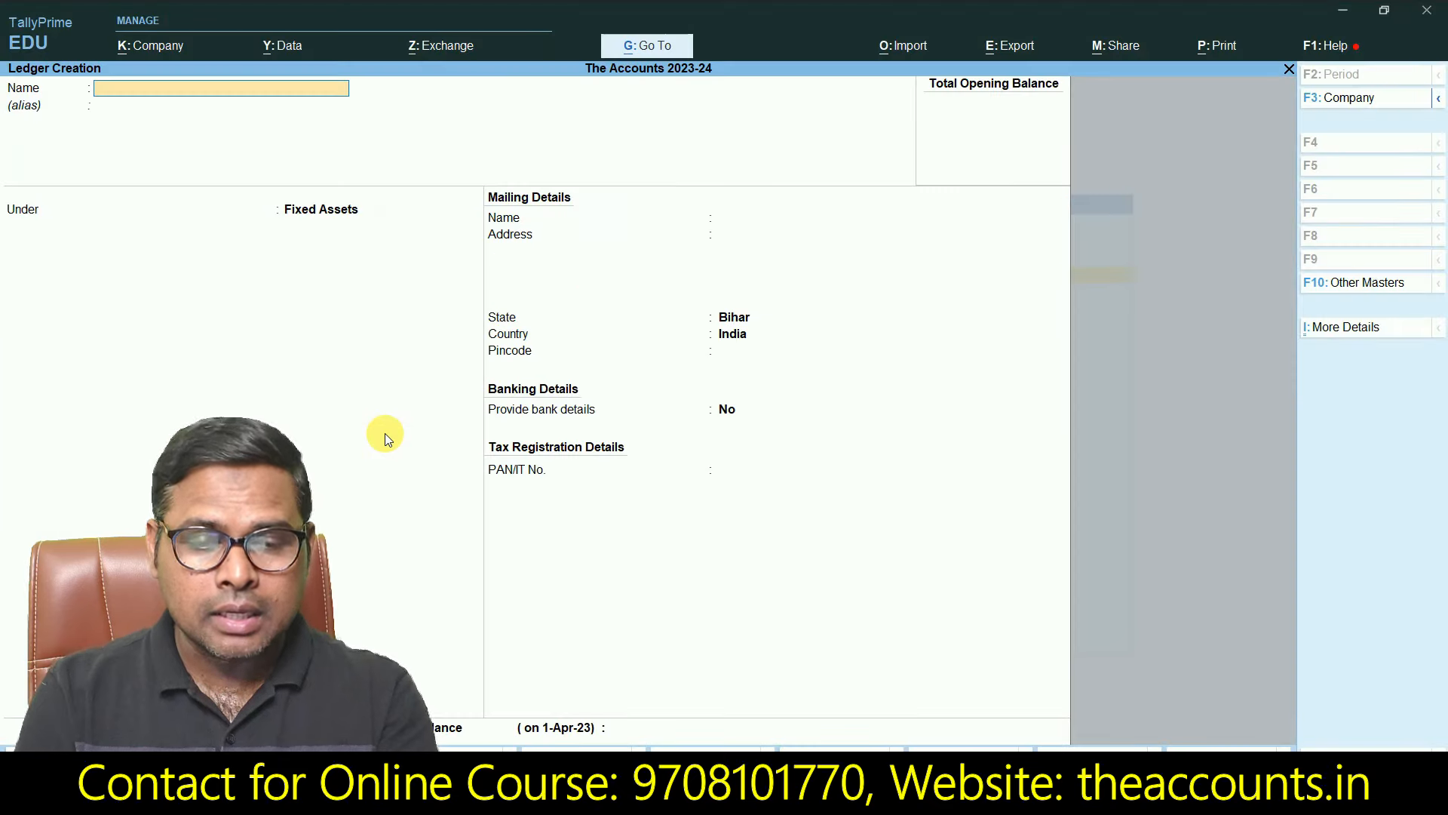
Step: Create a Capital ledger under Capital Account with no opening balance, and return to the Gateway of Tally
text(pital)
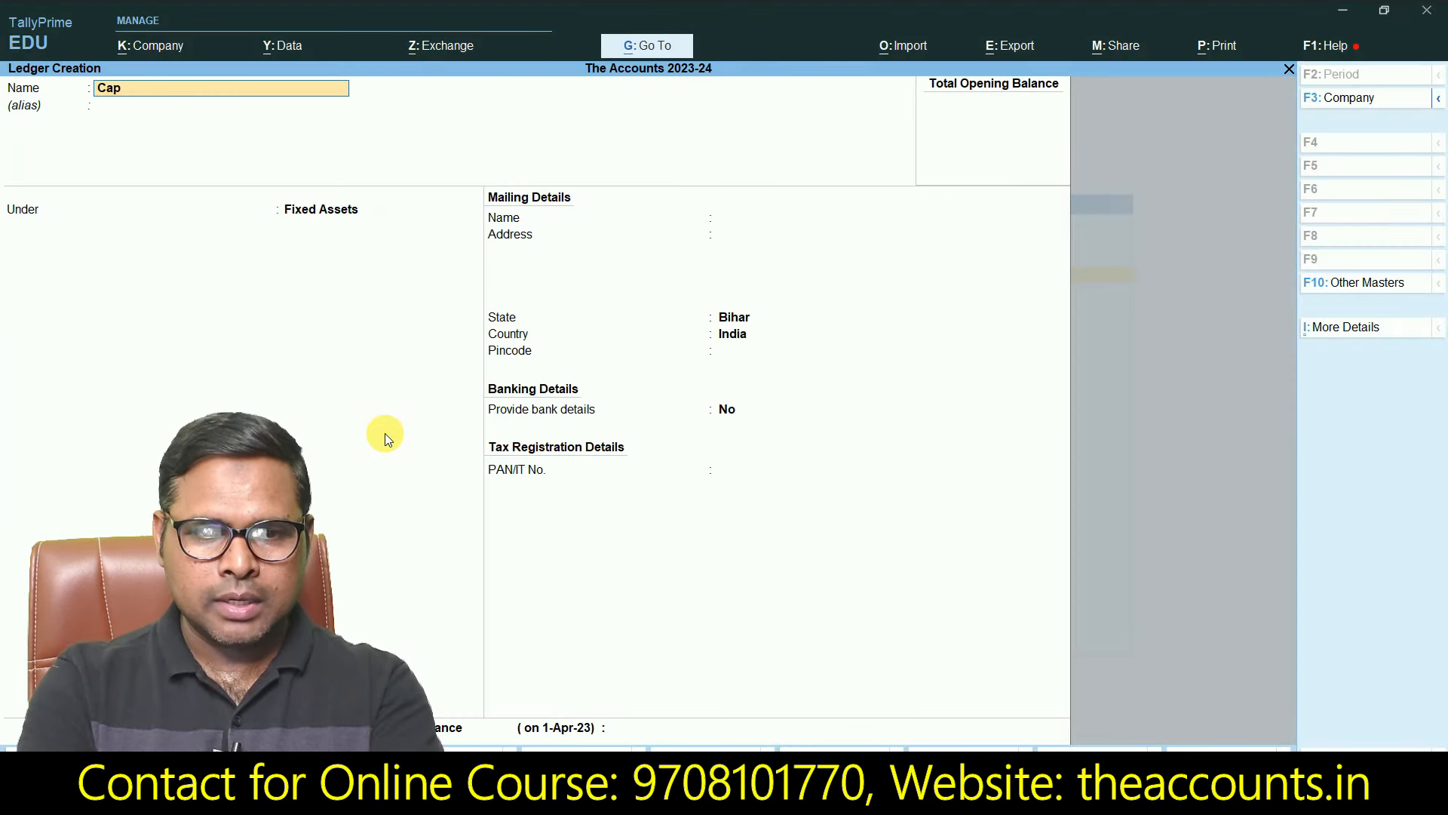
key(Return)
key(Return)
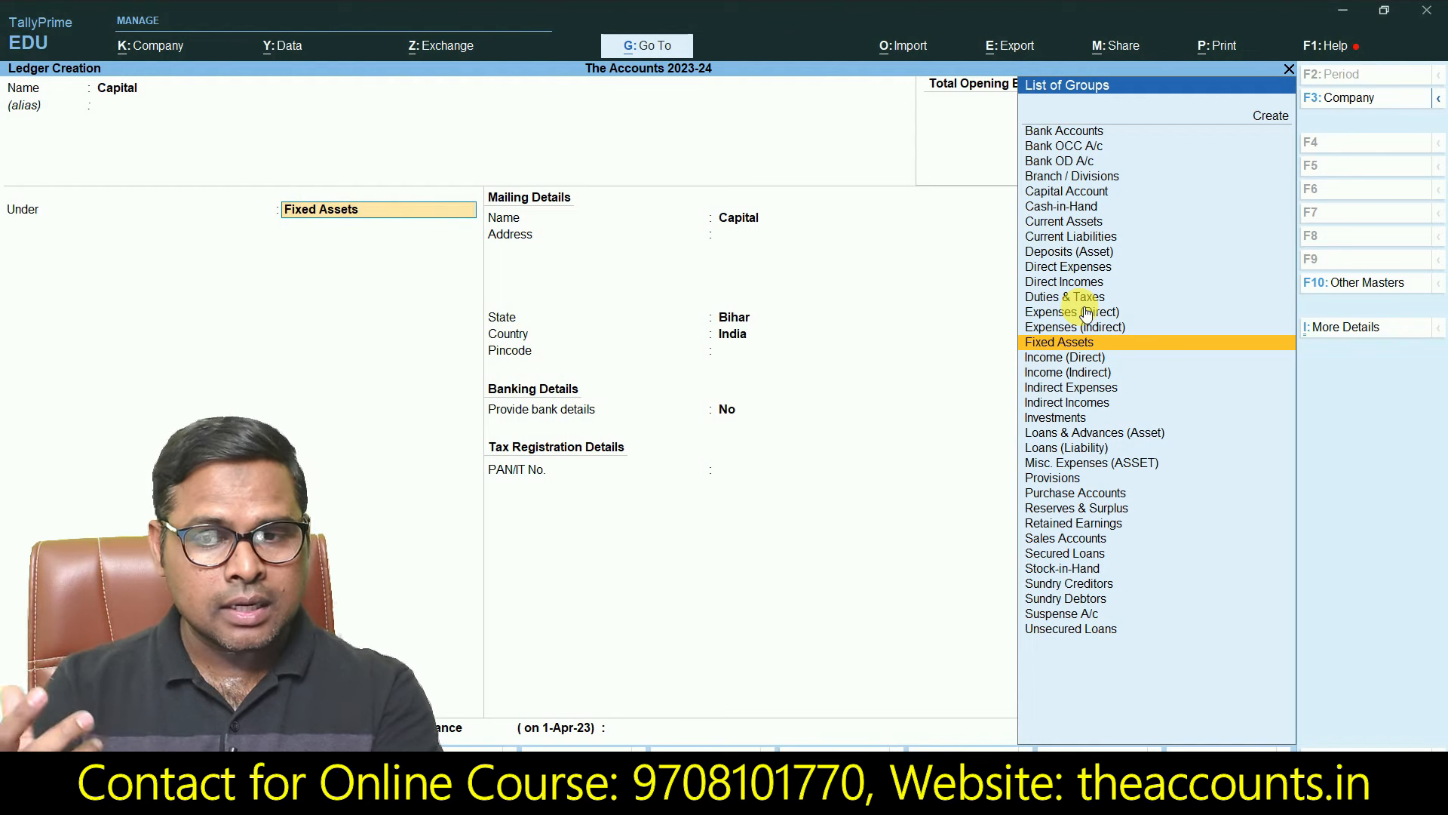
click(1086, 196)
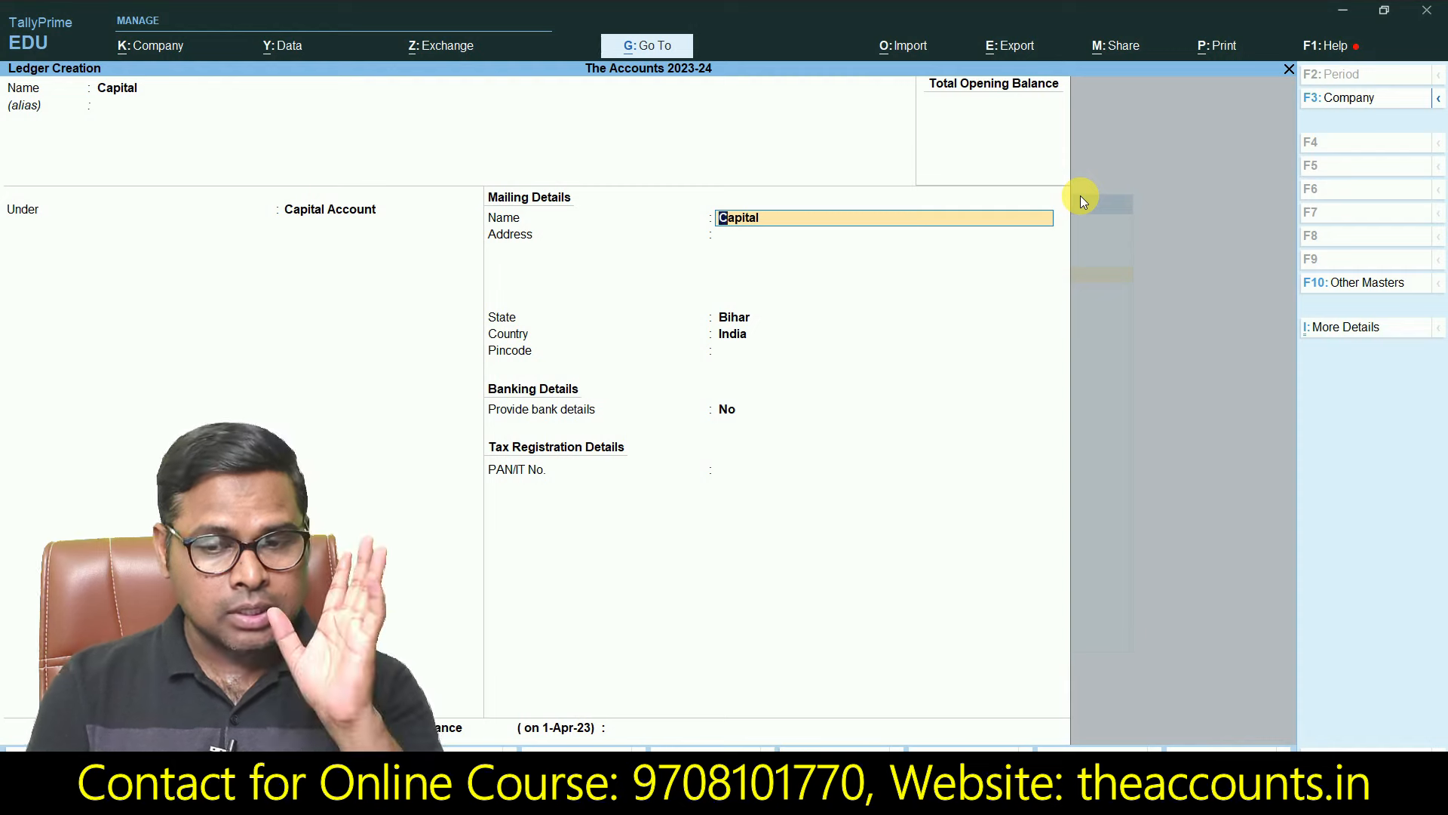
key(Return)
key(Return)
key(Return)
key(Return)
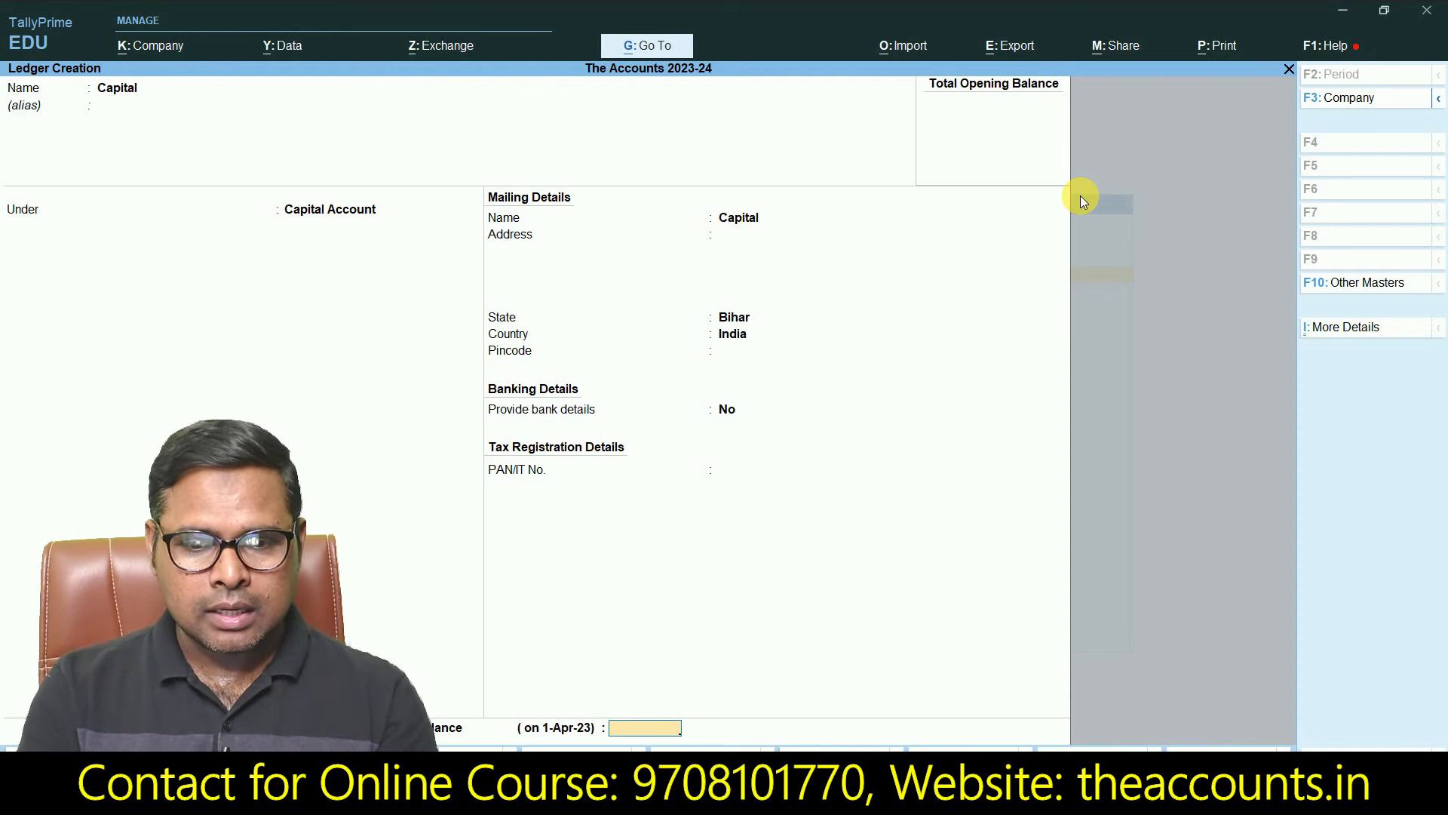
key(Return)
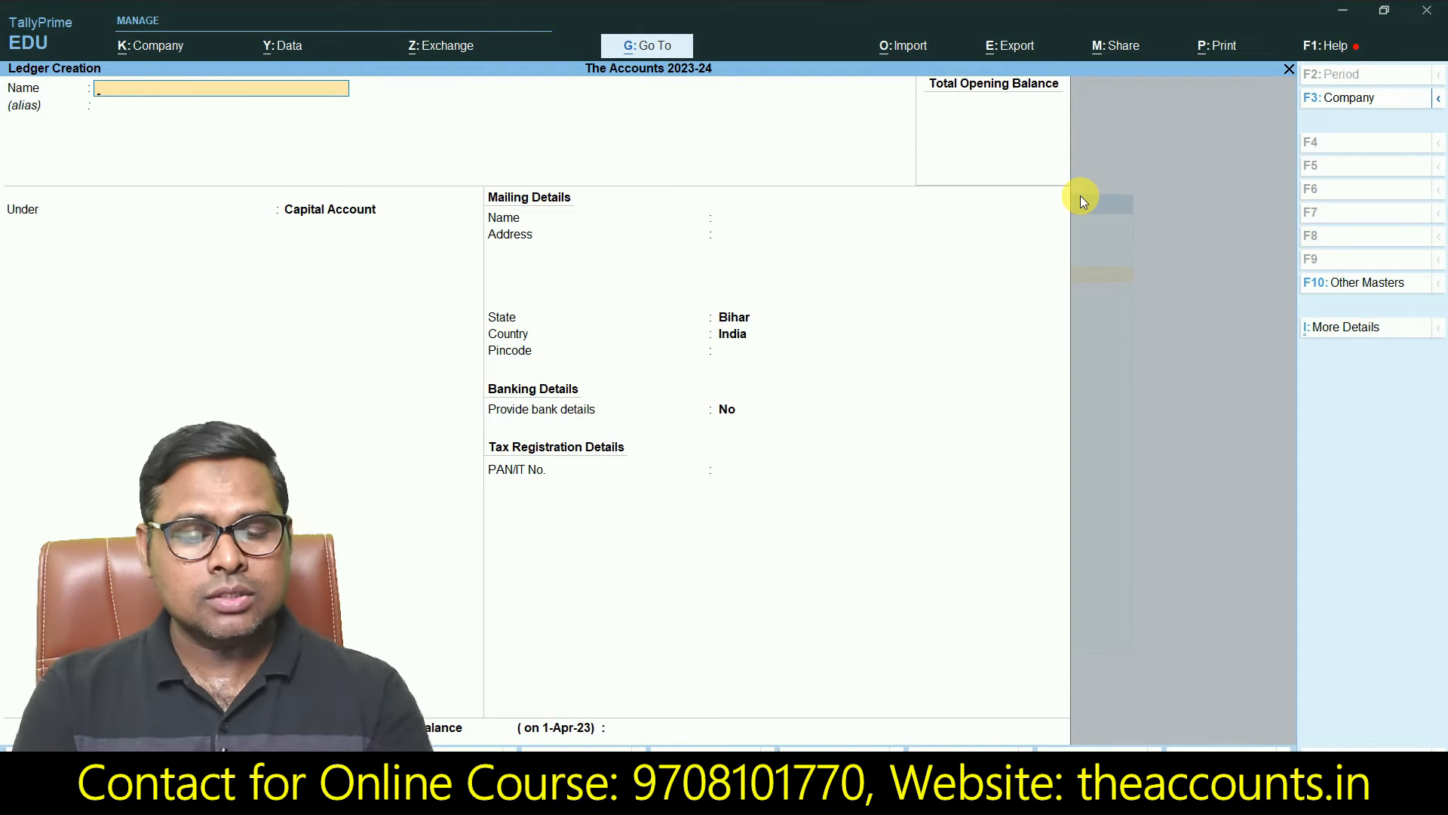
key(Escape)
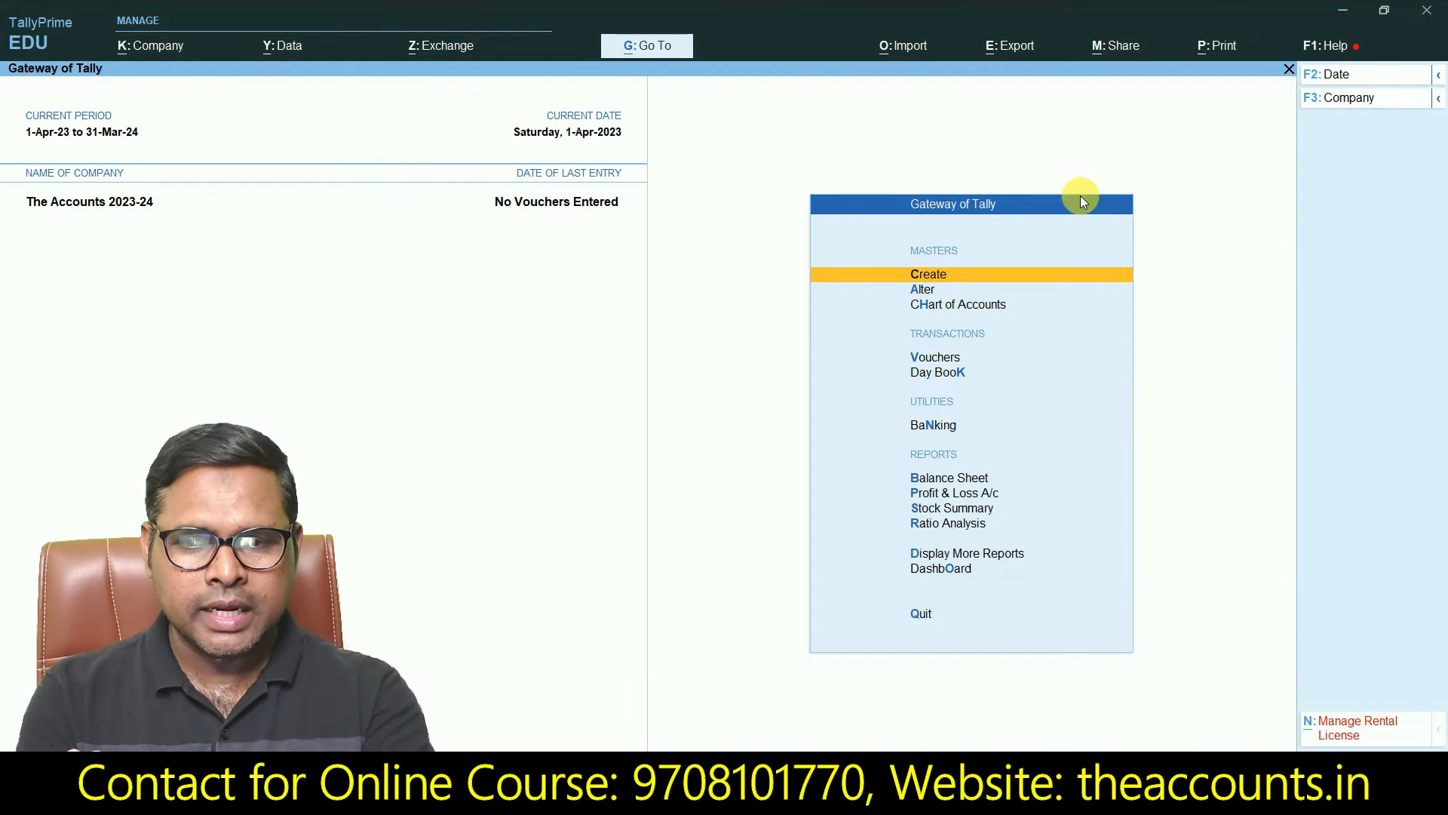
Step: Open voucher entry from the Gateway of Tally's transactions
key(Down)
key(Down)
key(Down)
key(Down)
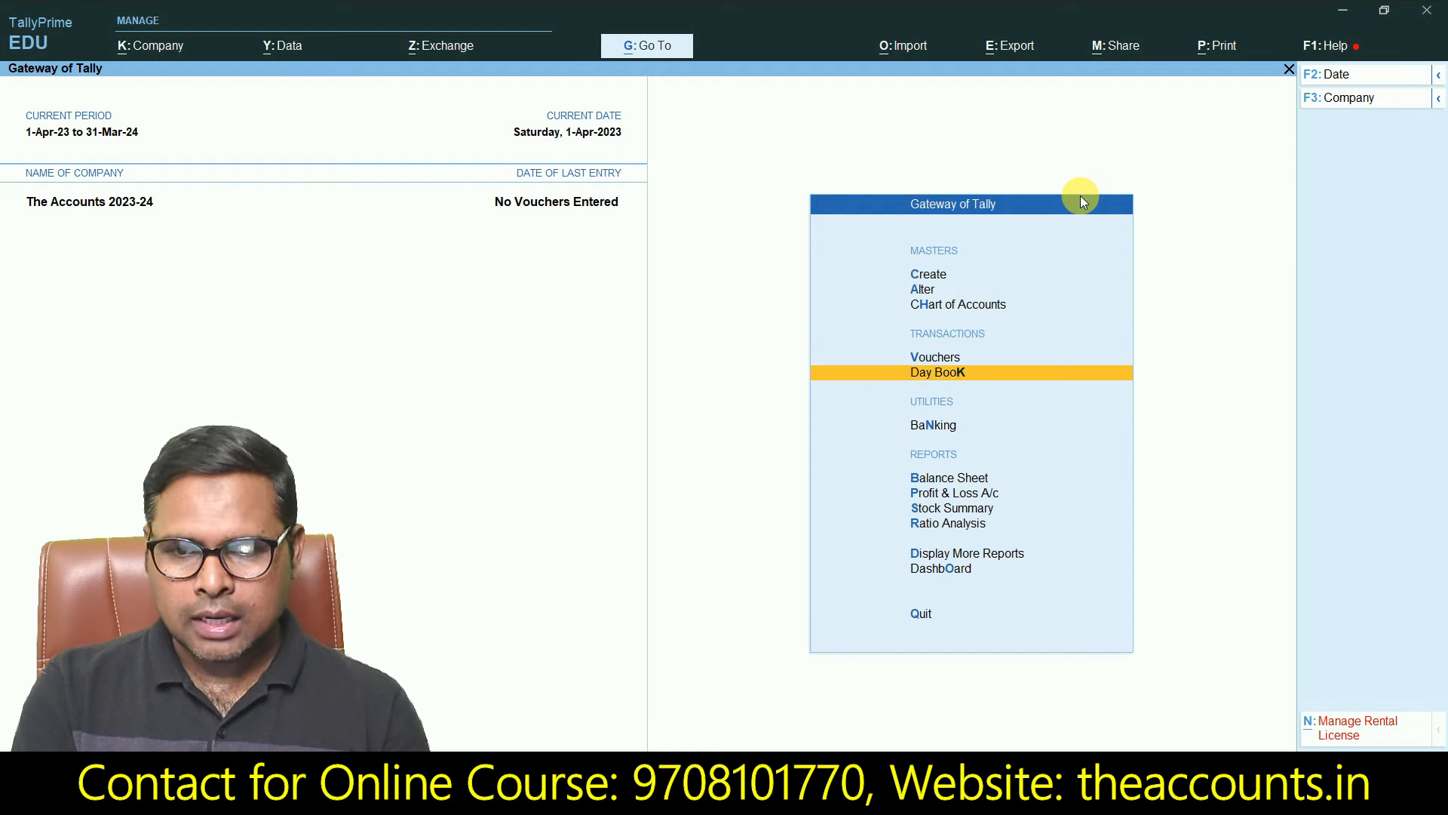
key(Up)
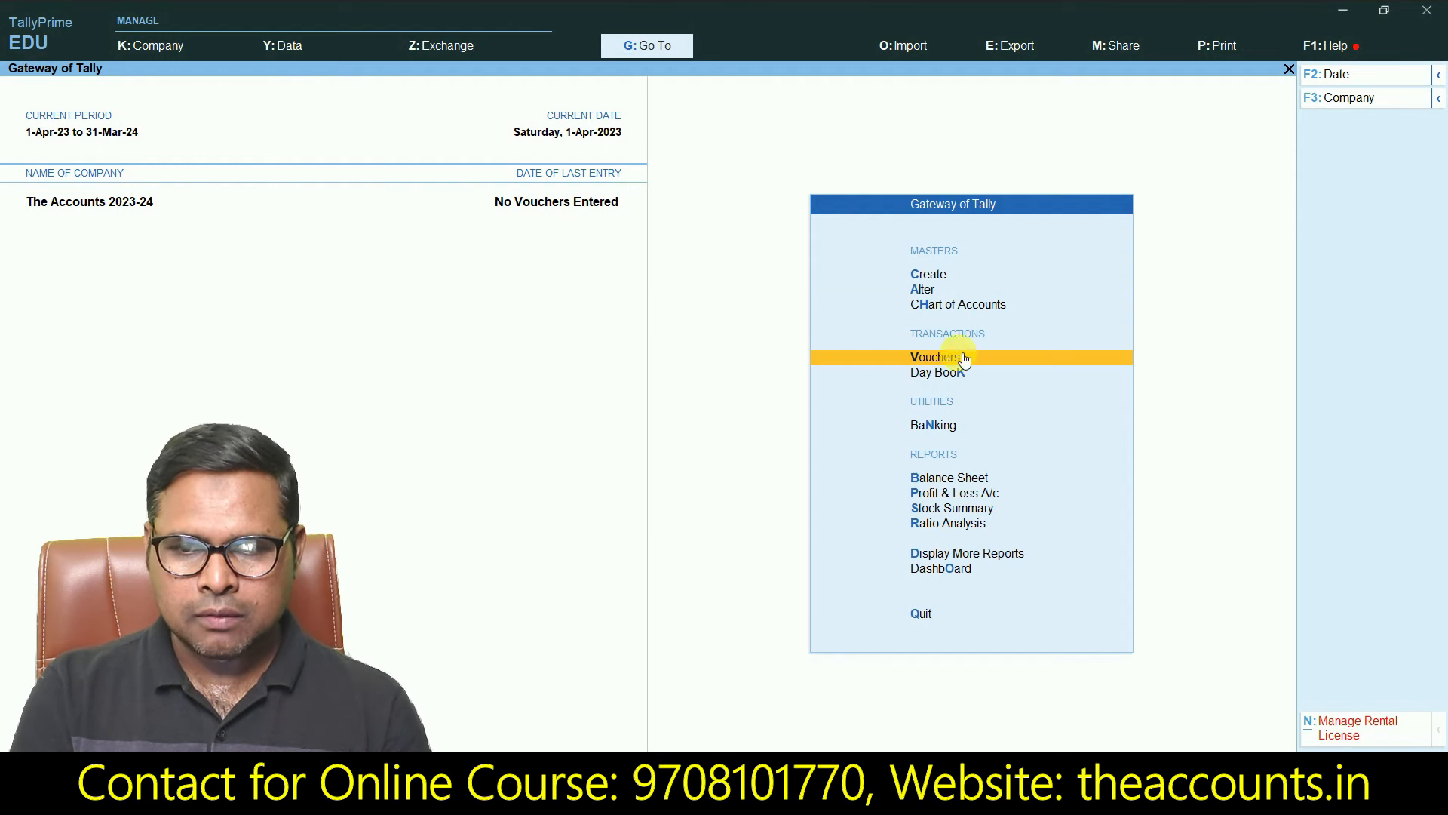
click(938, 359)
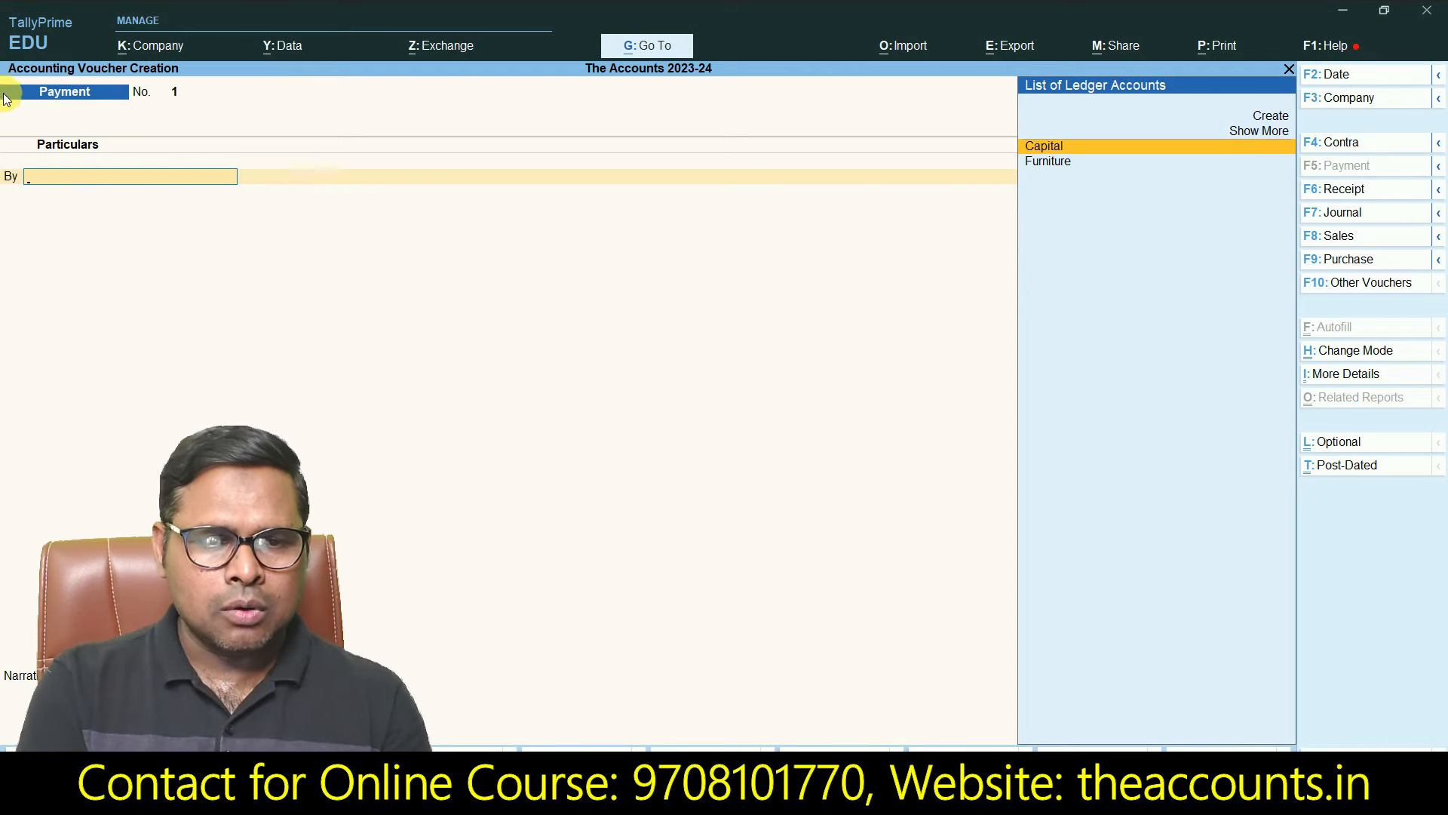
Step: Review the journal entry for the first transaction in the slide show, and switch back to TallyPrime
key(ctrl+1)
click(45, 106)
mouse_move(61, 123)
mouse_down()
mouse_move(338, 180)
mouse_move(238, 60)
mouse_up()
key(Escape)
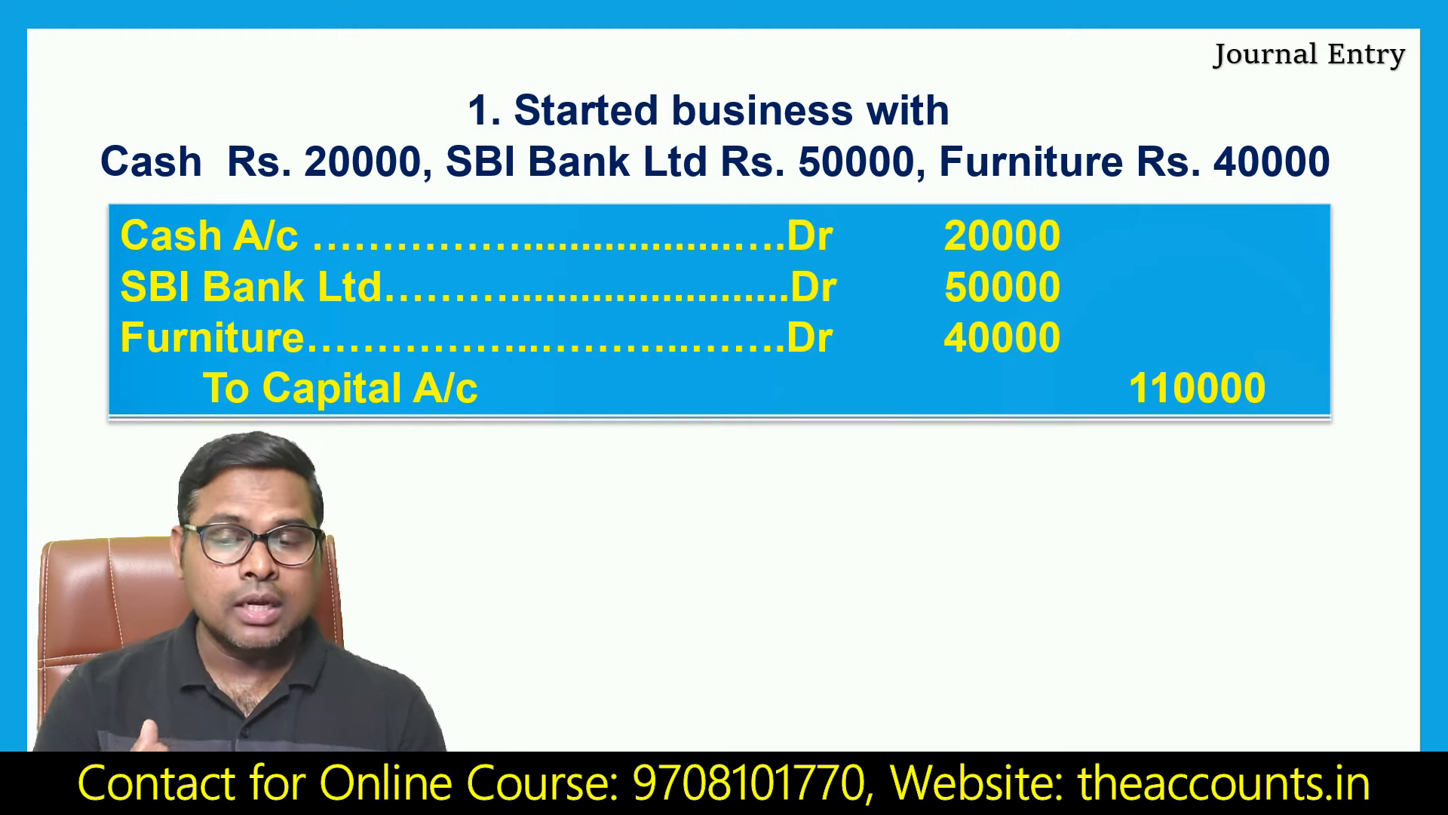
key(alt+Tab)
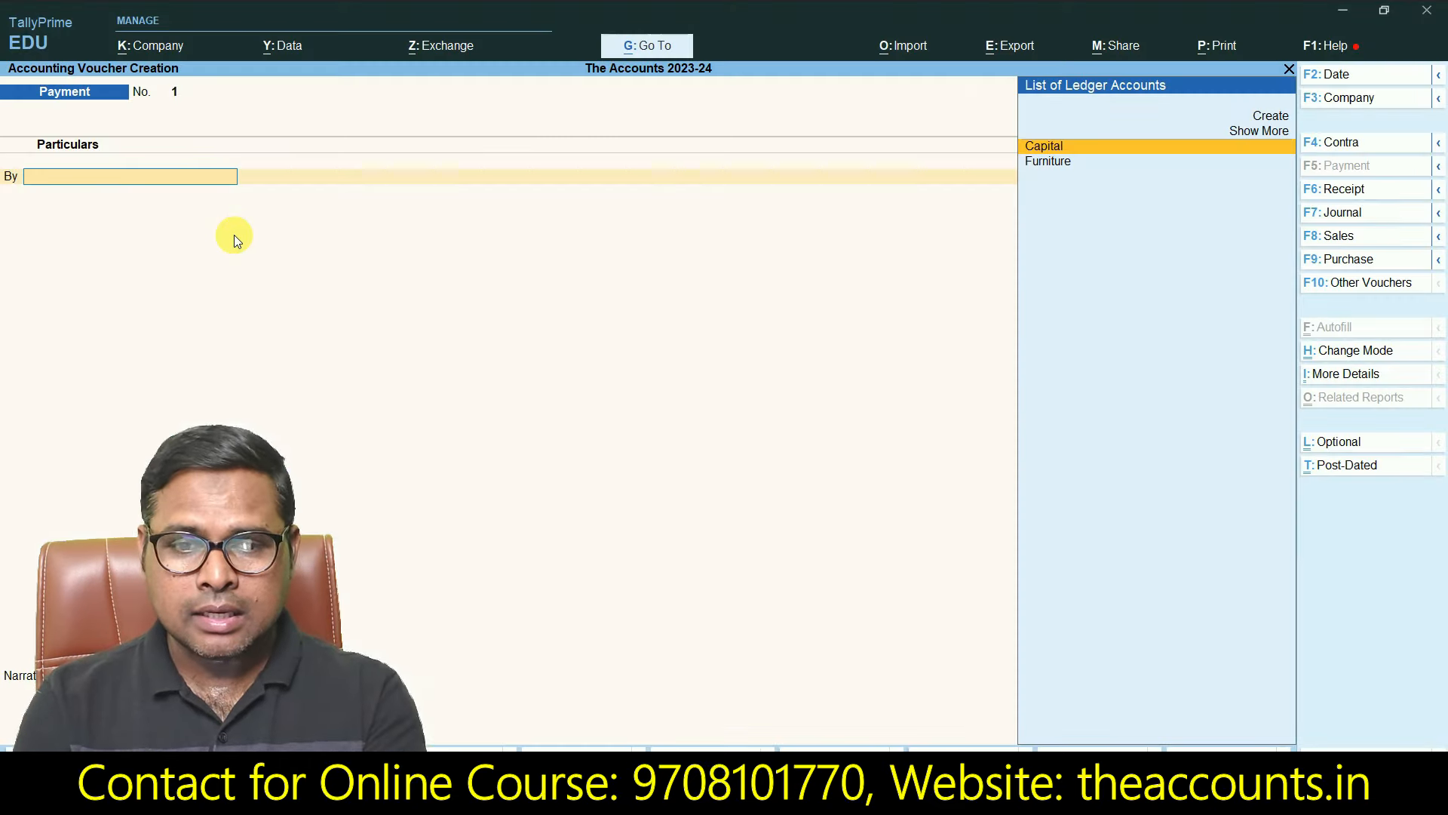
Step: Change the voucher type to Receipt and check the voucher date setting without altering it
click(1342, 190)
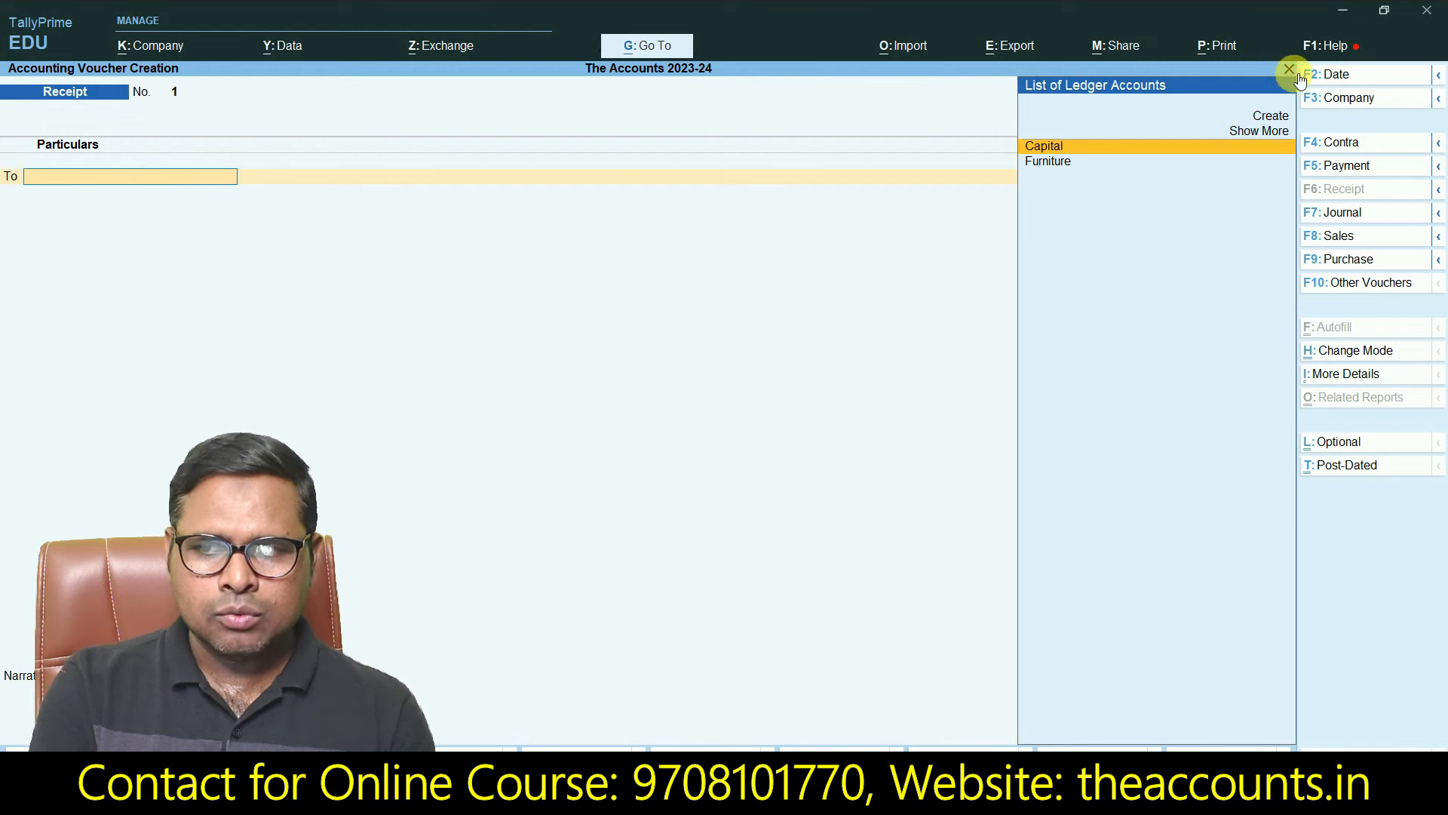
click(1328, 73)
key(Escape)
key(Escape)
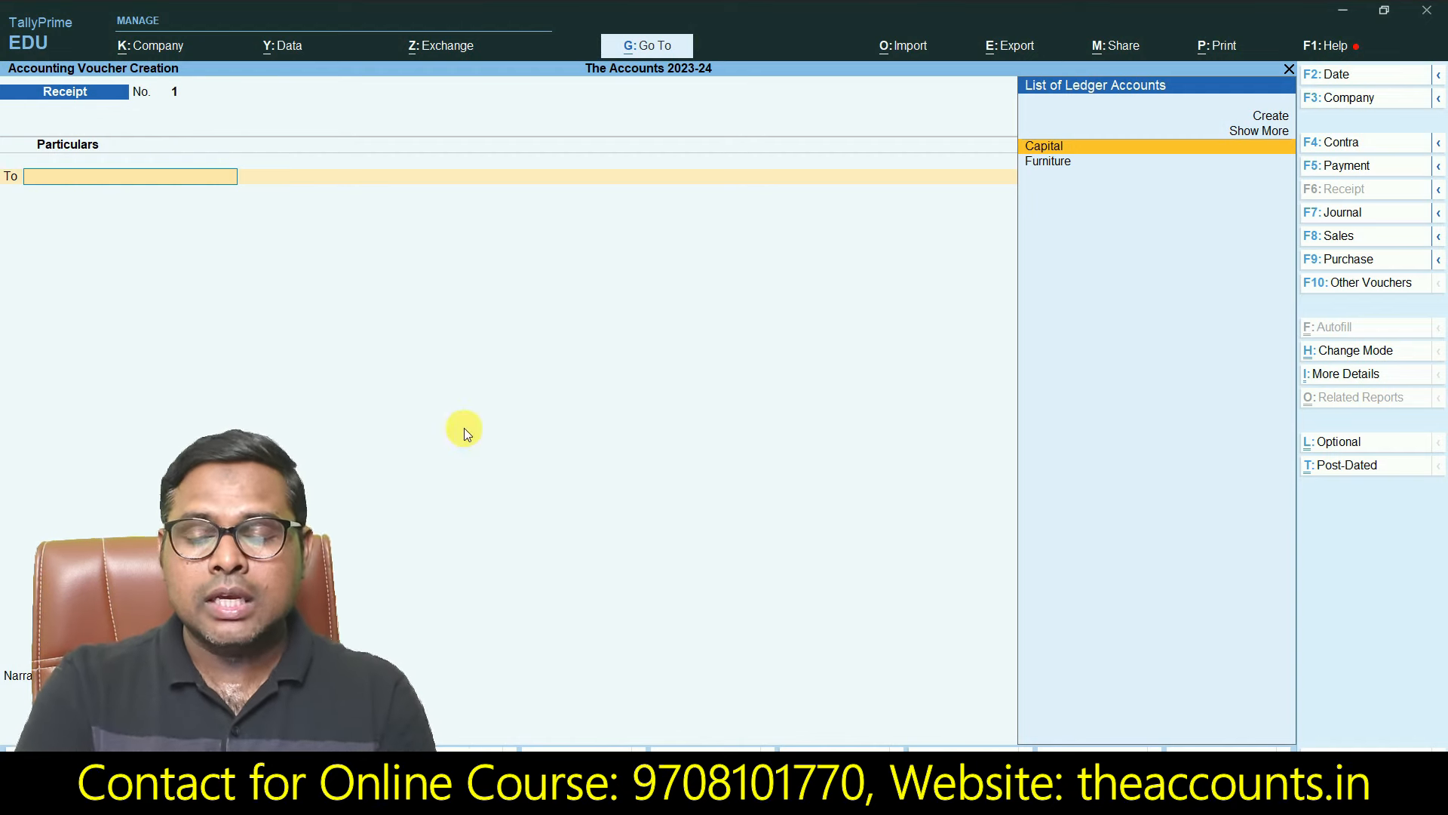
Step: Configure voucher entry to use Cr/Dr instead of To/By, and save the configuration
click(1345, 750)
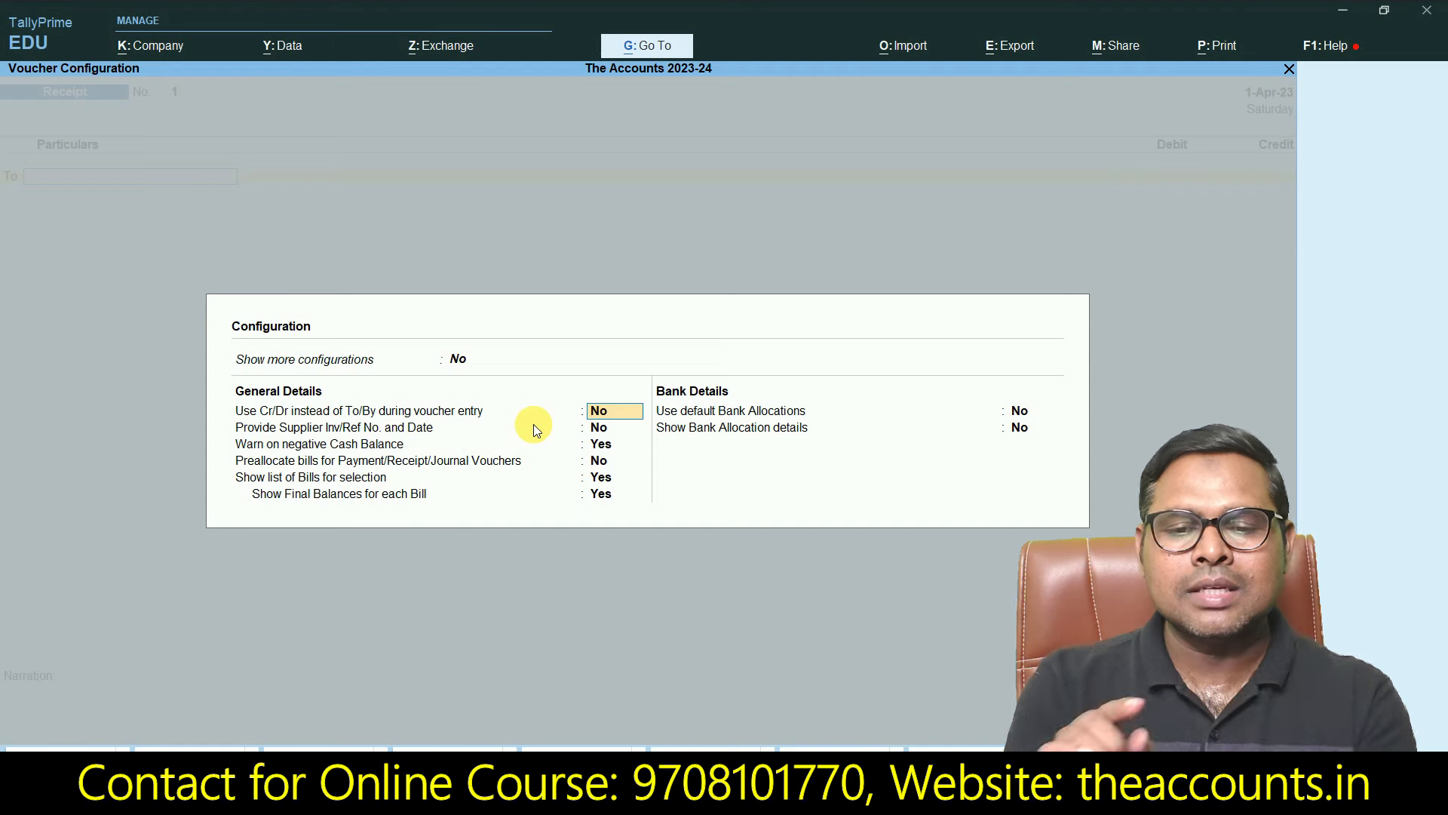
text(y)
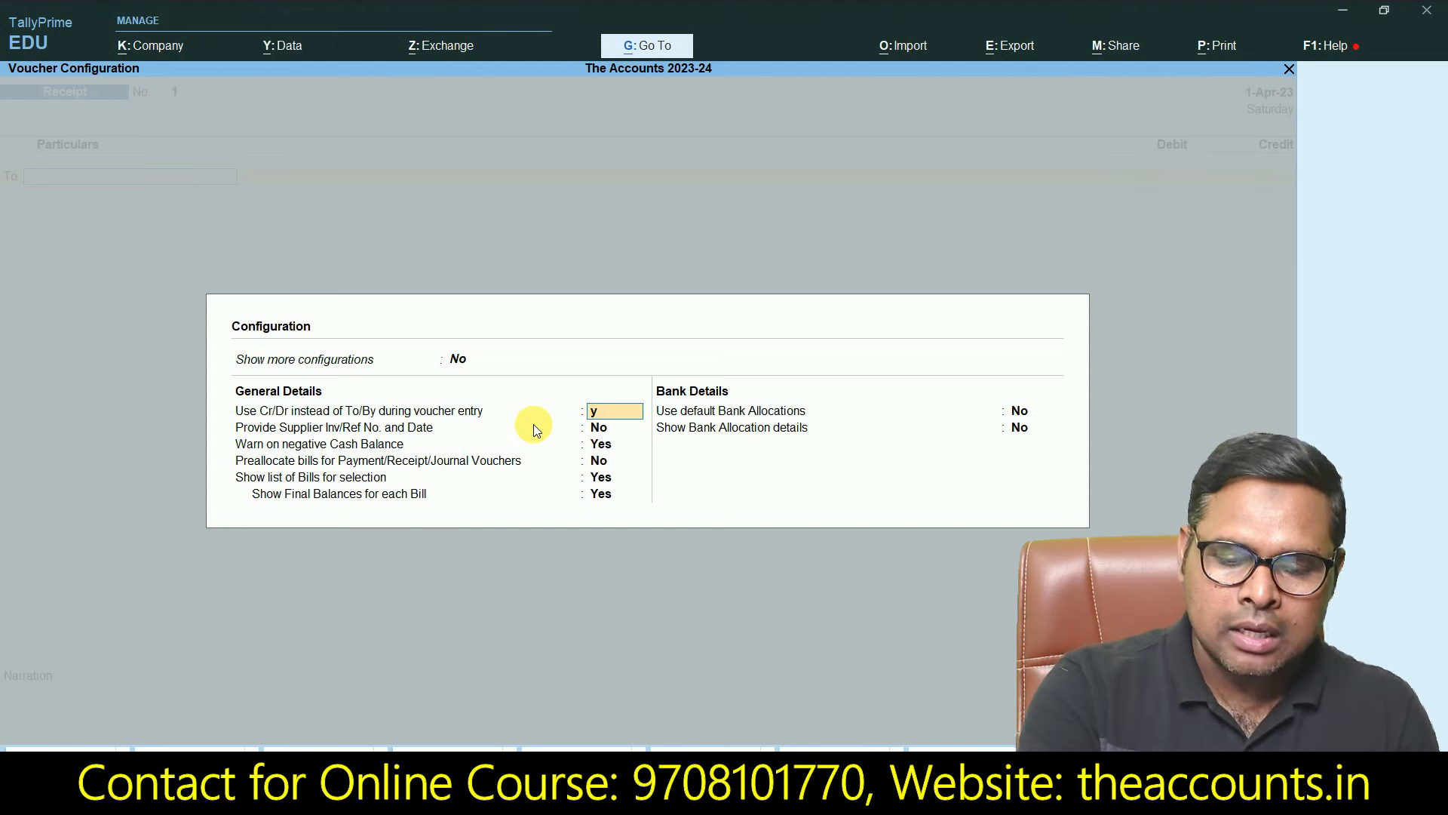
key(Return)
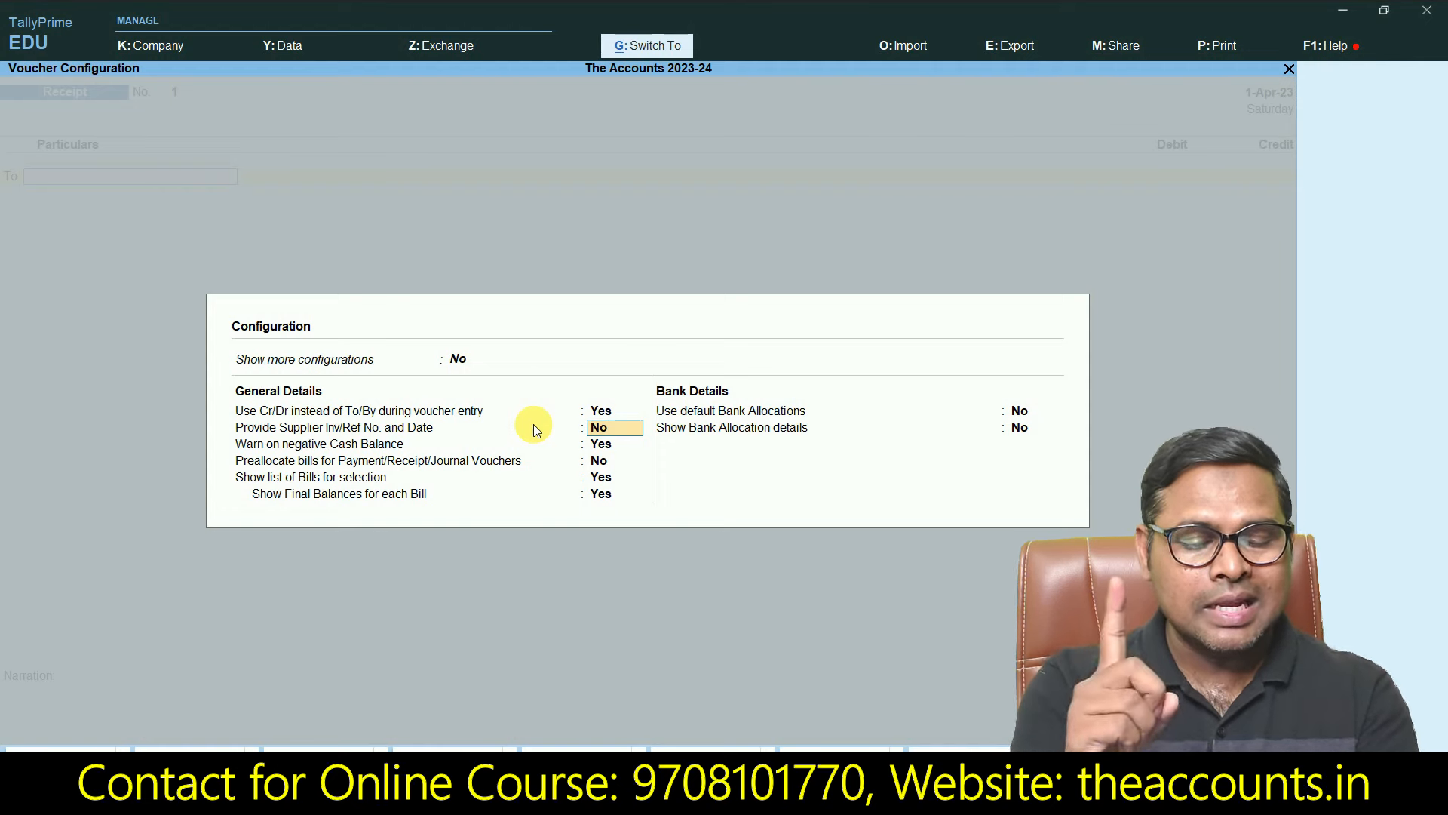
key(ctrl+a)
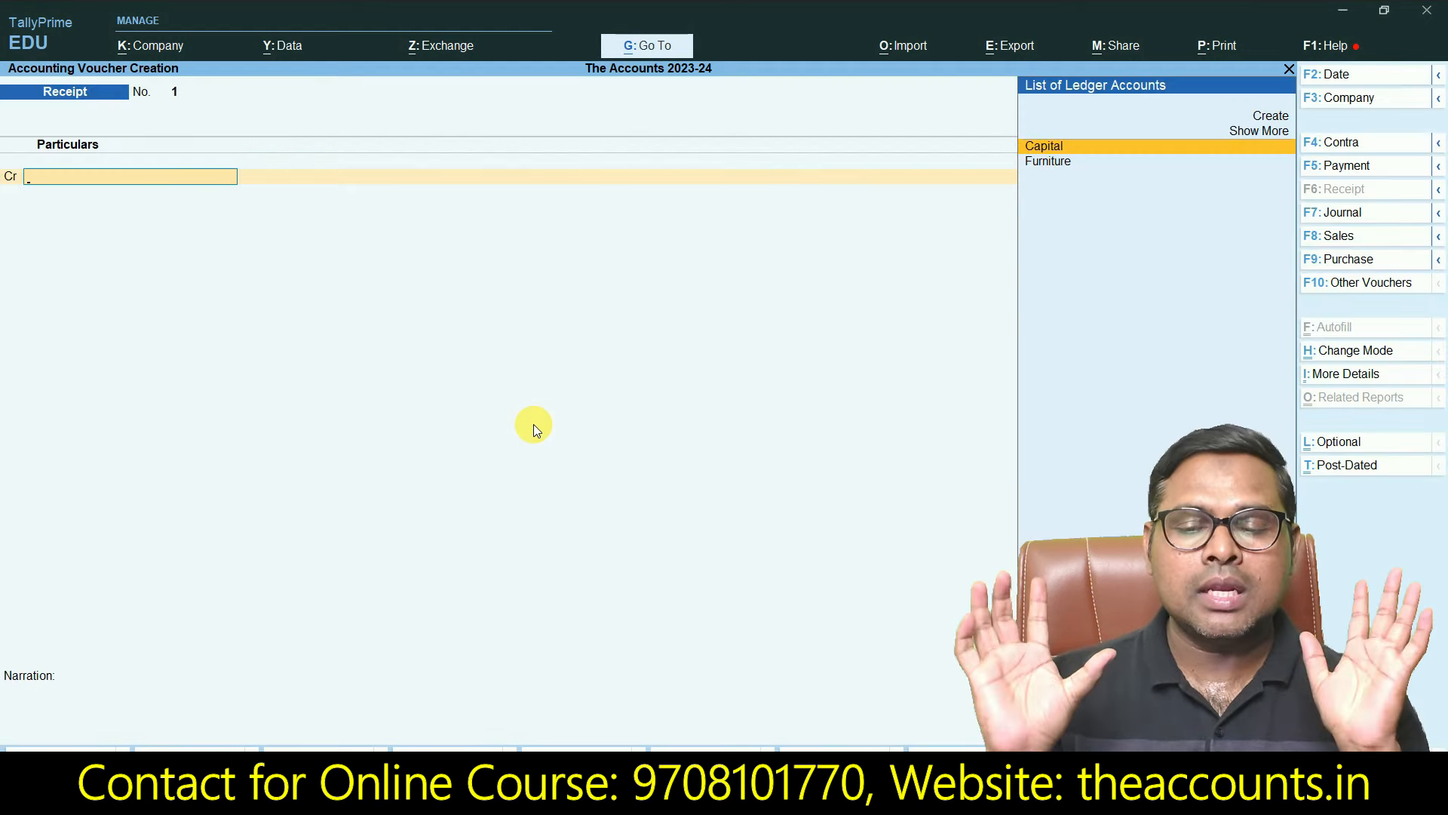
key(ctrl+1)
click(10, 181)
mouse_move(27, 198)
mouse_down()
mouse_move(15, 193)
mouse_move(59, 219)
mouse_up()
key(Escape)
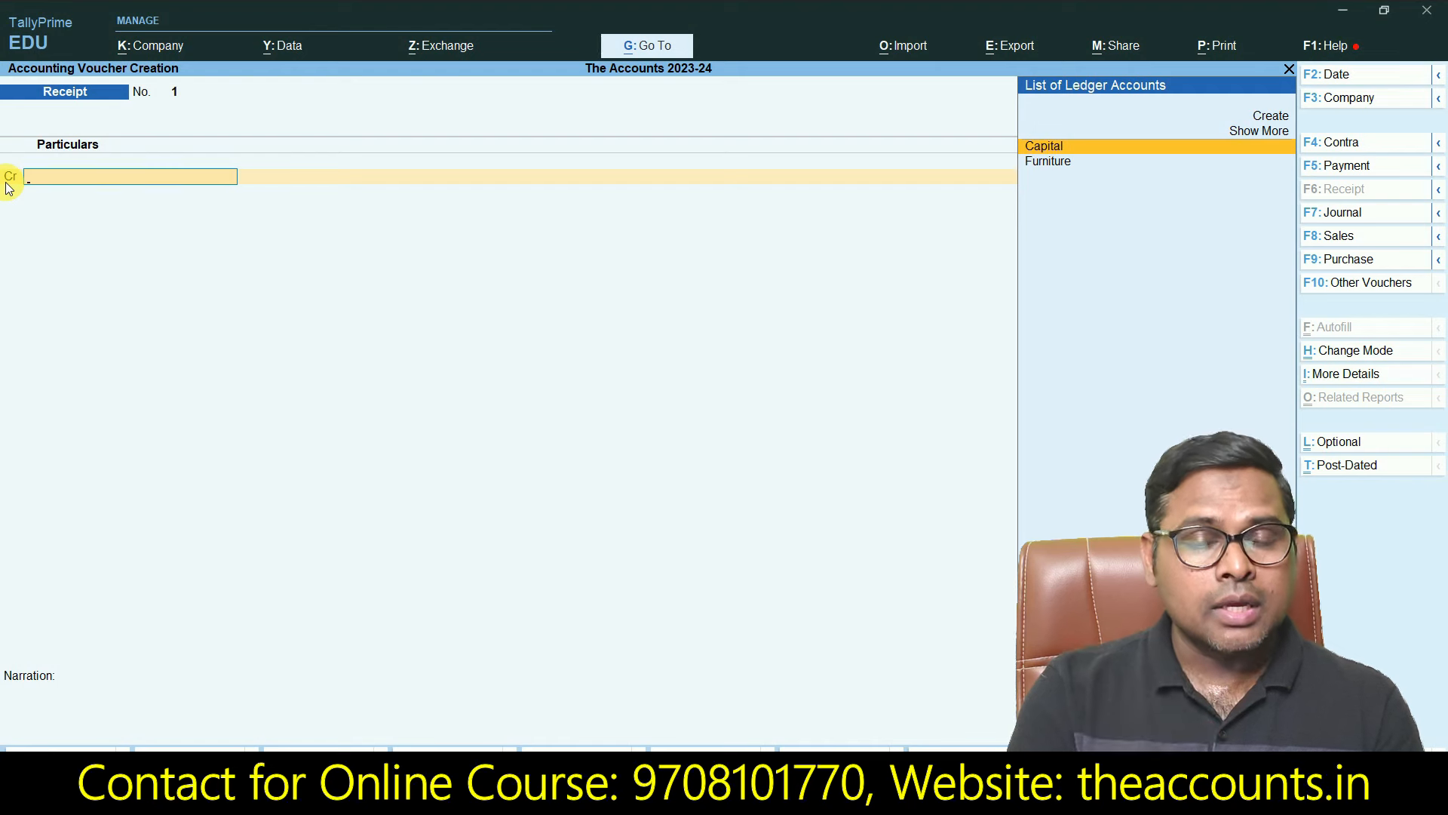
Step: Credit the Capital ledger with 1,10,000 in the first line of the Receipt voucher
click(1039, 149)
key(alt)
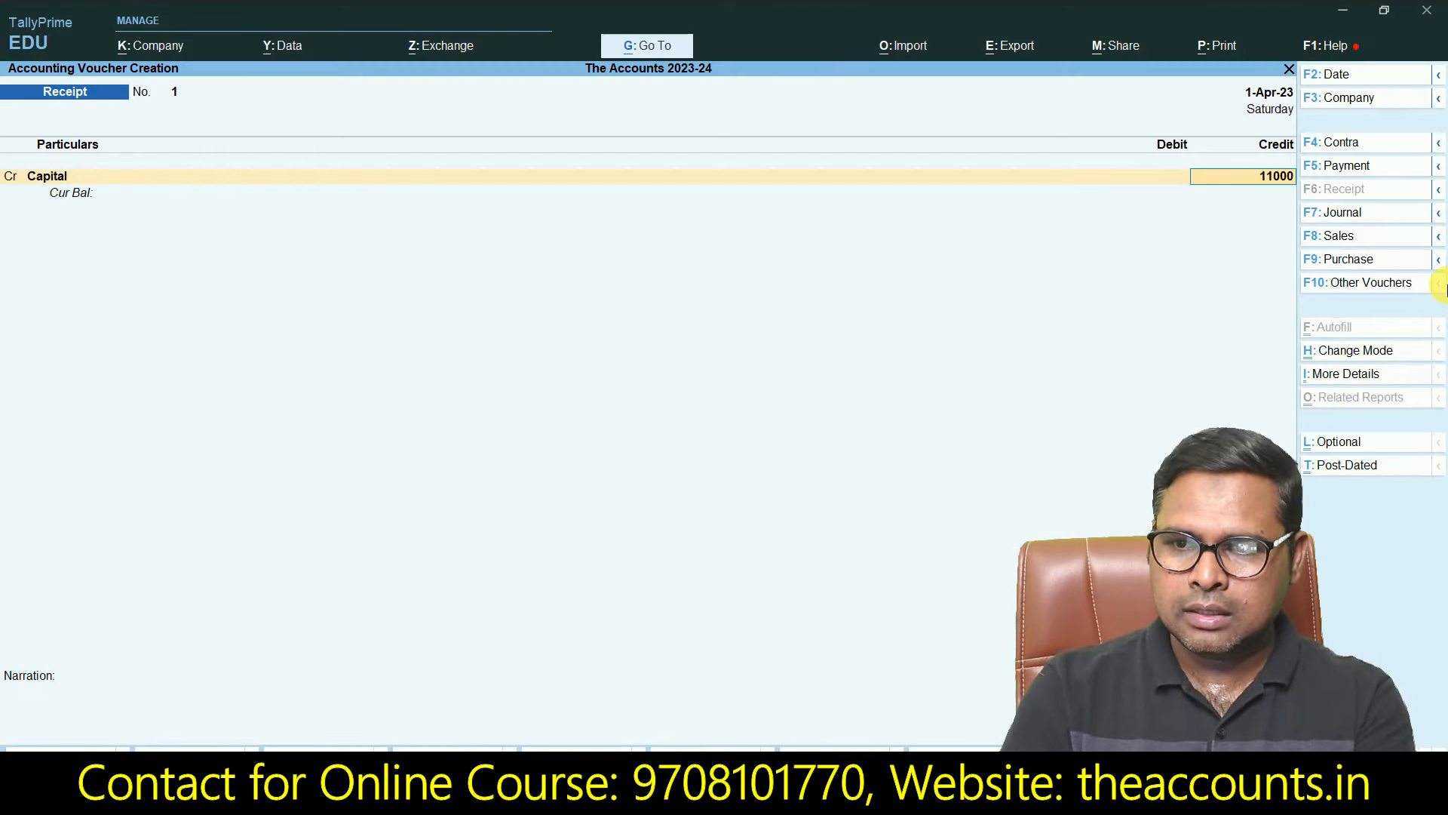
key(Return)
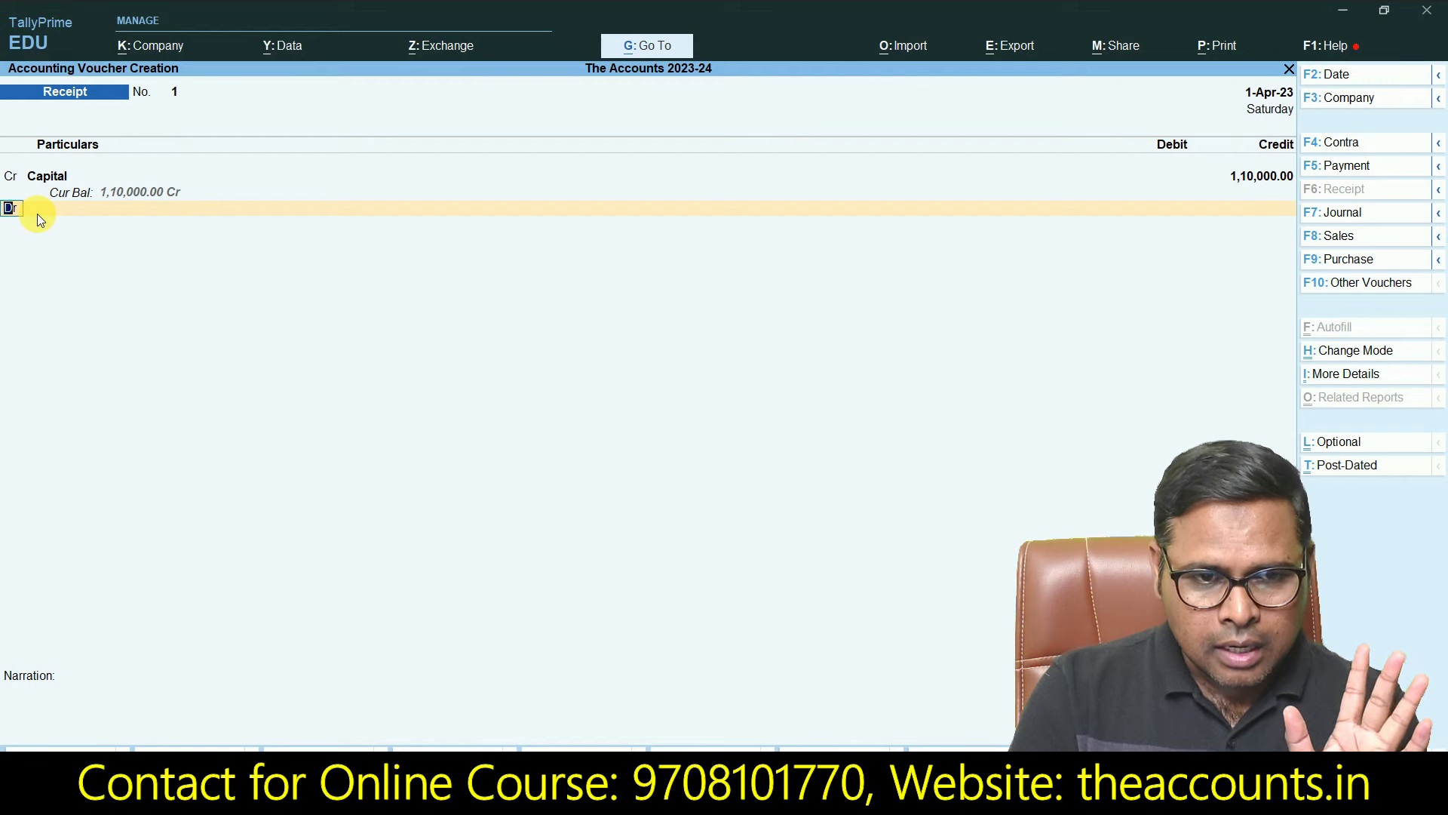
Step: Add a debit line for the Cash ledger with an amount of 20,000
key(Return)
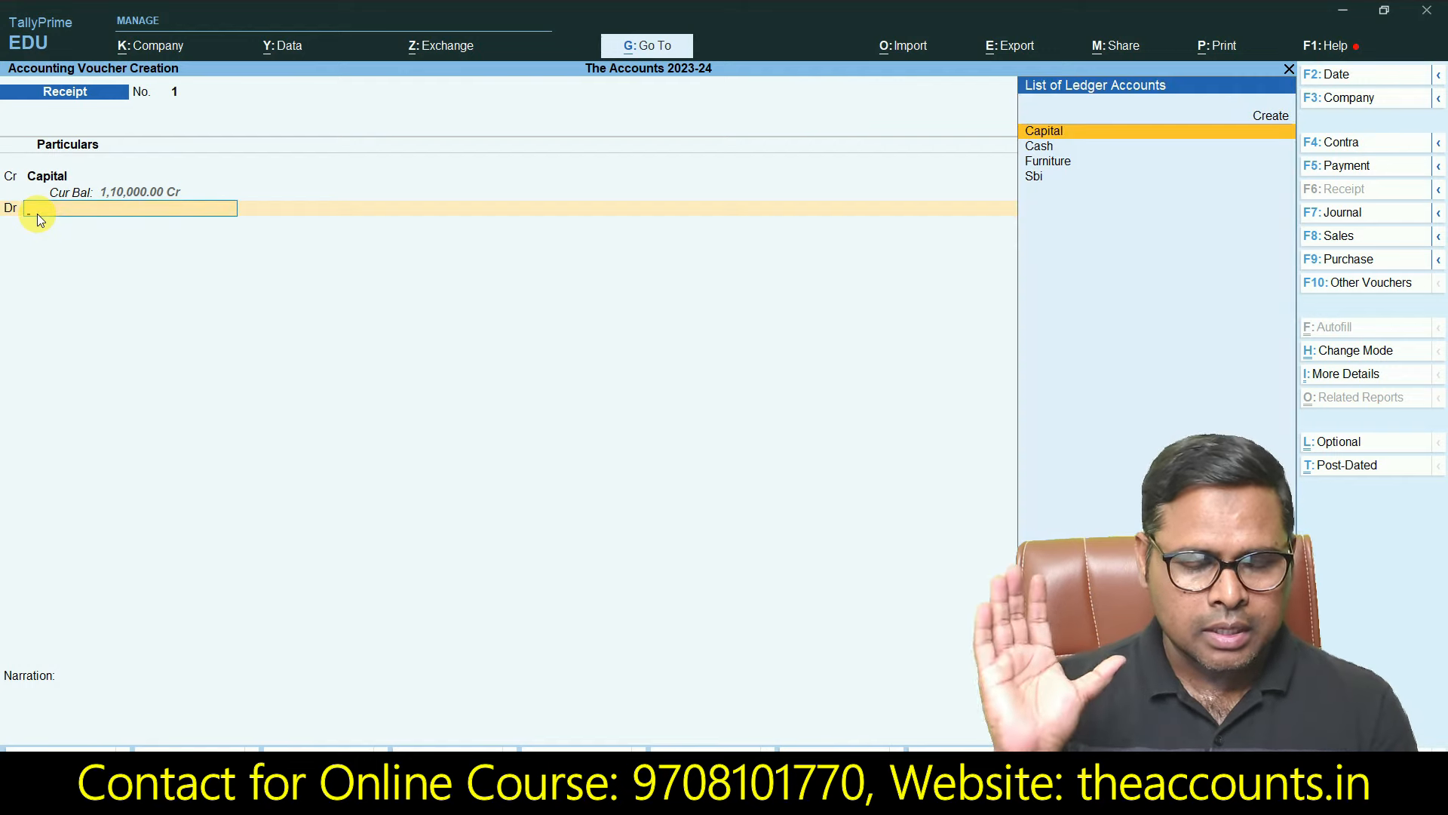
key(Down)
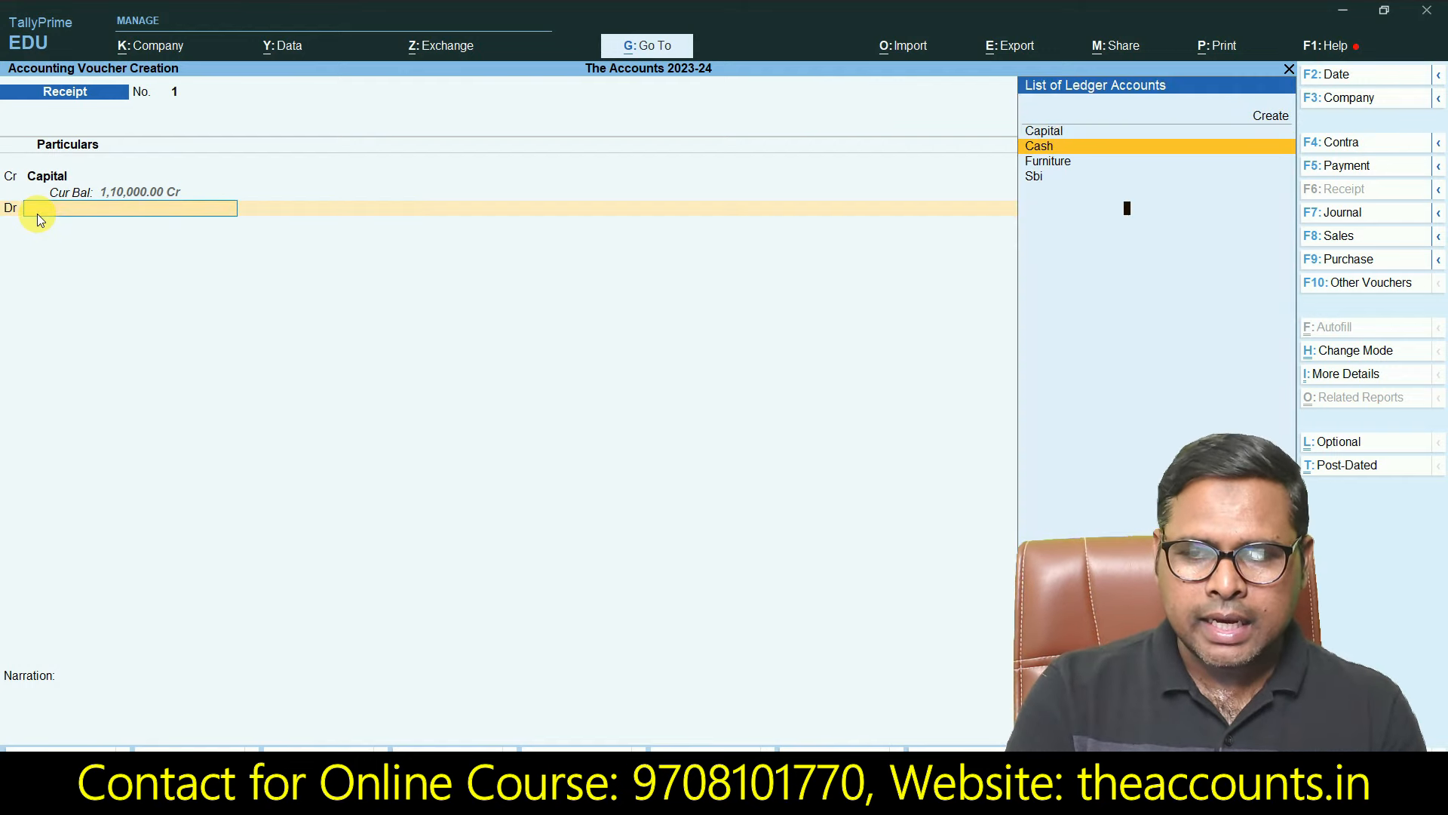
key(Return)
key(Return)
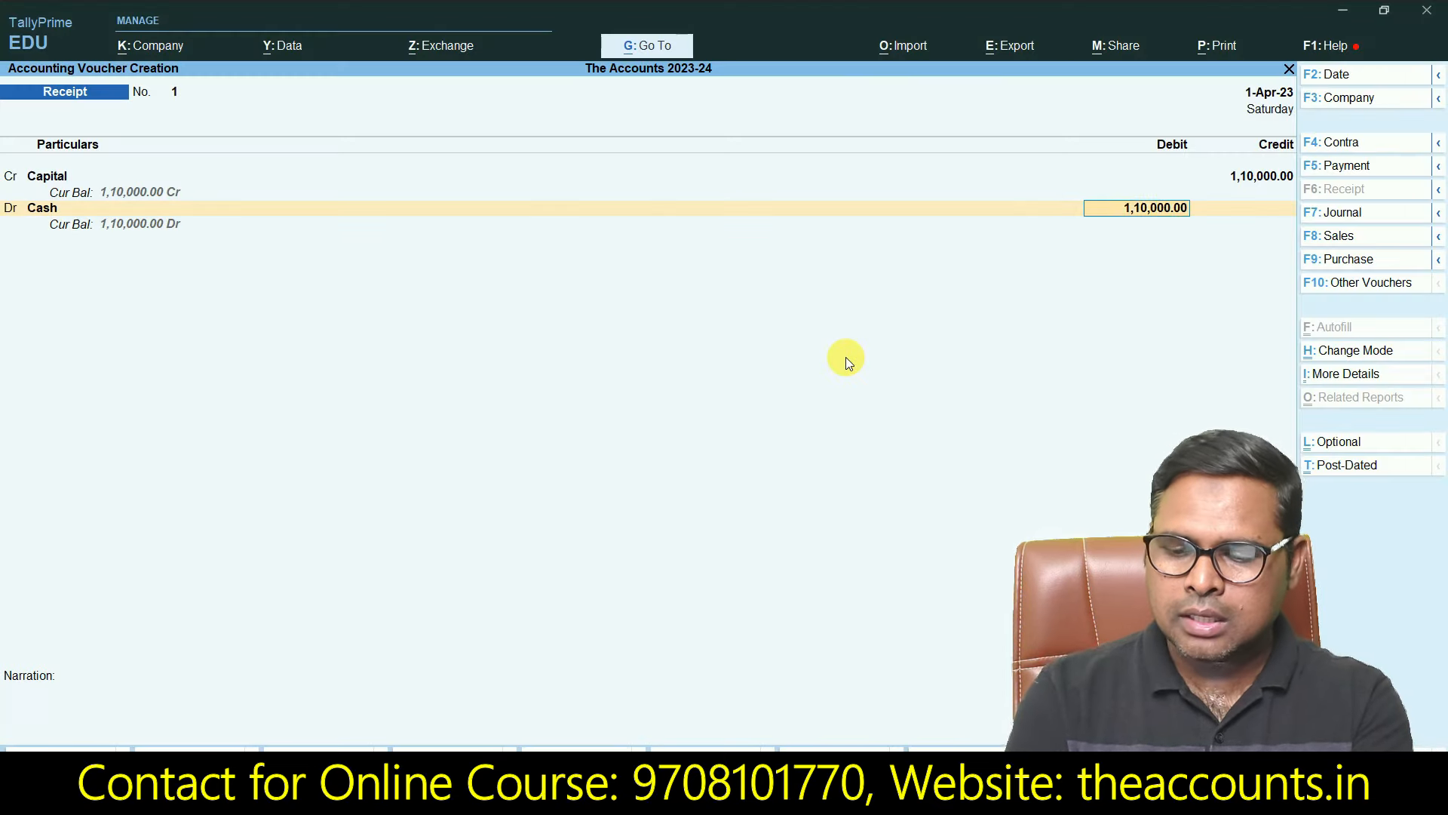
text(20,000)
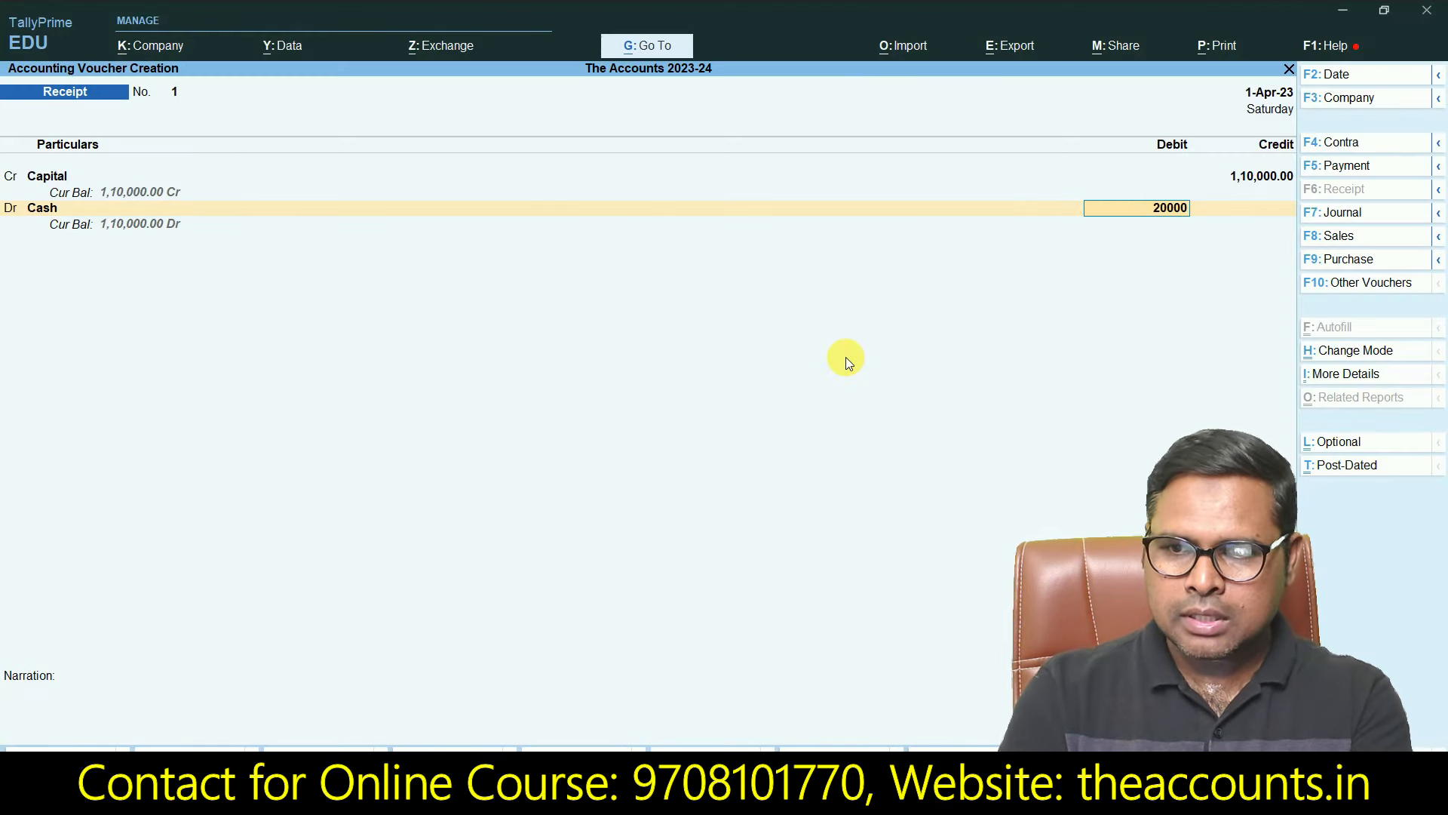
key(Return)
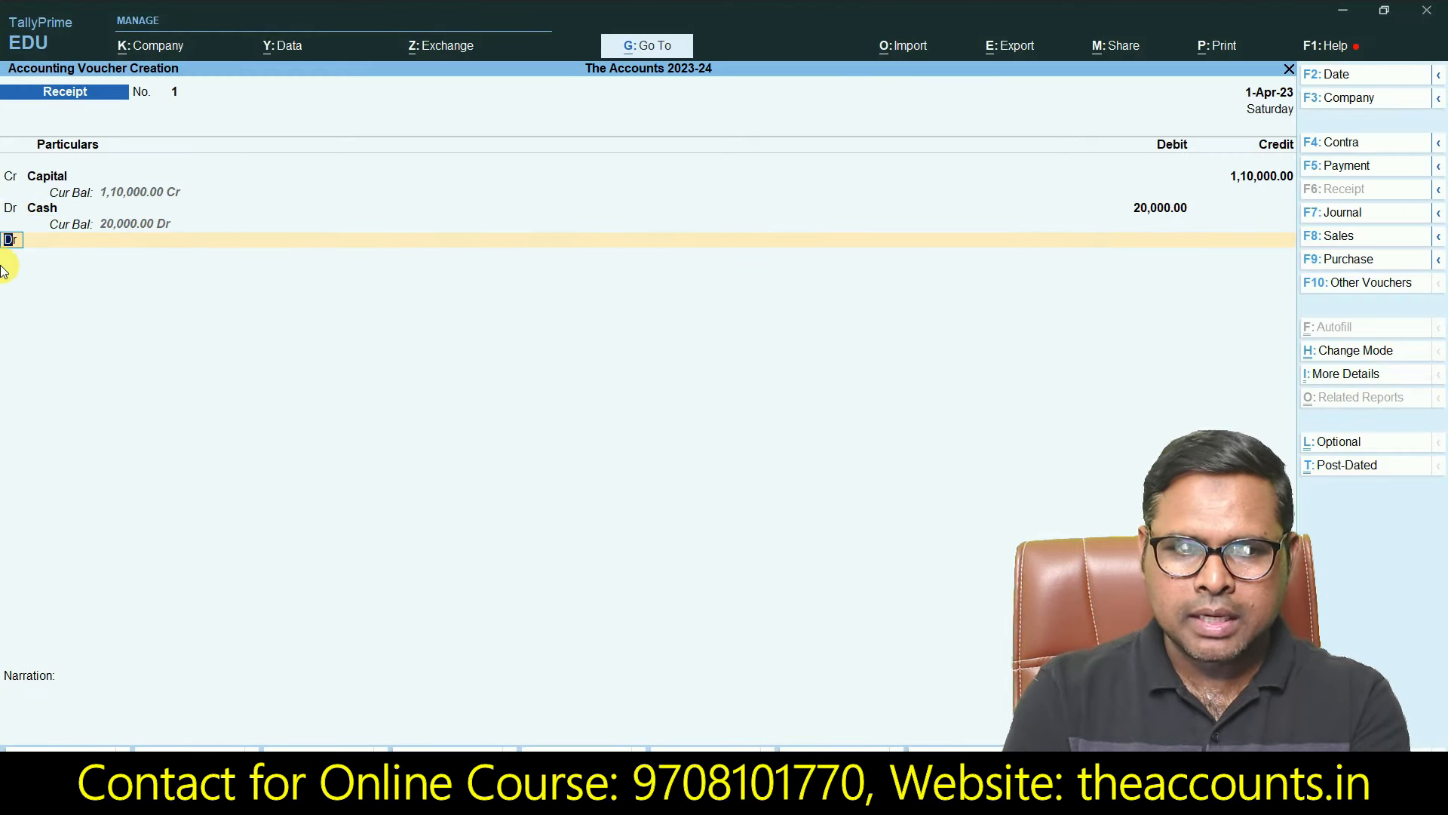
Step: Debit the Sbi ledger with 50,000, allocating it as Cheque/DD with instrument number and bank name left blank
key(Return)
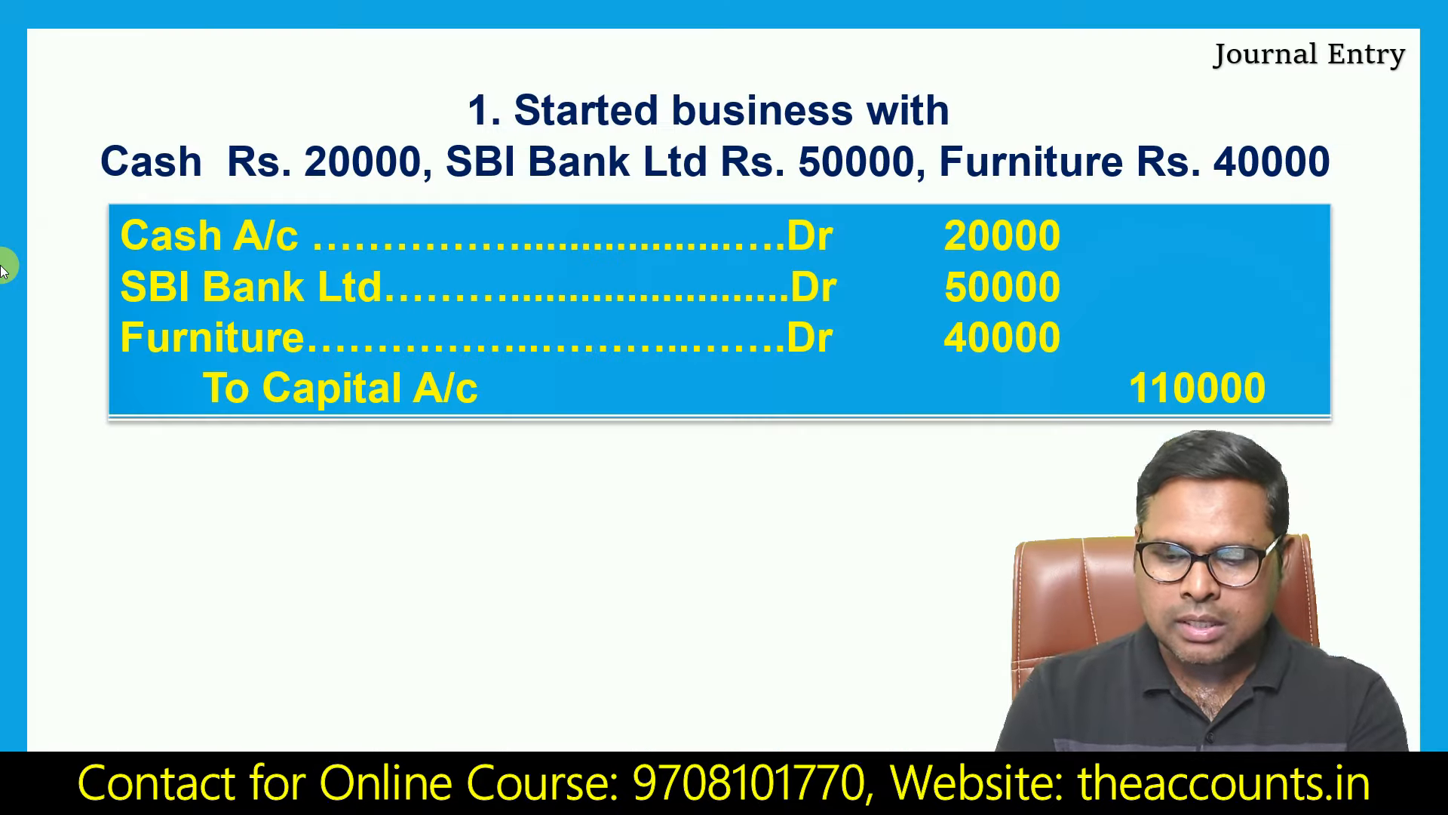
key(alt+Tab)
text(Sbi)
key(Return)
key(alt+Tab)
key(alt+Tab)
text(50)
key(Return)
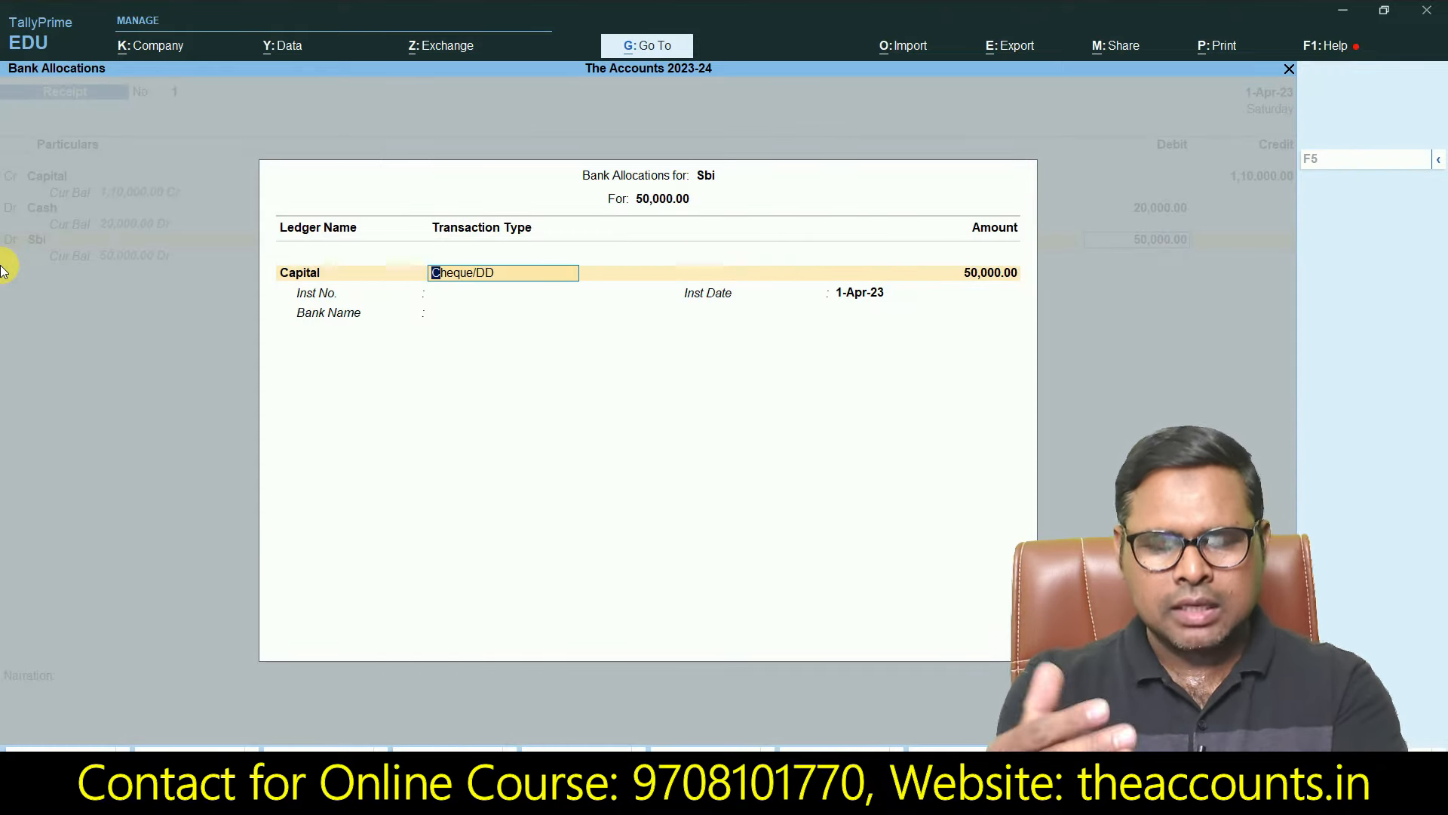
key(Return)
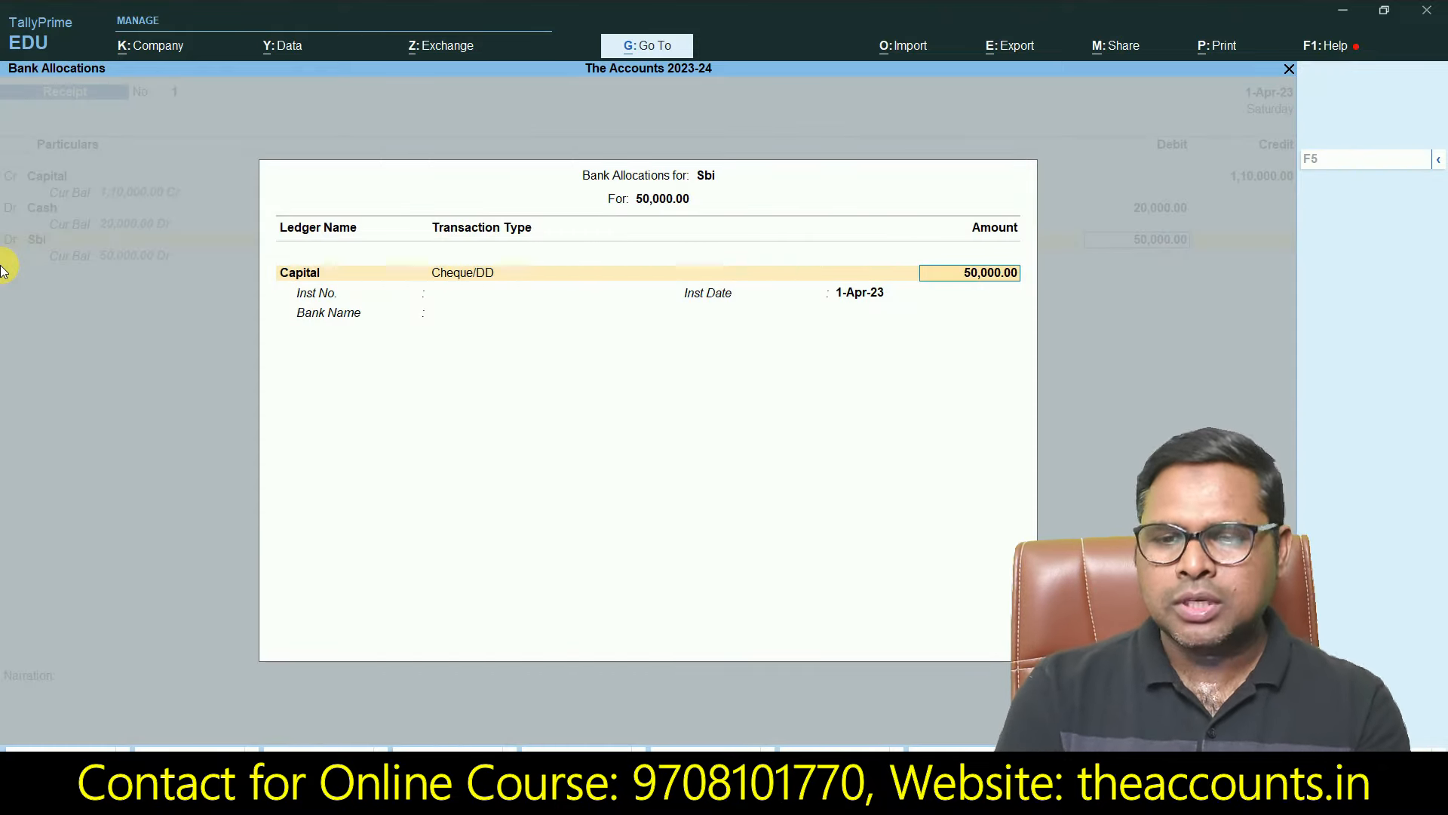
key(Return)
key(Return)
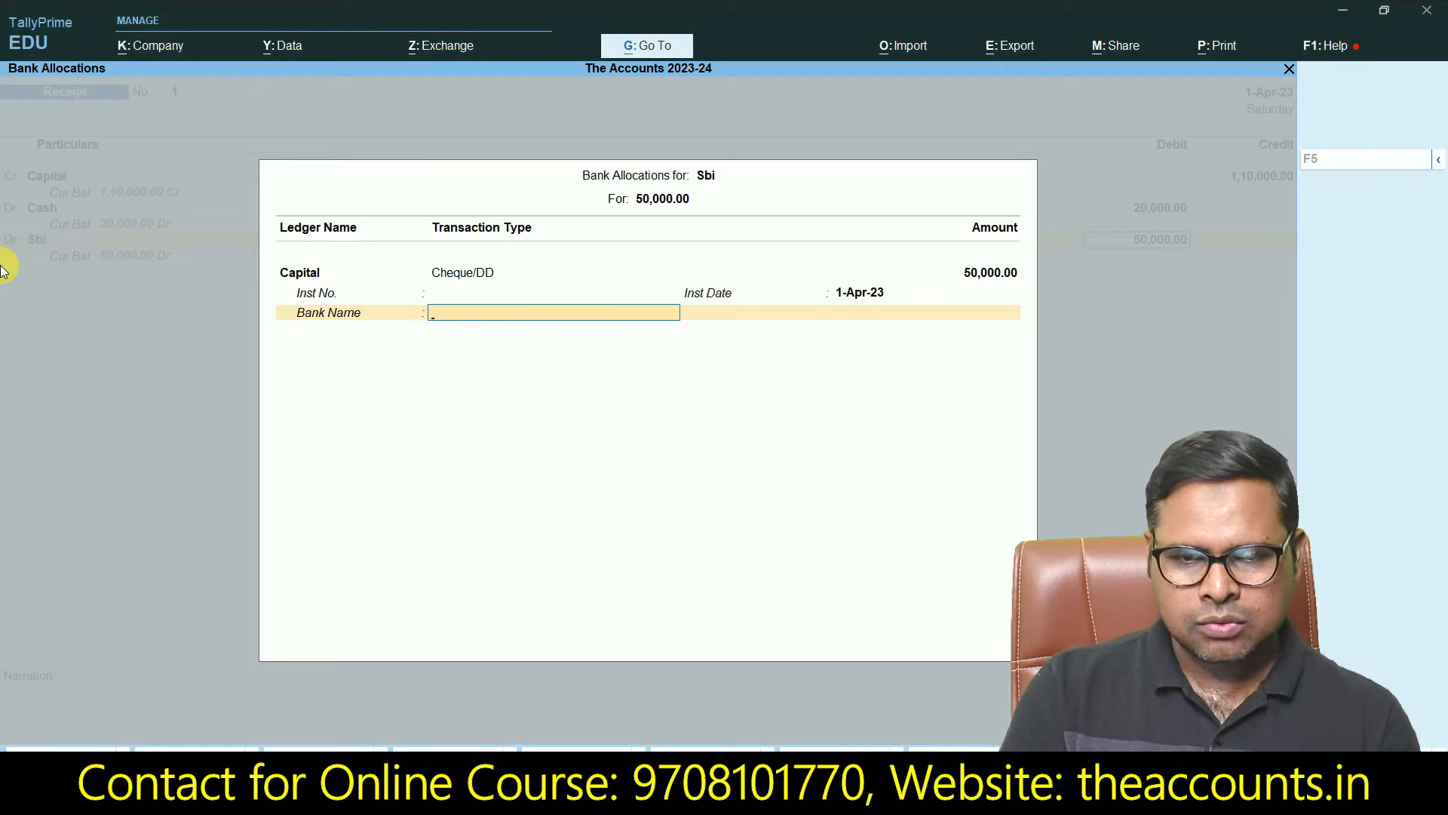
key(Return)
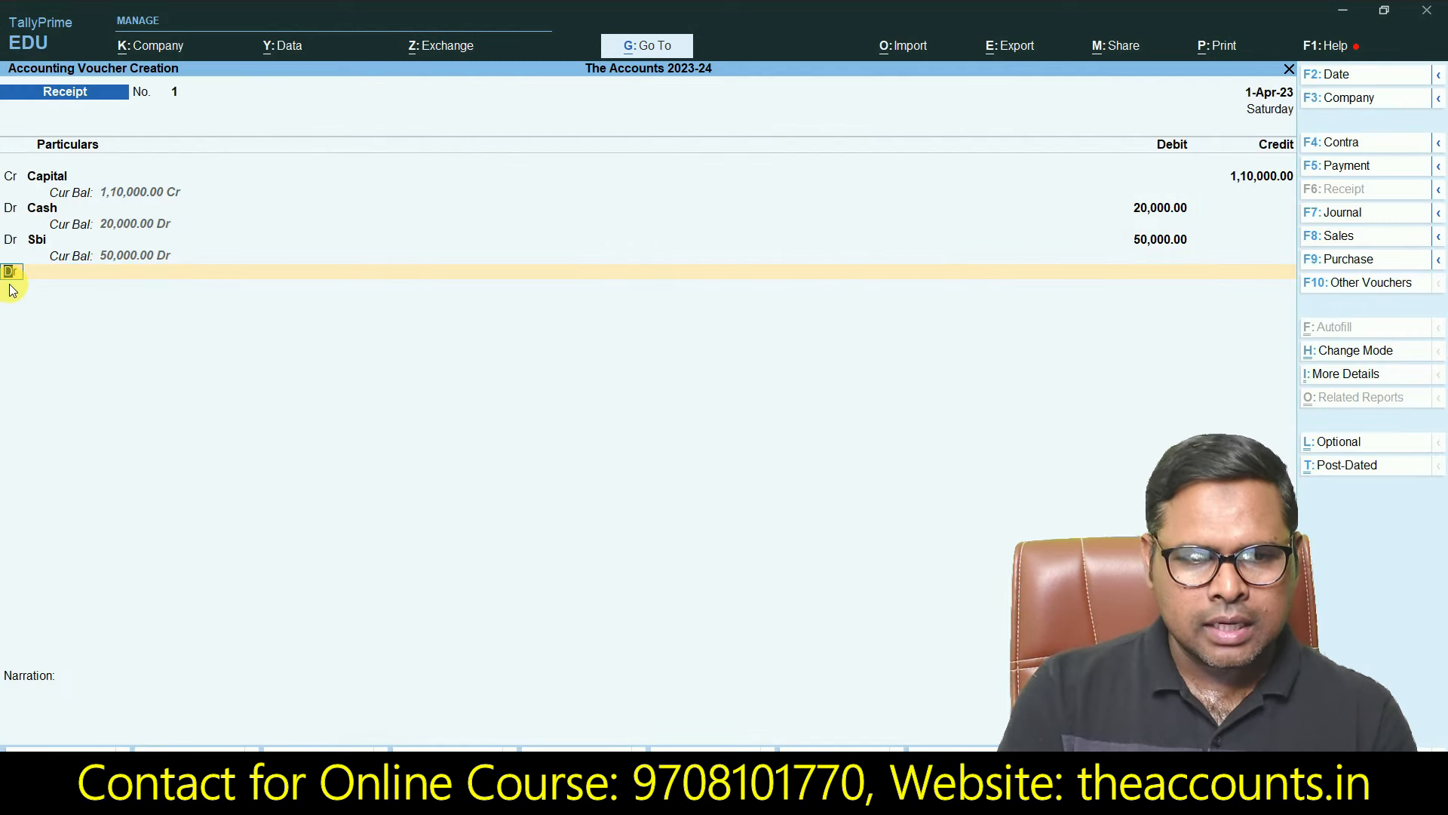
Step: Debit the Furniture ledger with 40,000 and save the Receipt voucher without a narration
key(Return)
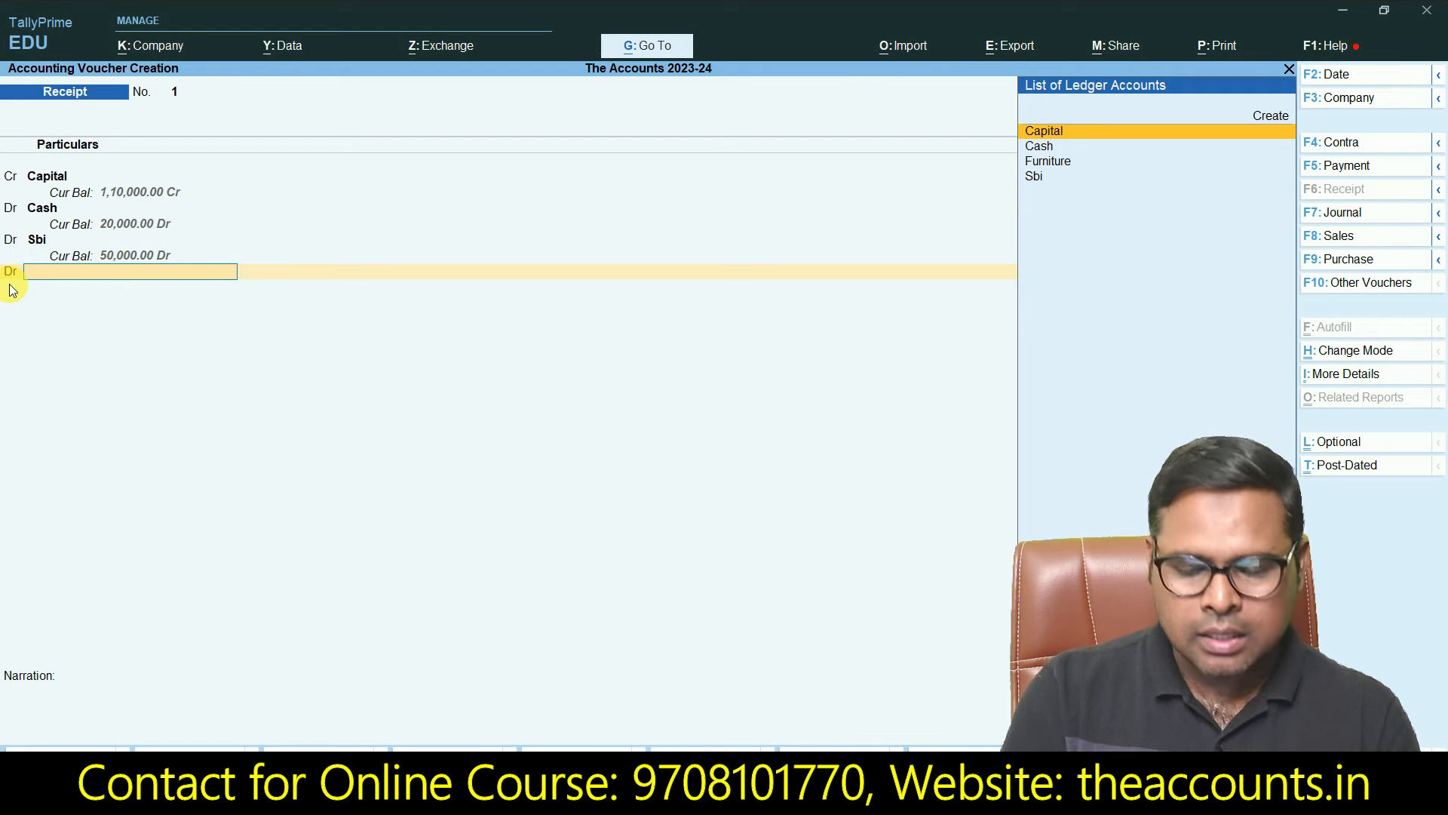
key(Down)
key(Down)
key(Down)
key(Up)
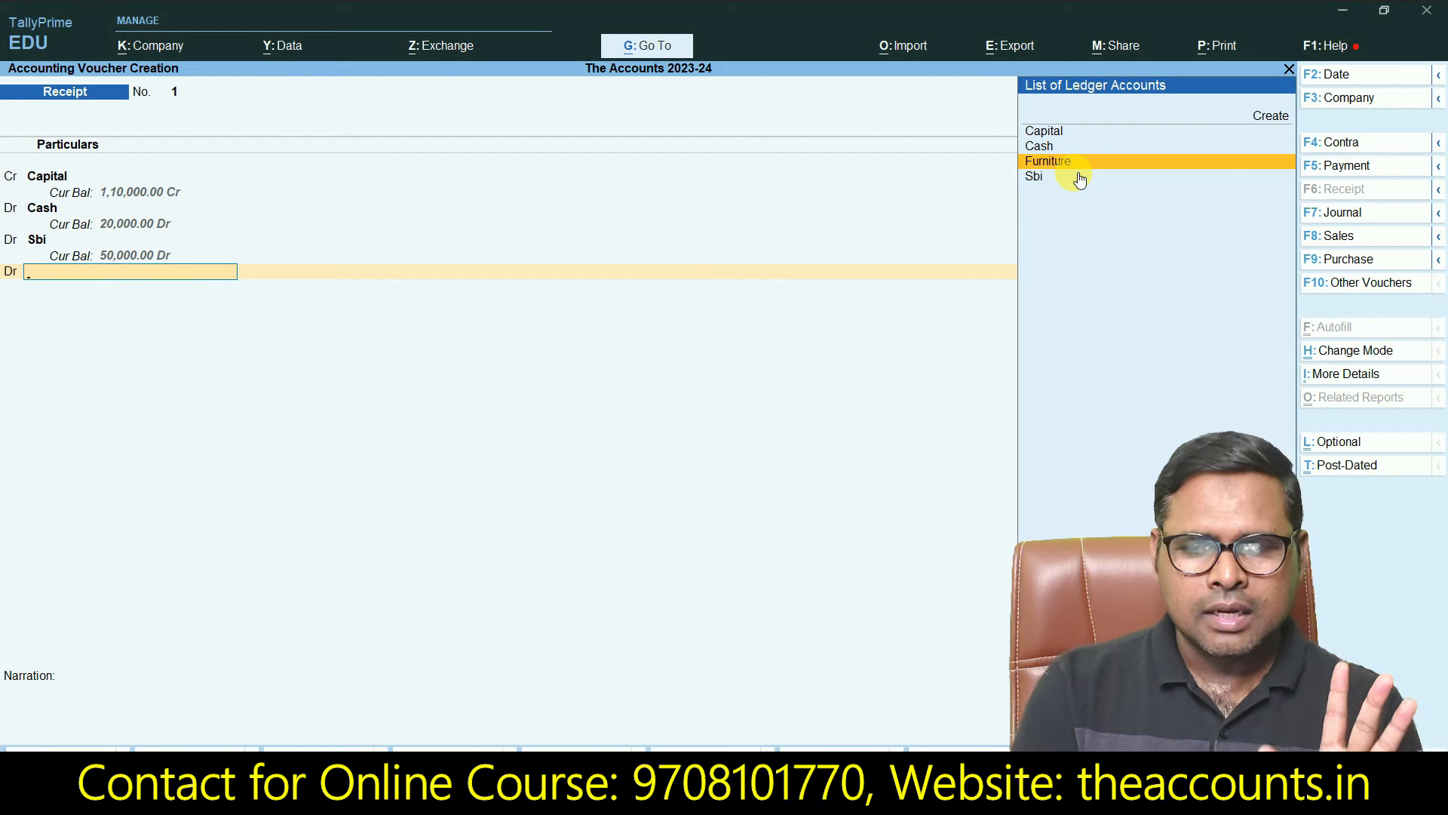
key(Return)
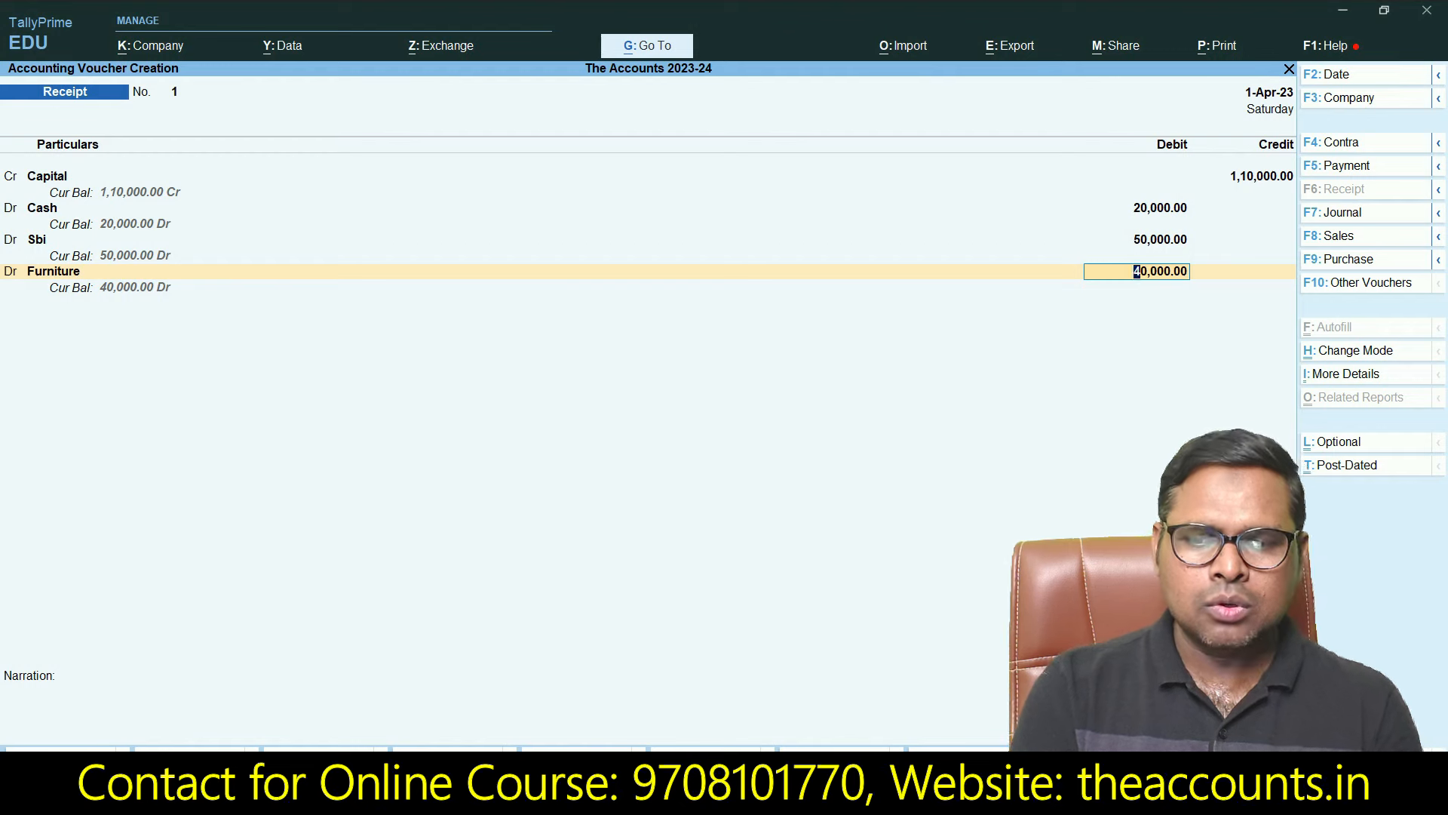
key(ctrl)
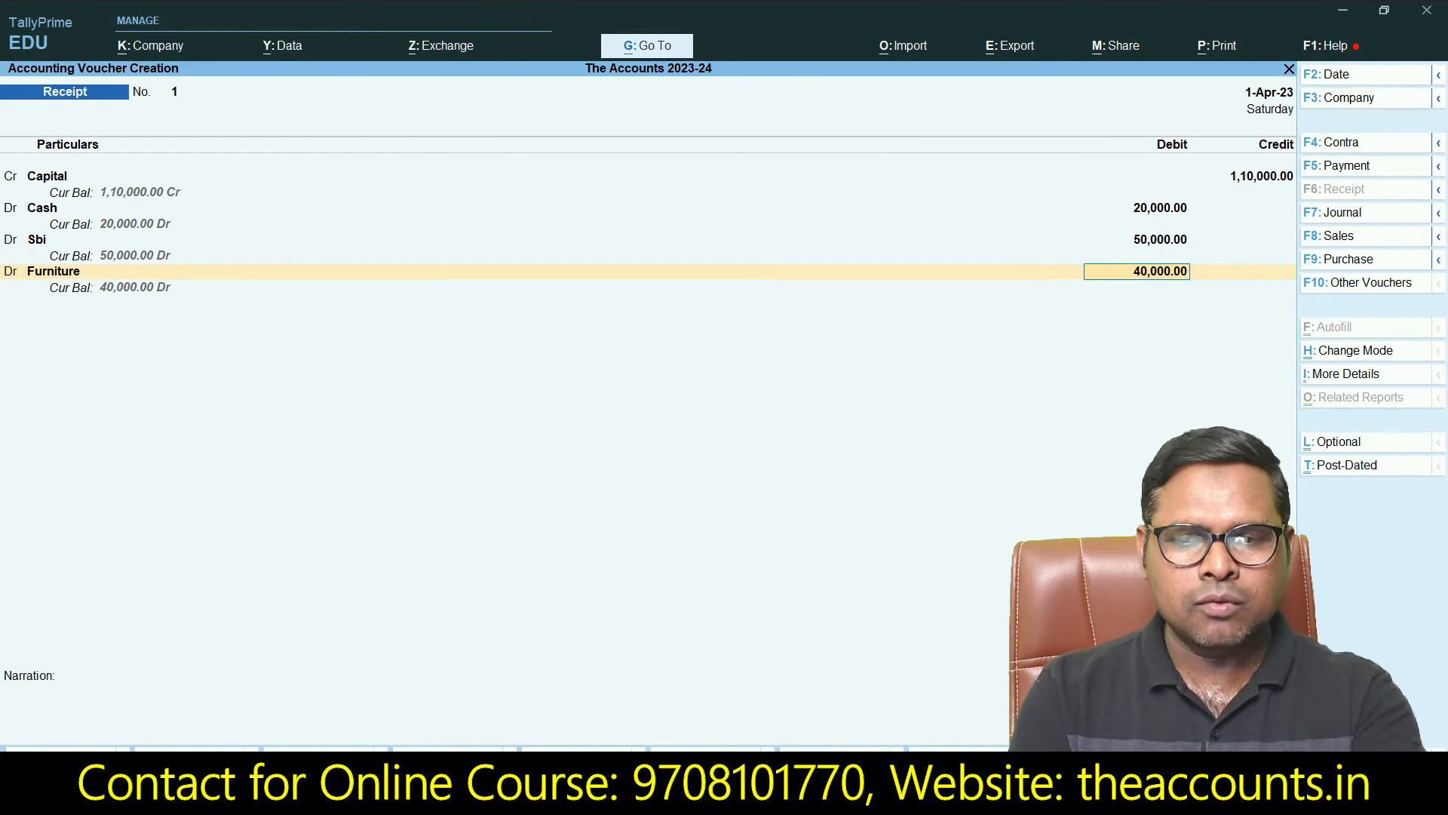
key(Return)
key(Return)
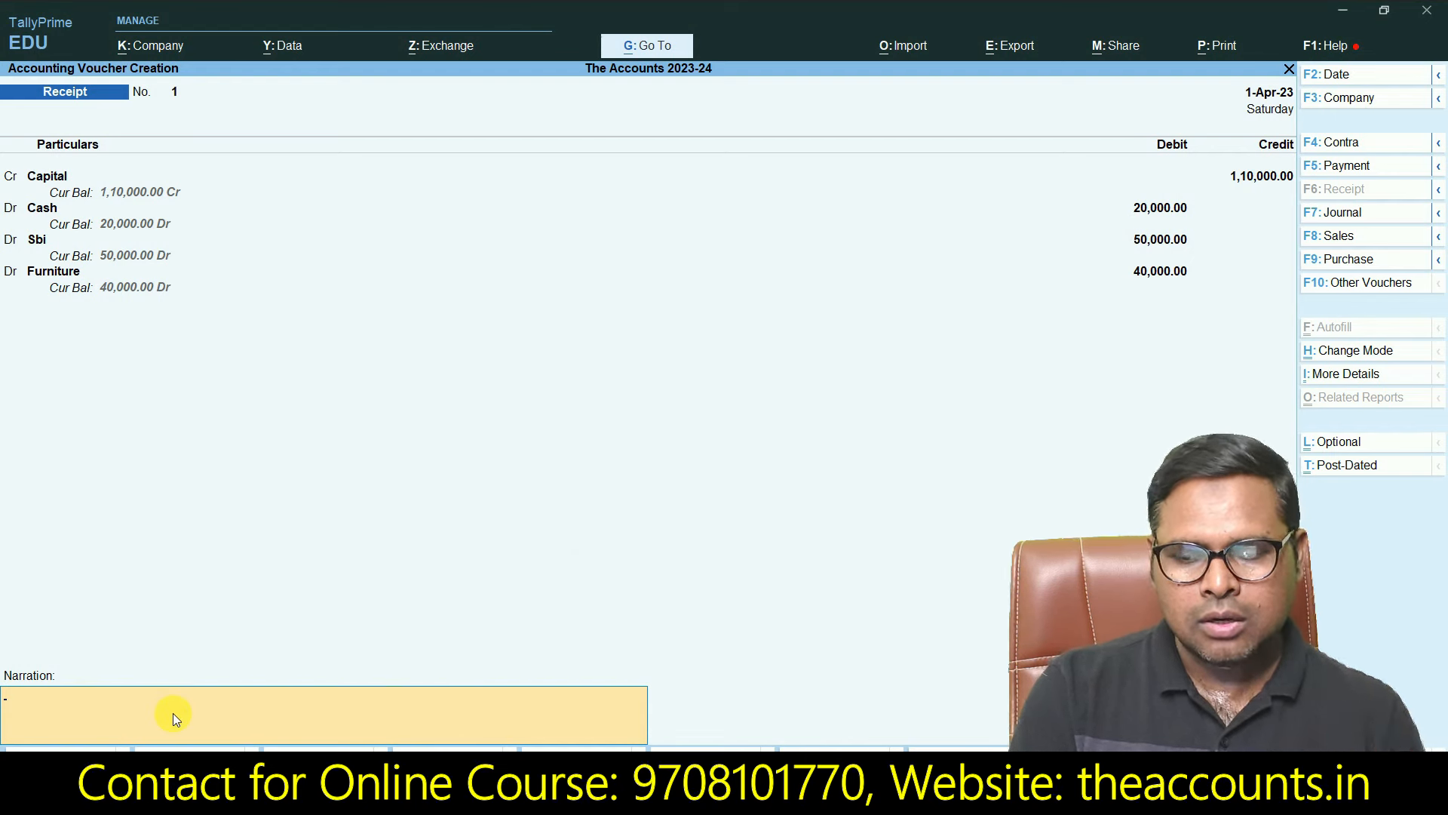
key(Return)
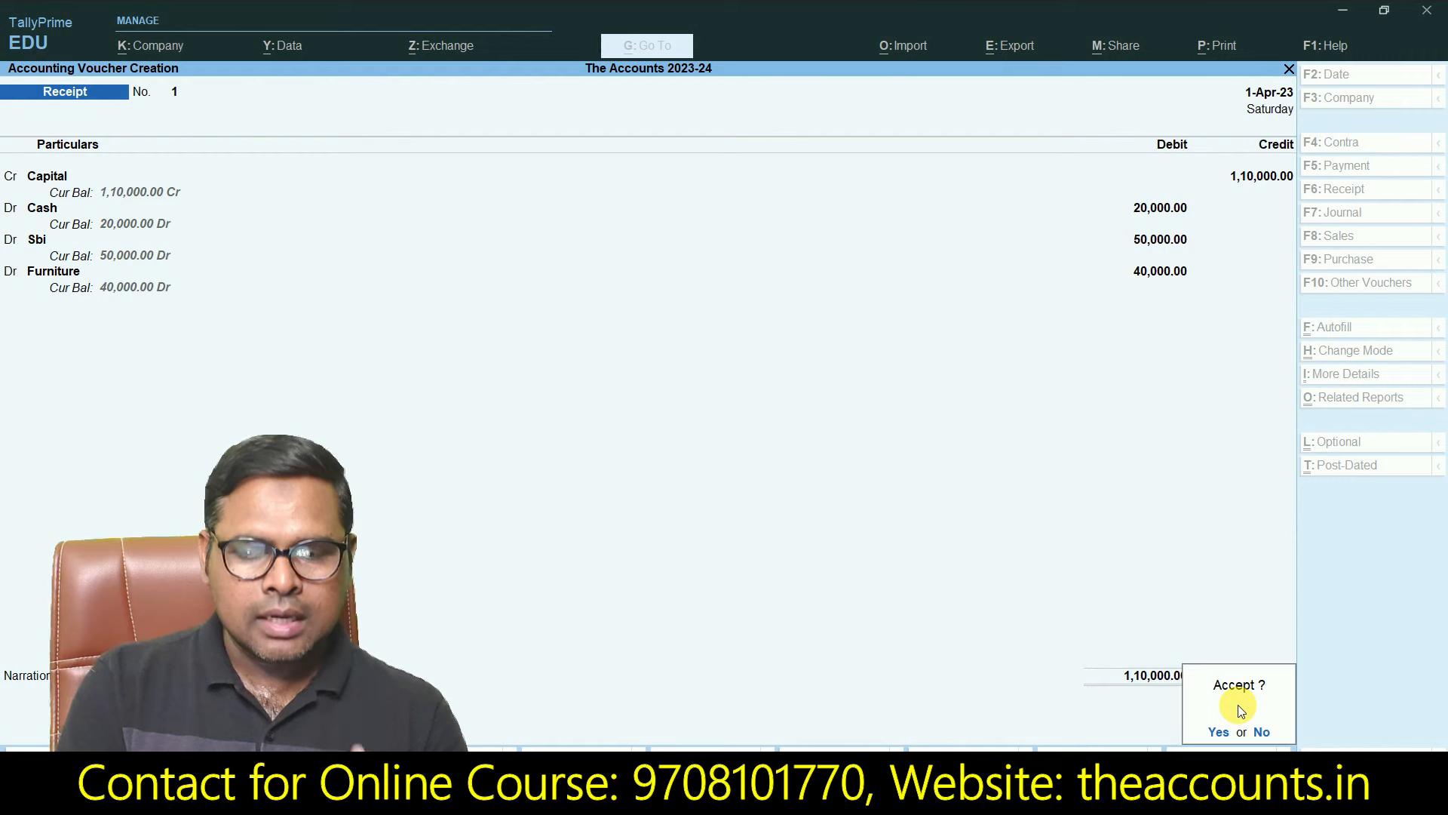
key(Return)
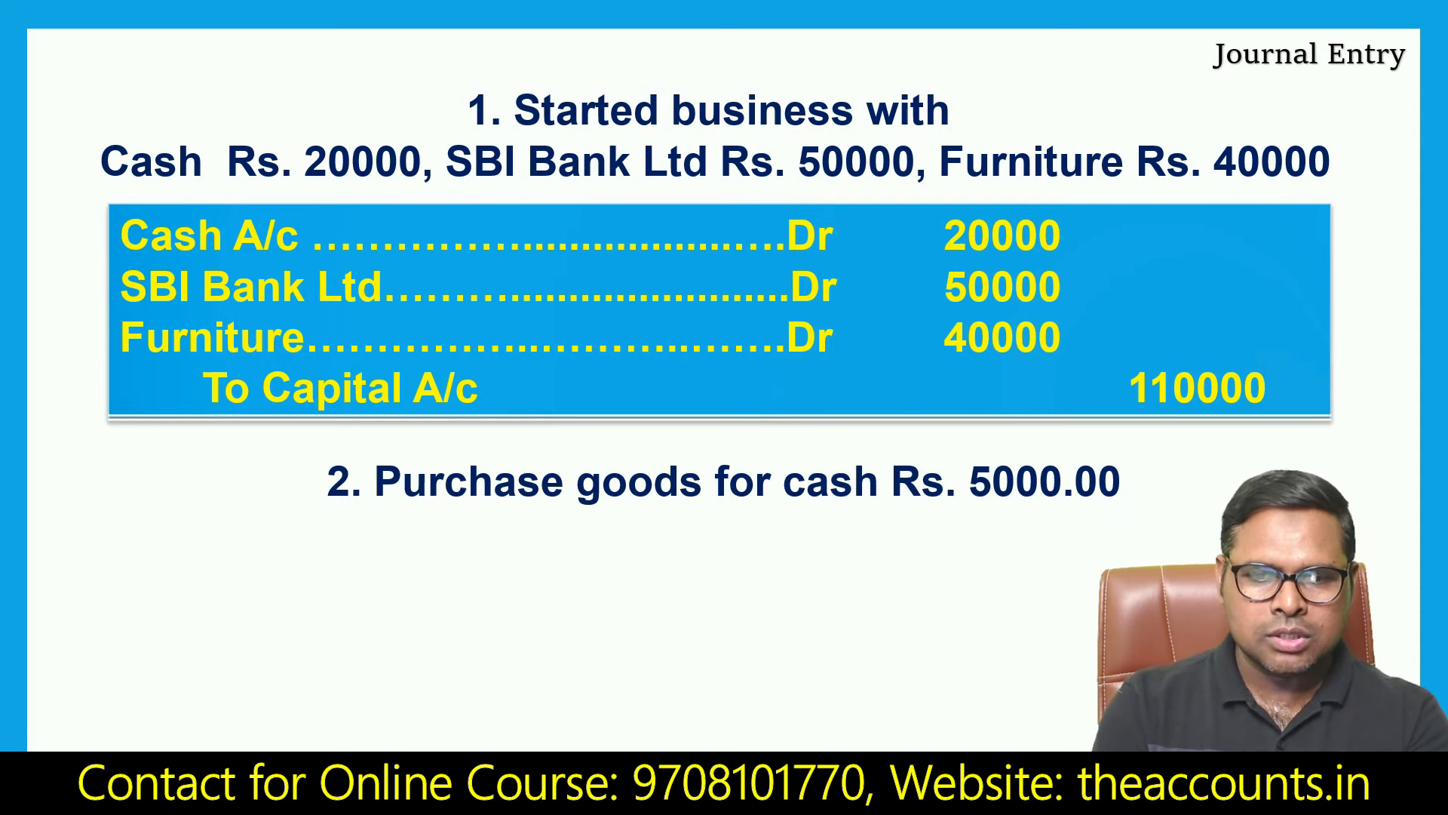
Step: Switch back to TallyPrime and change the voucher type to Purchase with the As Voucher mode
click(672, 732)
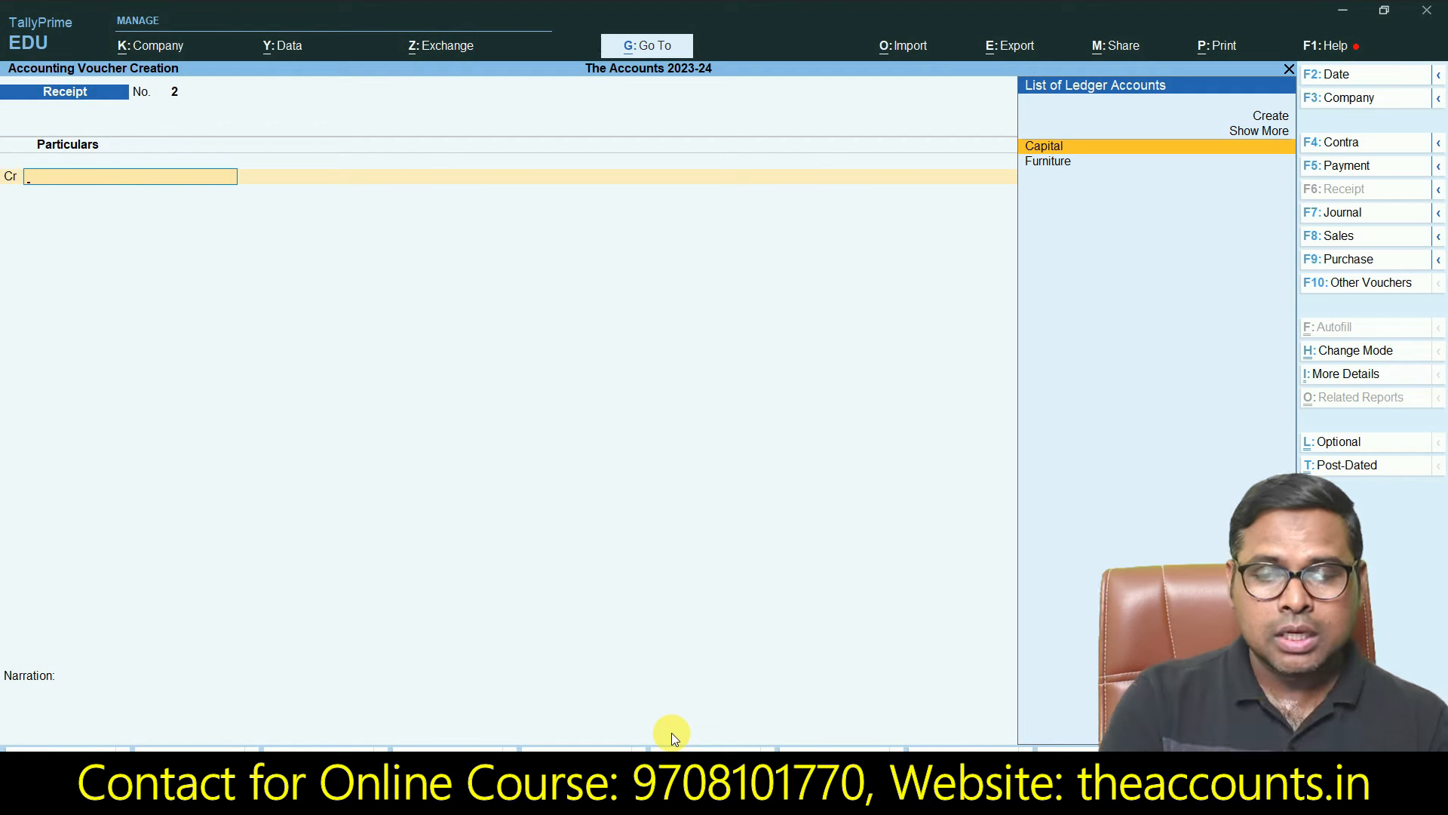
click(1350, 259)
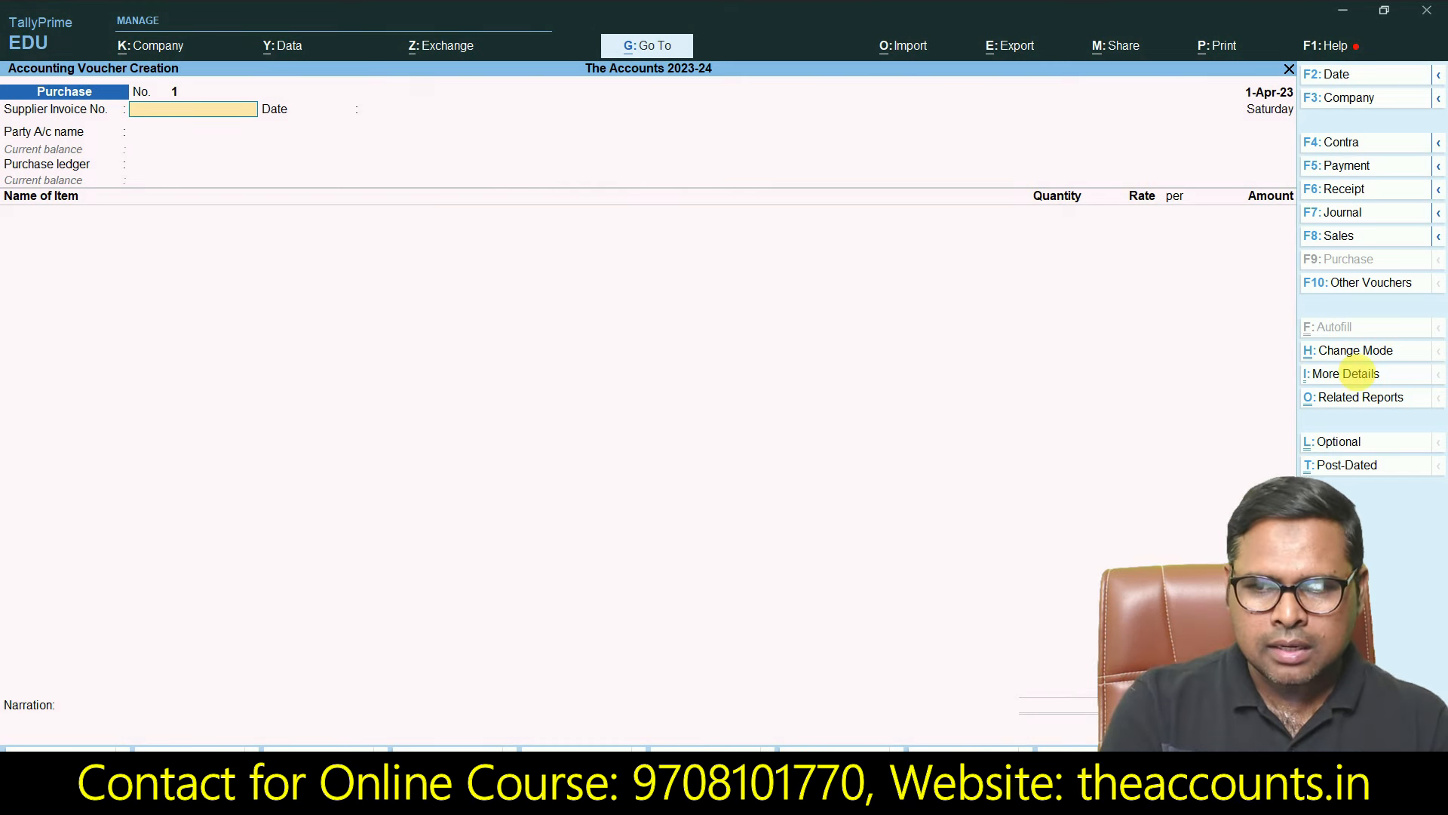
key(ctrl)
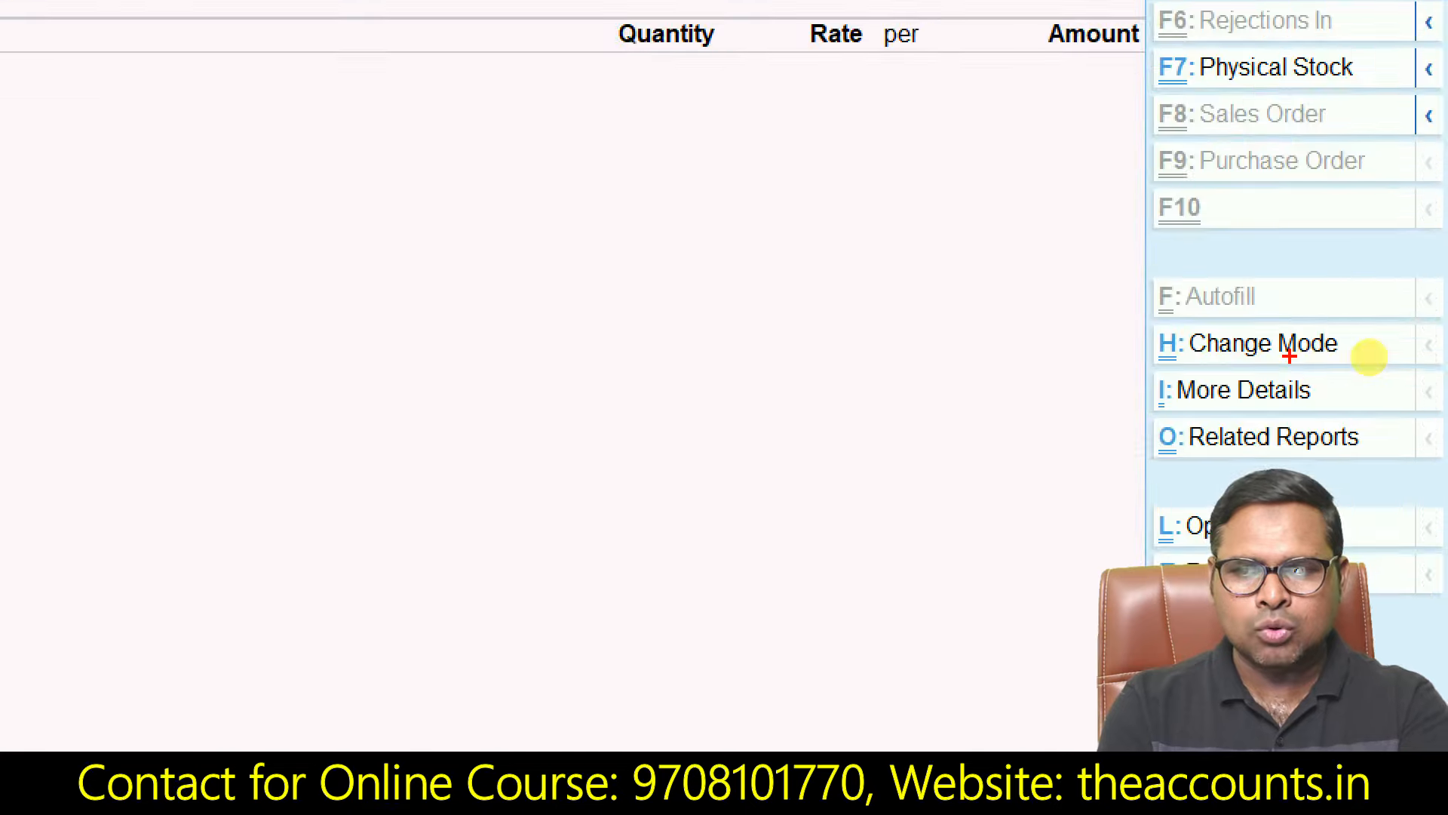
mouse_move(1382, 352)
mouse_down()
mouse_move(1286, 312)
mouse_move(1369, 274)
mouse_up()
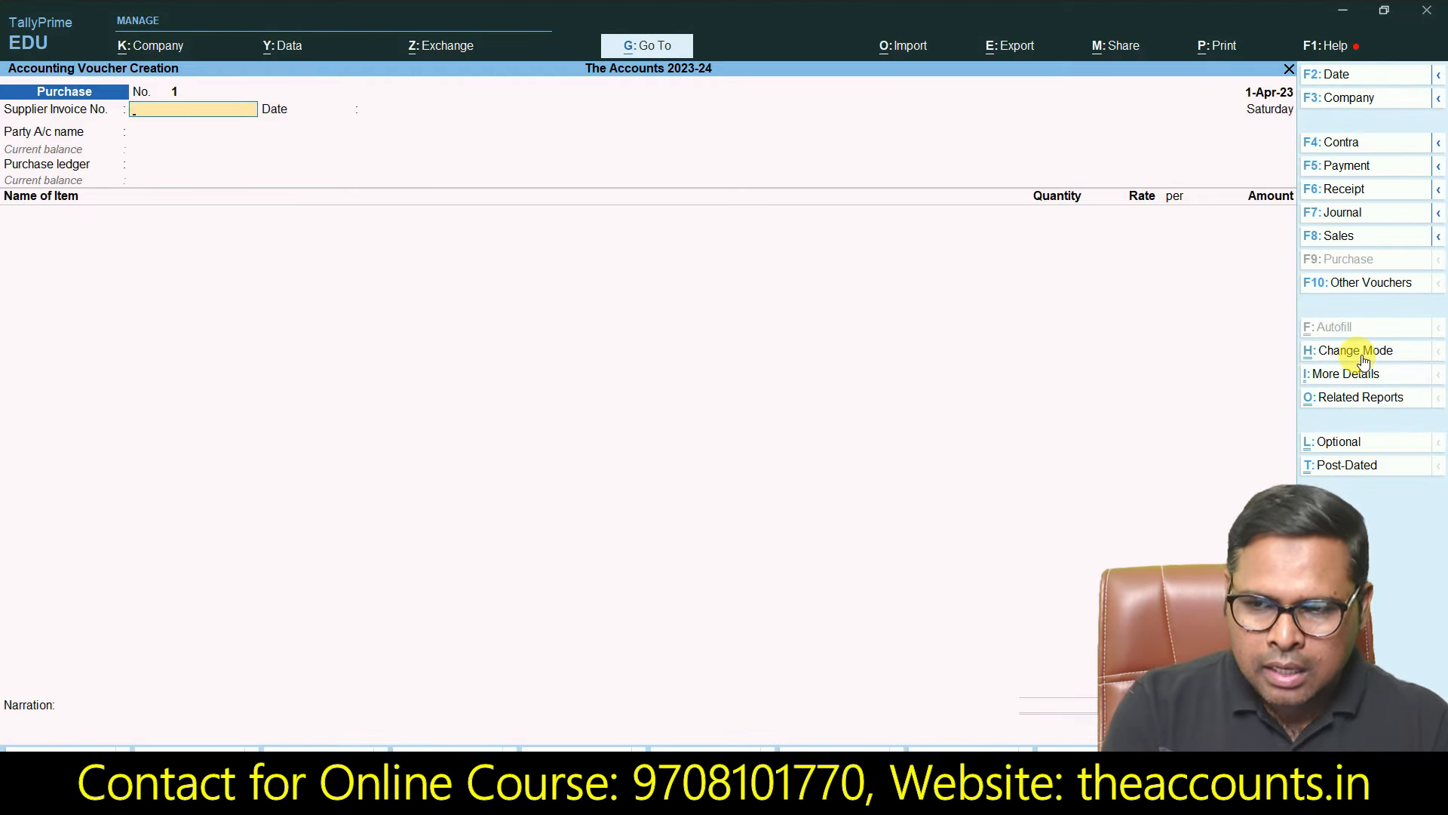
click(1364, 361)
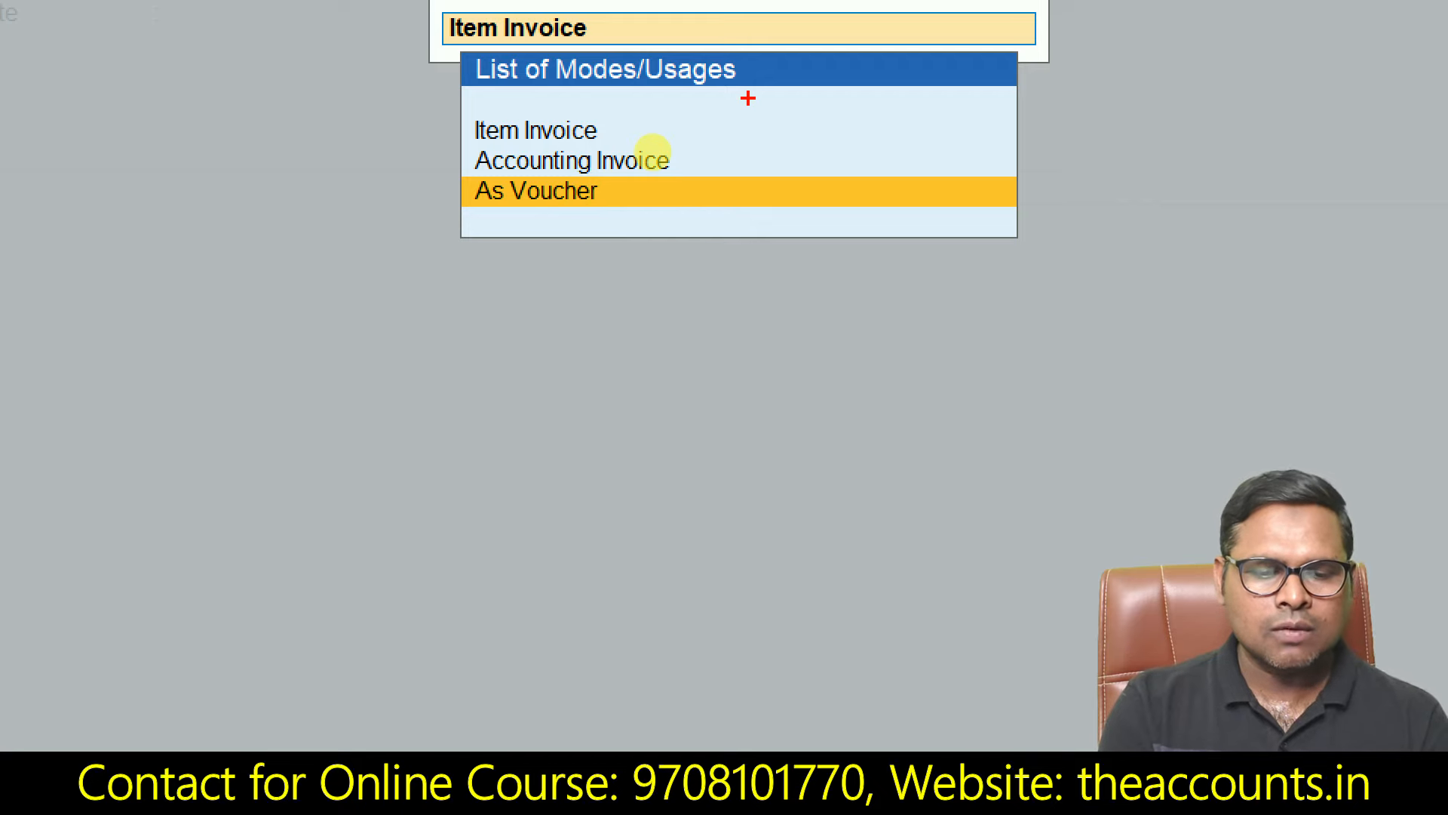
click(556, 198)
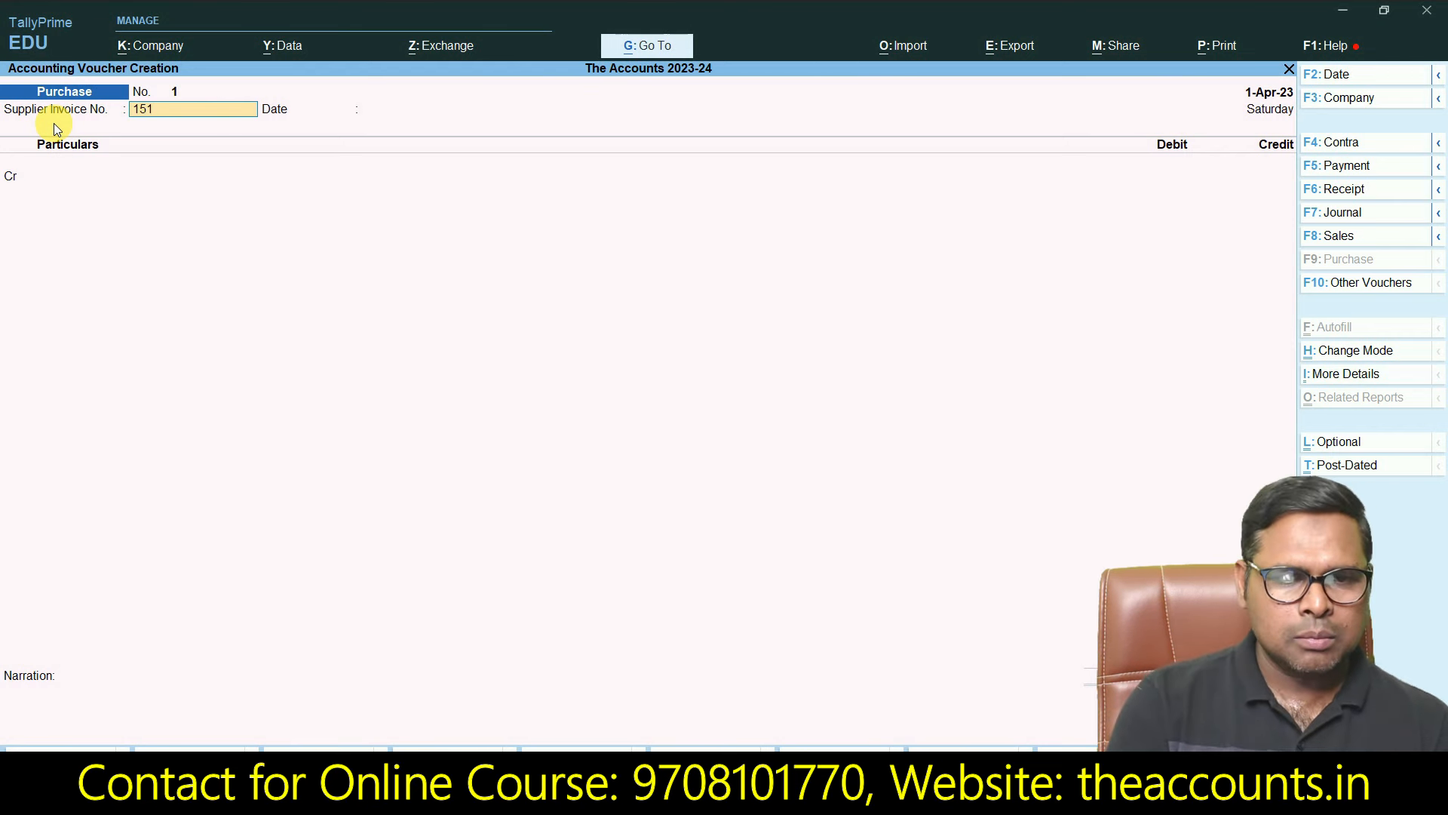
Step: Enter supplier invoice number 151 dated 1-Apr-23 in the Purchase voucher
key(Return)
key(Return)
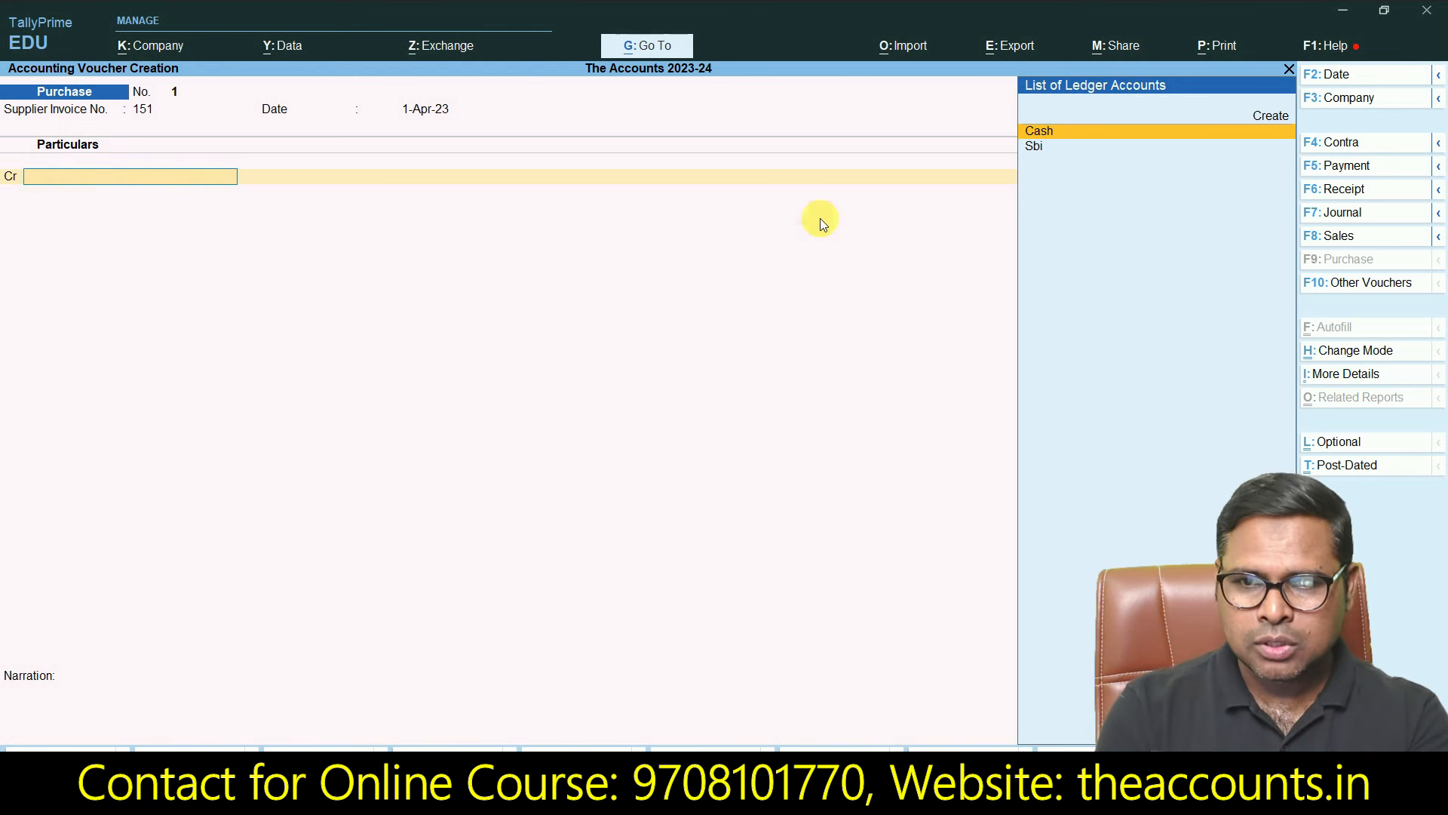
Step: Credit the Cash ledger with 5,000, keeping the default receipt and party details and checking the amount on the journal entry slide
click(1073, 134)
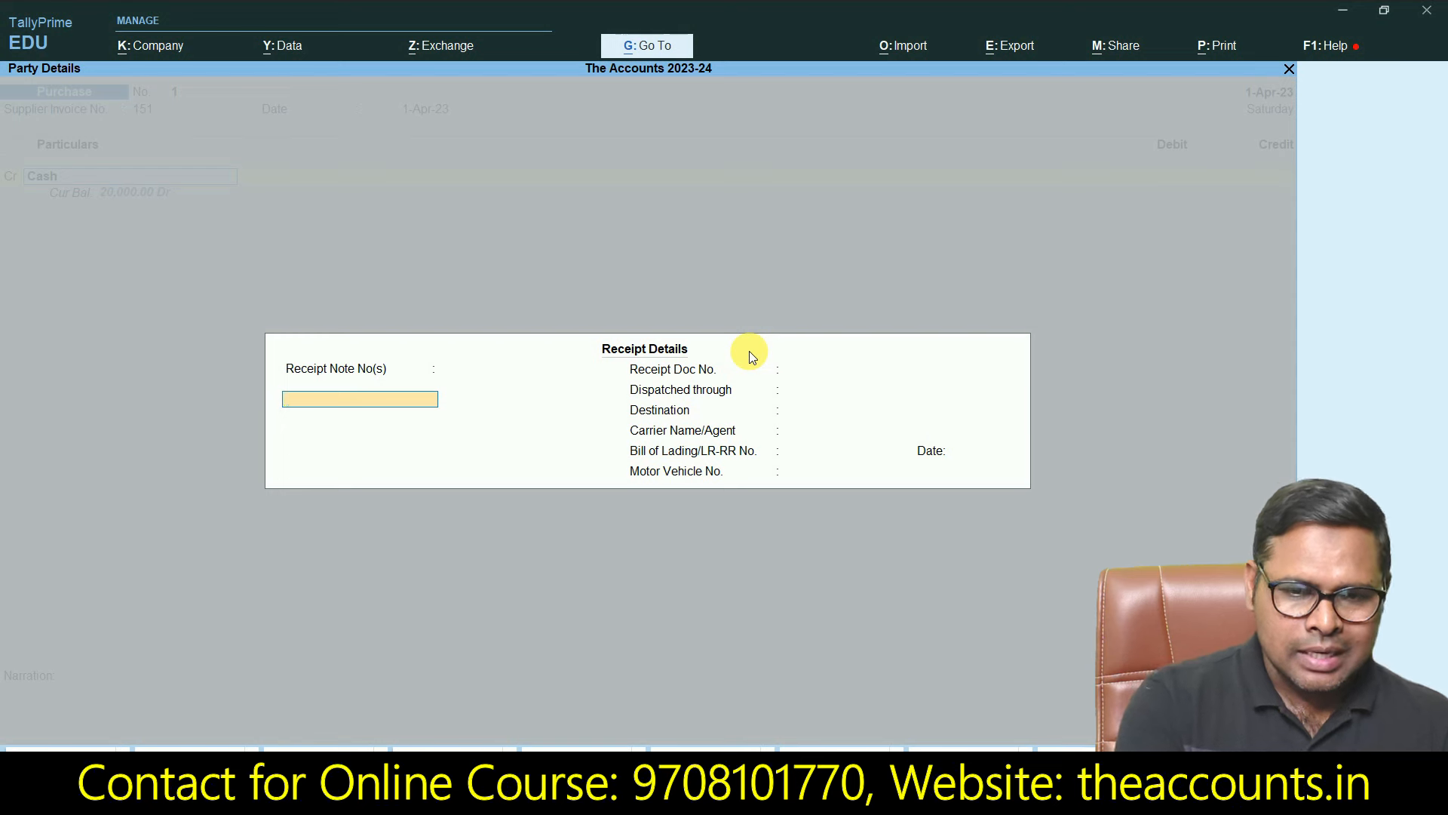
key(ctrl+a)
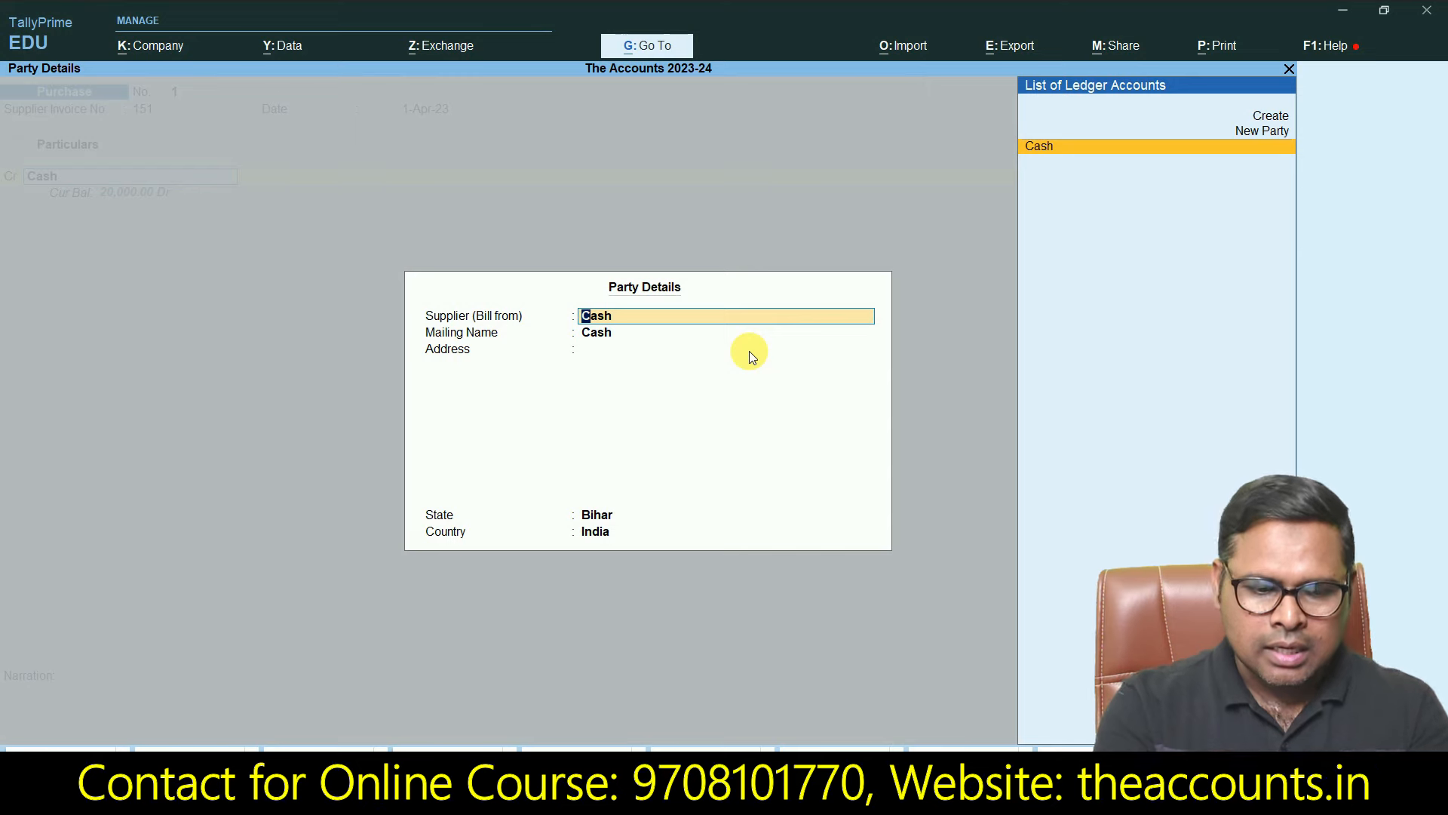
key(ctrl+a)
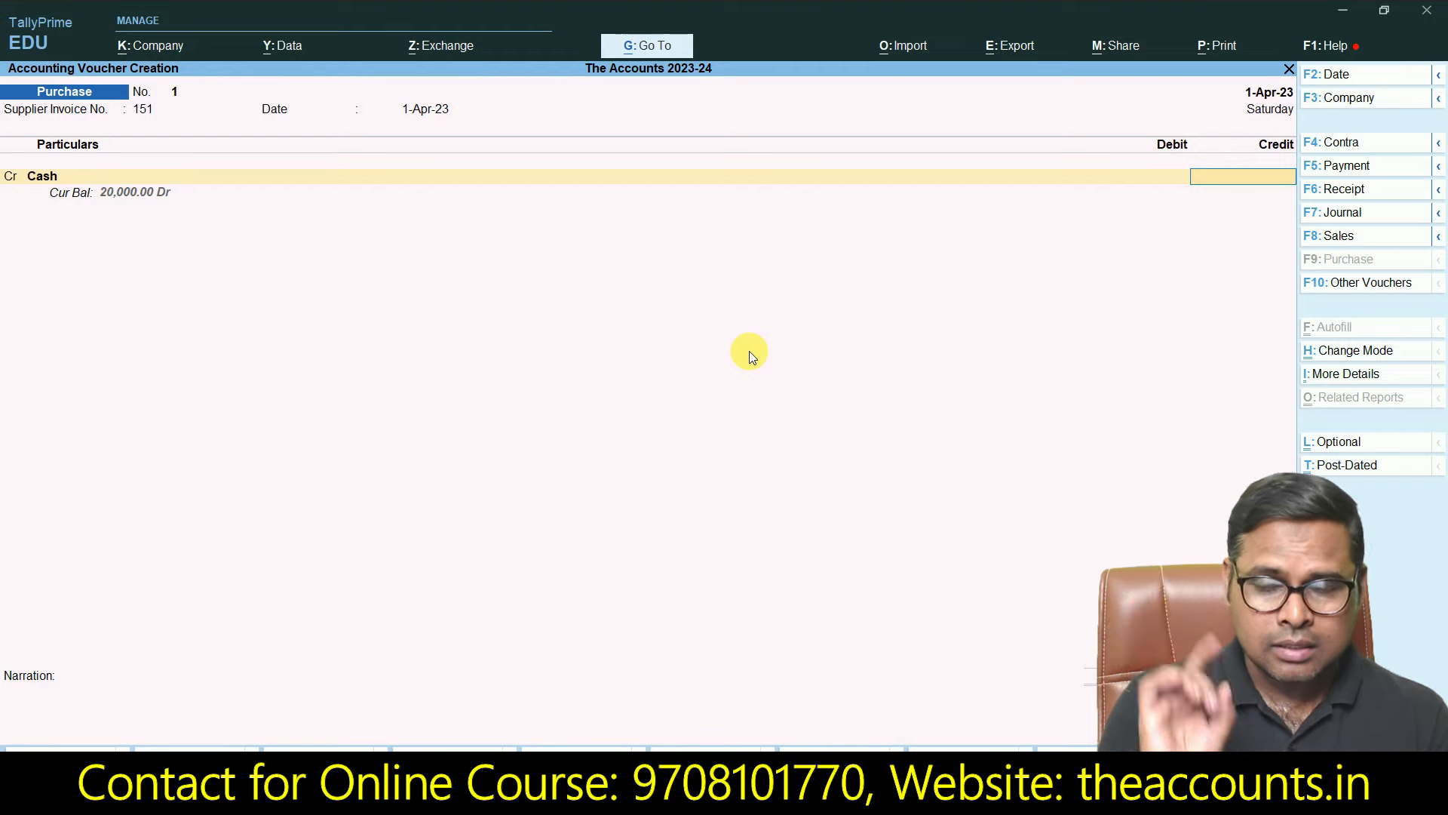
key(alt+Tab)
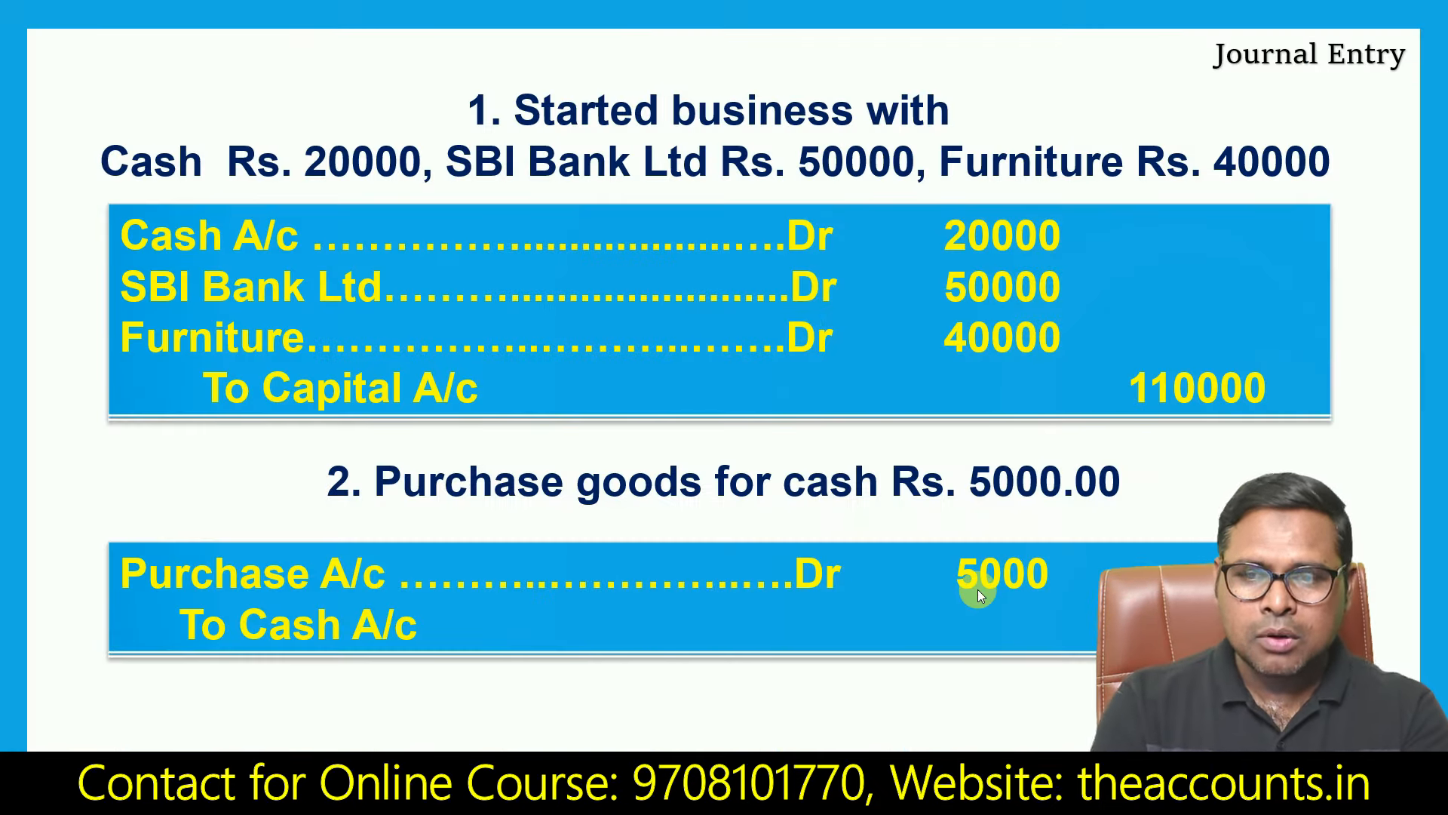
key(alt+Tab)
text(5000)
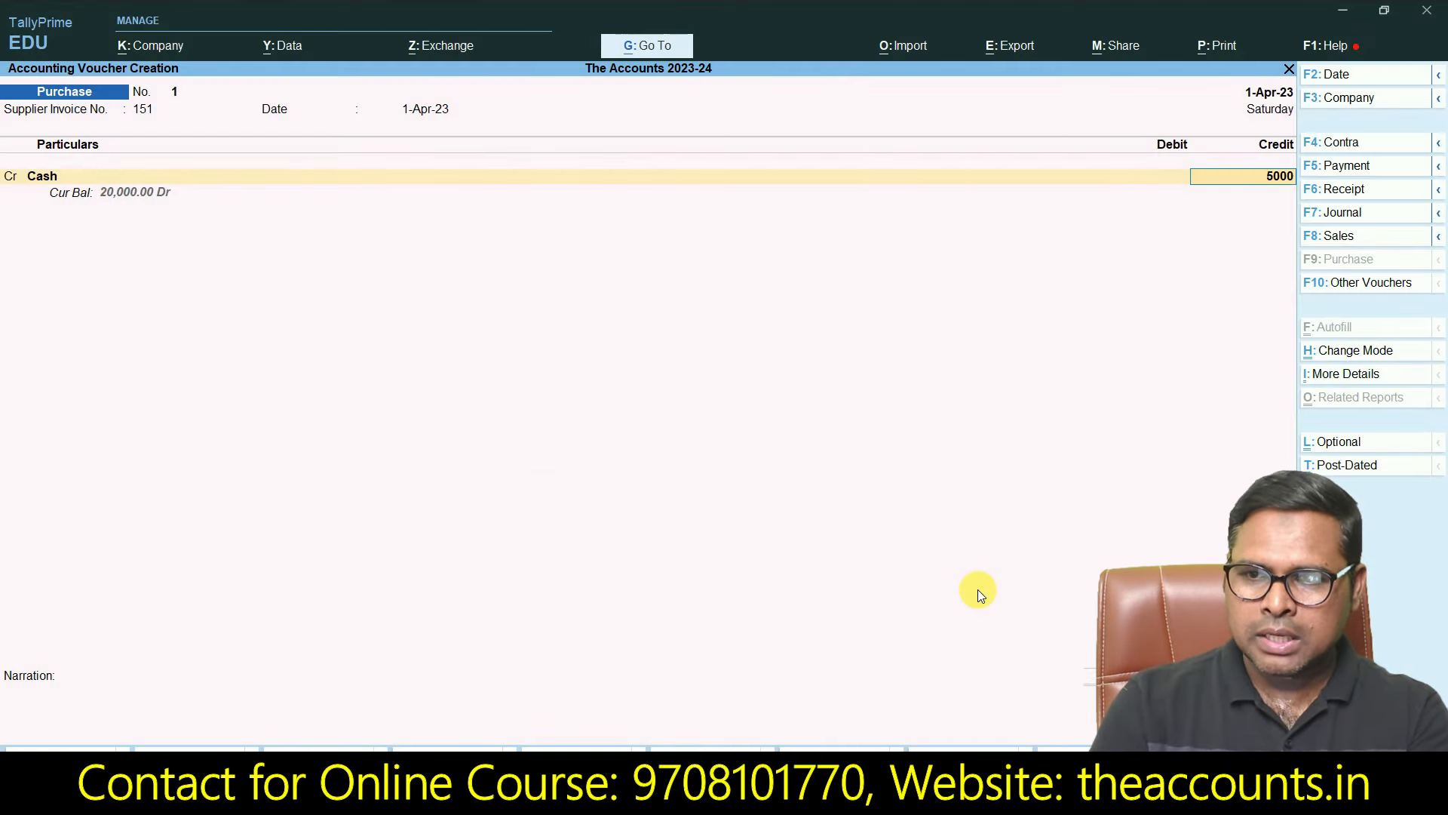
key(Return)
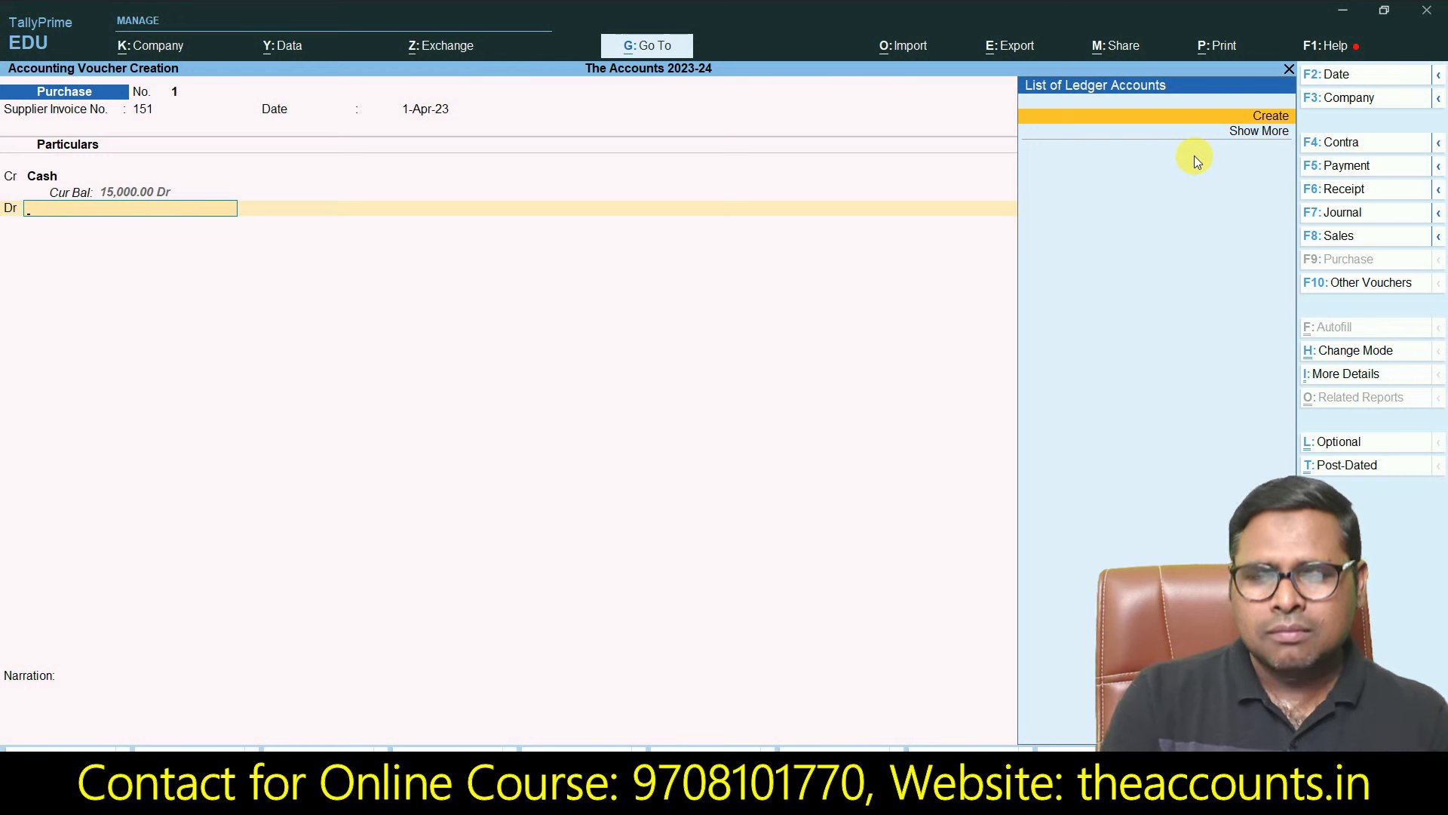
Step: Create a Purchase ledger under Purchase Accounts with type Not Applicable and debit it with 5,000 in the voucher
key(ctrl)
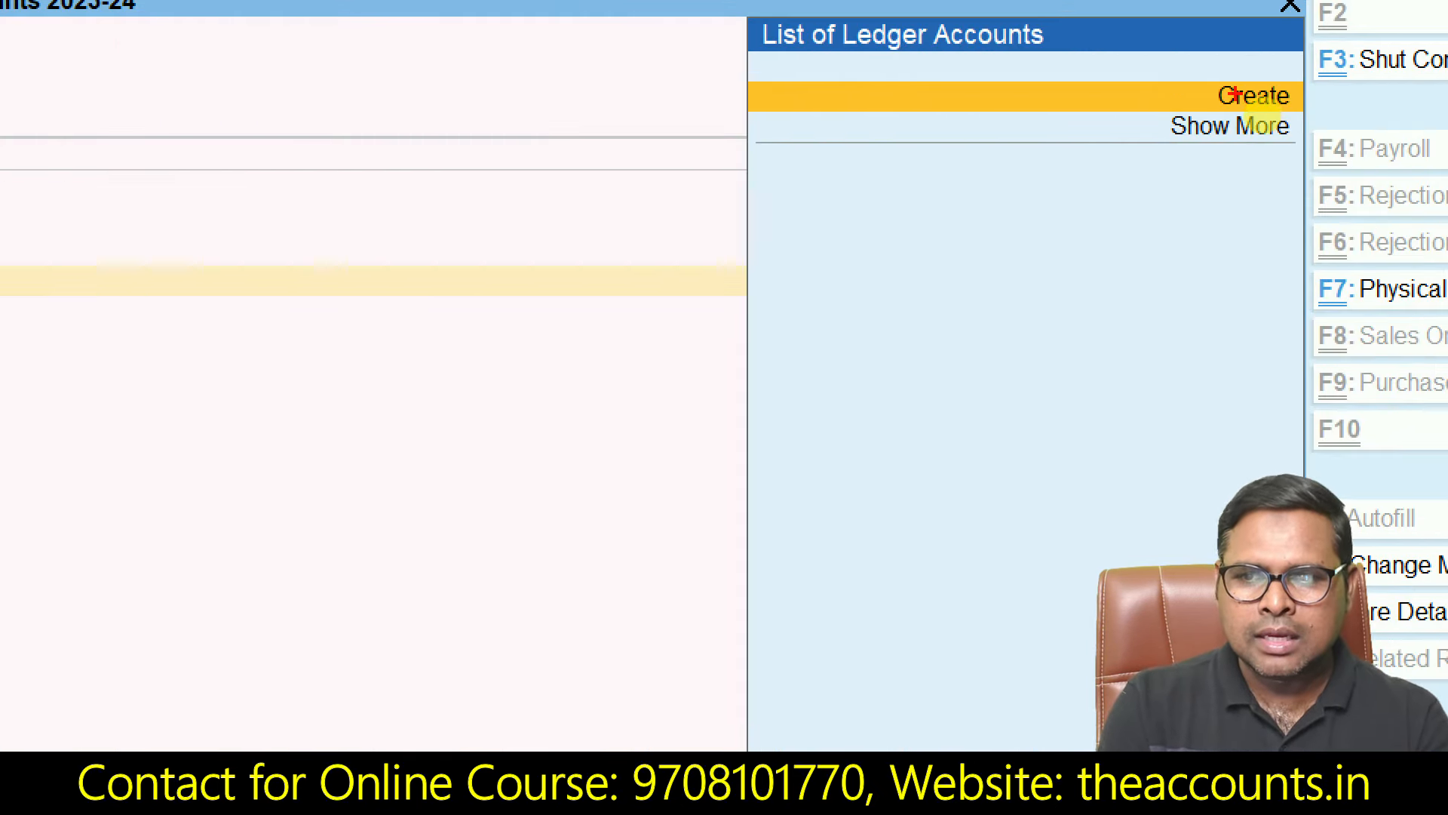
mouse_move(1305, 94)
mouse_down()
mouse_move(1350, 105)
mouse_move(1280, 43)
mouse_up()
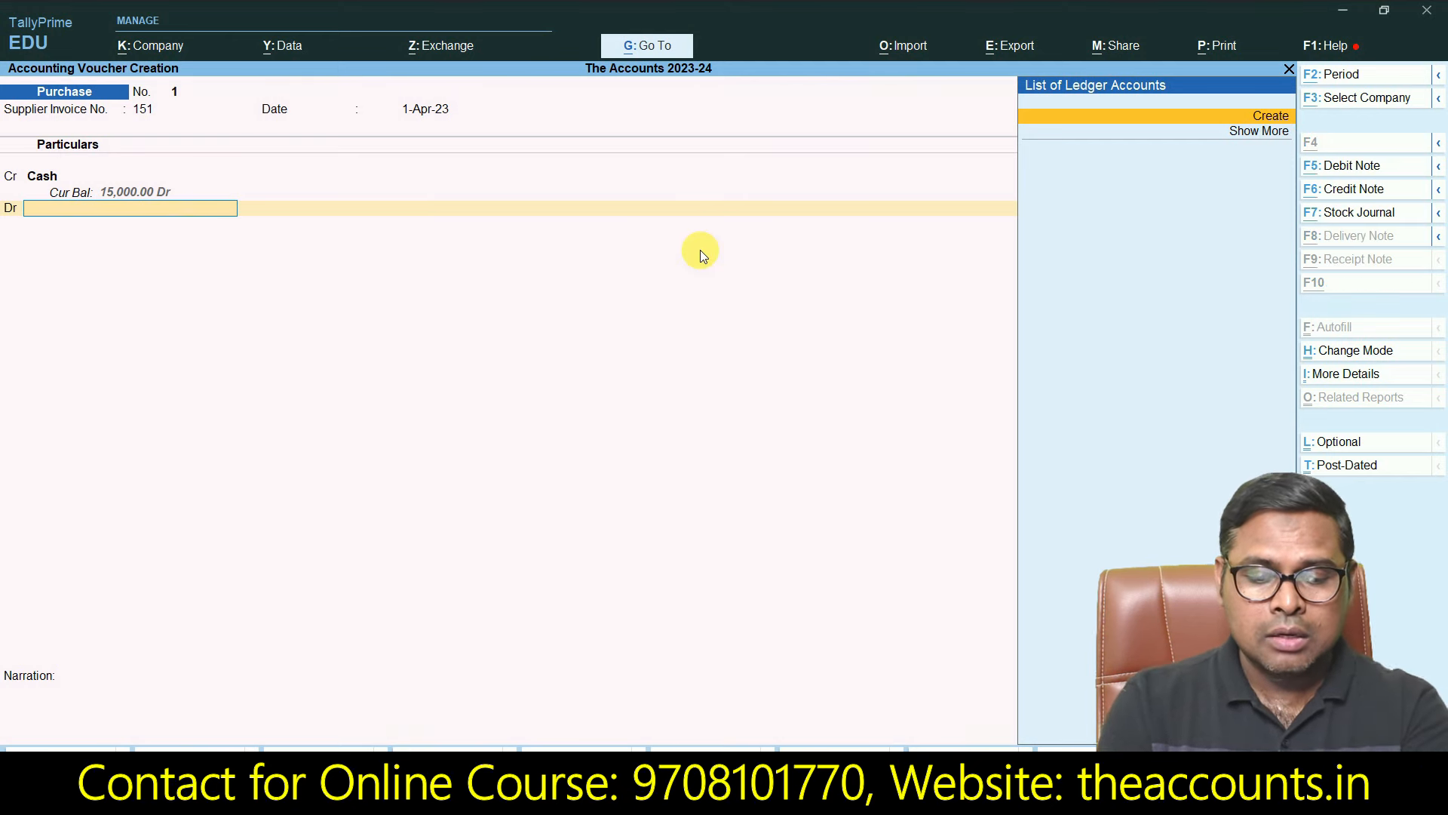
key(alt+c)
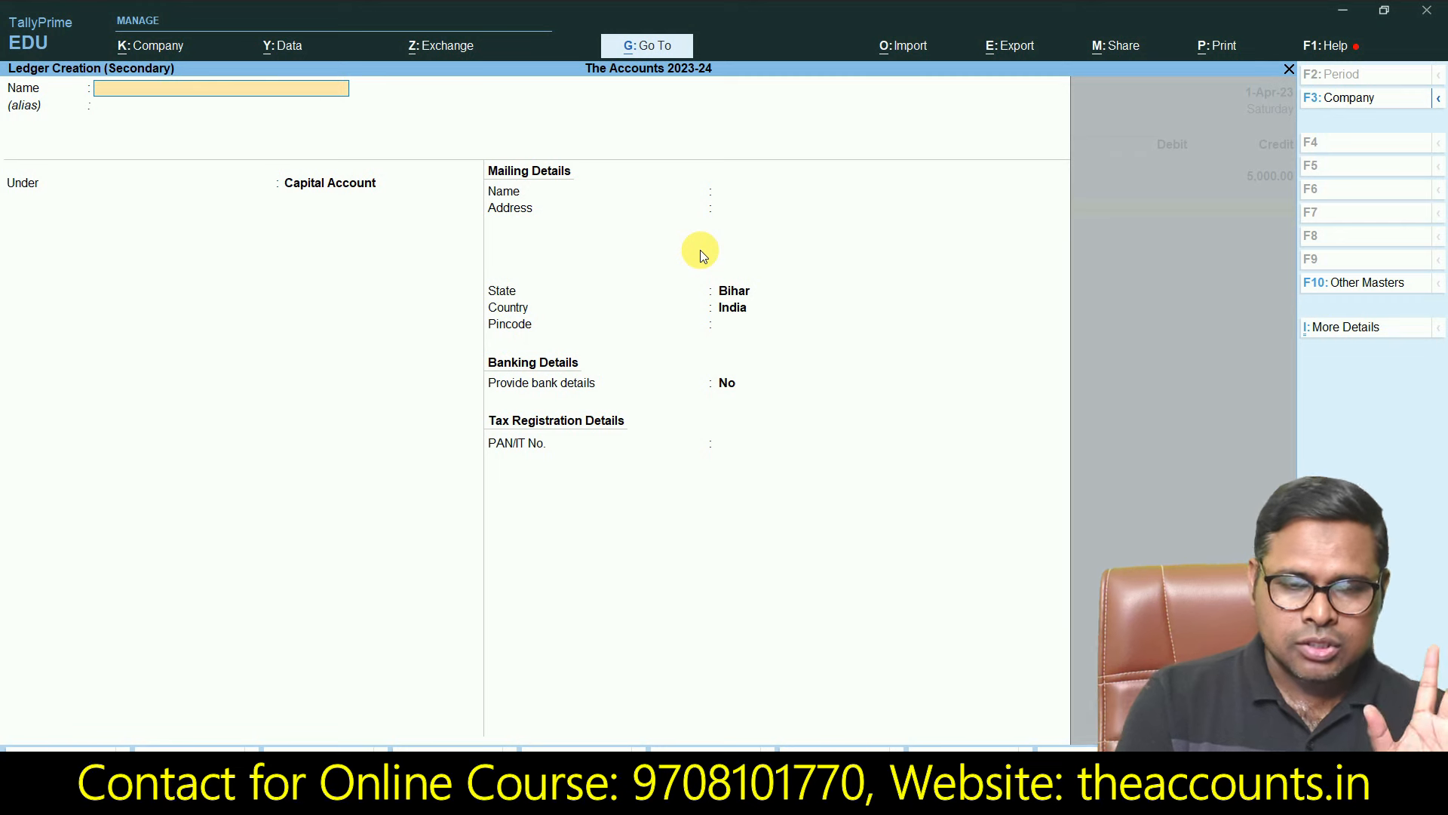
text(Purchas)
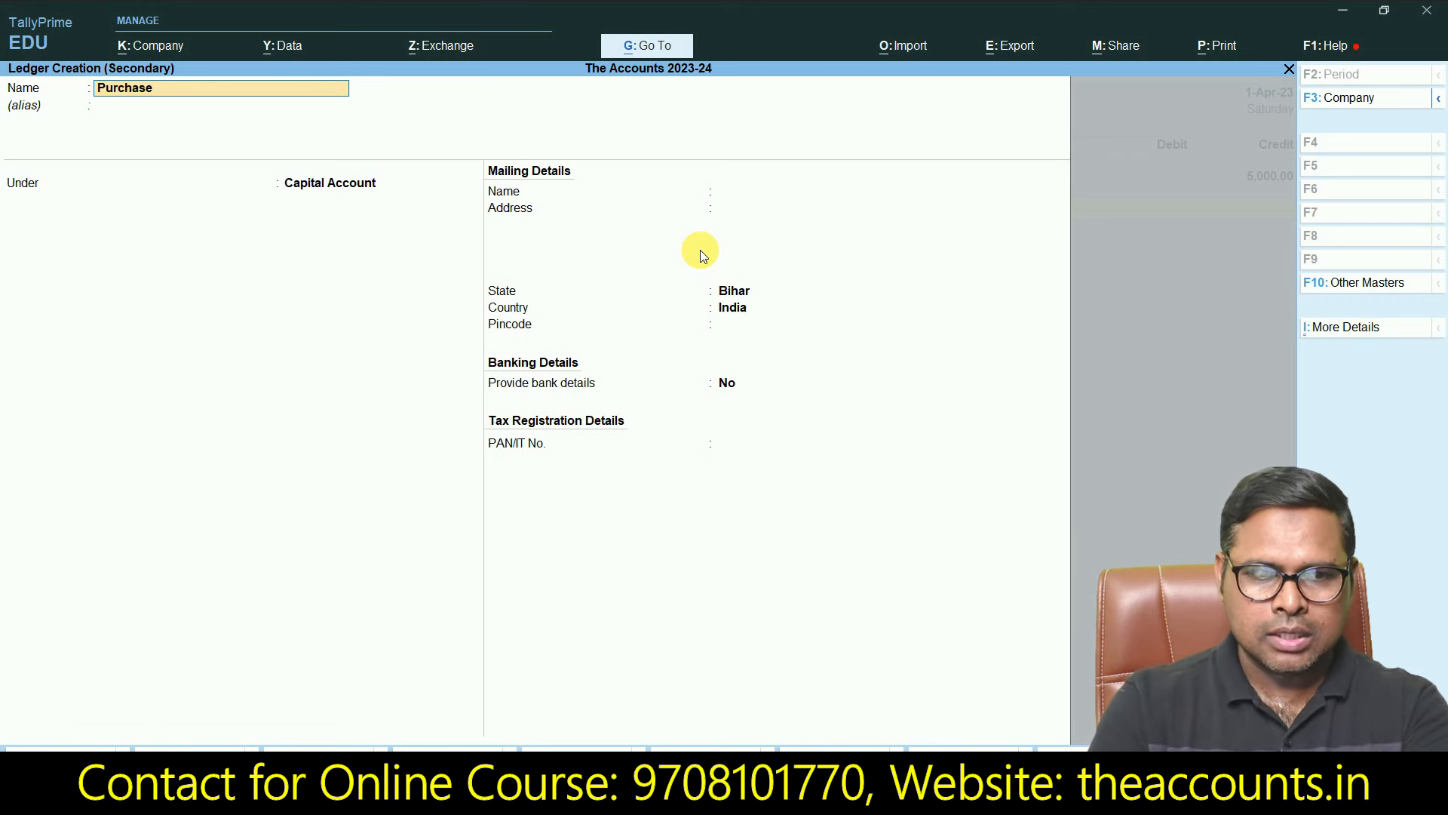
text(e)
key(Return)
key(Return)
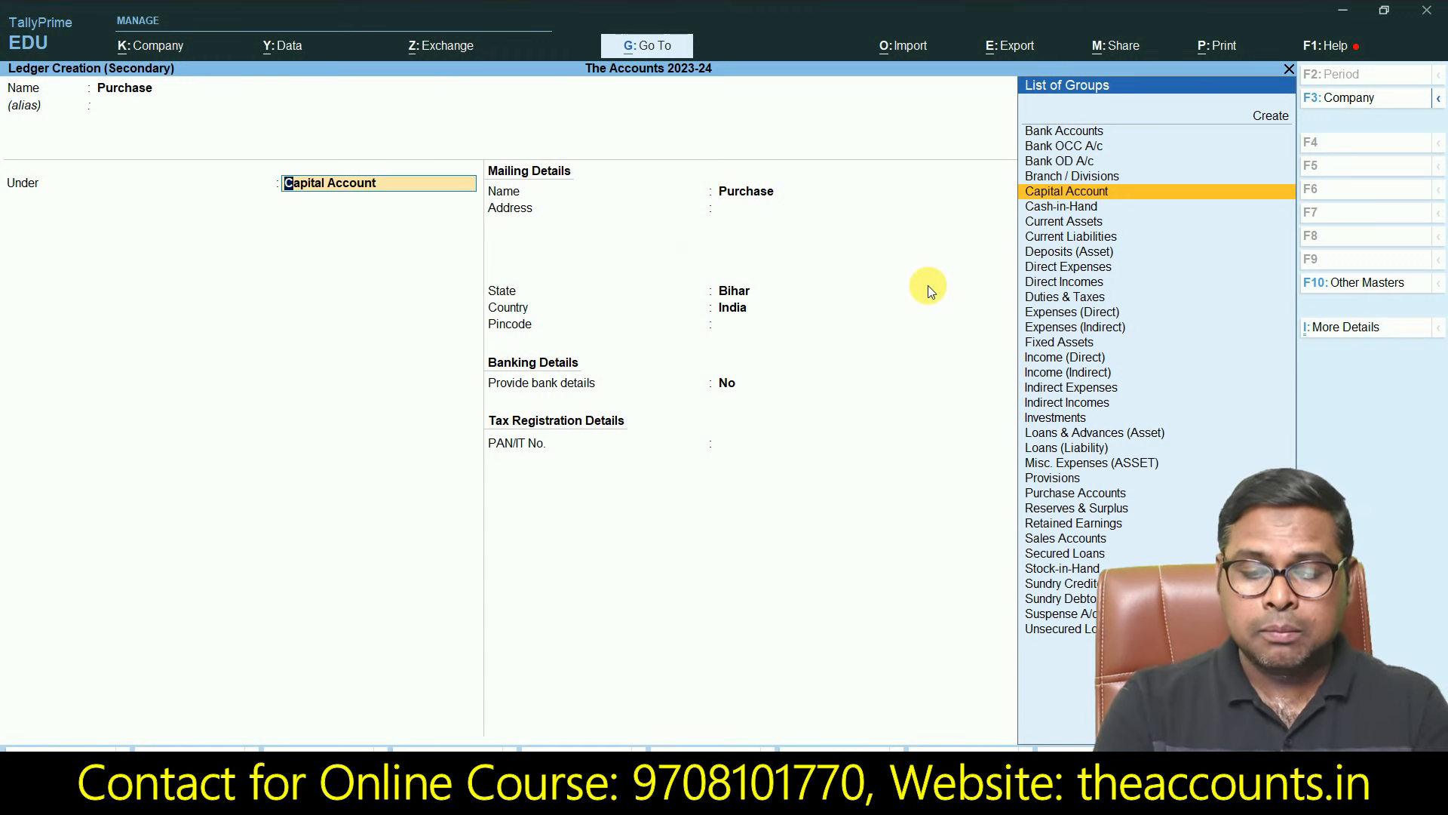
text(Pur)
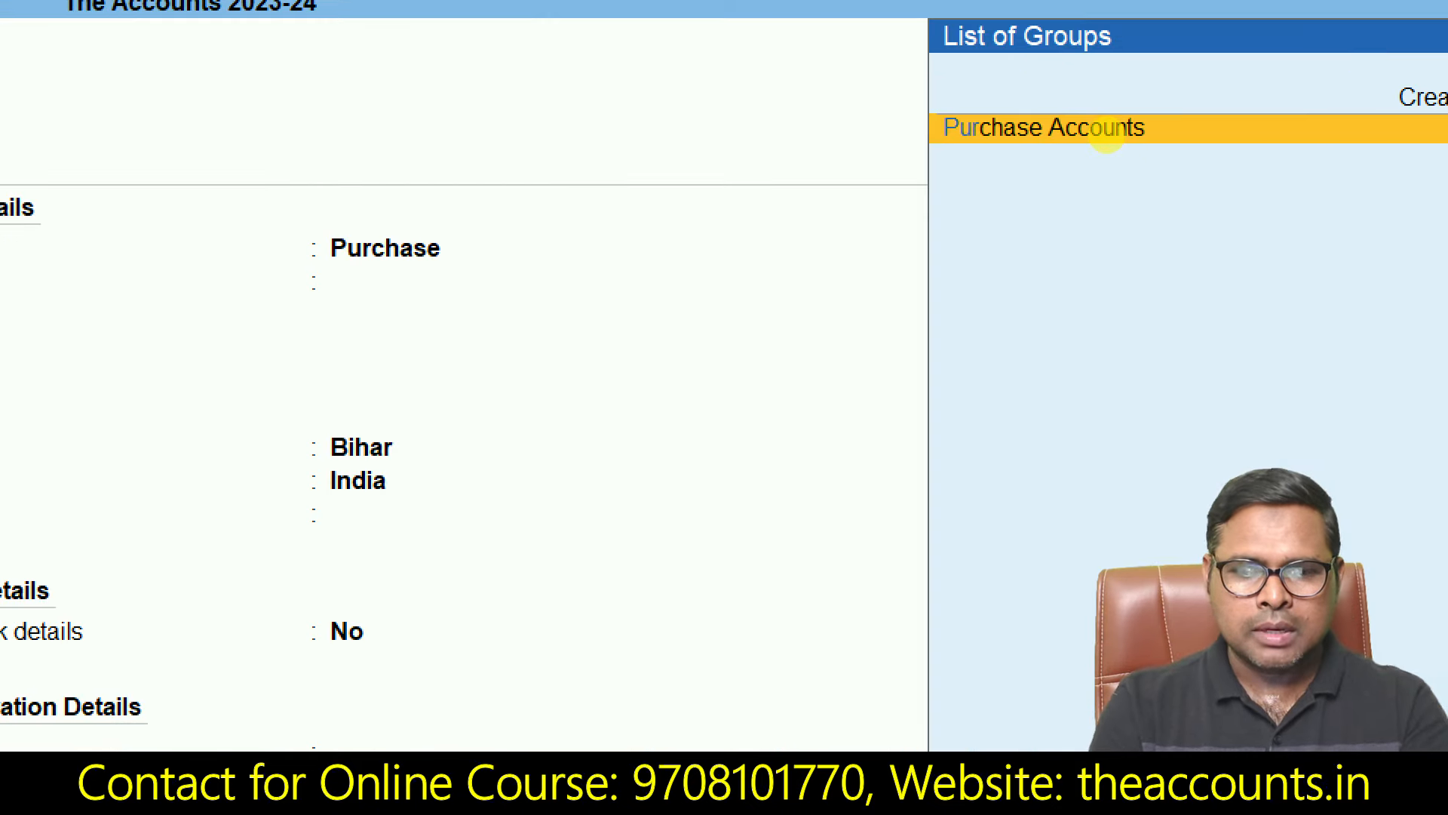
click(1107, 129)
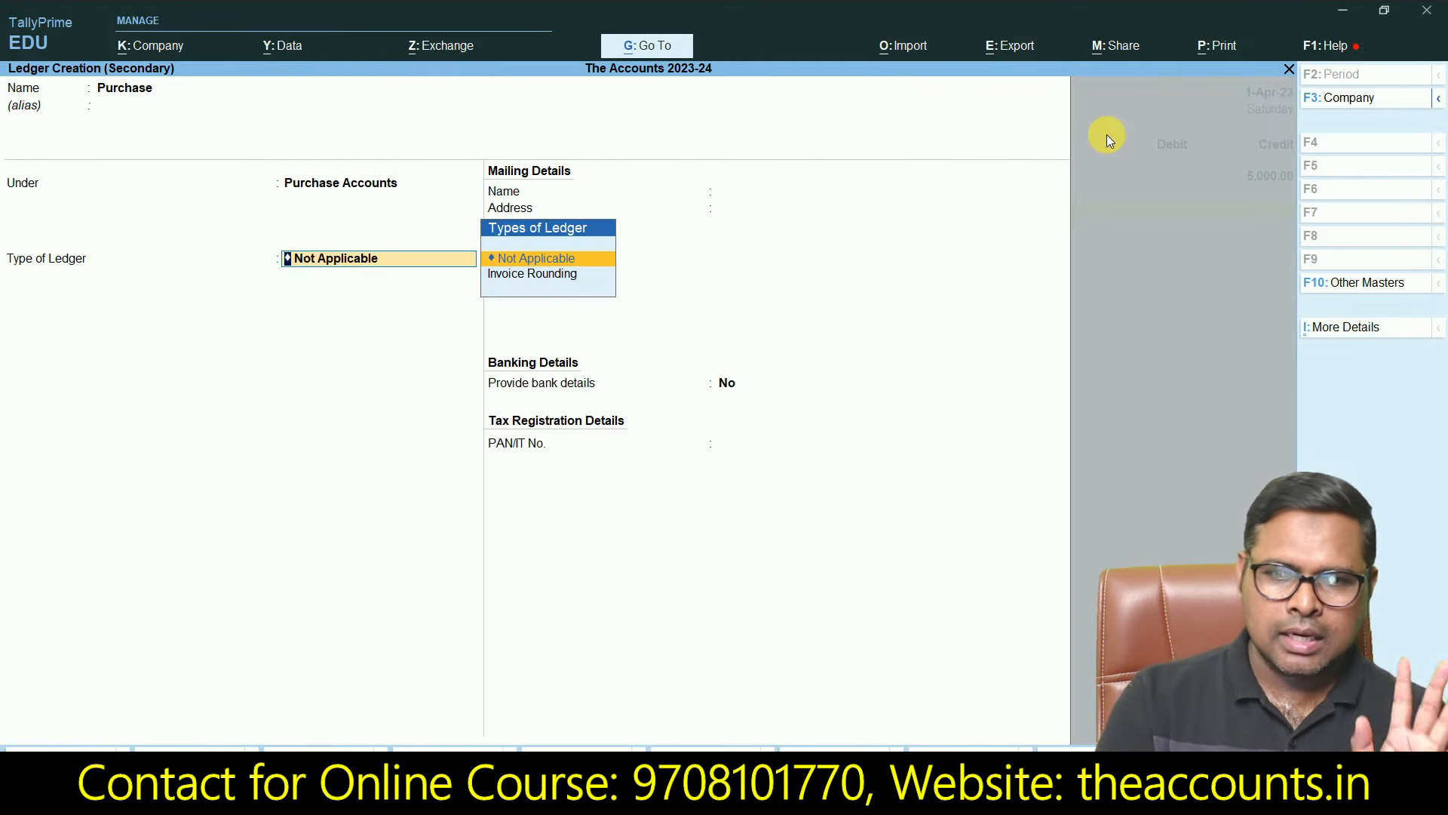
key(Return)
key(Return)
key(Return)
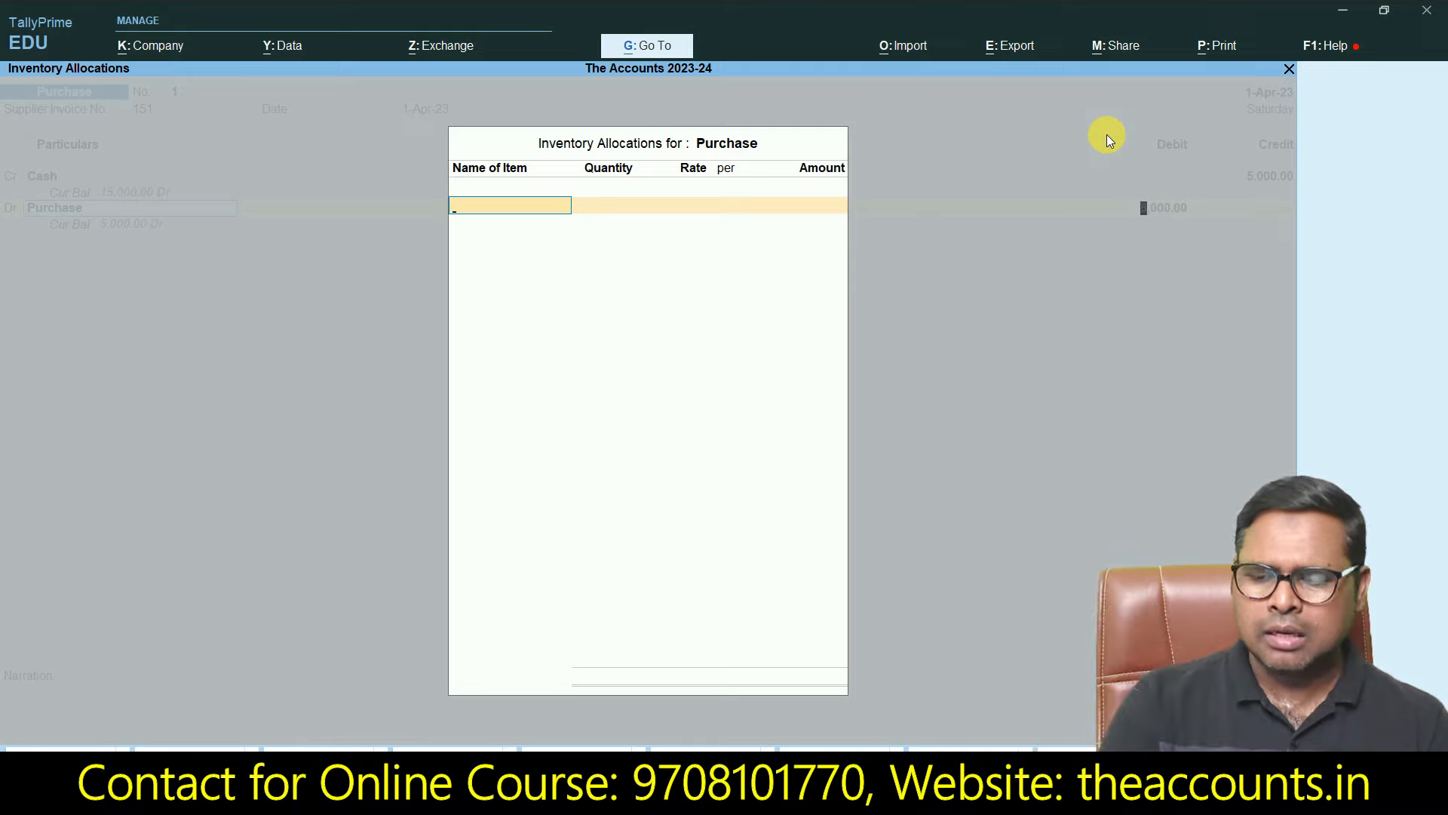
Step: Leave the inventory allocations blank and save the Purchase voucher with the narration "BILL NO . 151"
key(Return)
key(Return)
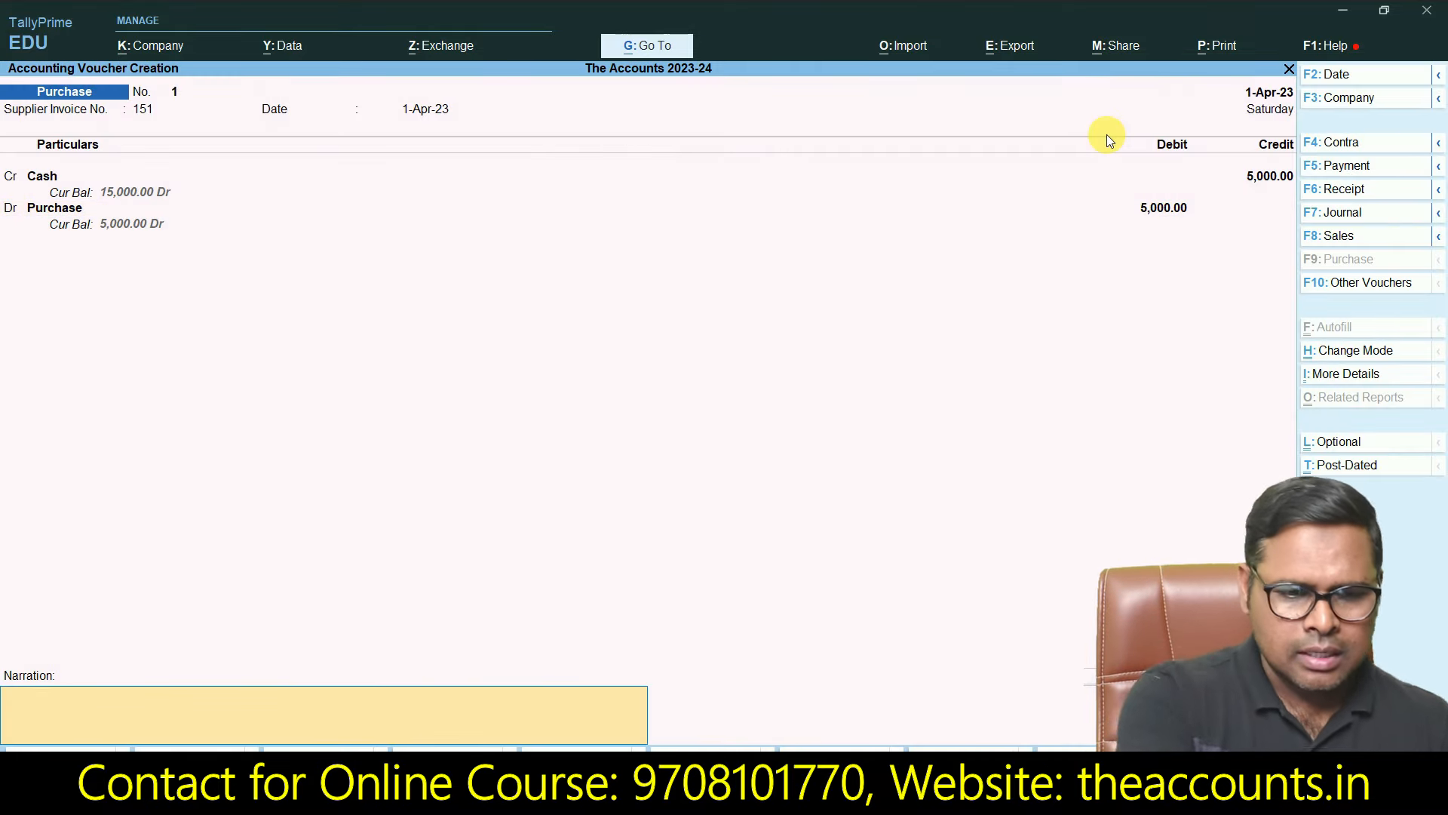
text(BlLL)
text( NO .)
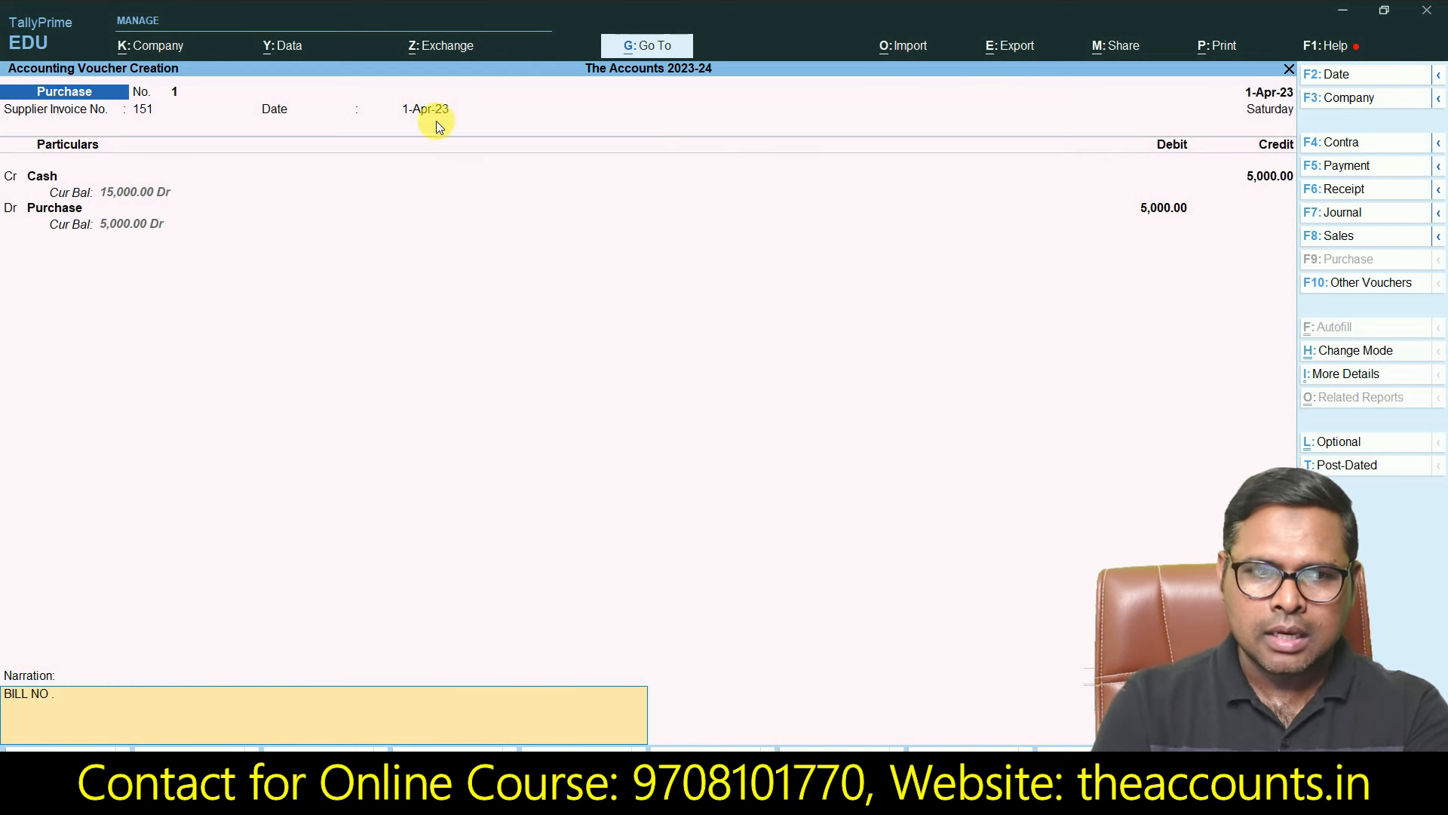
text( 151)
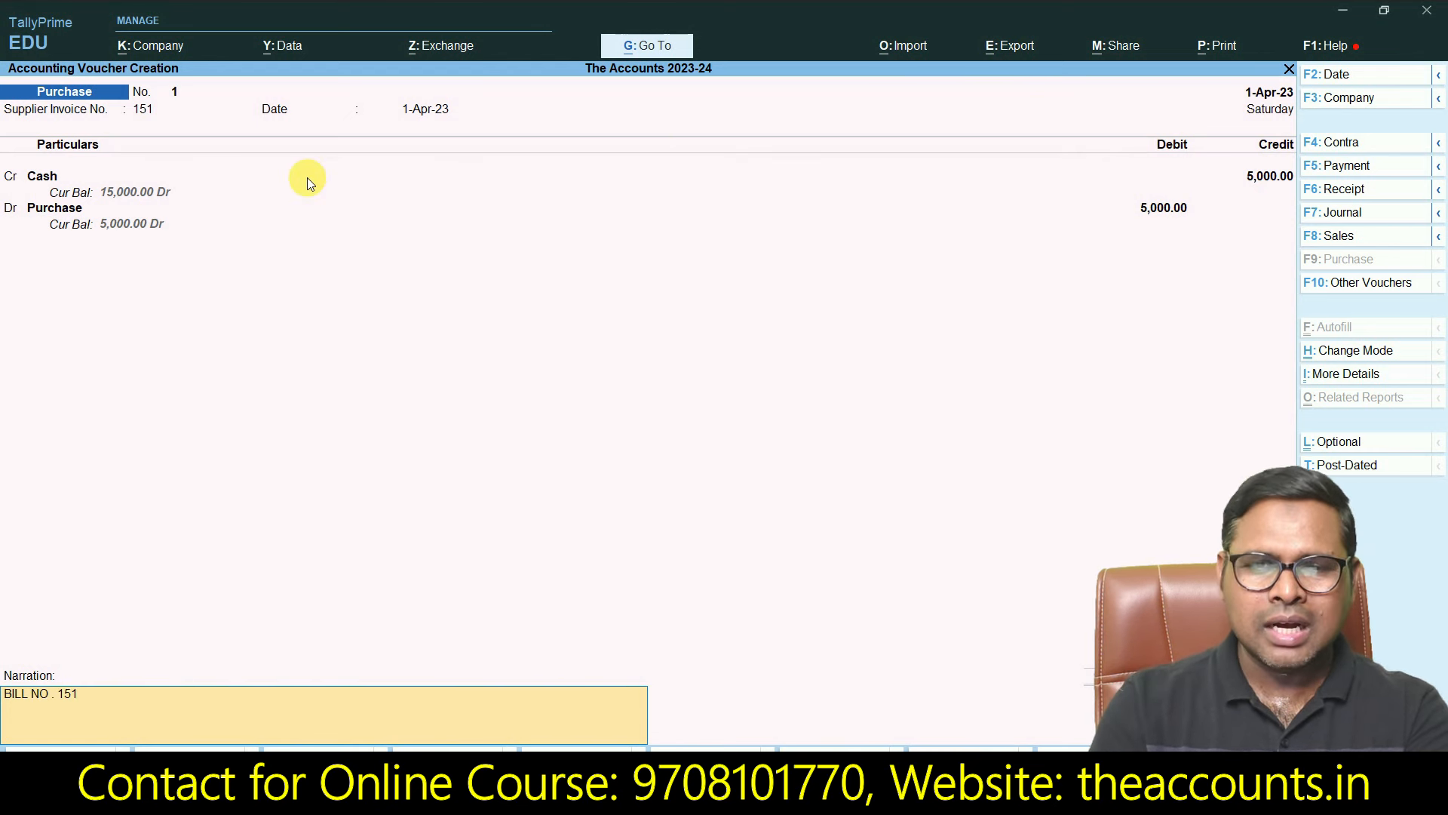
key(Return)
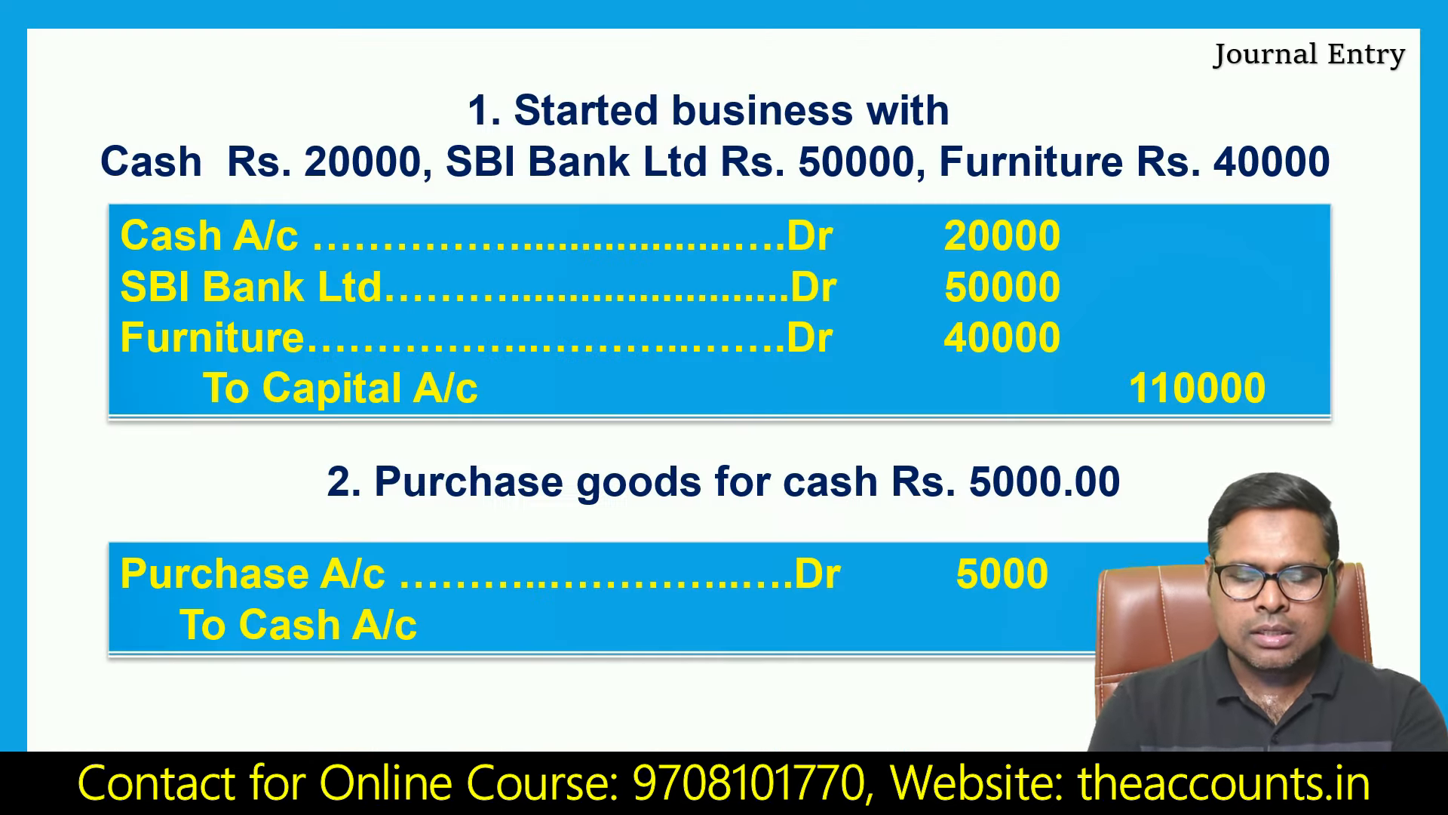
Step: Advance the slides to the next entry and enter supplier invoice number 250 dated 1-Apr-23 in a new TallyPrime Purchase voucher
key(Right)
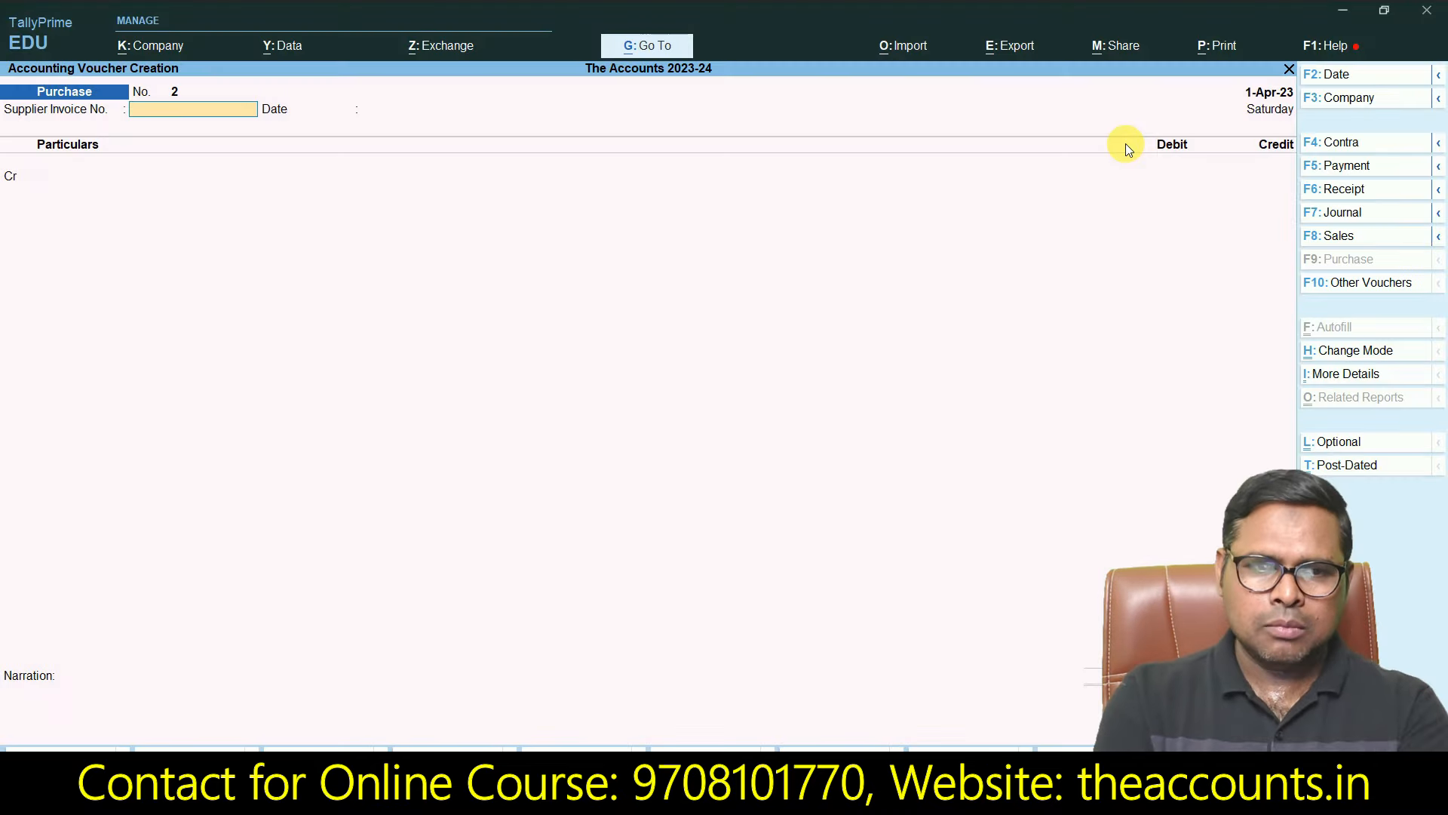
text(250)
key(Return)
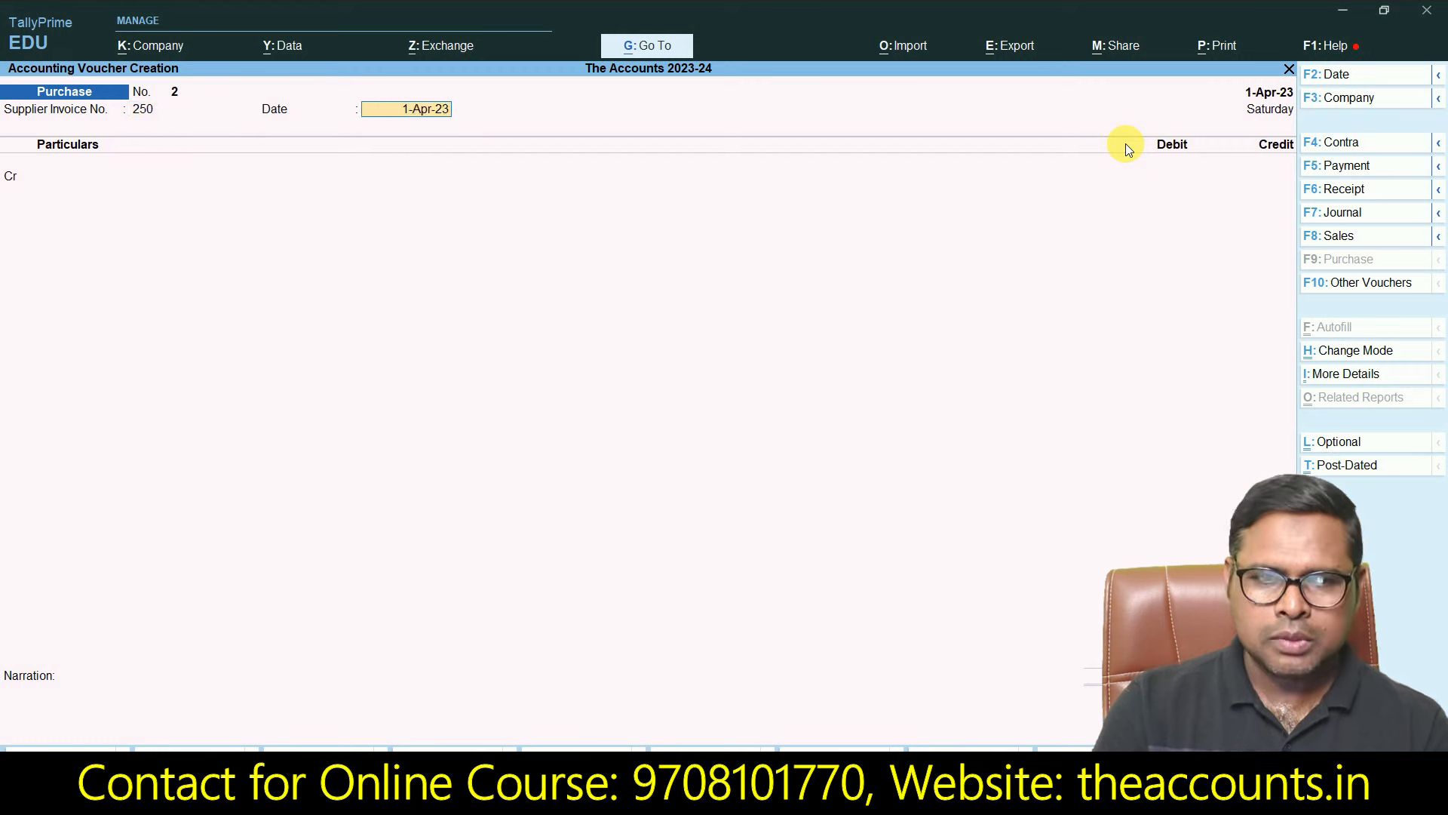
key(Return)
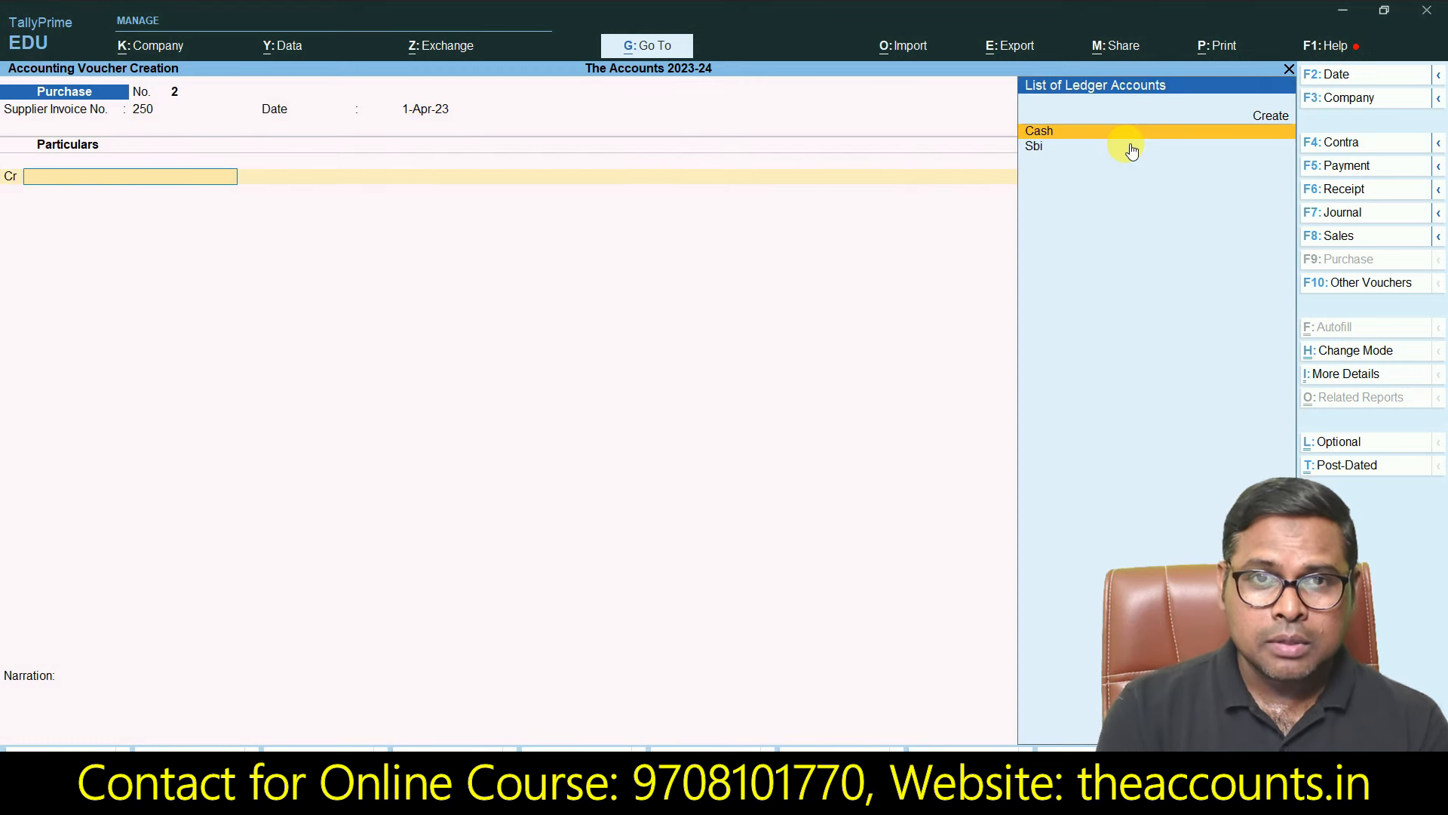
Step: Start a new ledger named A for the credit line and place it under the Sundry Creditors group
key(alt+c)
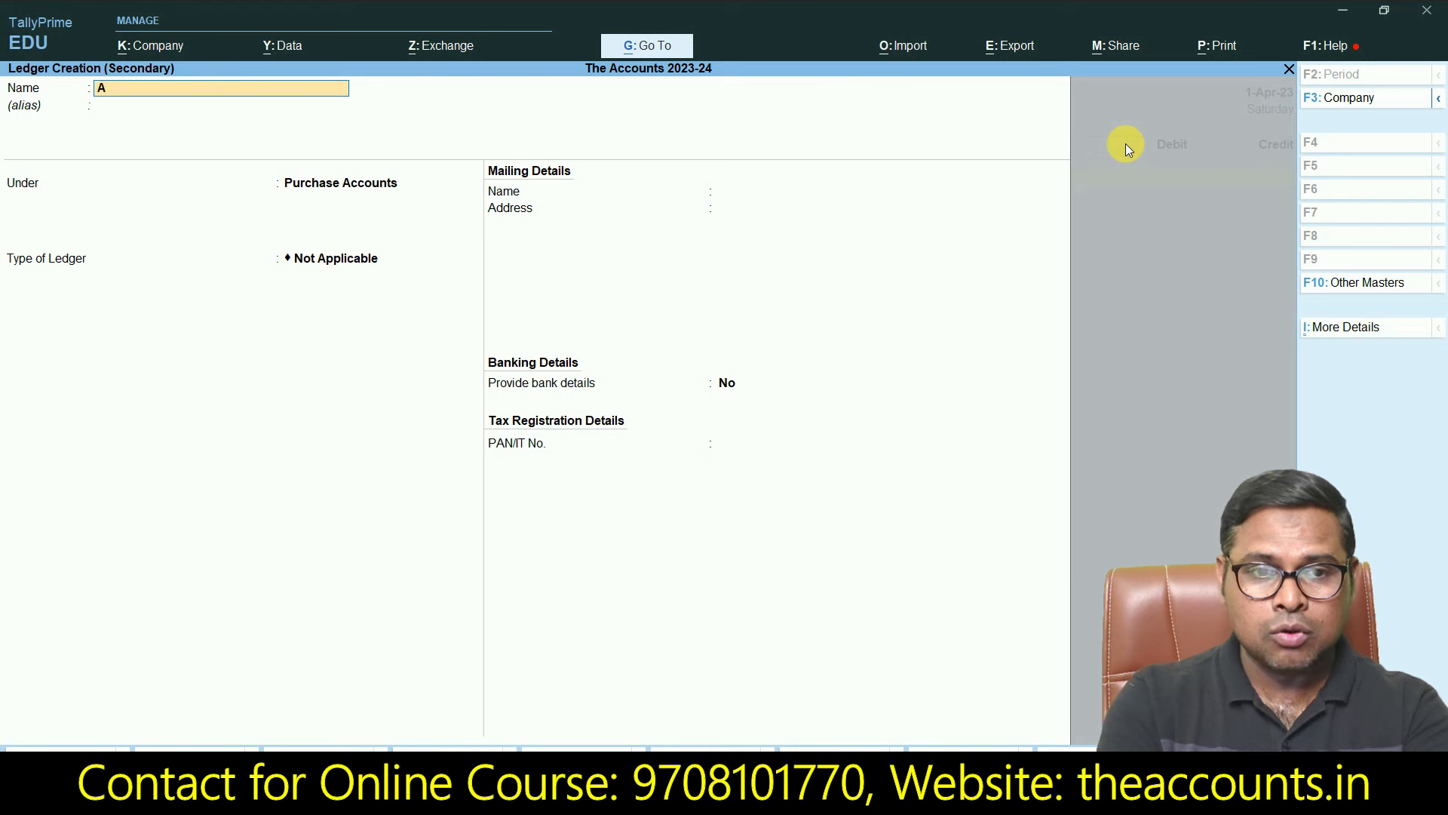
key(Return)
key(Return)
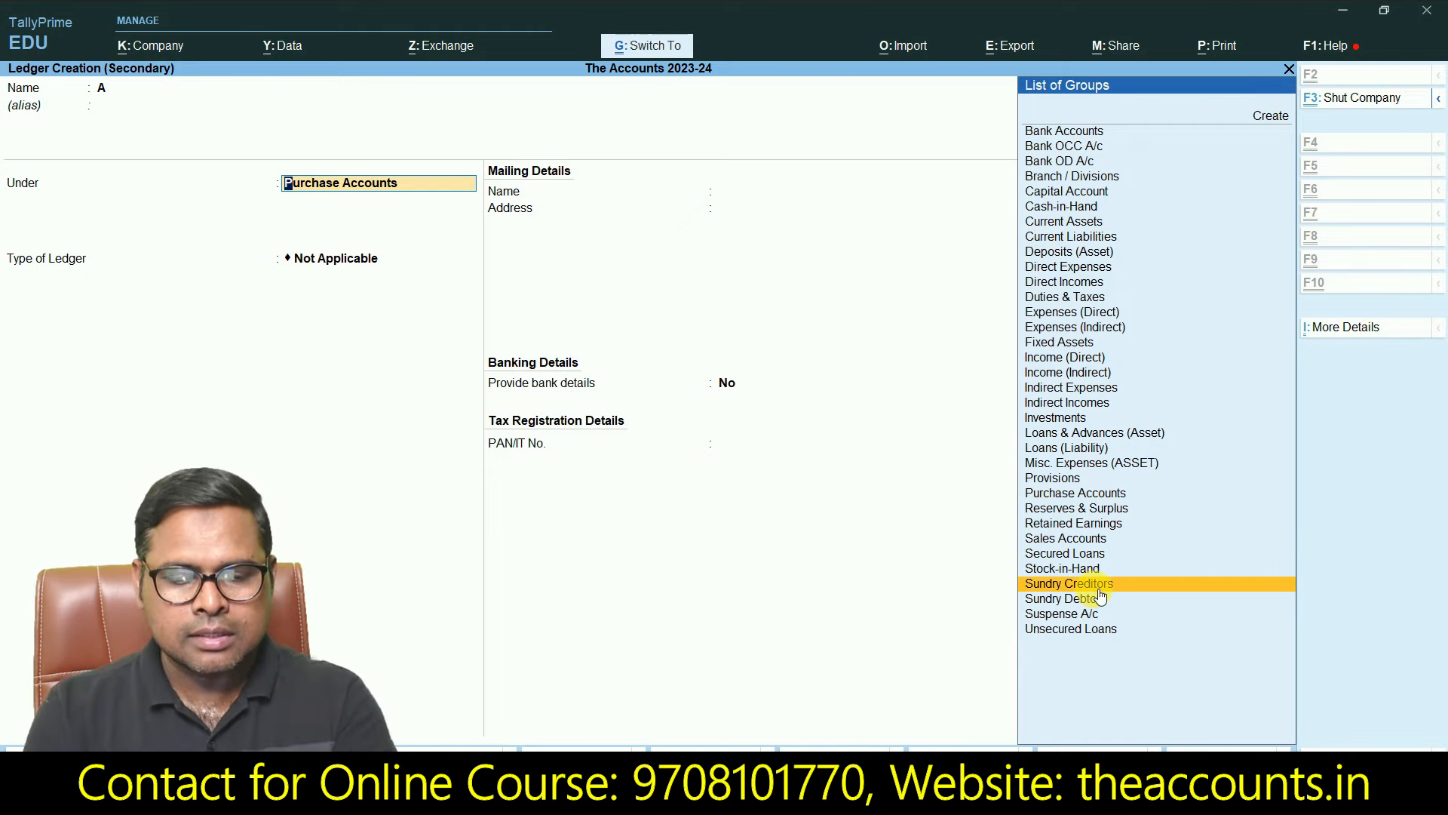
key(ctrl+1)
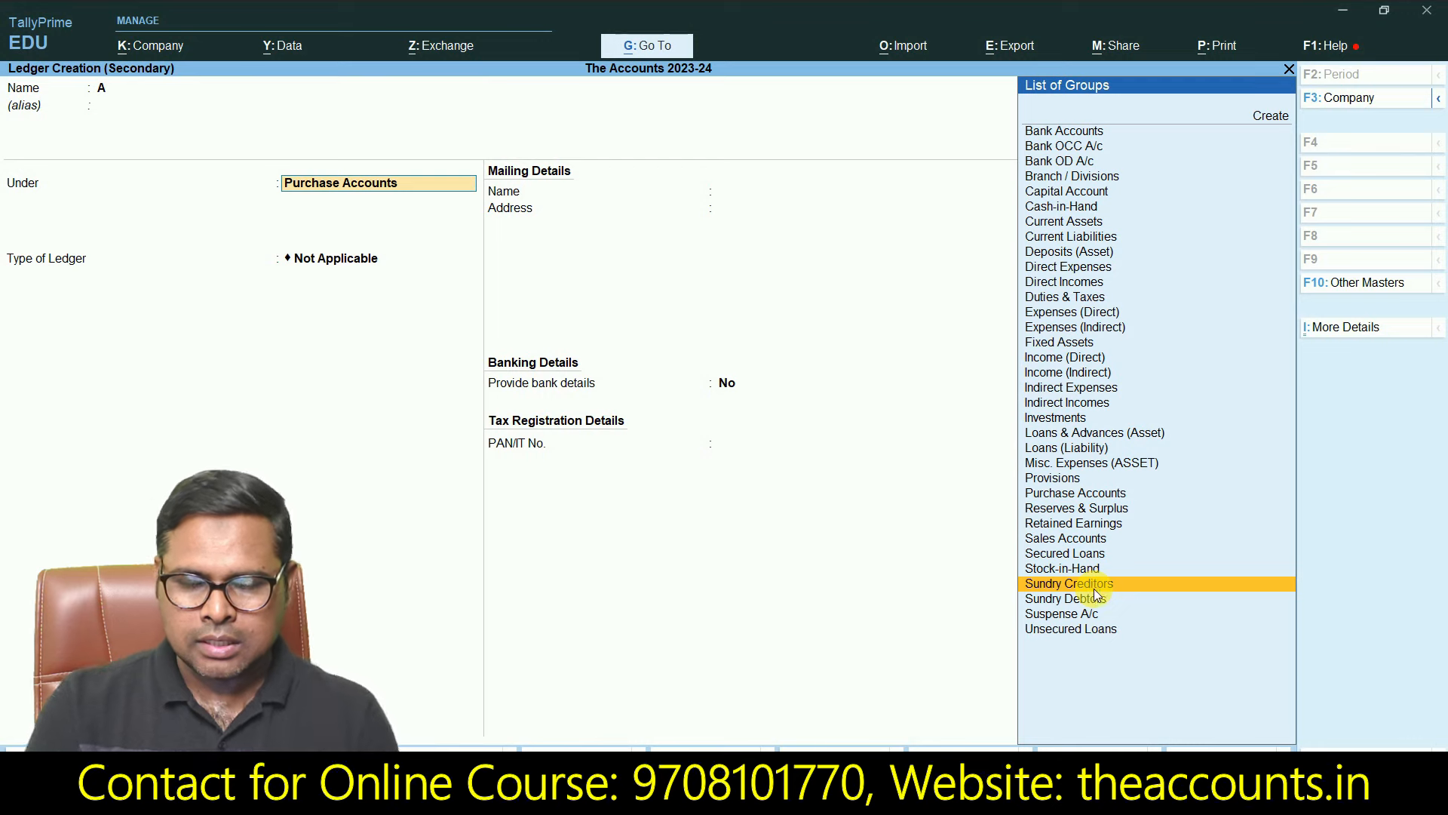
click(1093, 584)
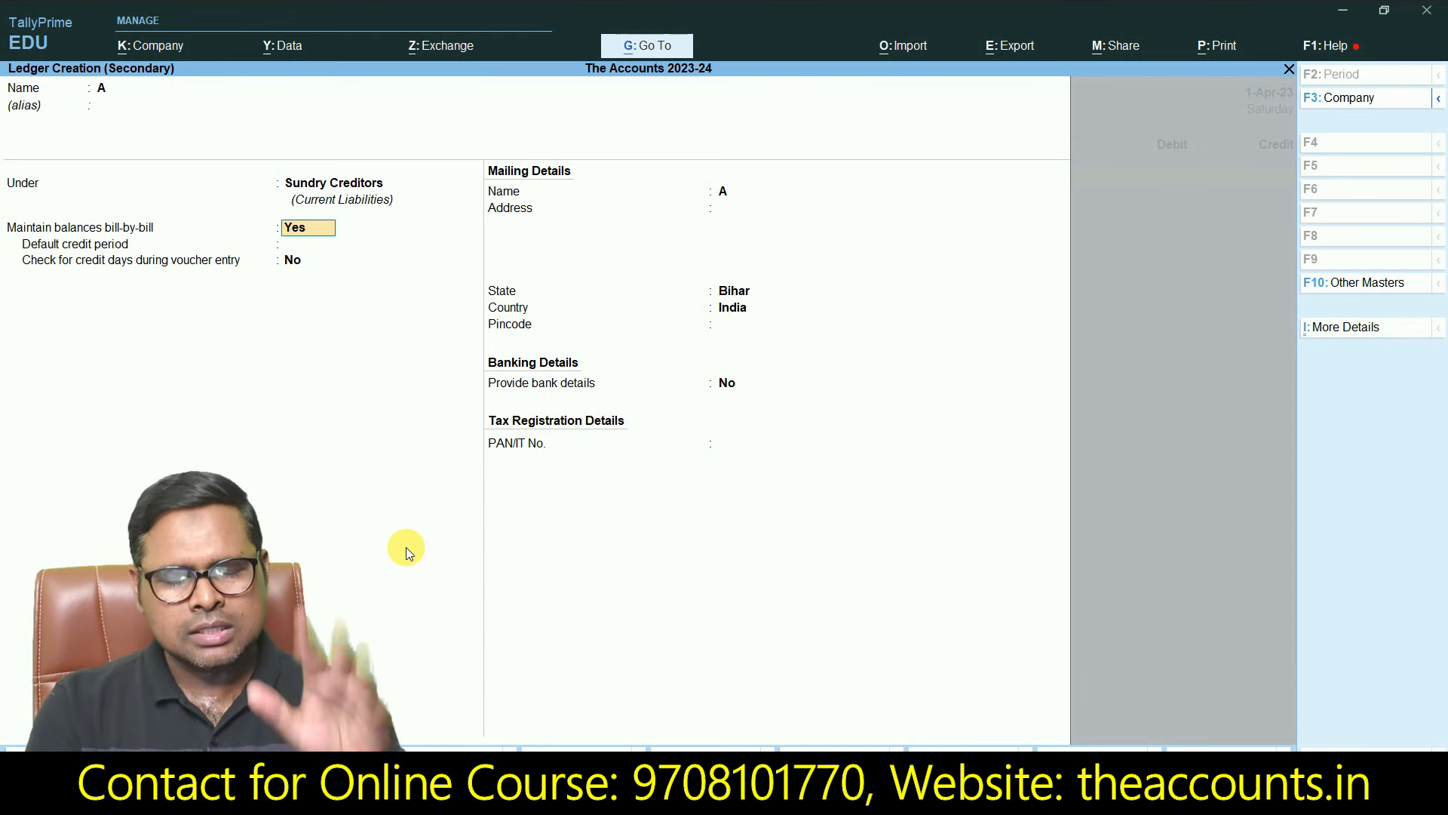
Step: Keep bill-by-bill balances at Yes and the state as Bihar, leave the remaining optional details blank, and save ledger A
key(Return)
key(Return)
key(Return)
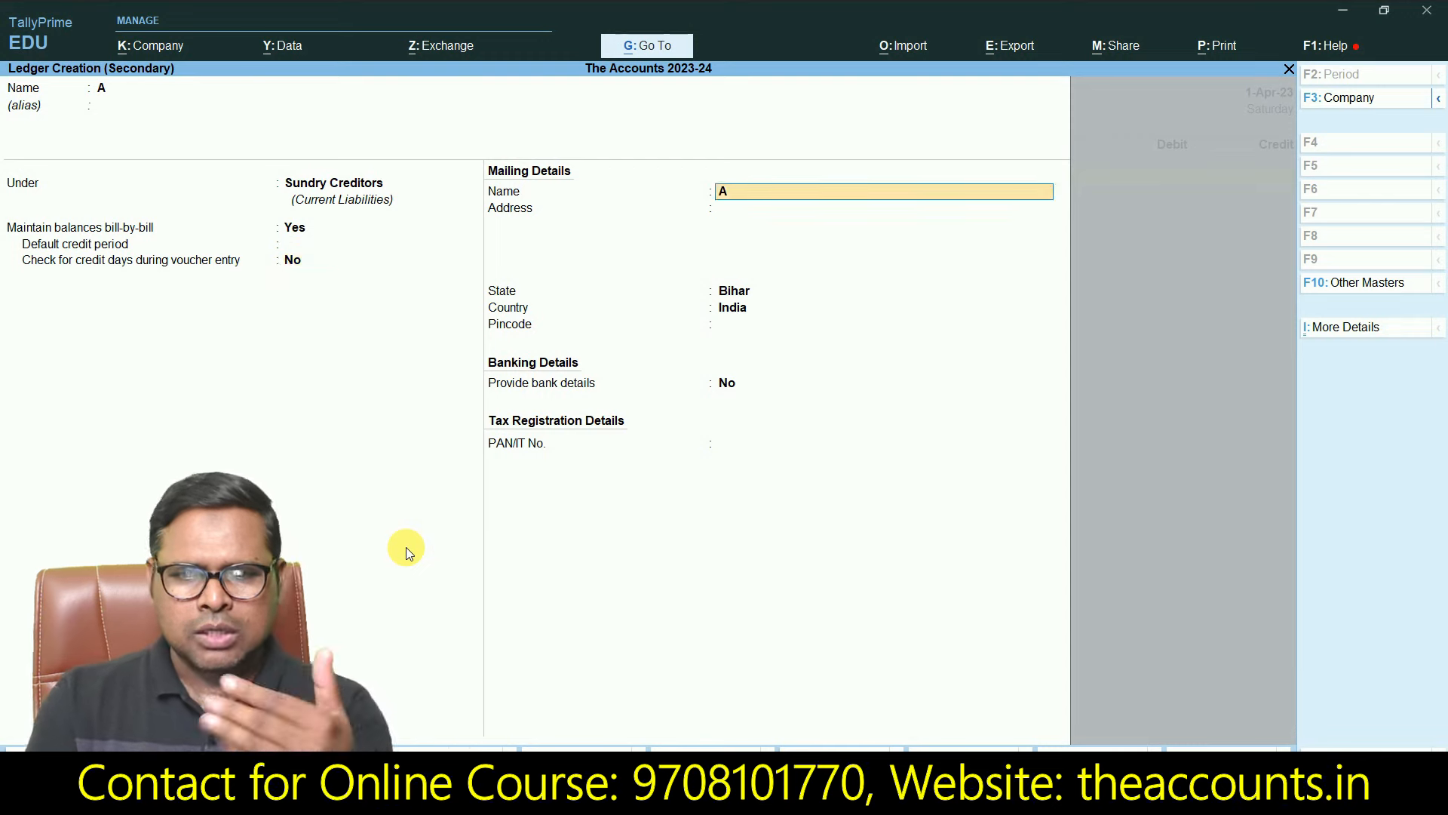
key(Return)
key(Return)
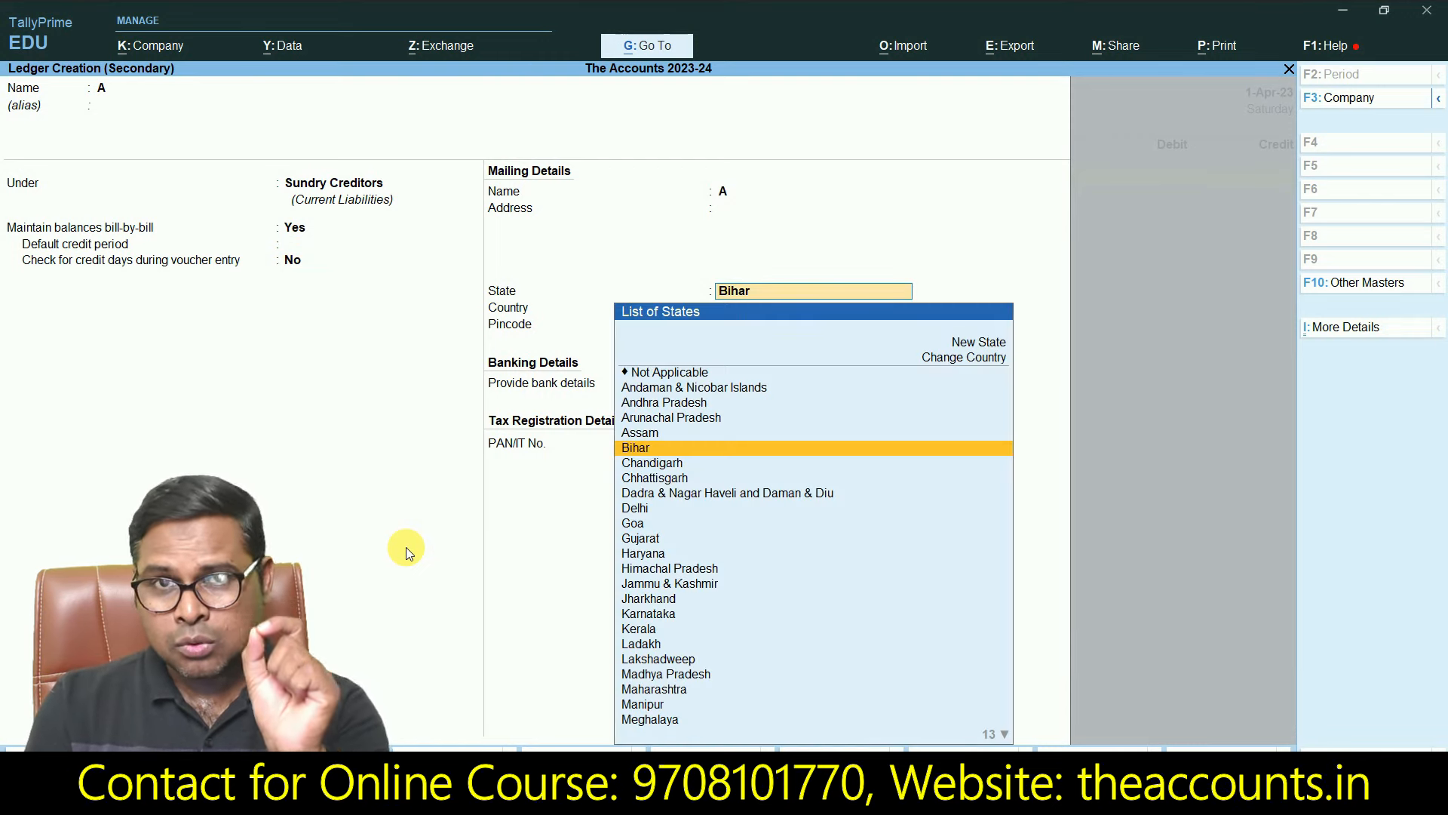
key(Return)
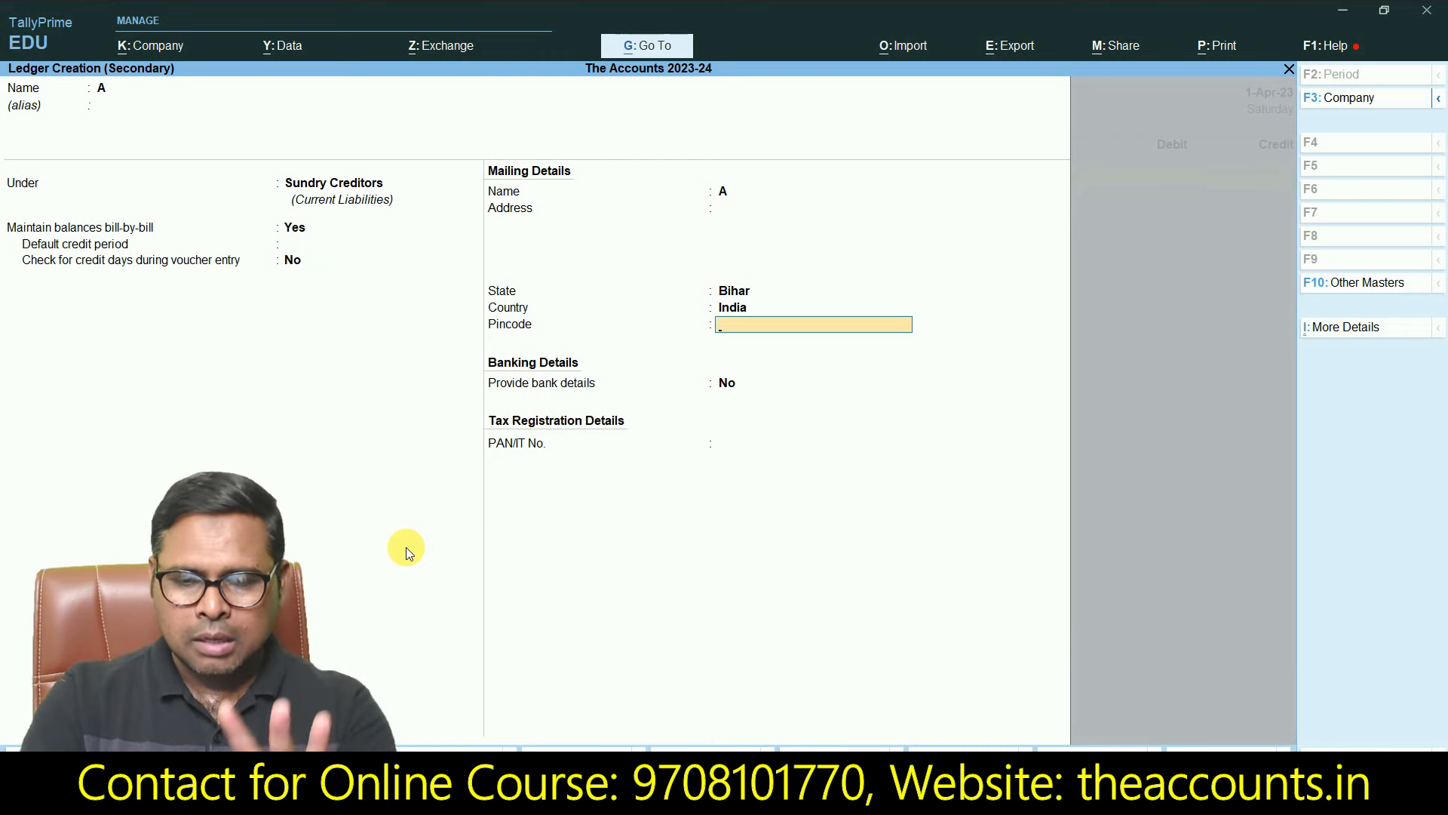
key(Return)
key(Return)
key(Return)
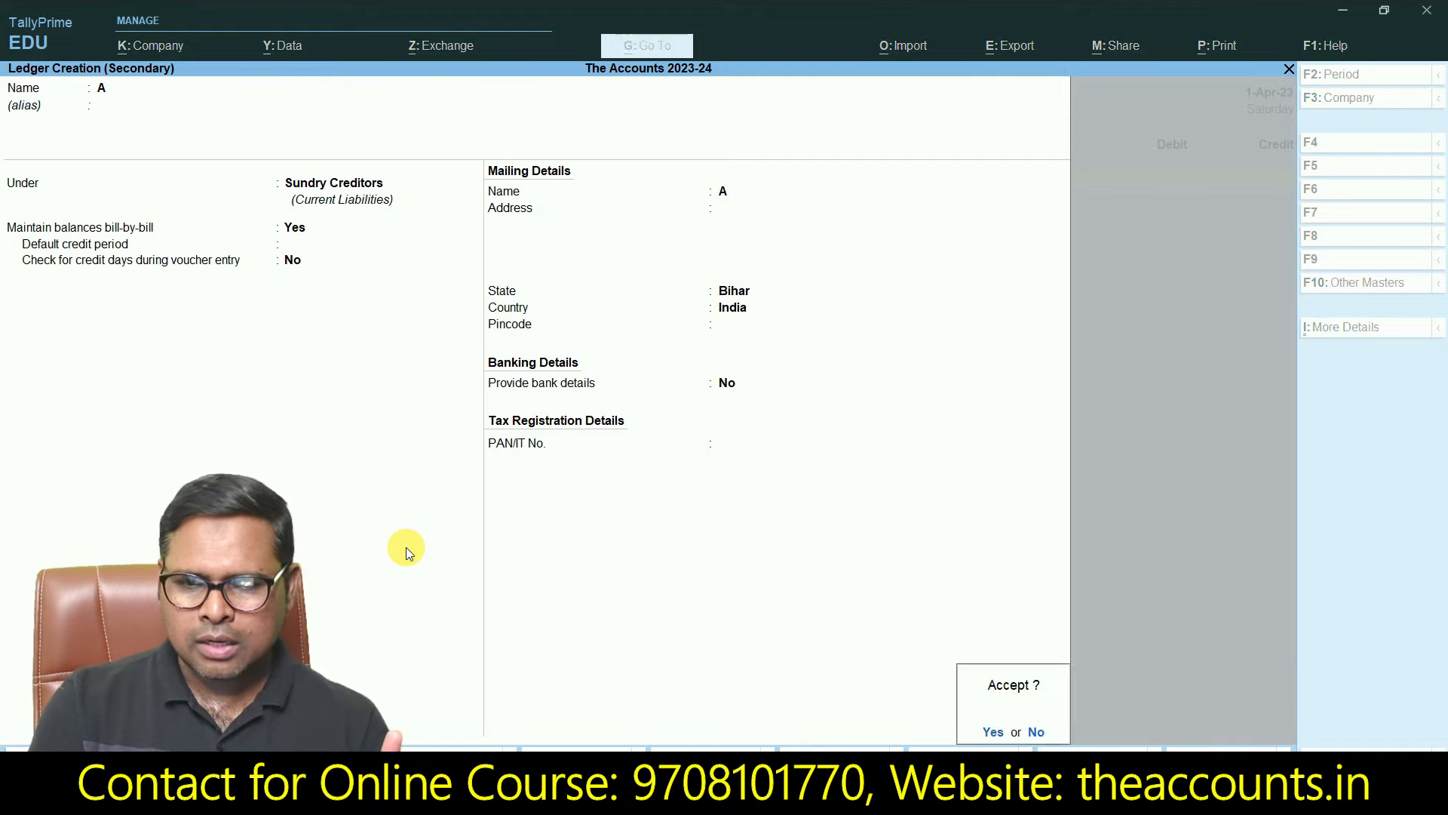
key(Return)
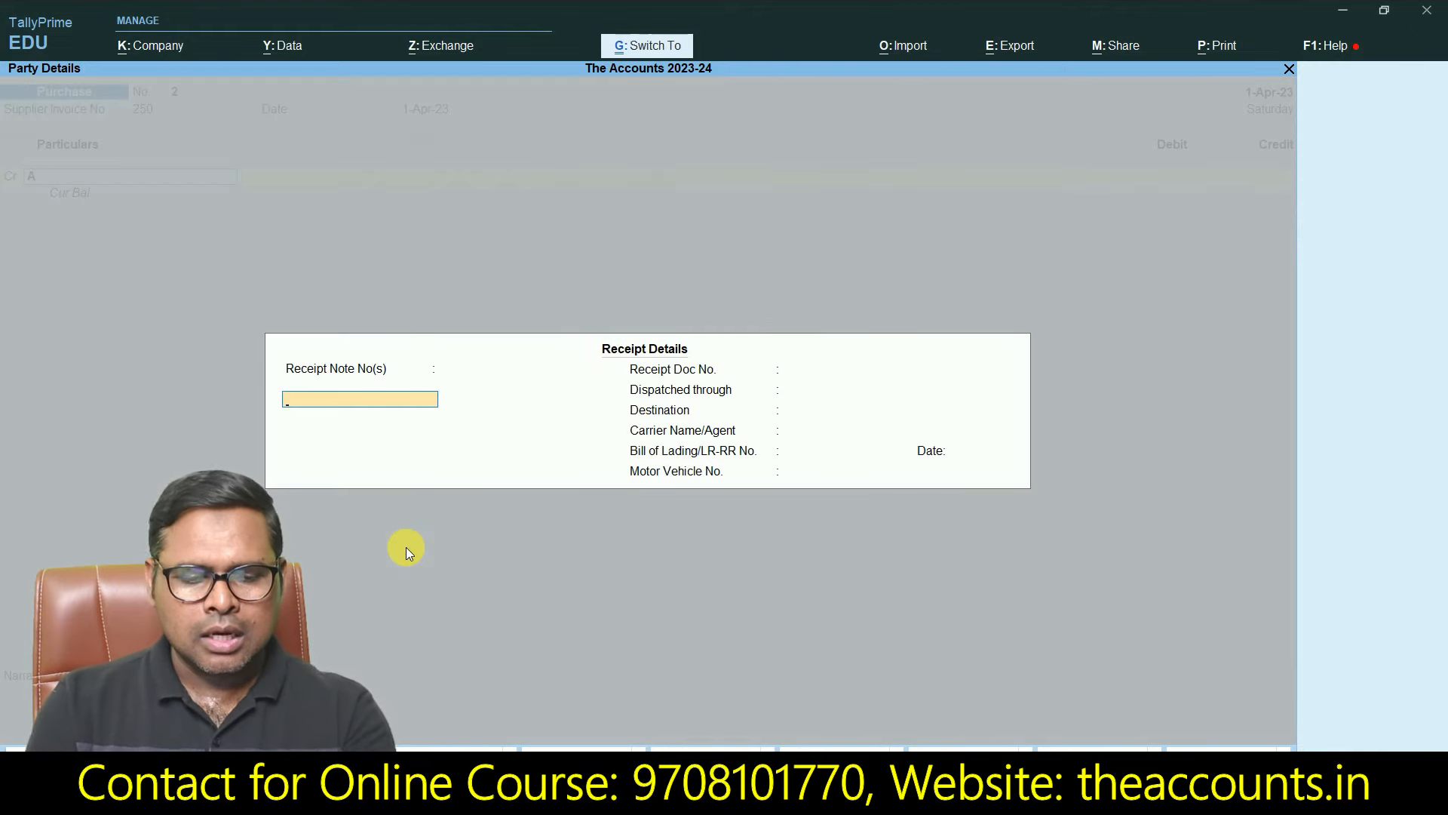
Step: Accept the blank receipt details and default party details, and credit ledger A with 2,500
key(Return)
key(ctrl+a)
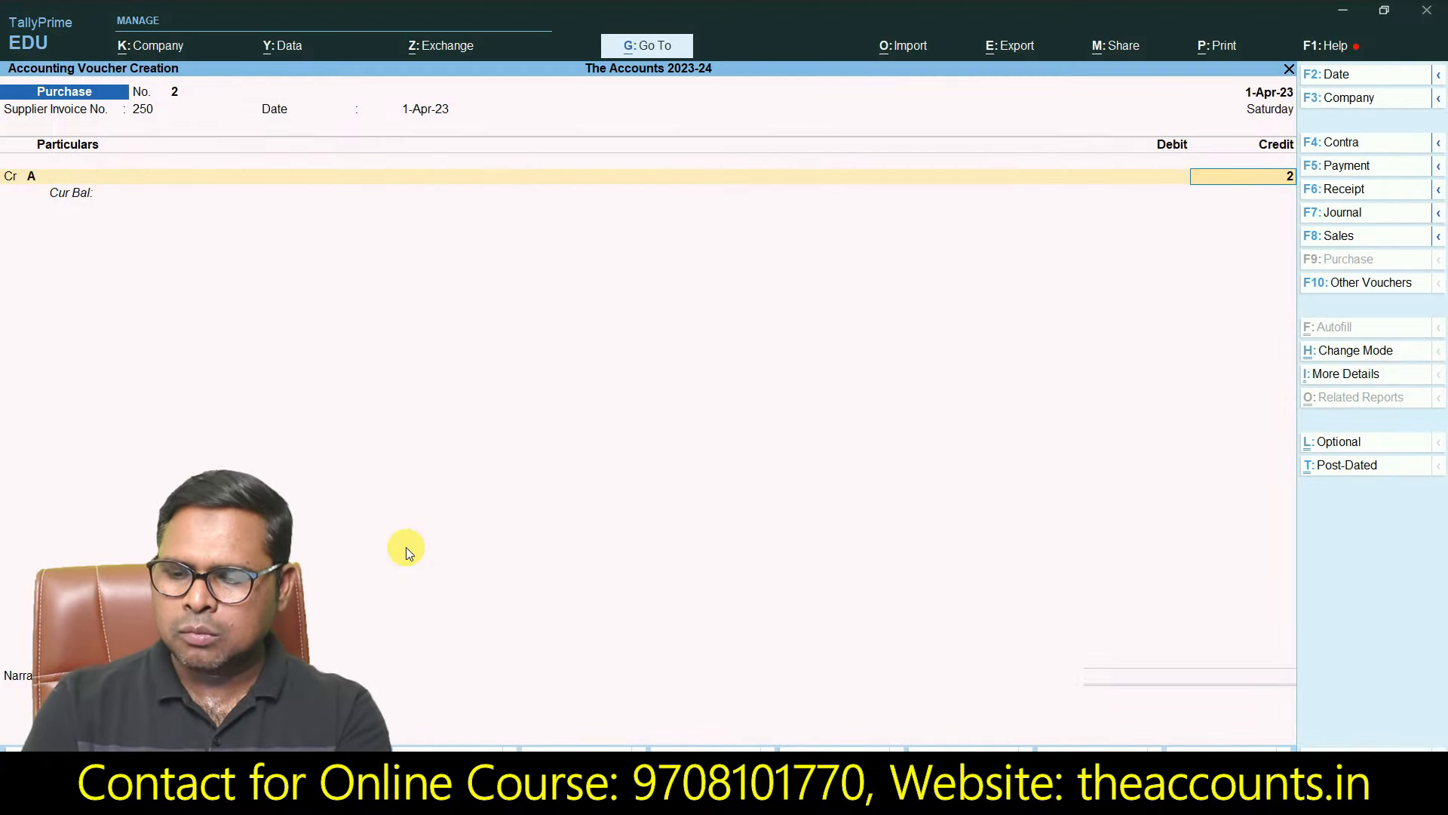
text(2500)
key(Return)
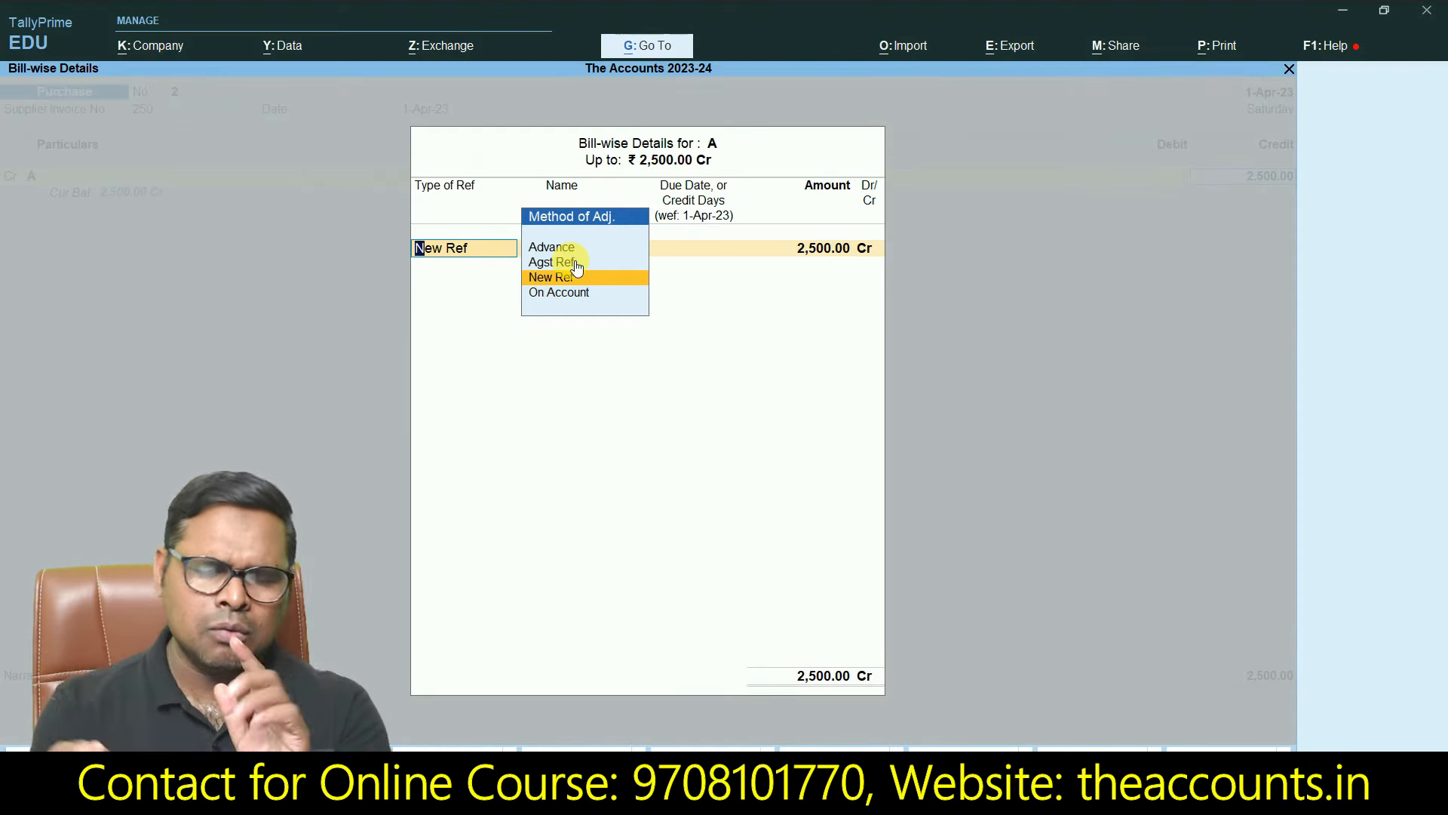
Step: Allocate A's 2,500 credit to a New Ref named 250 without a due date or credit days
key(Return)
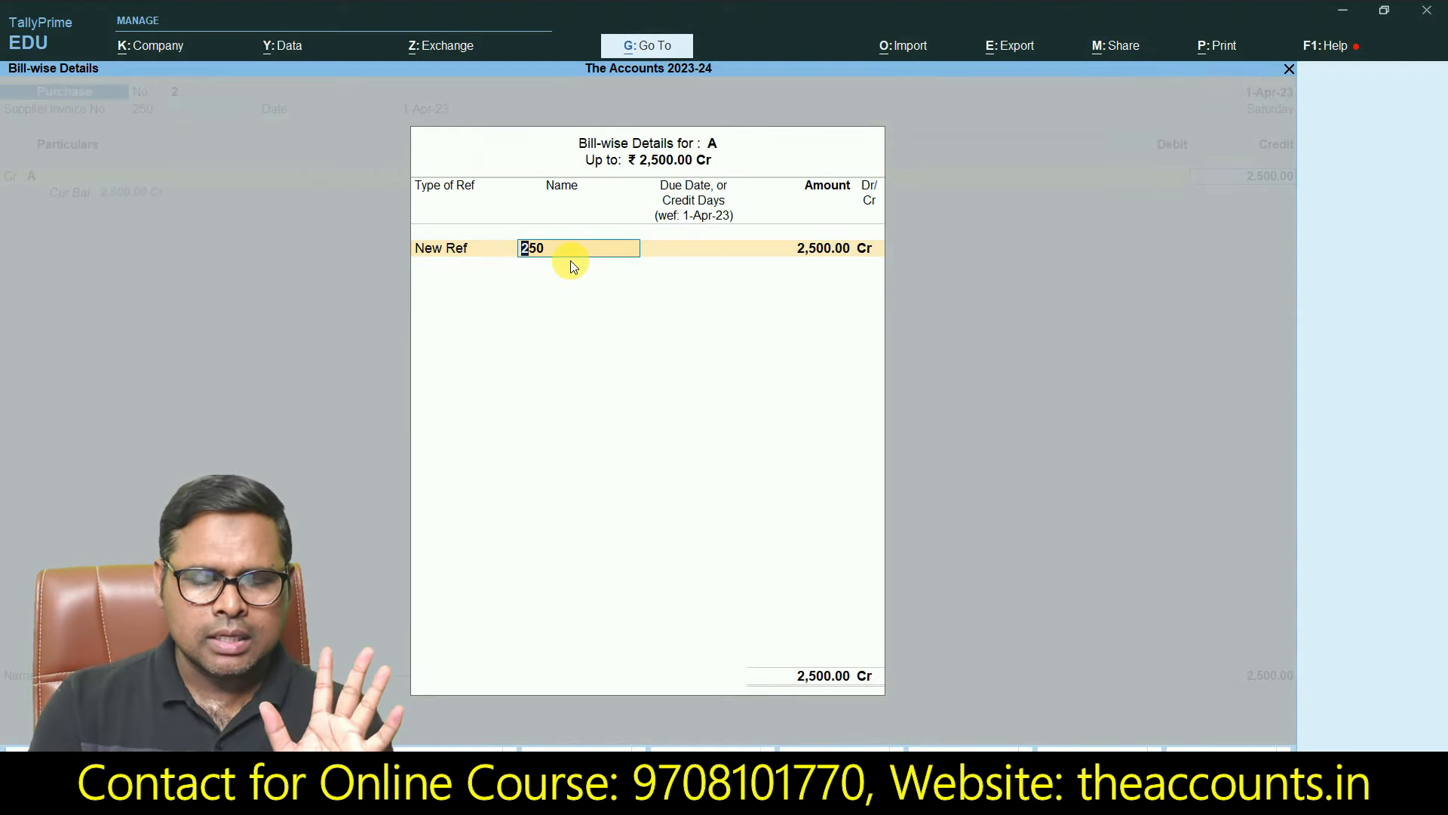
key(Return)
key(Return)
key(Return)
key(Return)
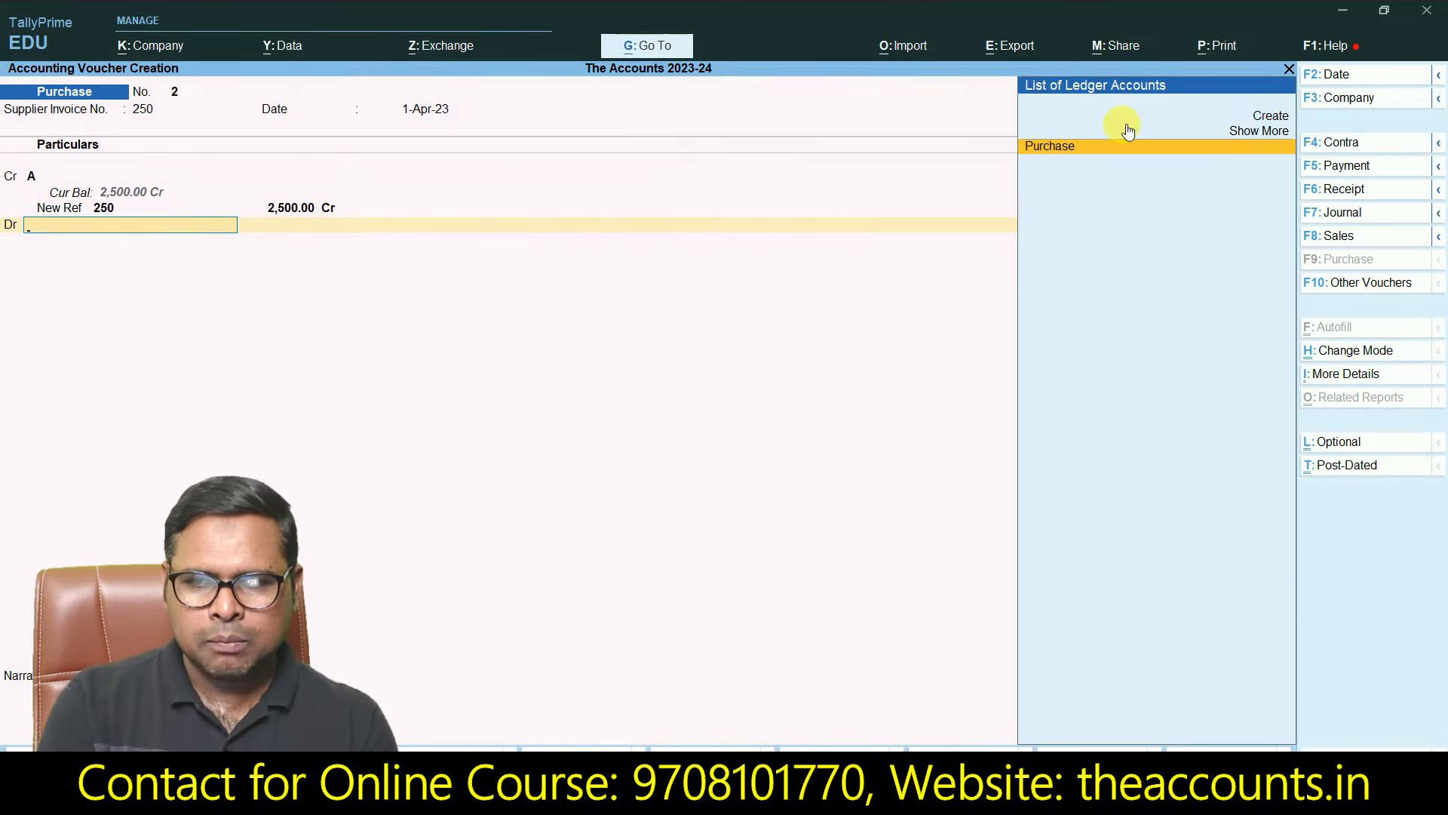
key(ctrl)
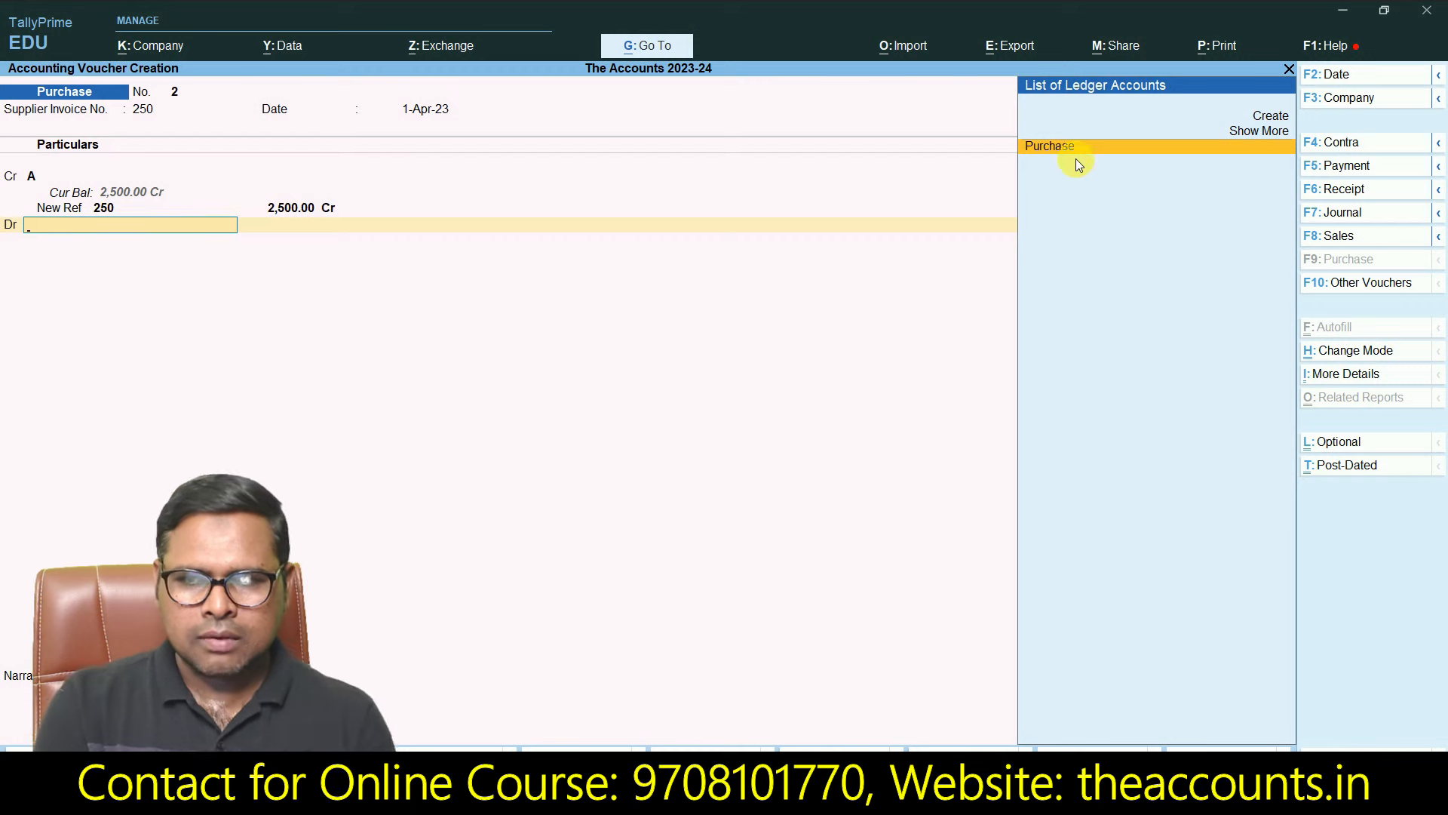
Step: Debit the Purchase ledger with 2,500 against A and leave its inventory allocation empty
key(Return)
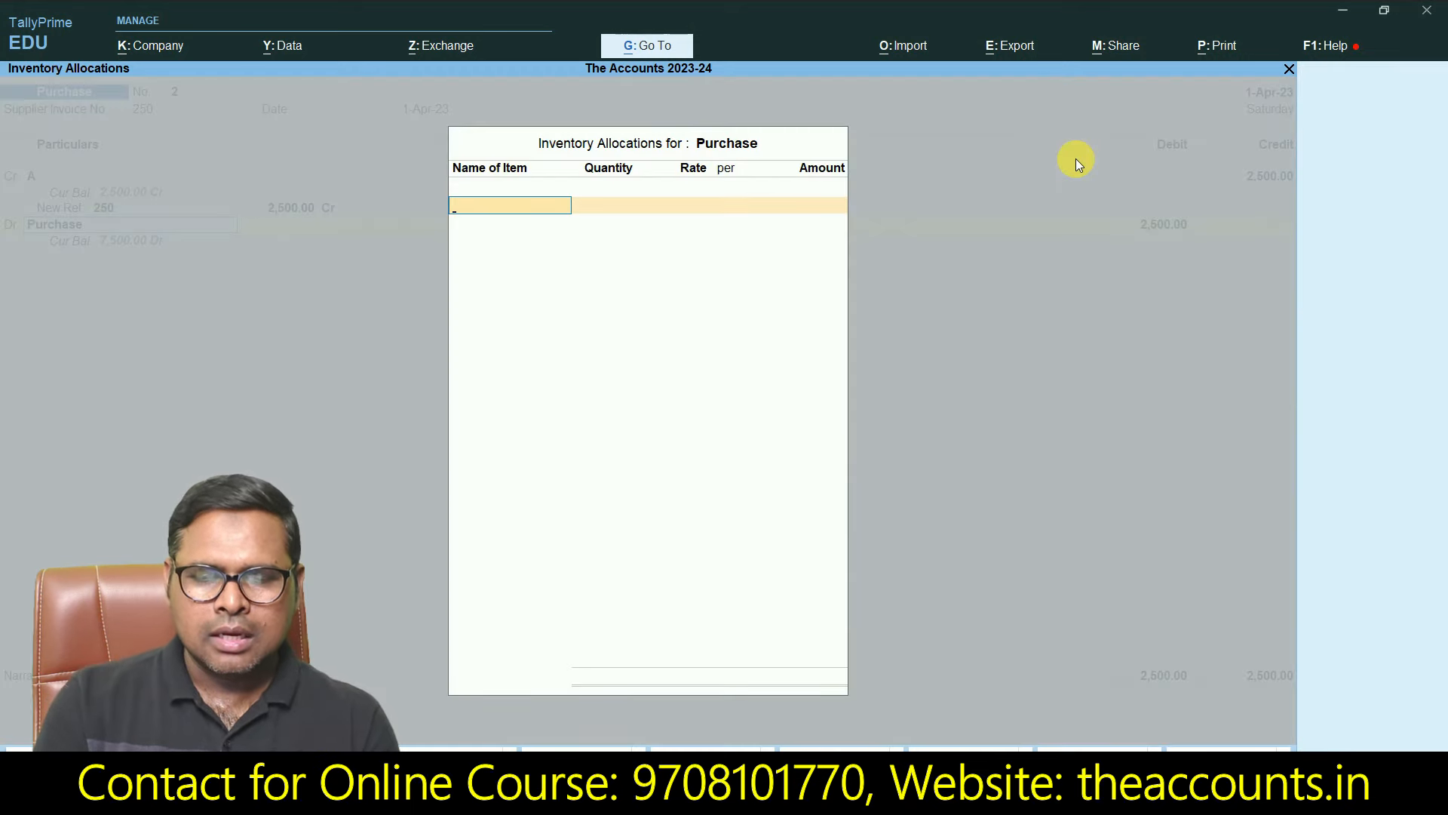
key(Escape)
key(Return)
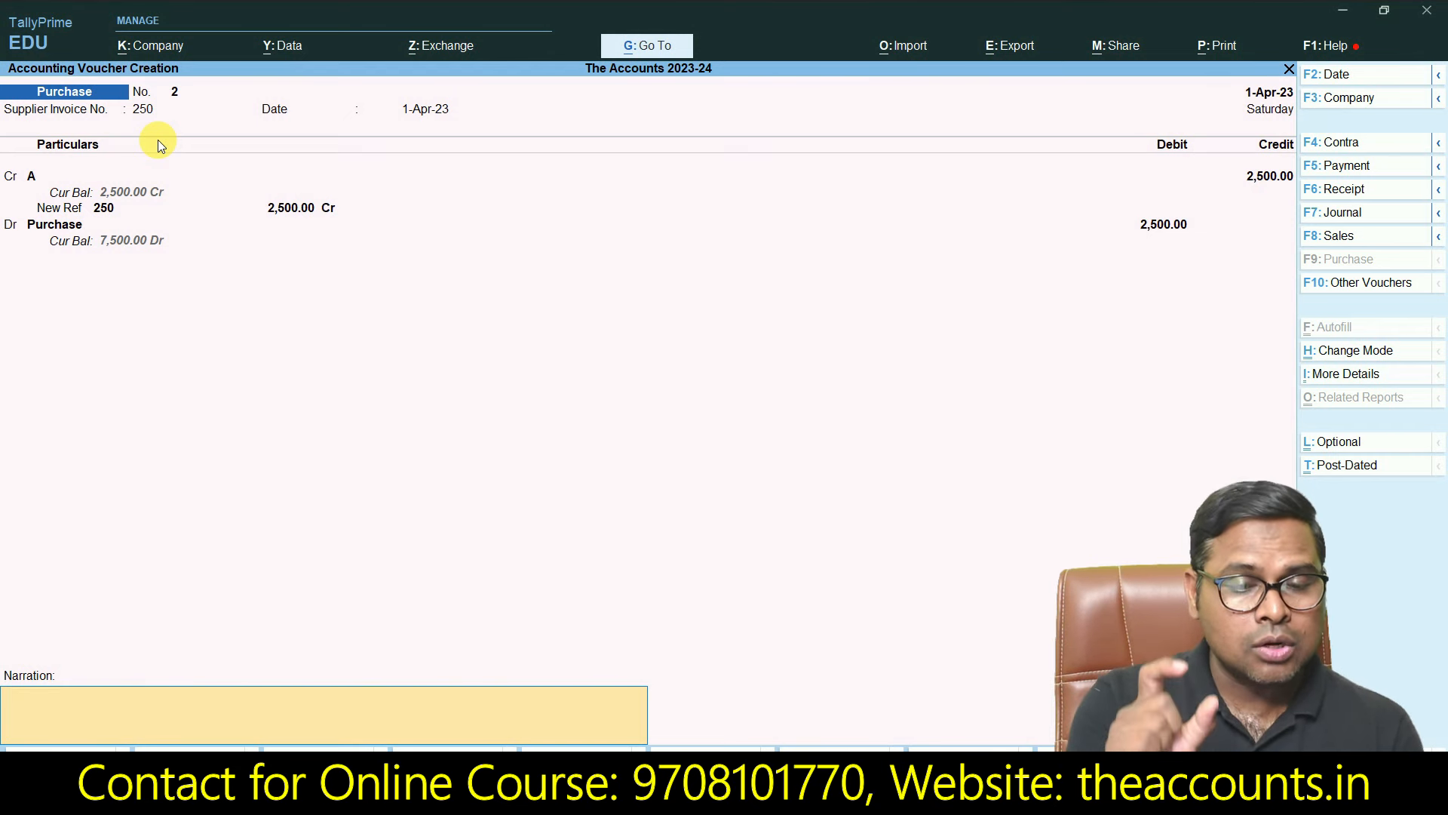
Step: Enter the narration "BILL NO . 250" and save the credit Purchase voucher
key(ctrl)
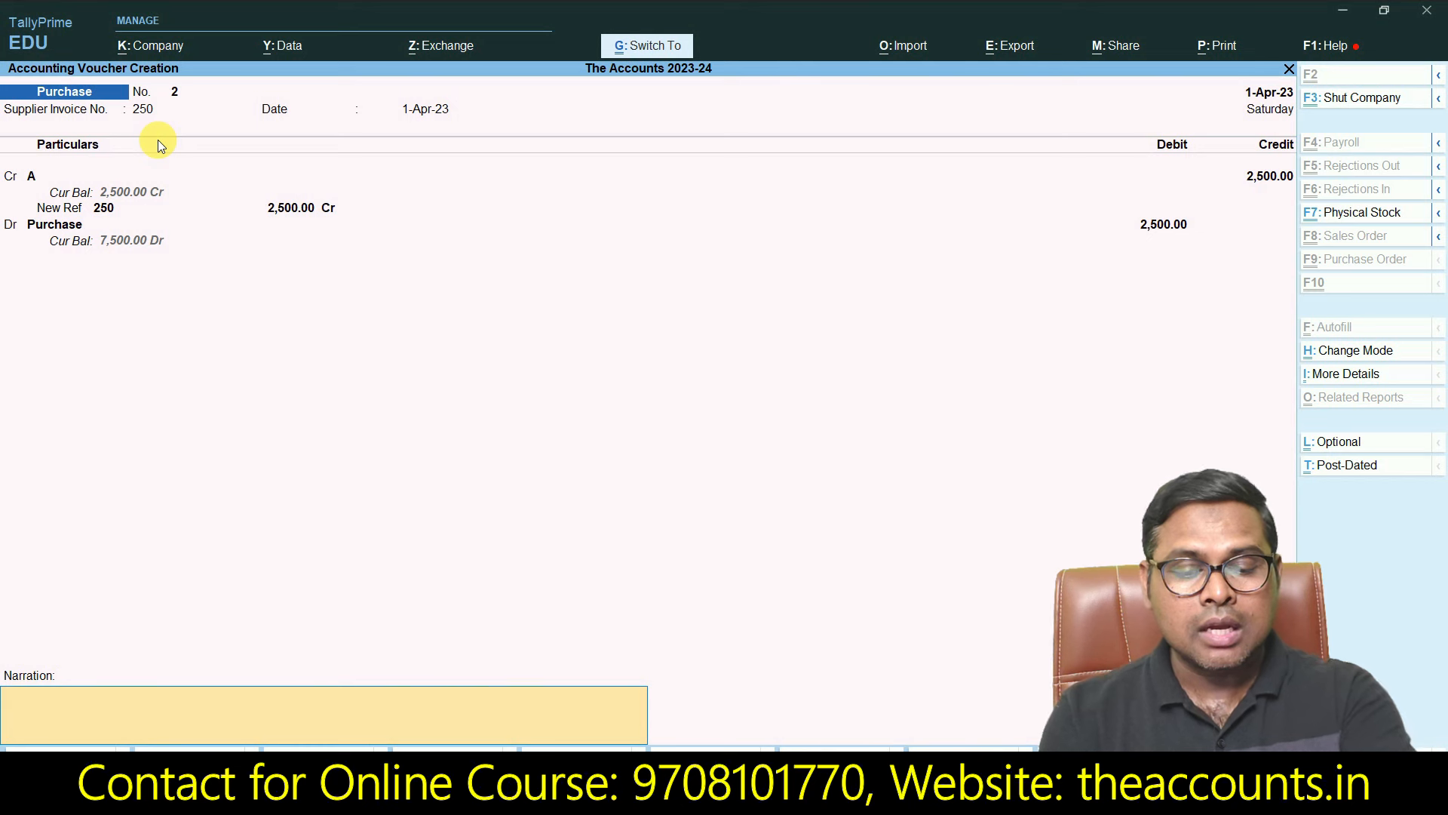
text(BILL NO . 151)
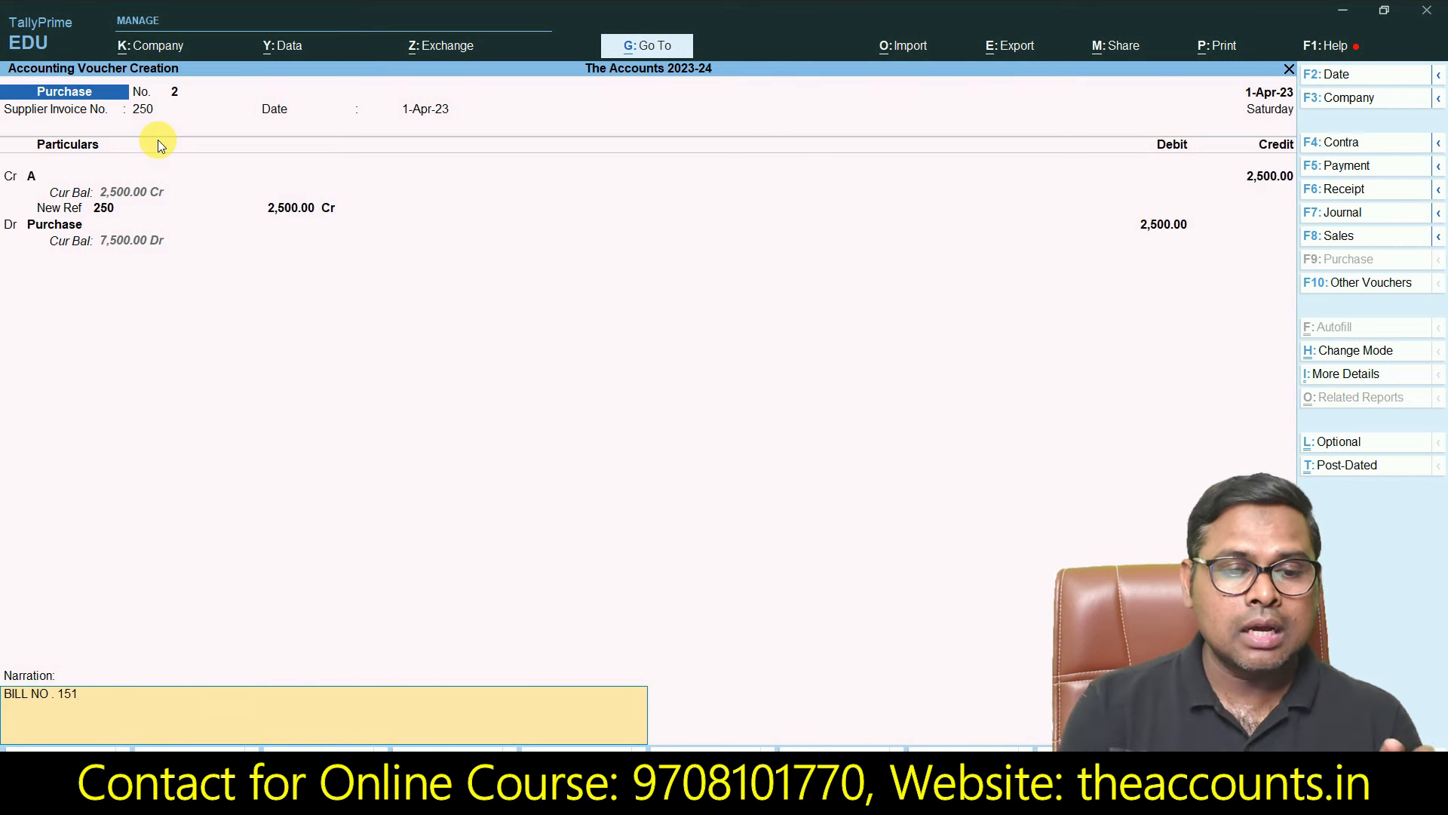
key(BackSpace)
key(BackSpace)
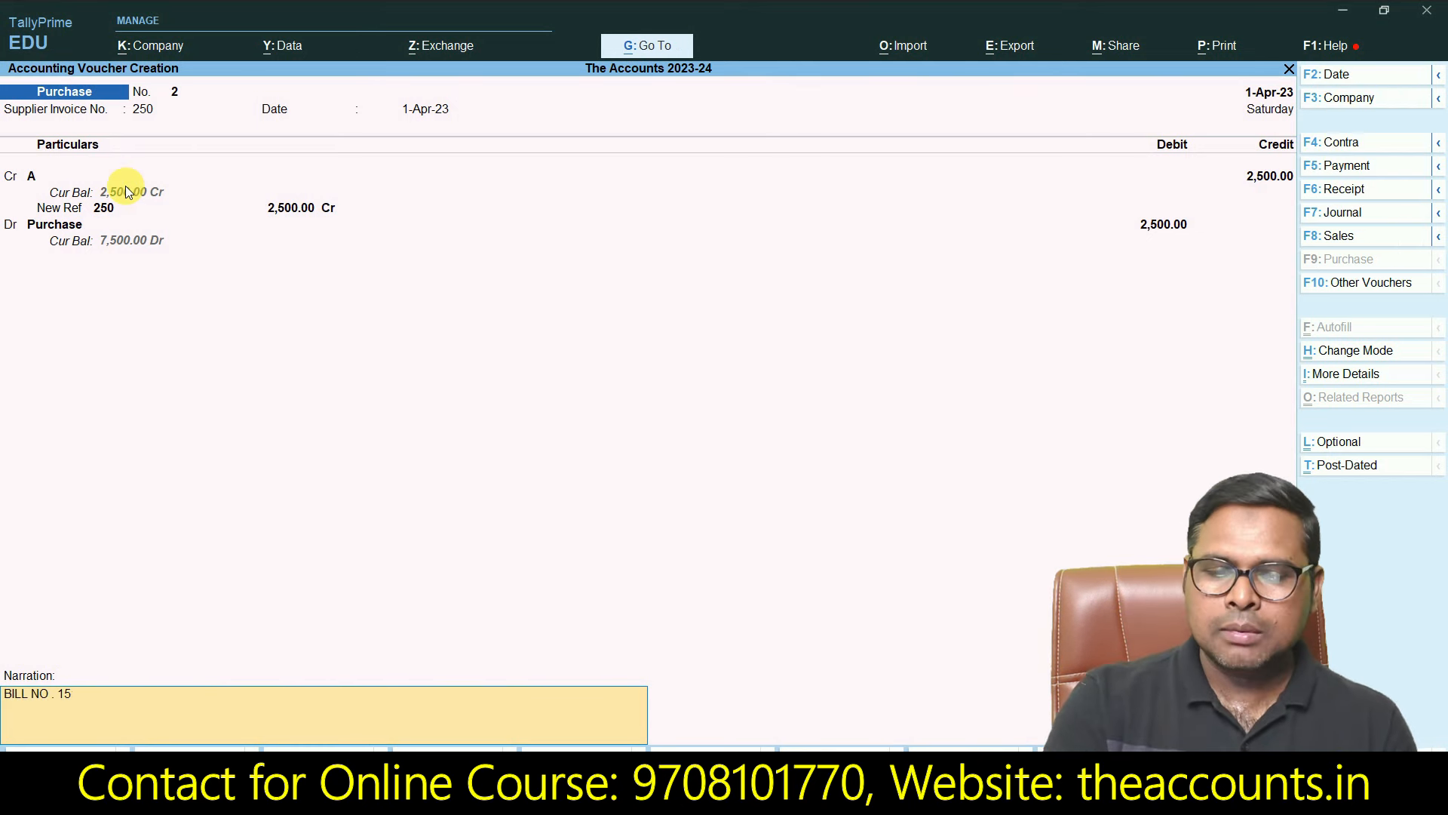
key(BackSpace)
text(250)
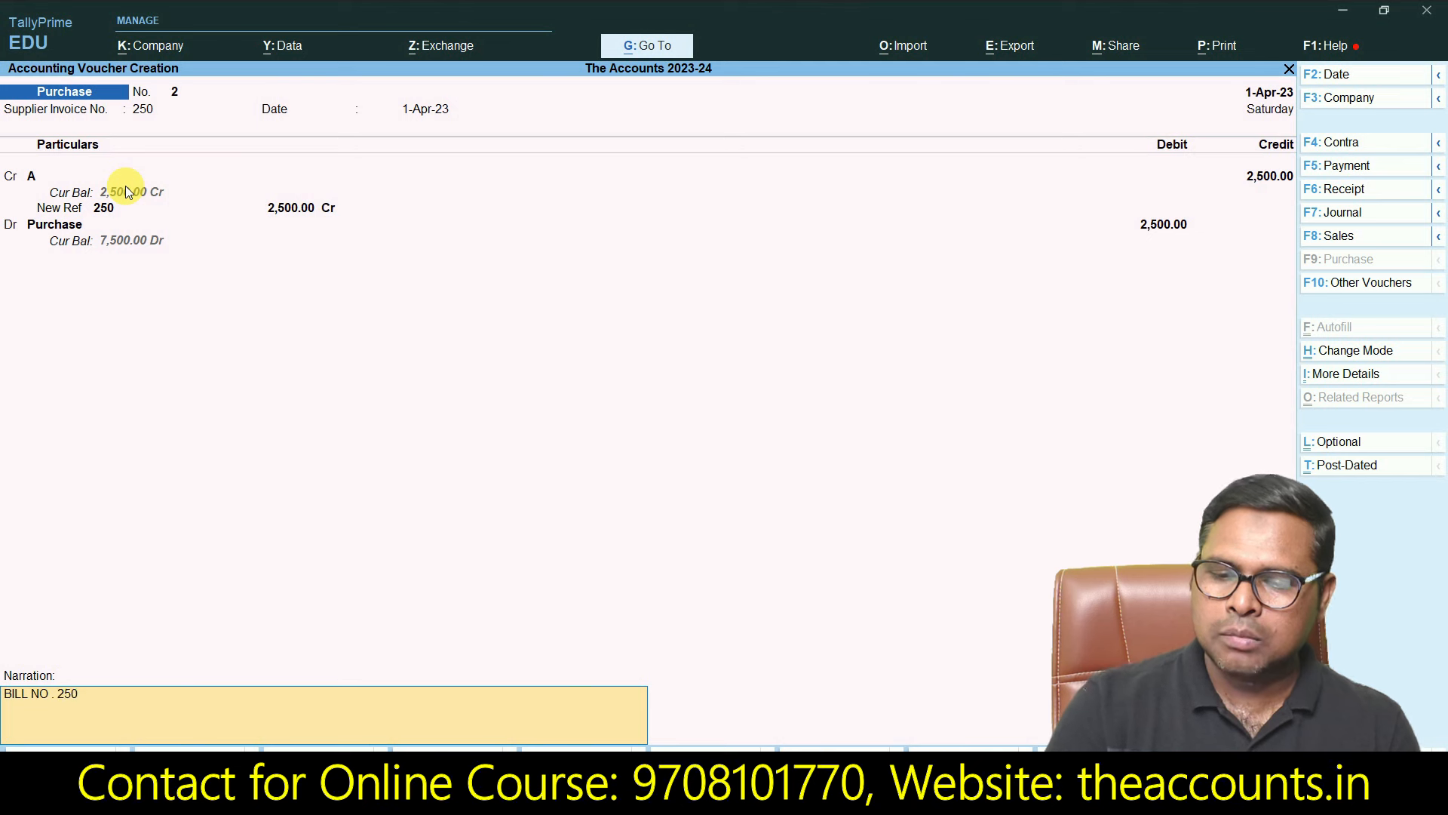
key(Return)
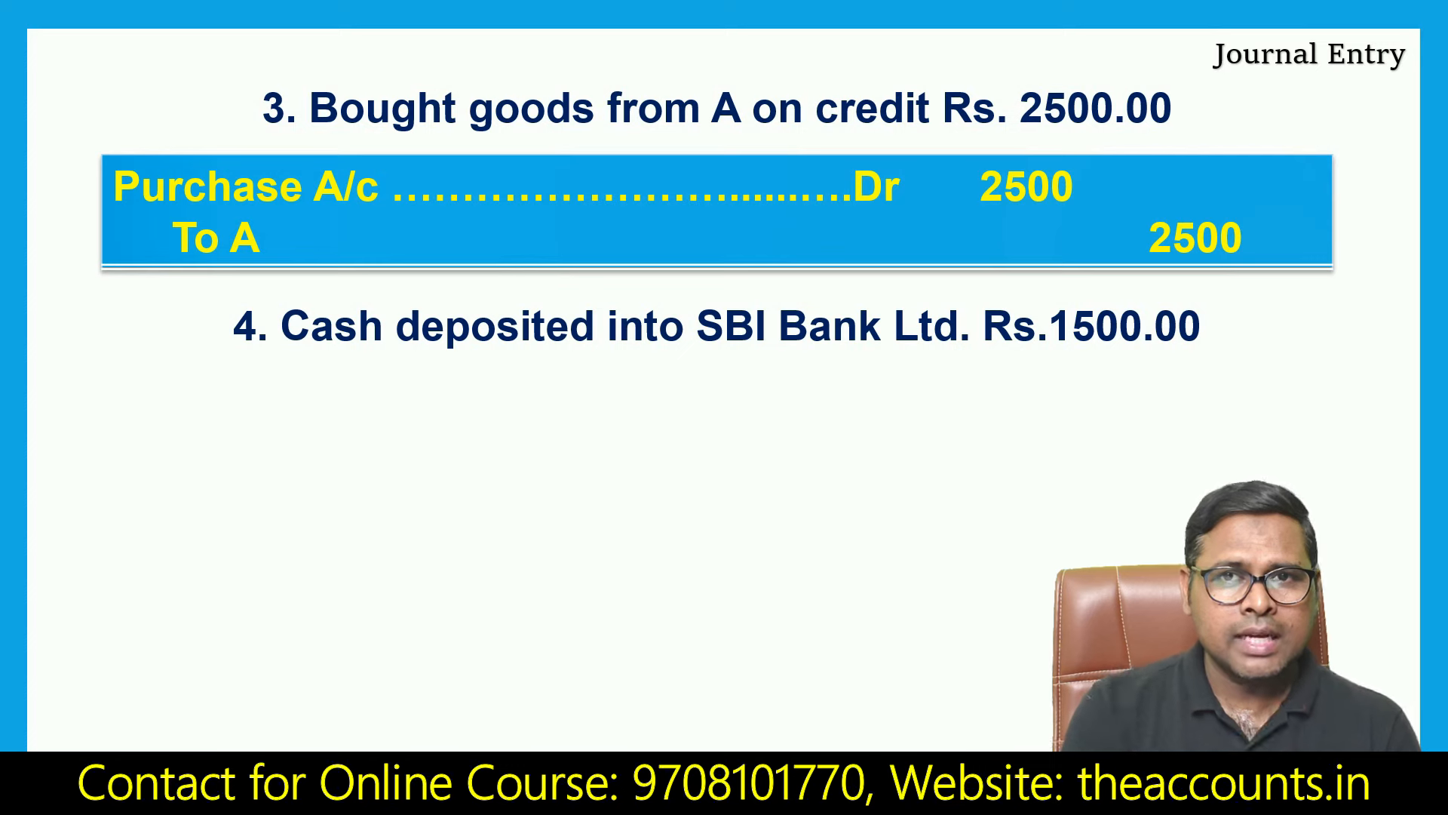
click(297, 393)
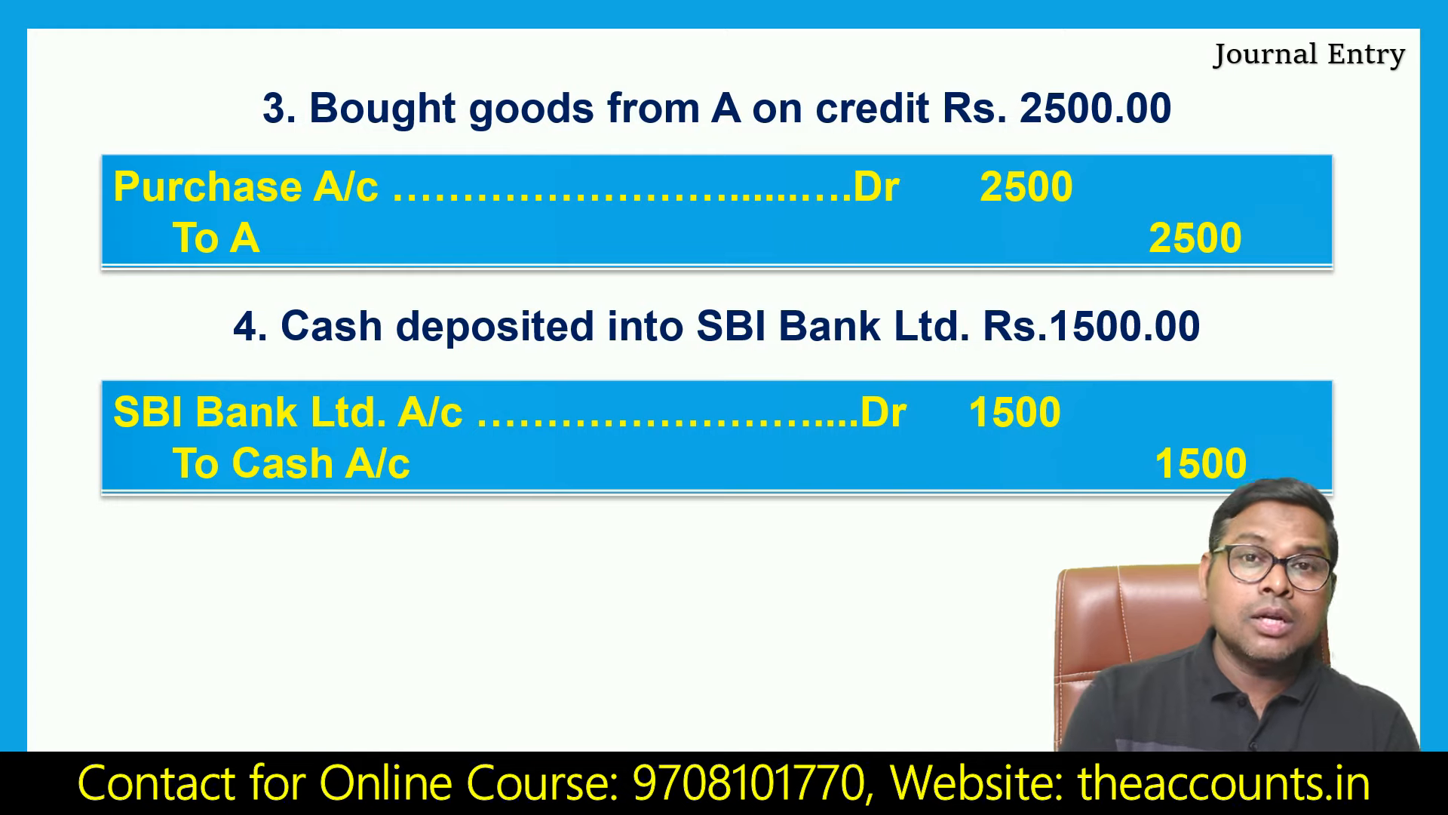
key(alt+Tab)
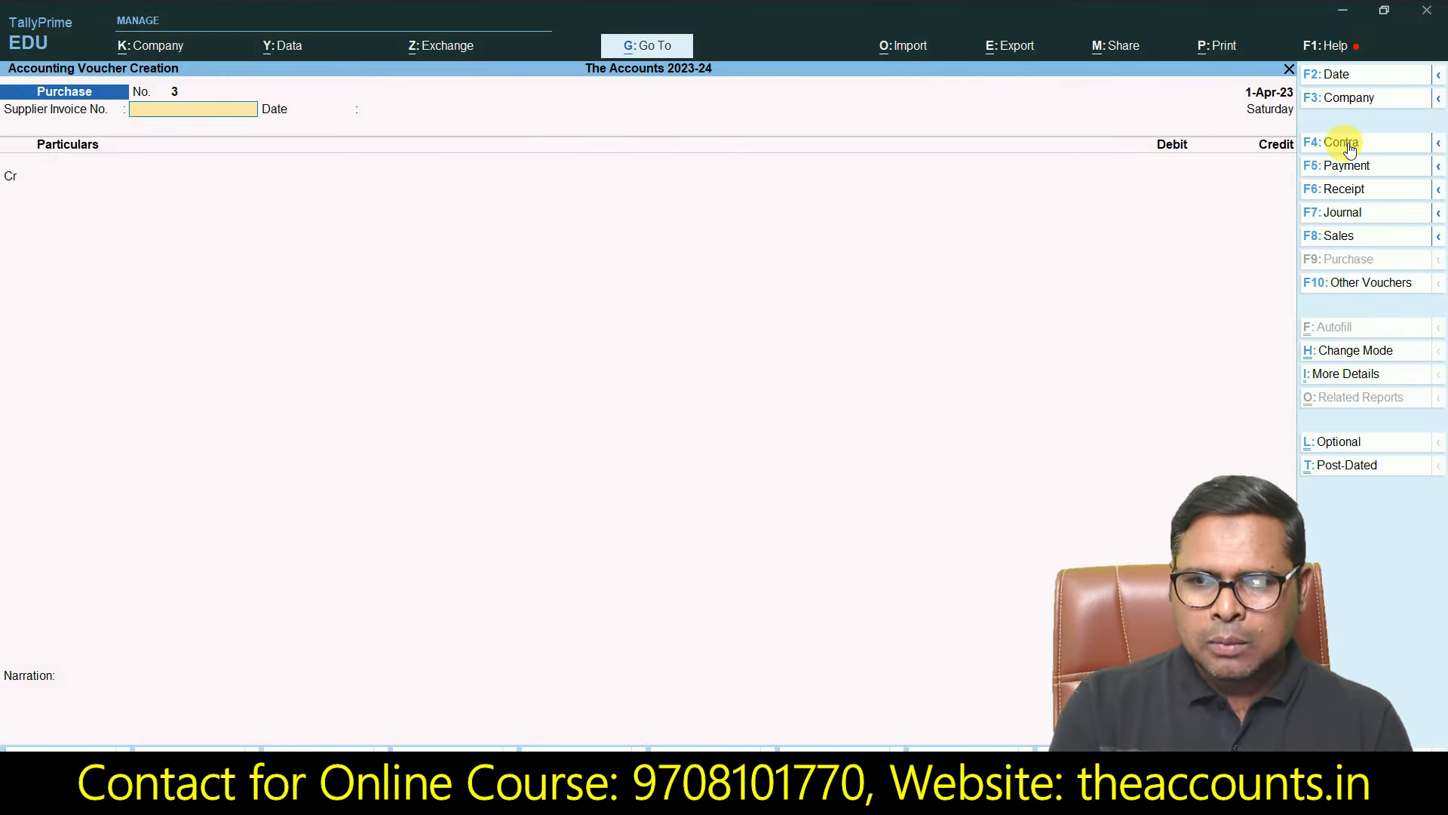
Step: Switch to a Contra voucher for the bank deposit and credit Cash with 1,500
key(ctrl)
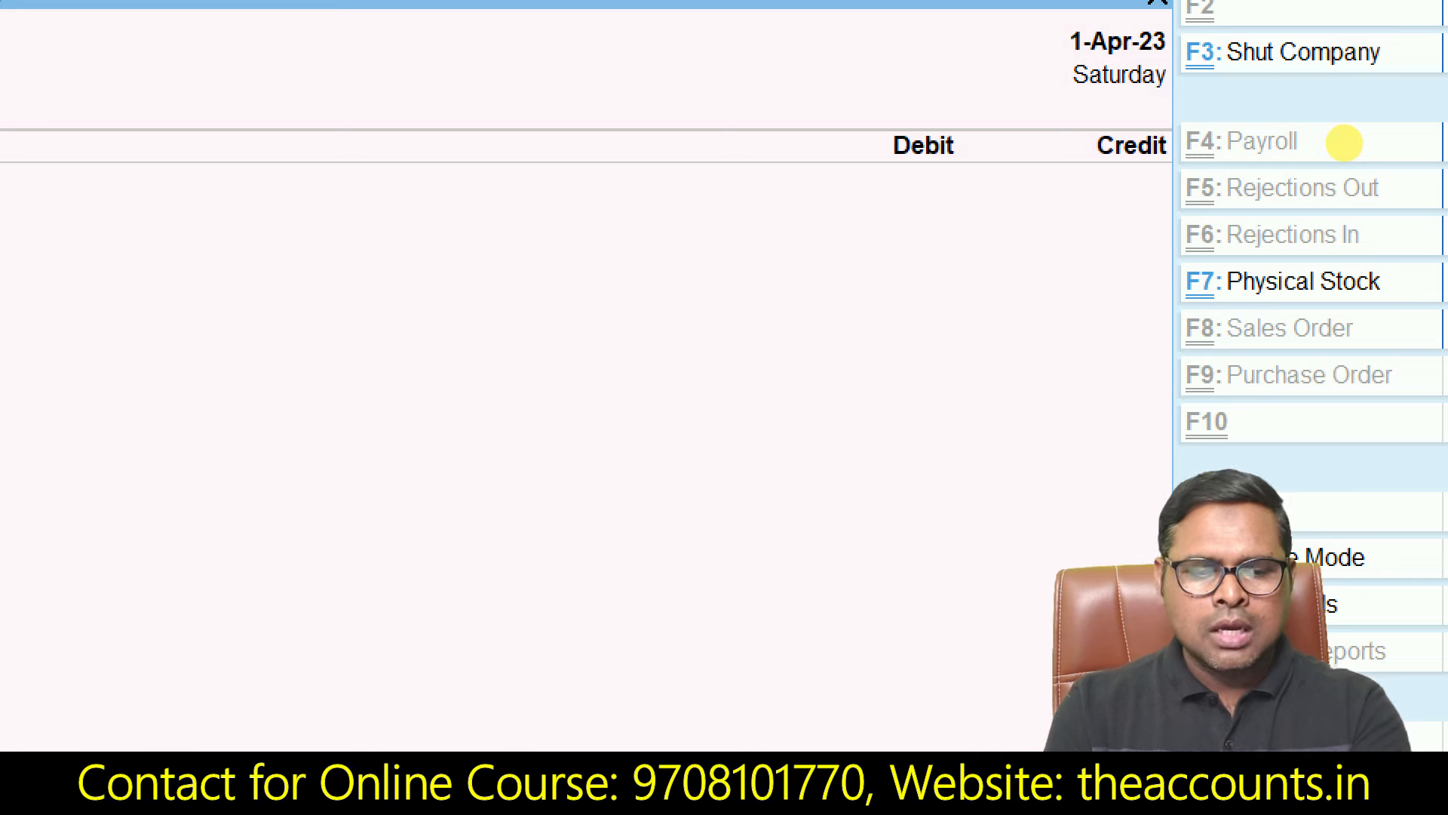
click(1335, 142)
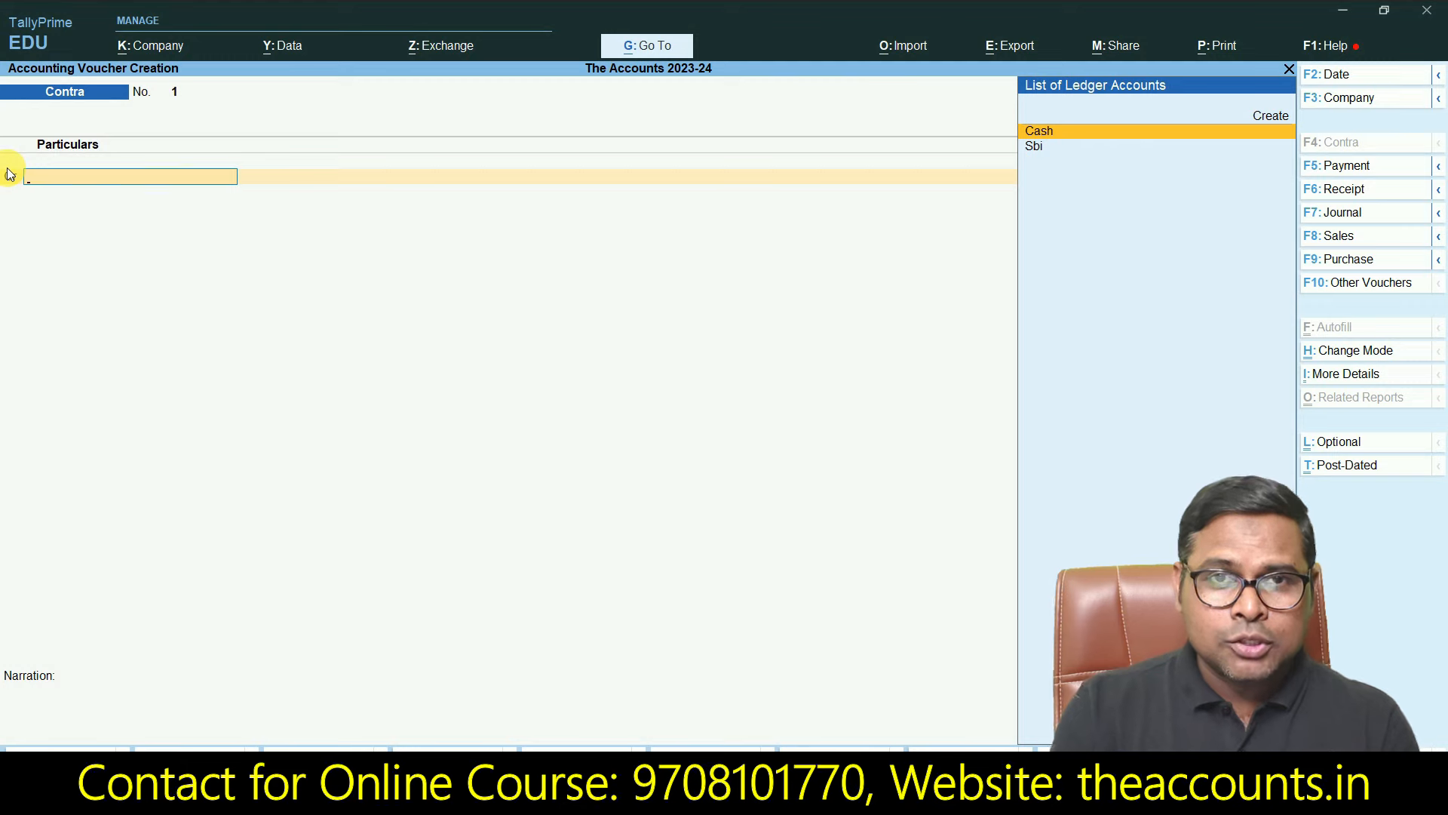
key(ctrl)
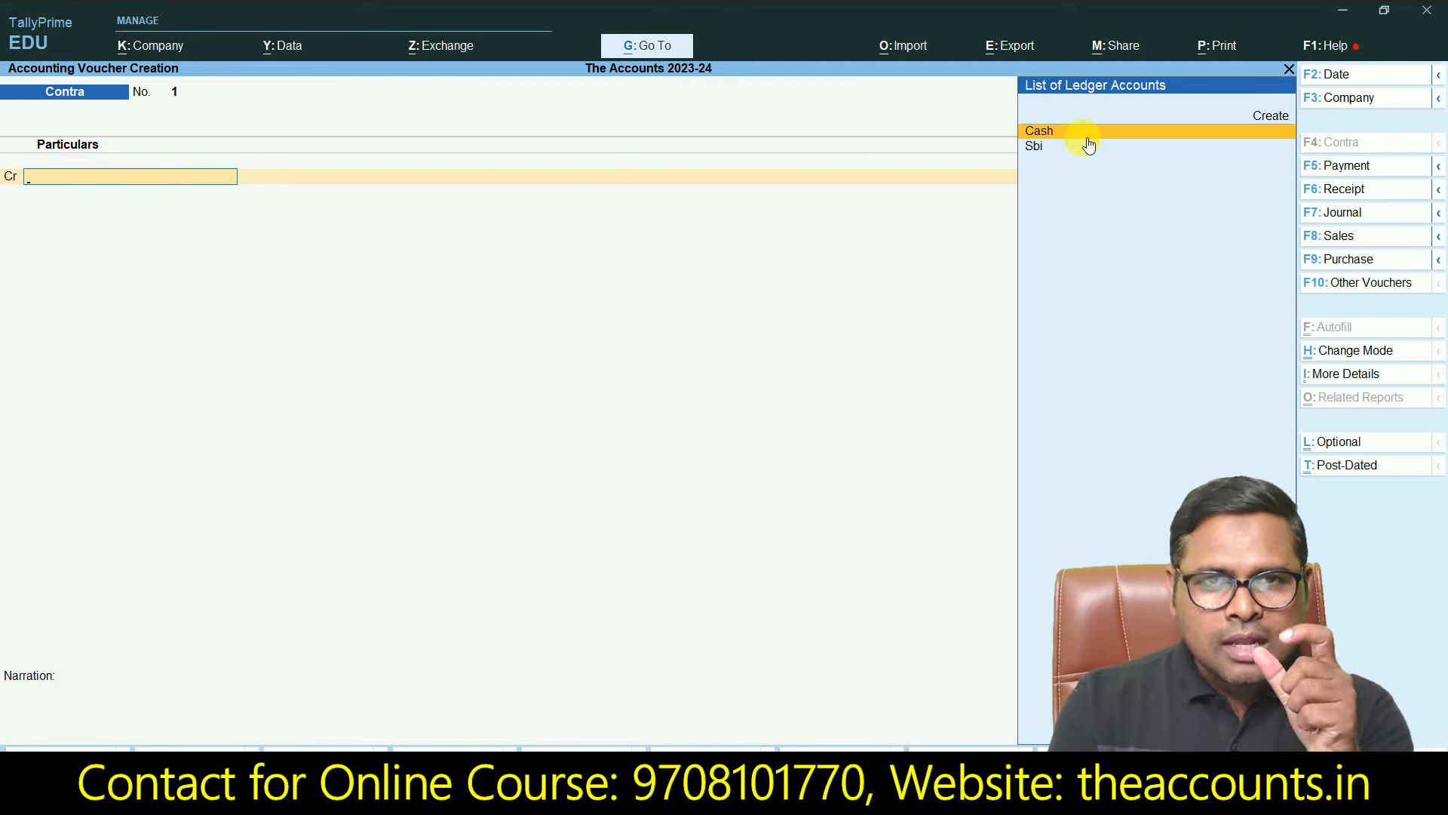
click(1086, 138)
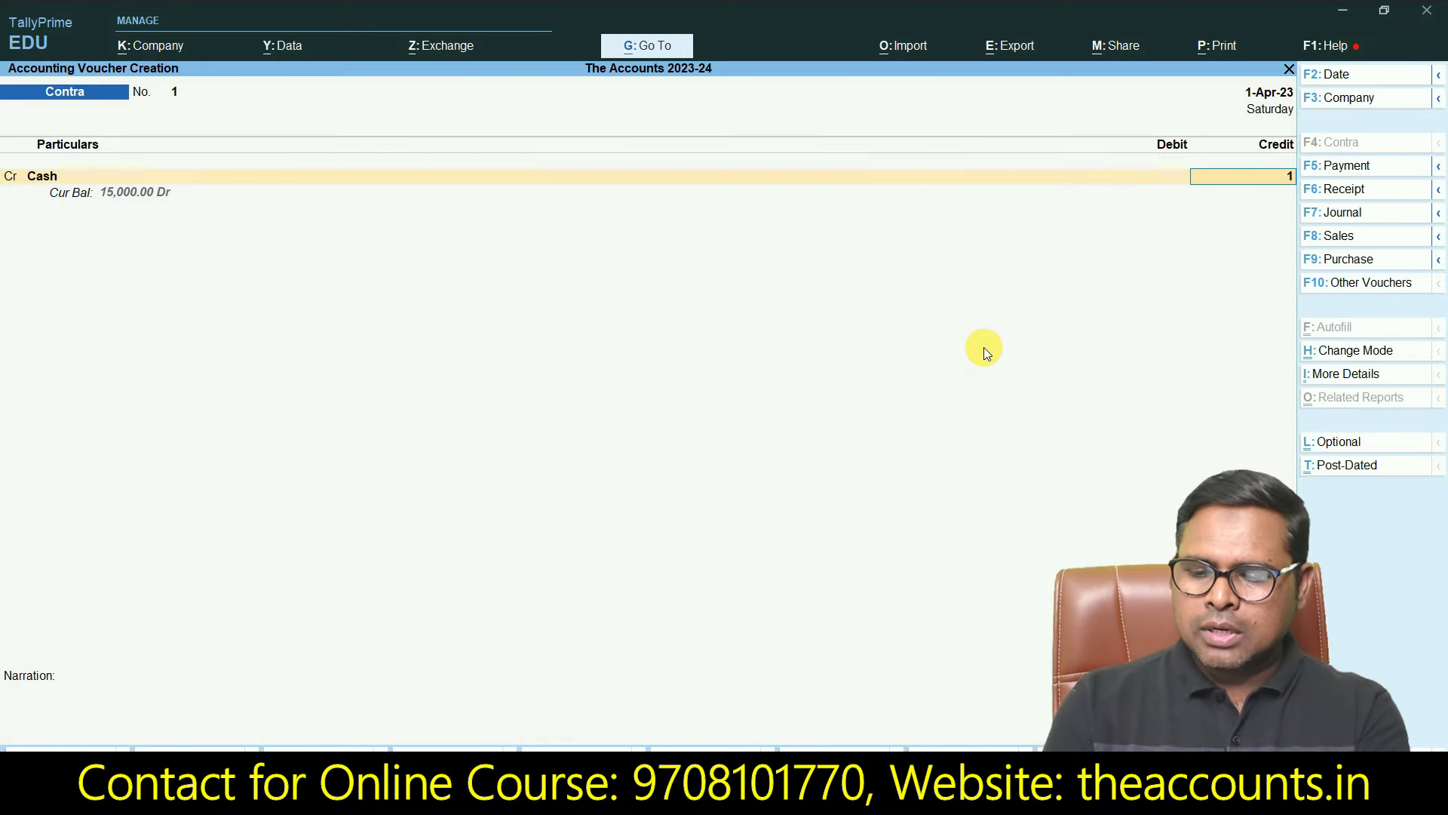
text(1500)
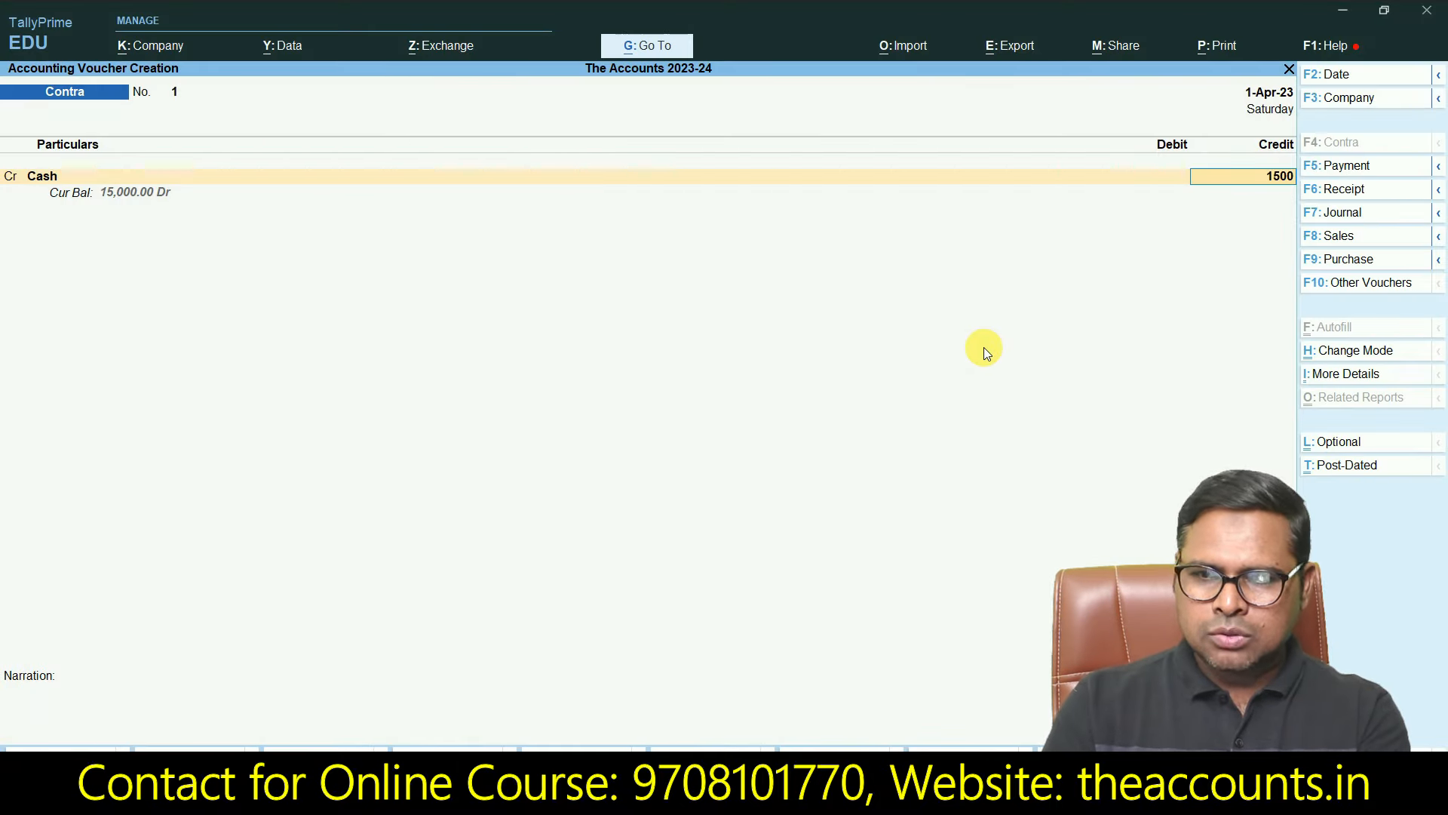
key(Return)
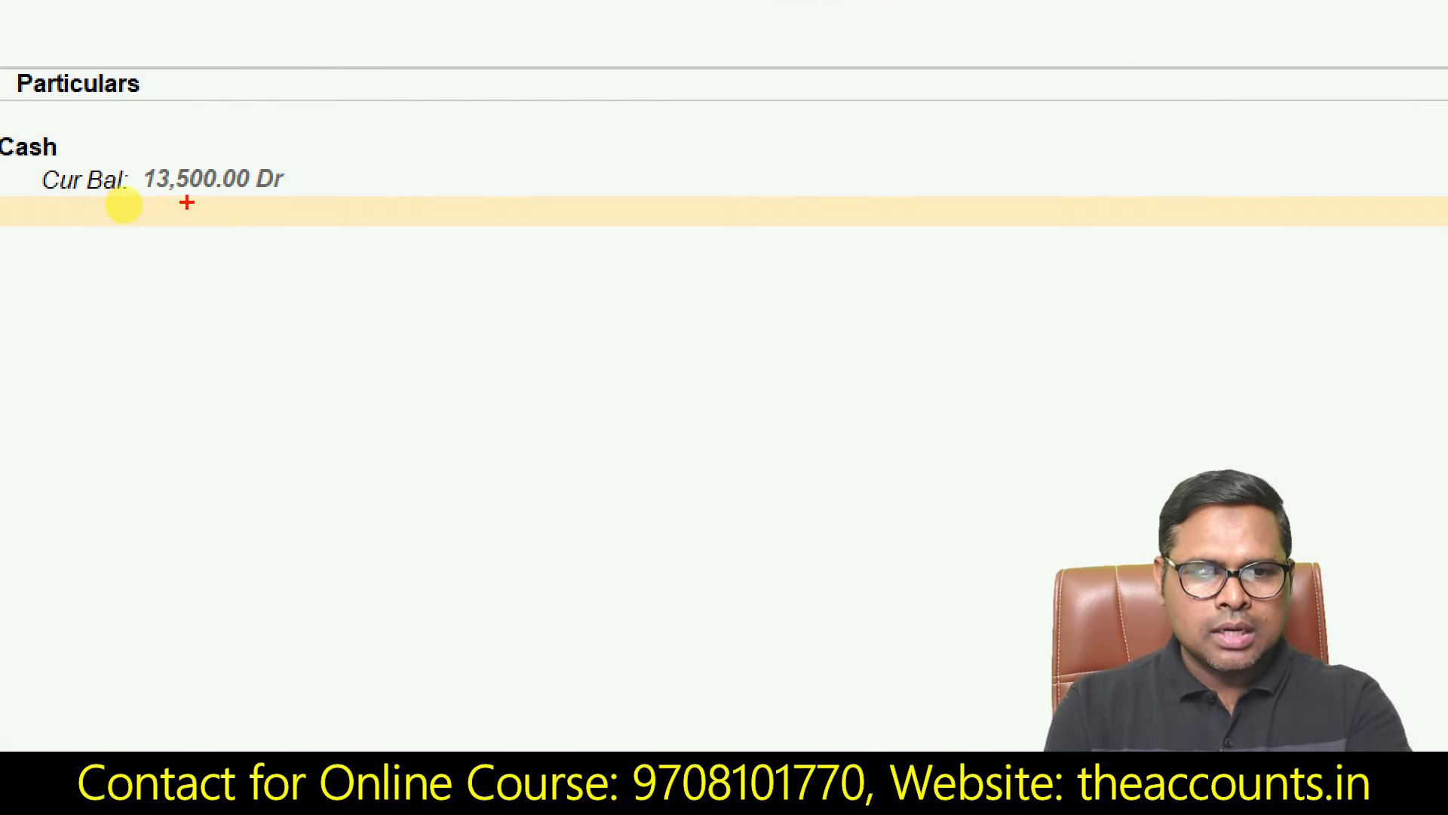
Step: Debit the Sbi ledger with 1,500 and keep Cash as the transaction type in its bank allocation
mouse_move(219, 203)
mouse_down()
mouse_move(261, 178)
mouse_move(215, 260)
mouse_move(243, 136)
mouse_up()
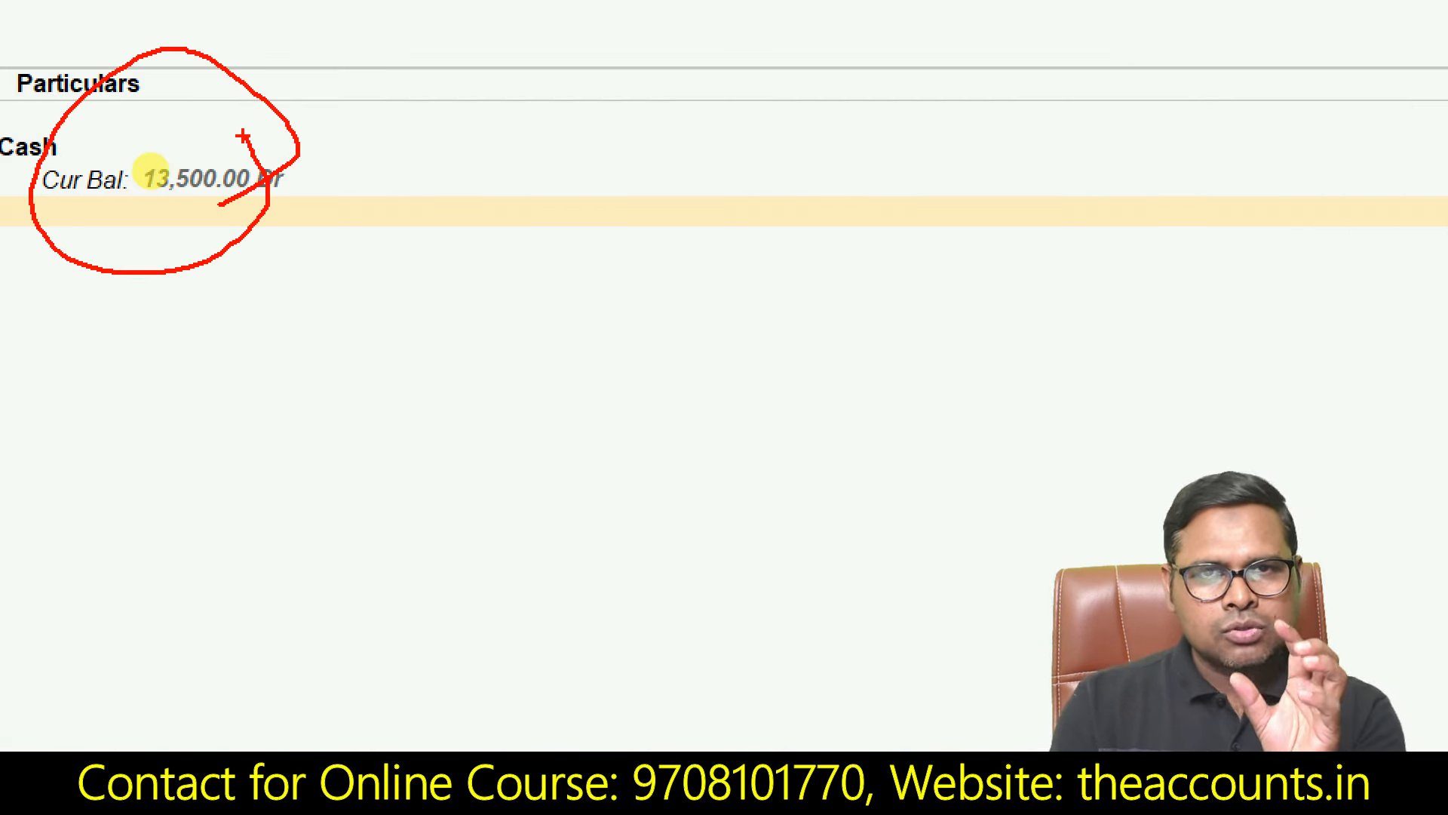
key(Escape)
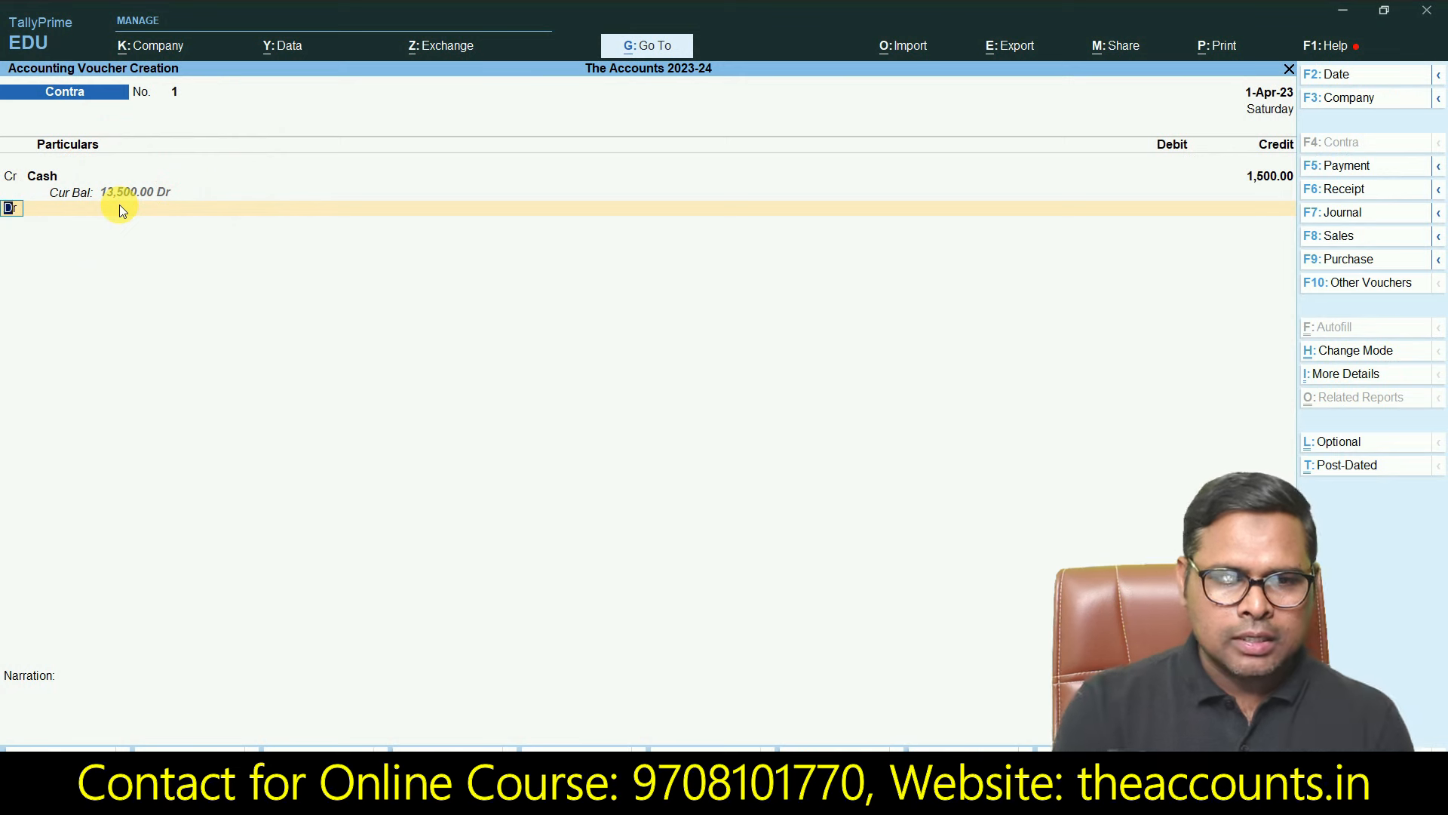
key(Return)
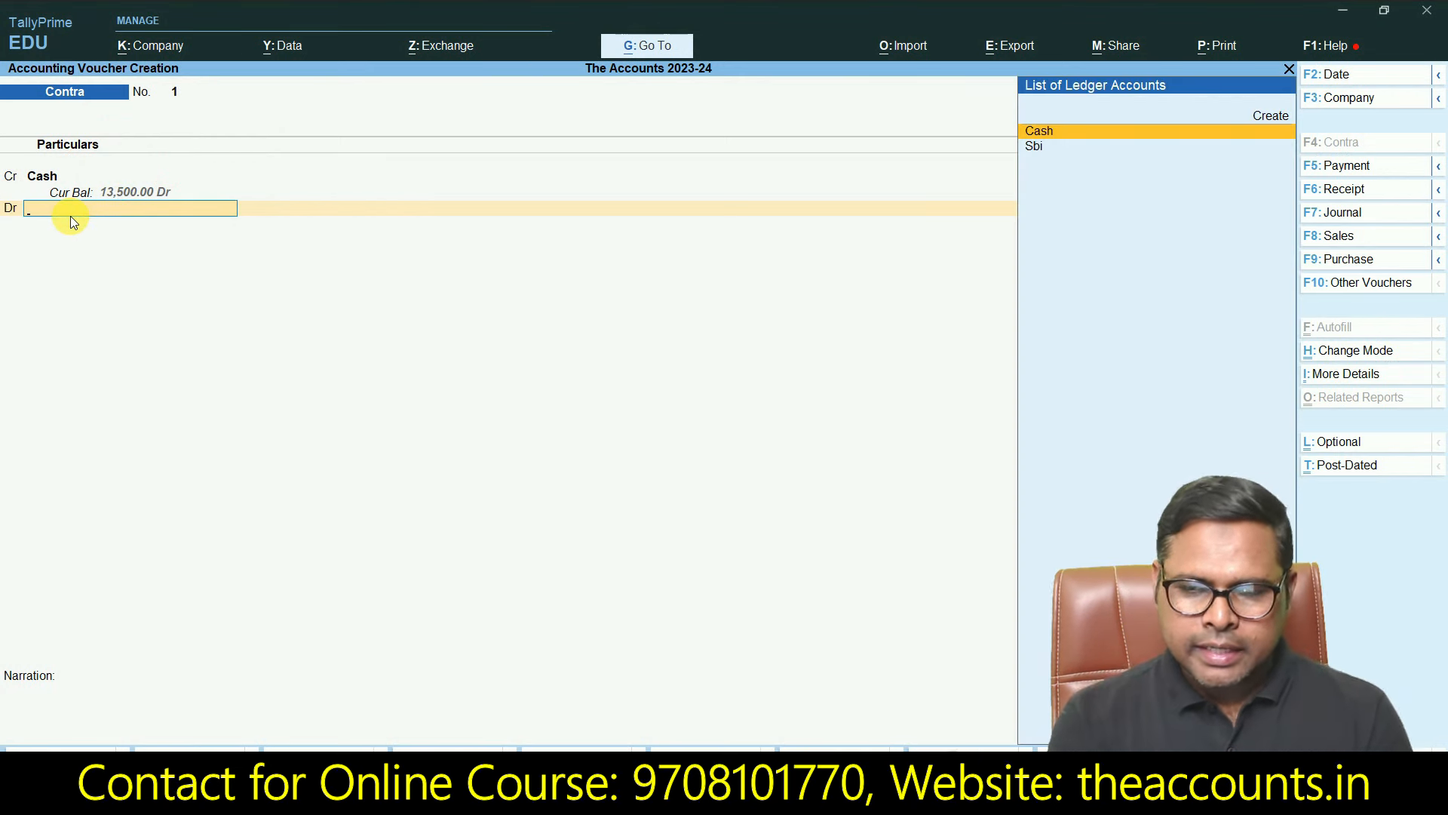
key(ctrl+1)
click(1020, 156)
mouse_move(1055, 156)
mouse_down()
mouse_move(1044, 168)
mouse_move(1066, 155)
mouse_up()
key(Escape)
key(Return)
key(Return)
key(Return)
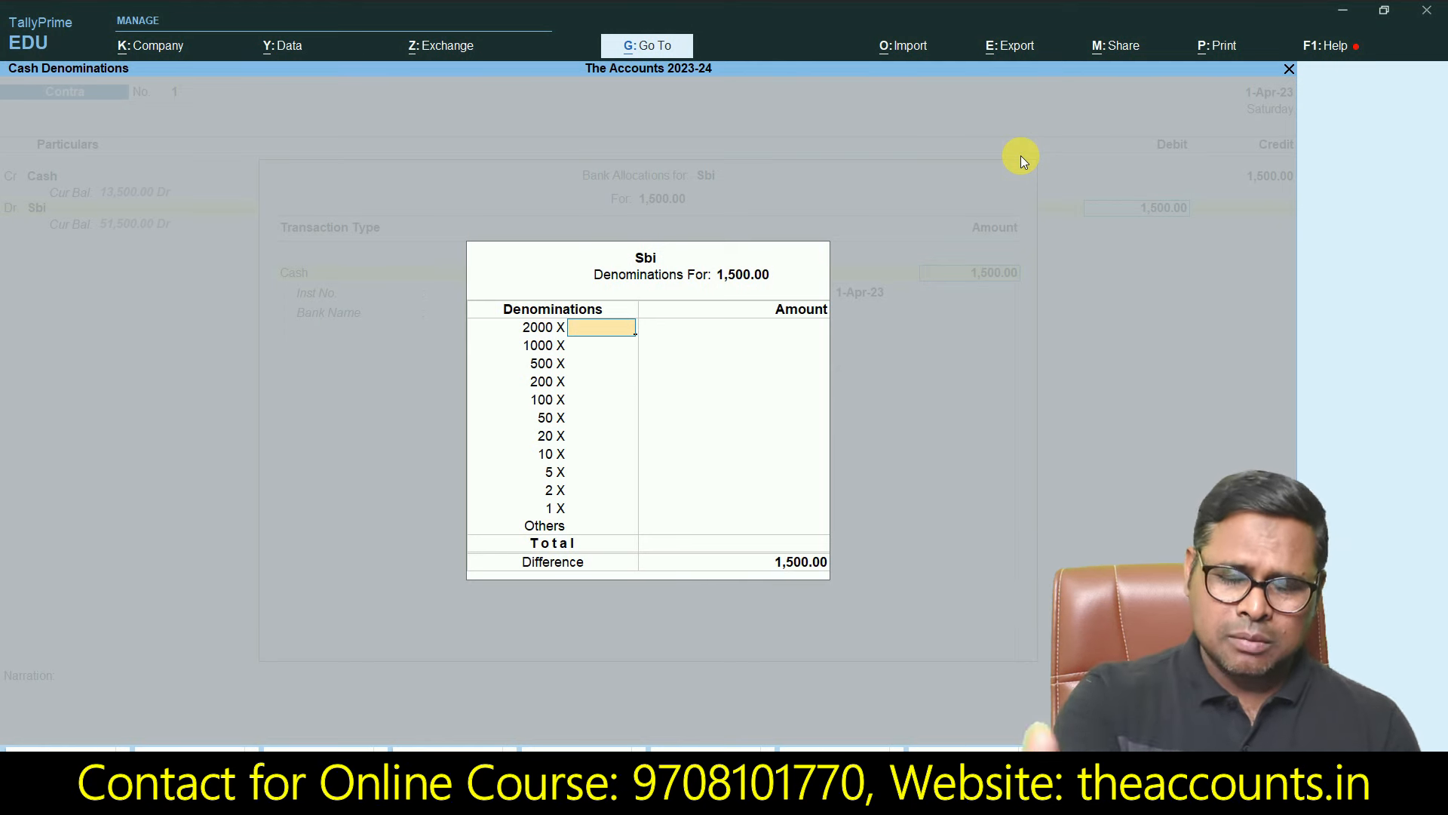
Step: Leave all cash denominations for Sbi blank and save the Contra voucher without a narration
key(Return)
key(Return)
key(Return)
key(Return)
key(Return)
key(Return)
key(Return)
key(Return)
key(Return)
key(Return)
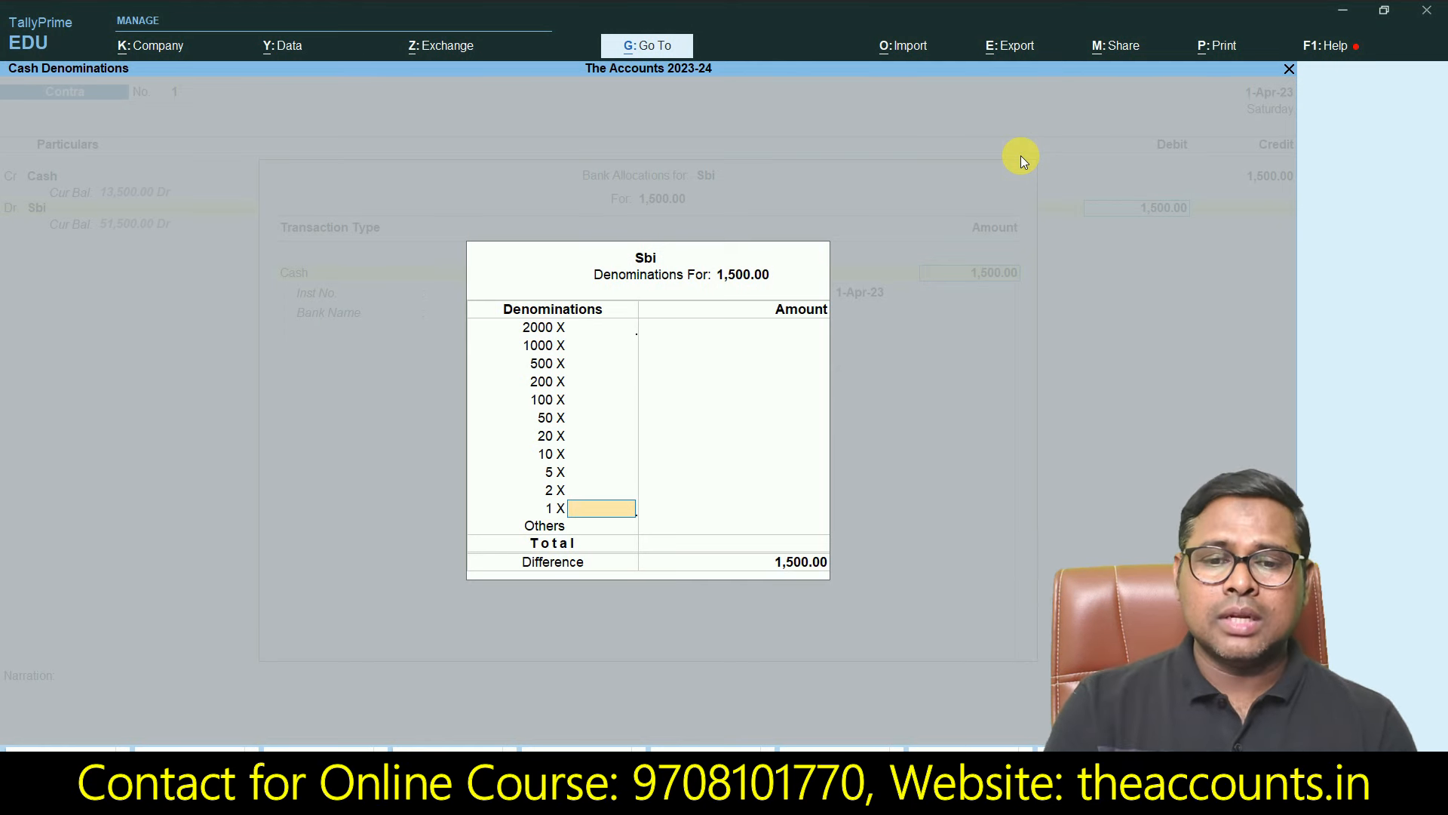
key(Return)
key(Return)
key(Return)
key(Return)
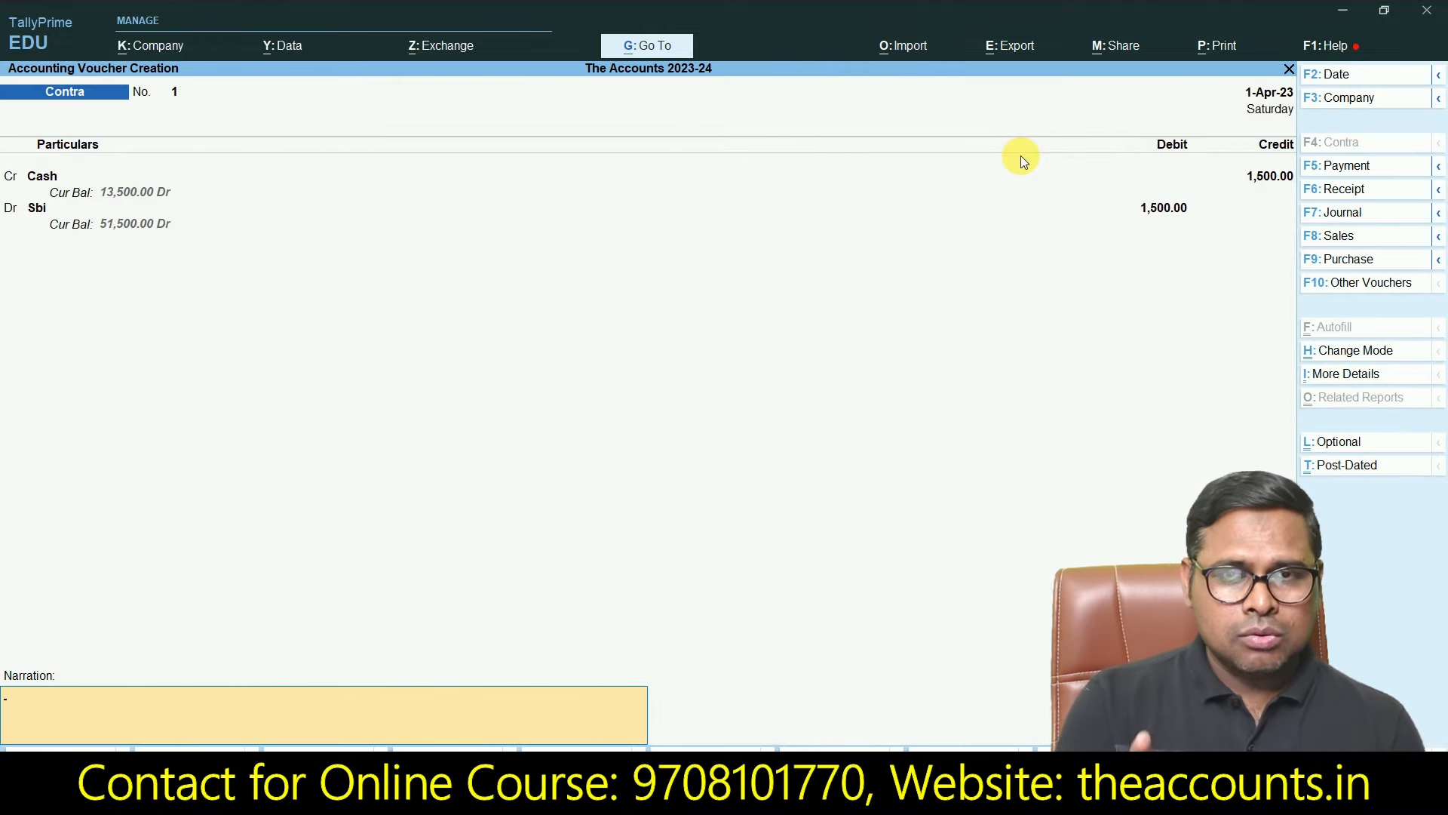
key(Return)
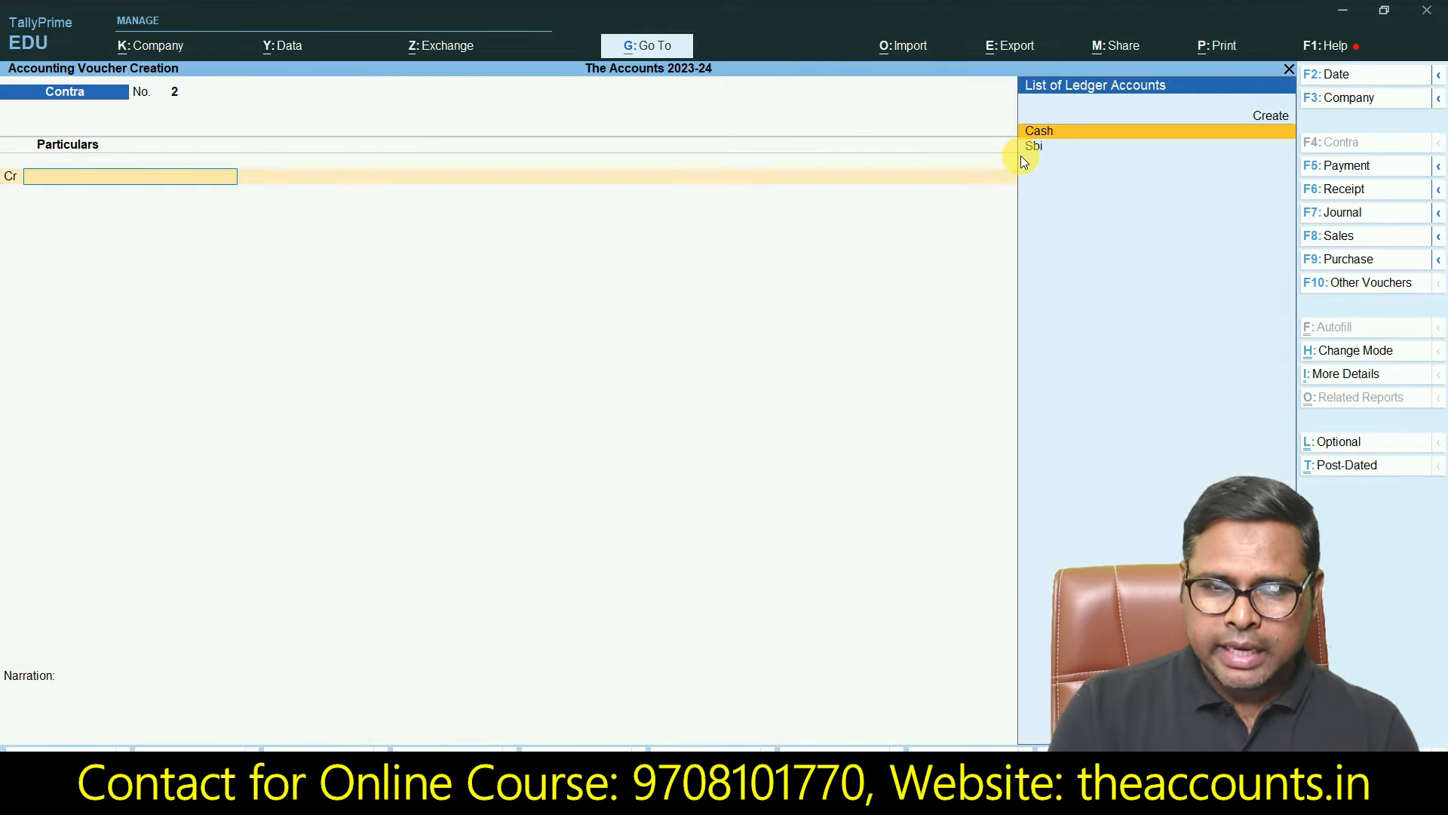
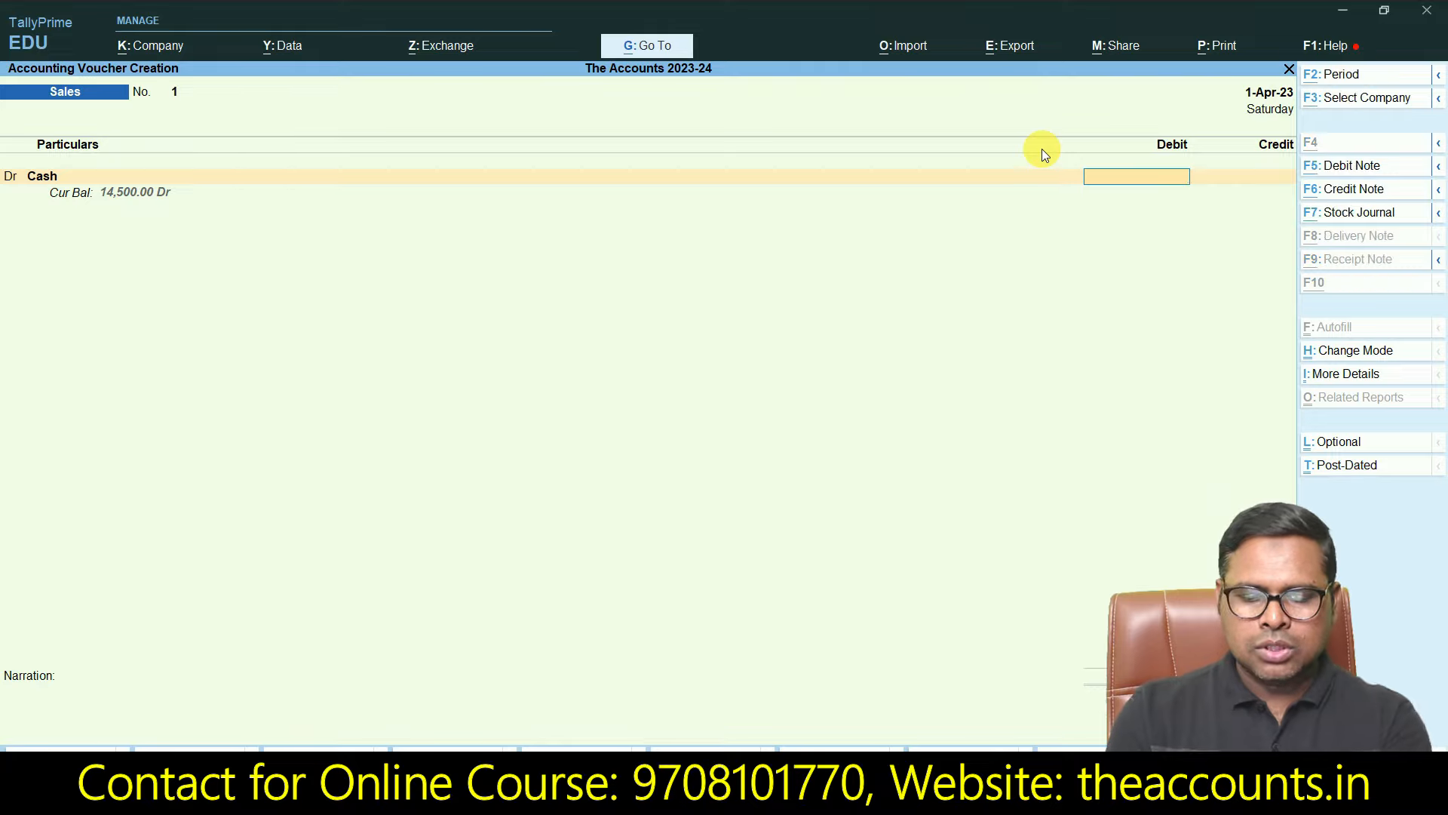
Step: Debit Cash with 5,000 in the Sales voucher
key(alt+Tab)
text(50000)
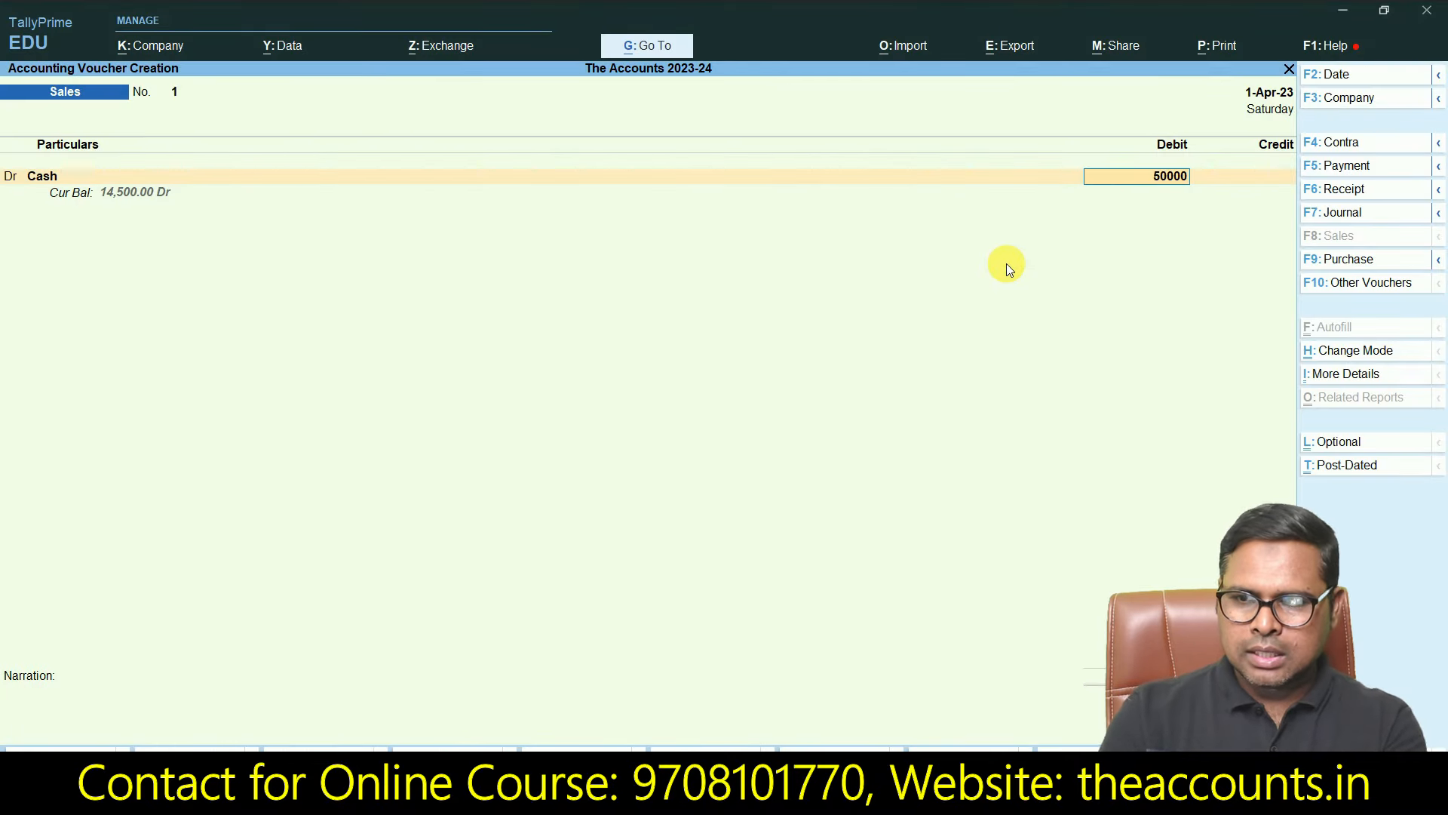
key(BackSpace)
key(Return)
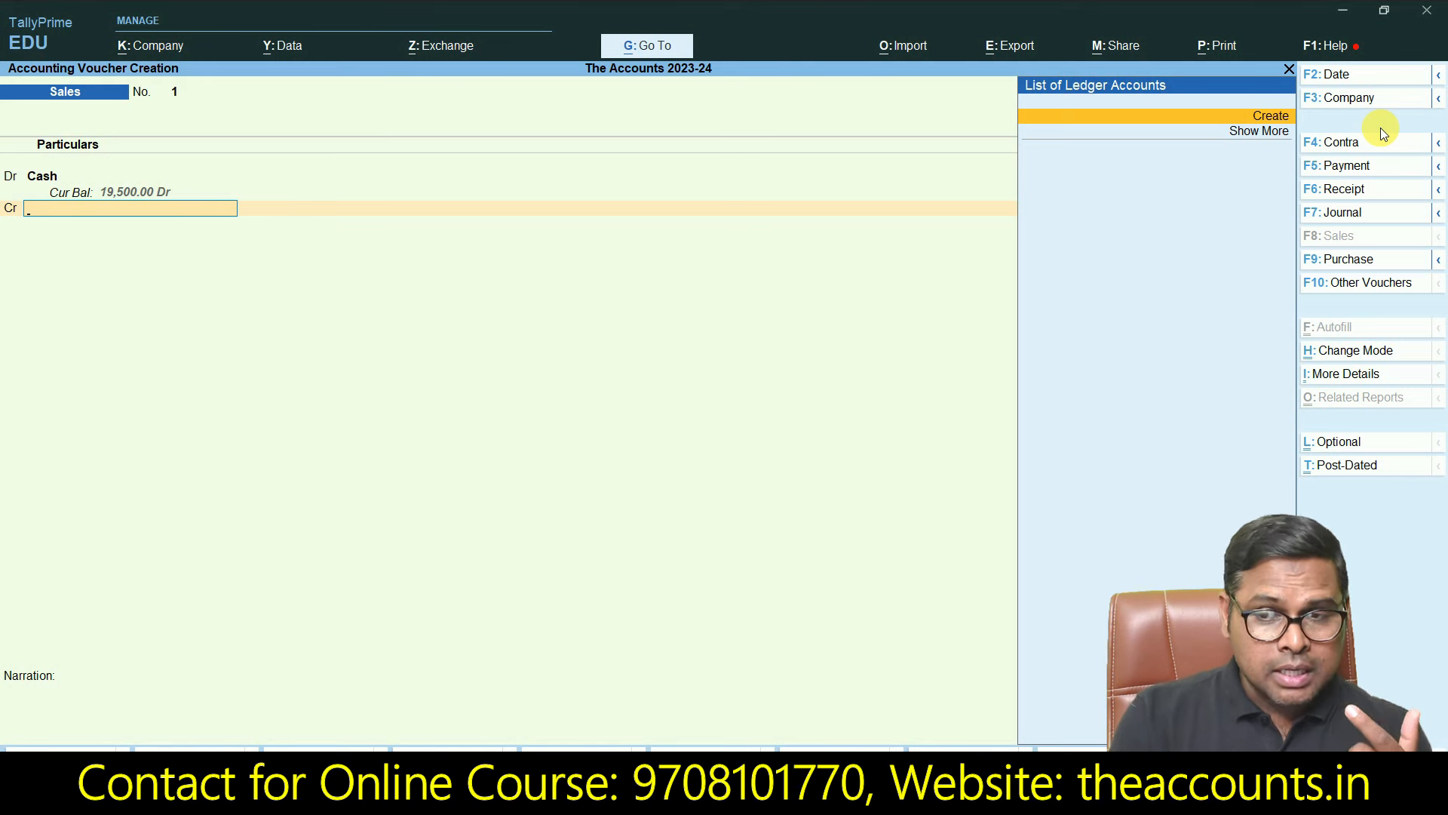
Step: Start a new ledger for the credit line of the Sales voucher and name it Sales
click(1277, 119)
text(SALES)
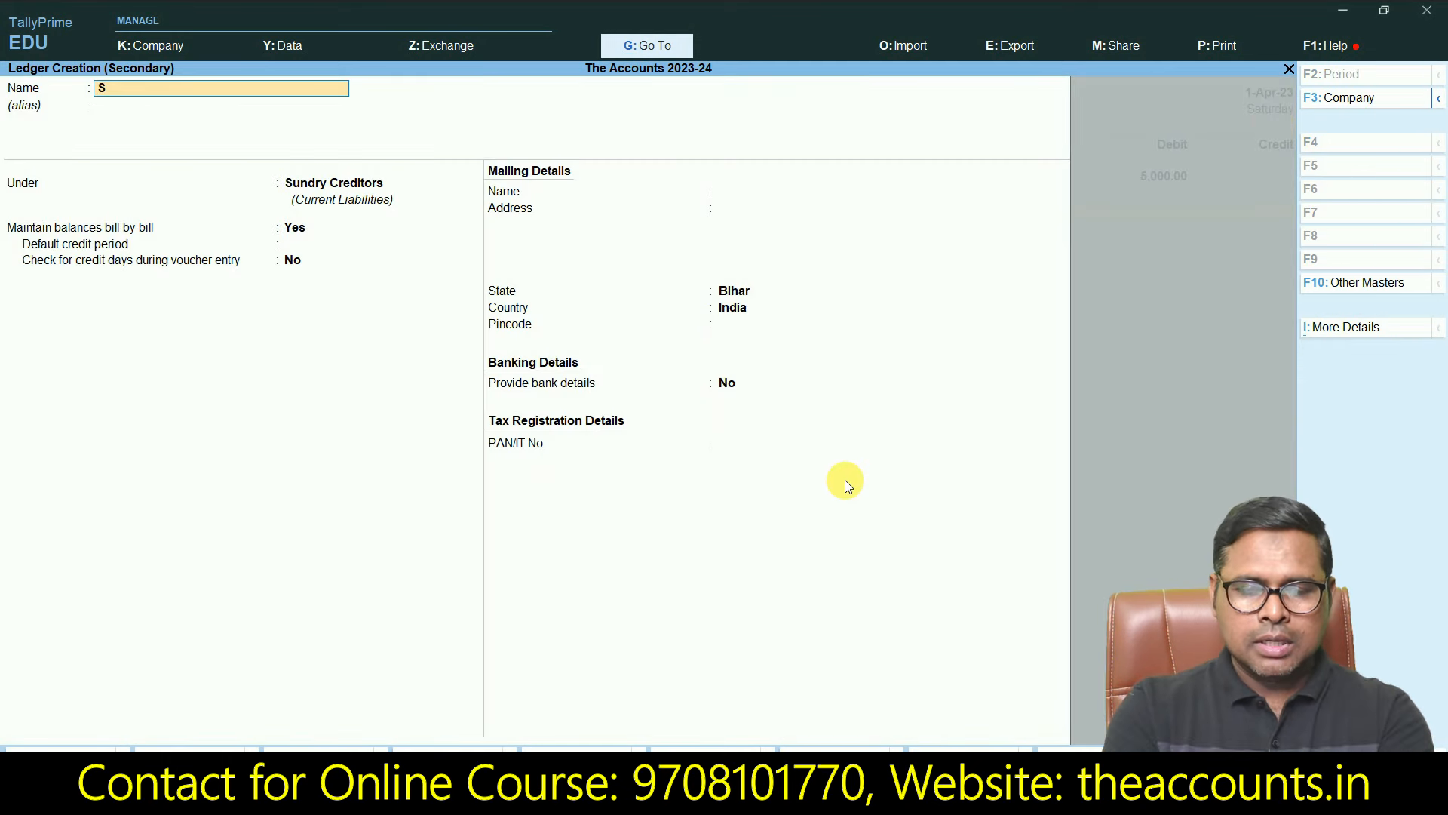
key(BackSpace)
key(BackSpace)
key(BackSpace)
key(BackSpace)
text(alle)
key(BackSpace)
key(BackSpace)
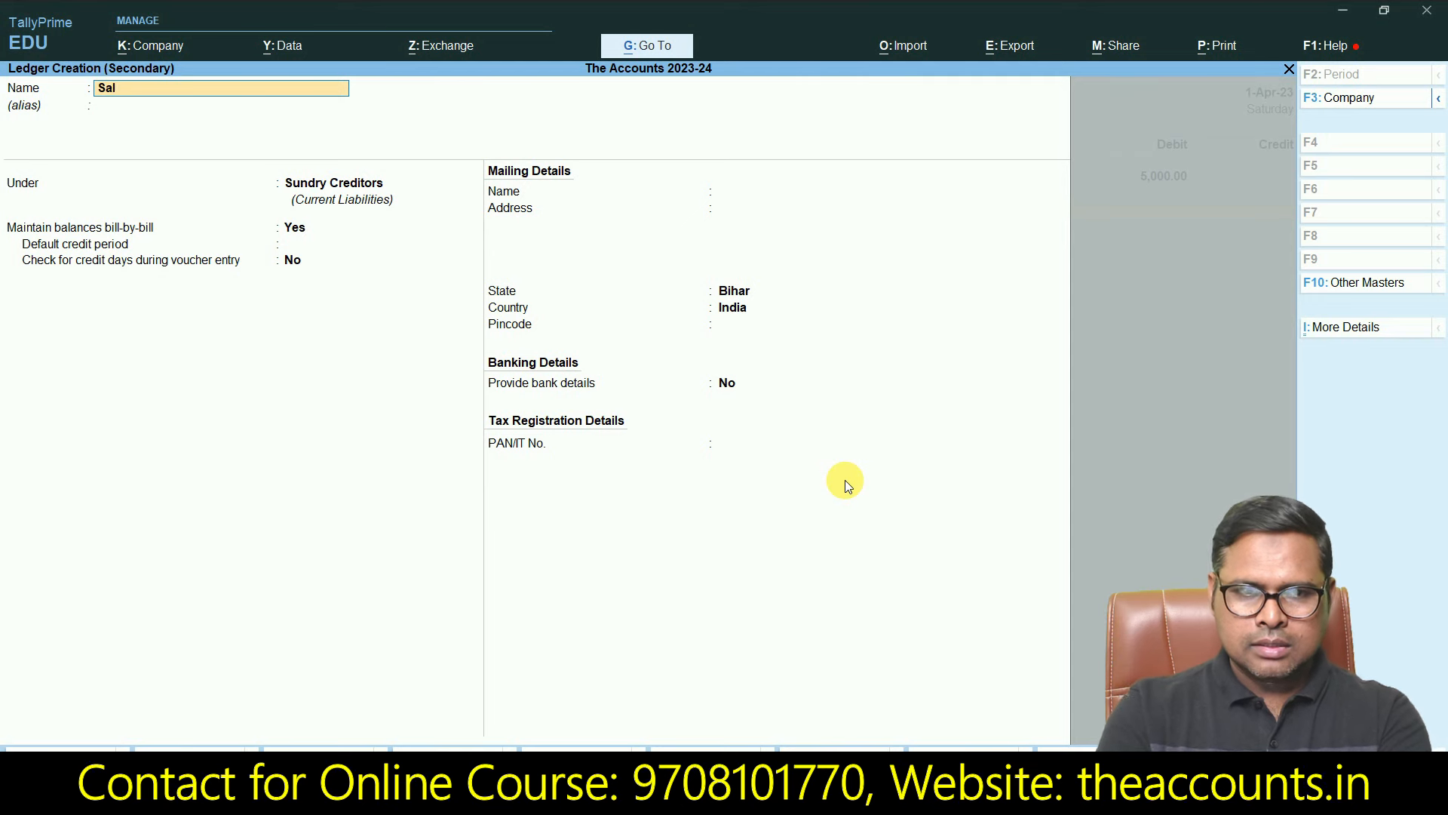
key(Return)
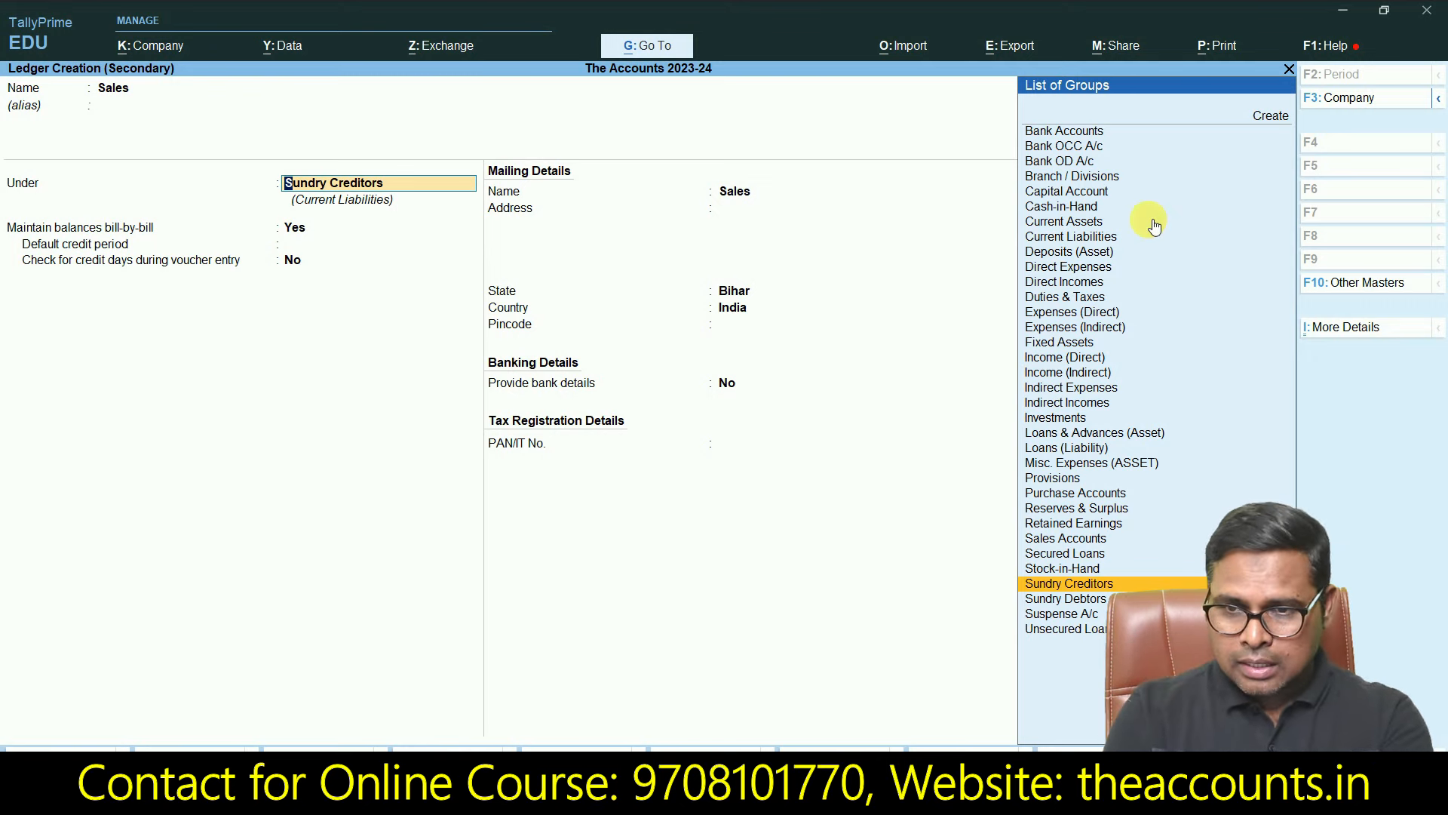
Step: Place the Sales ledger under the Sales Accounts group and save it
text(Sal)
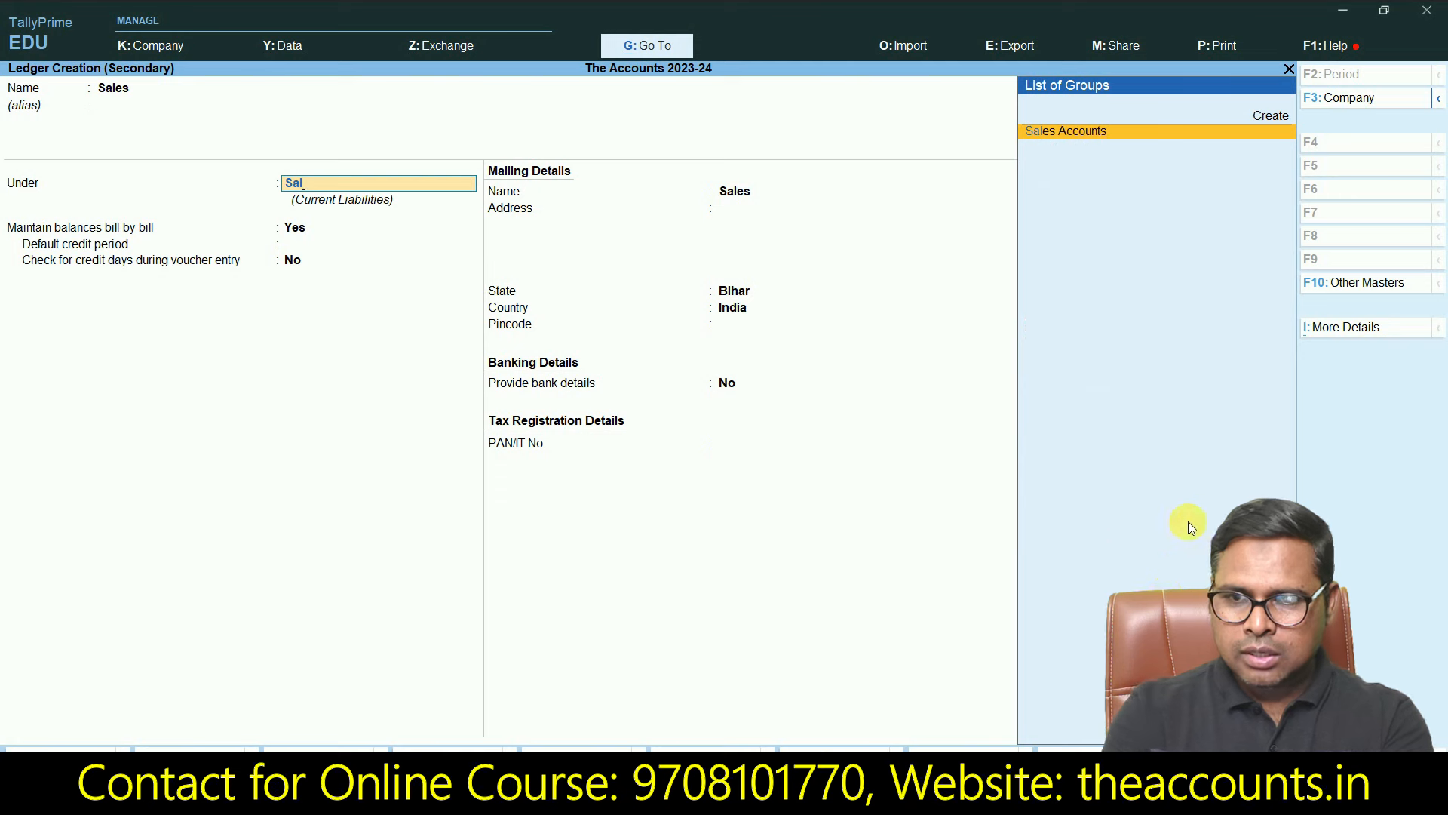
click(1066, 131)
key(Return)
key(Return)
key(Return)
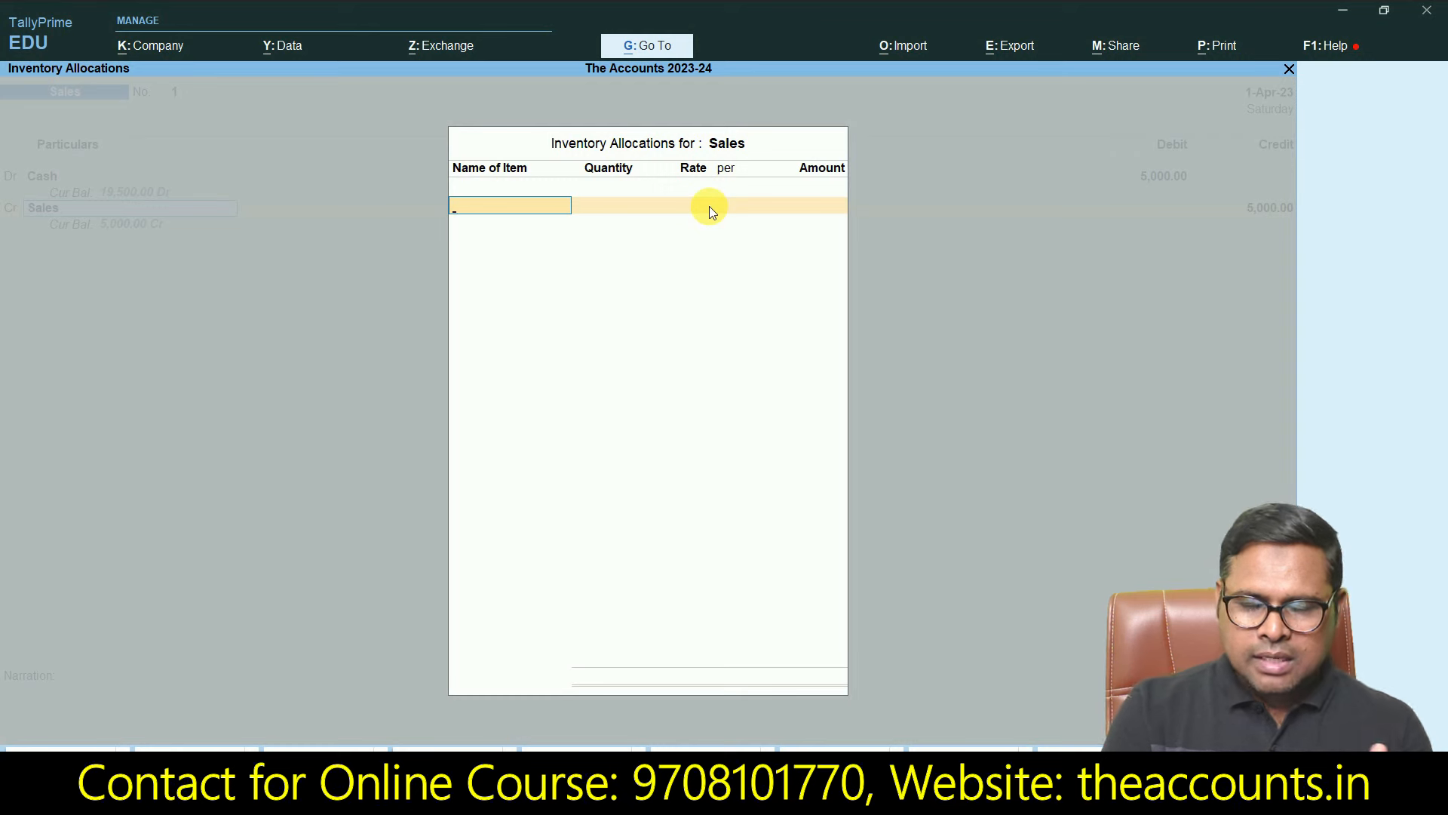
Step: Skip the inventory allocation, credit Sales with 5,000, and save the voucher without a narration
key(Return)
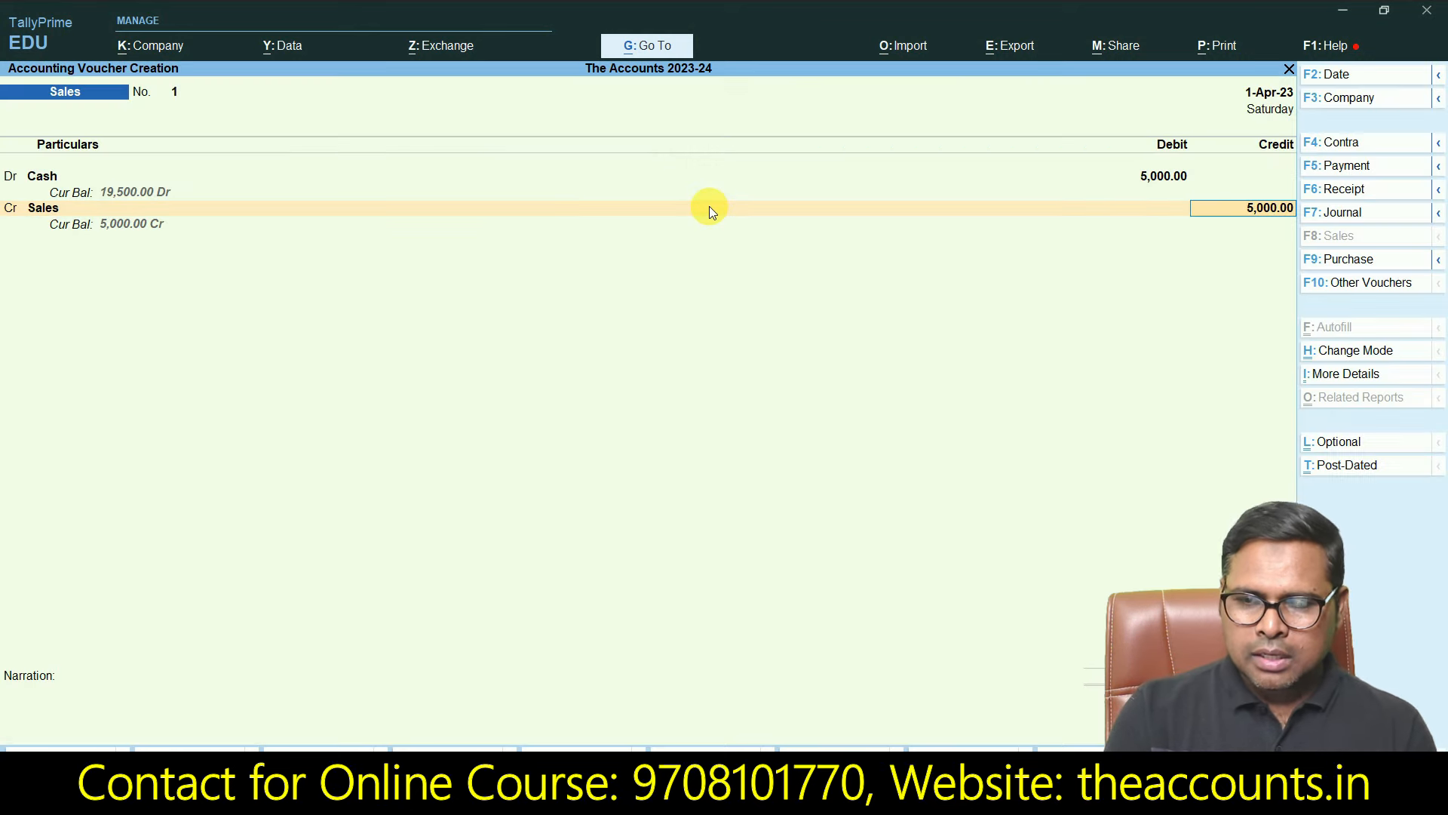
key(Return)
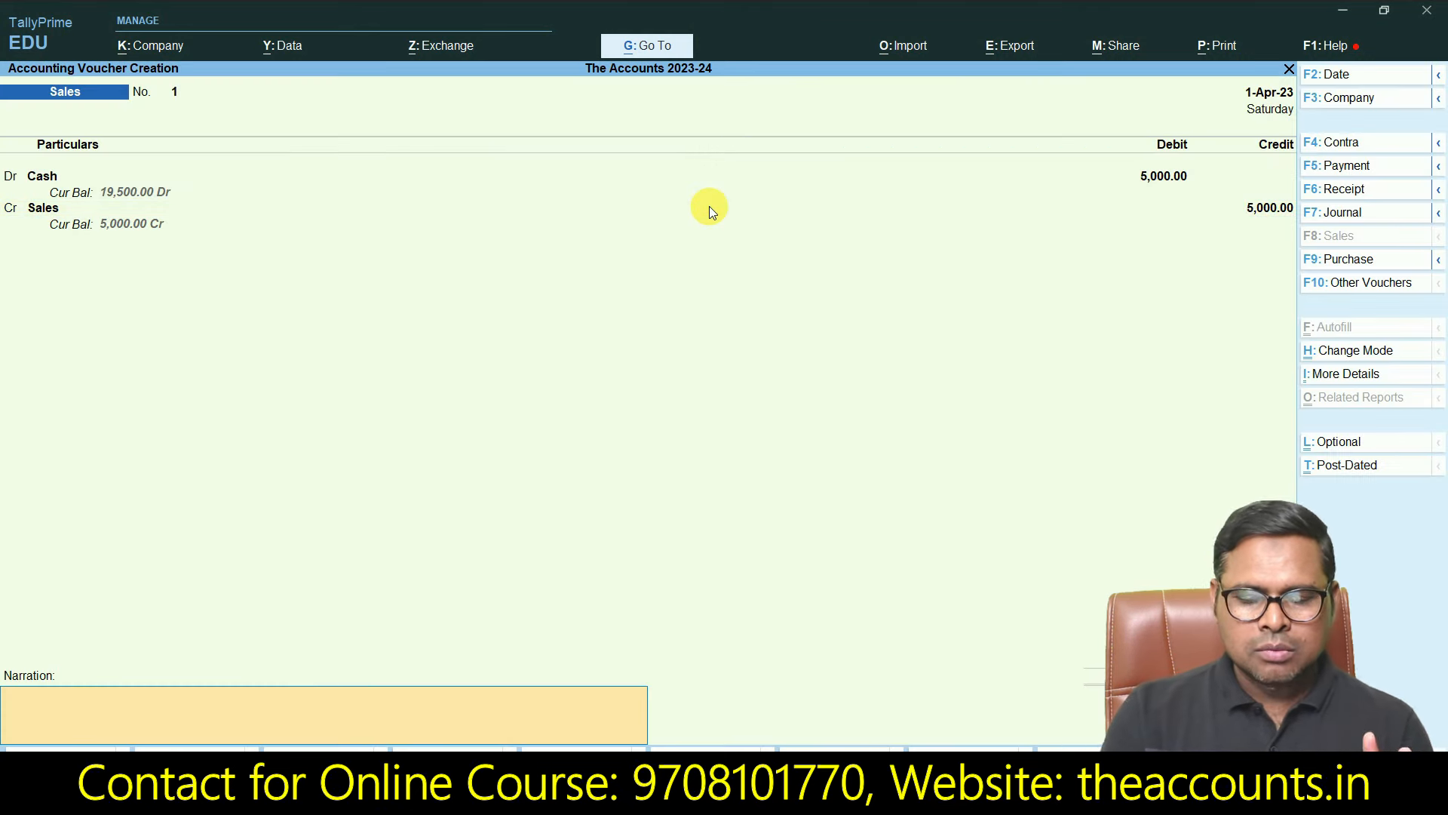
key(Return)
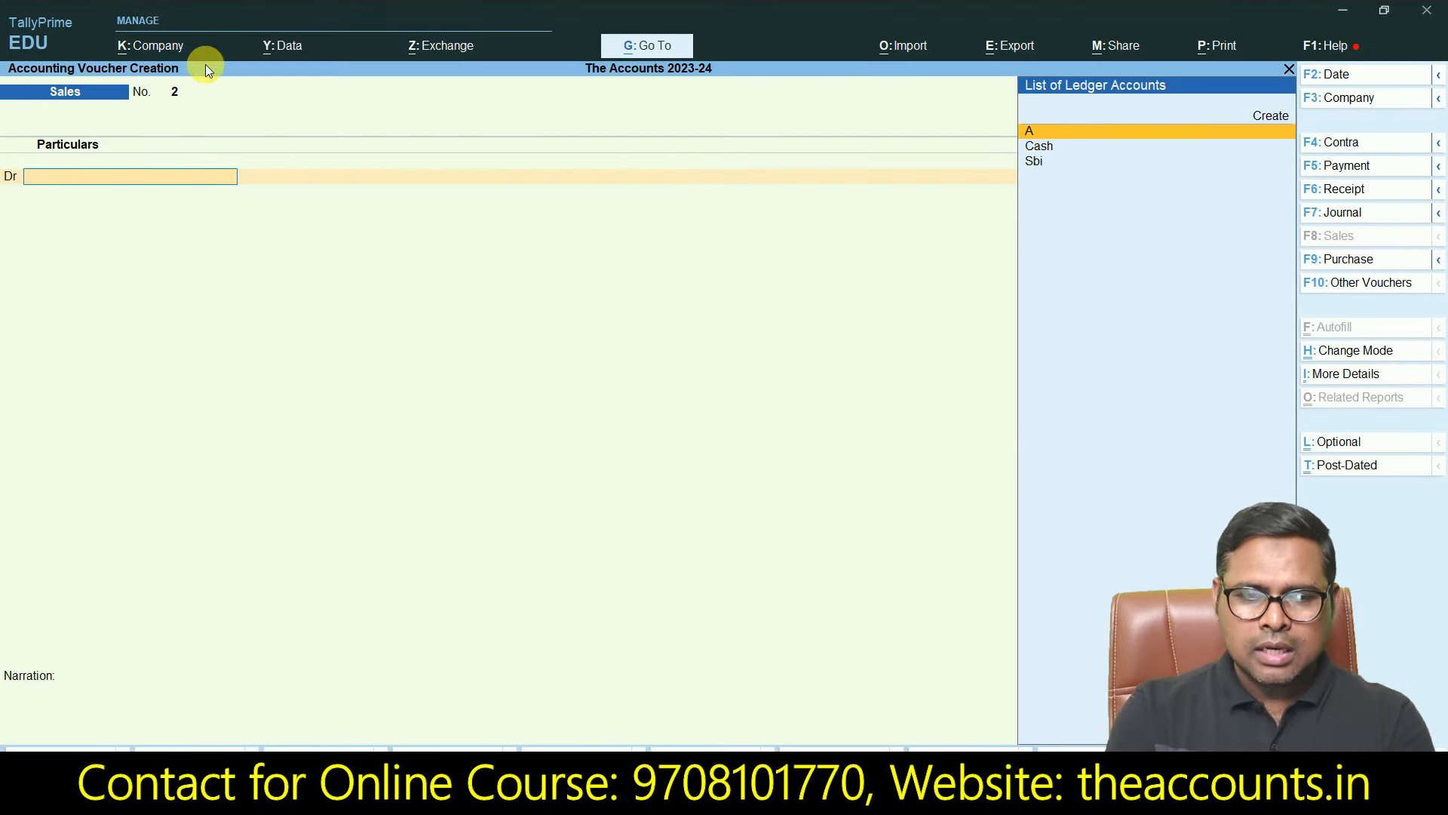
Step: Start a new ledger for the Sales voucher's debit line, name it B, and place it under Sundry Debtors
key(alt+c)
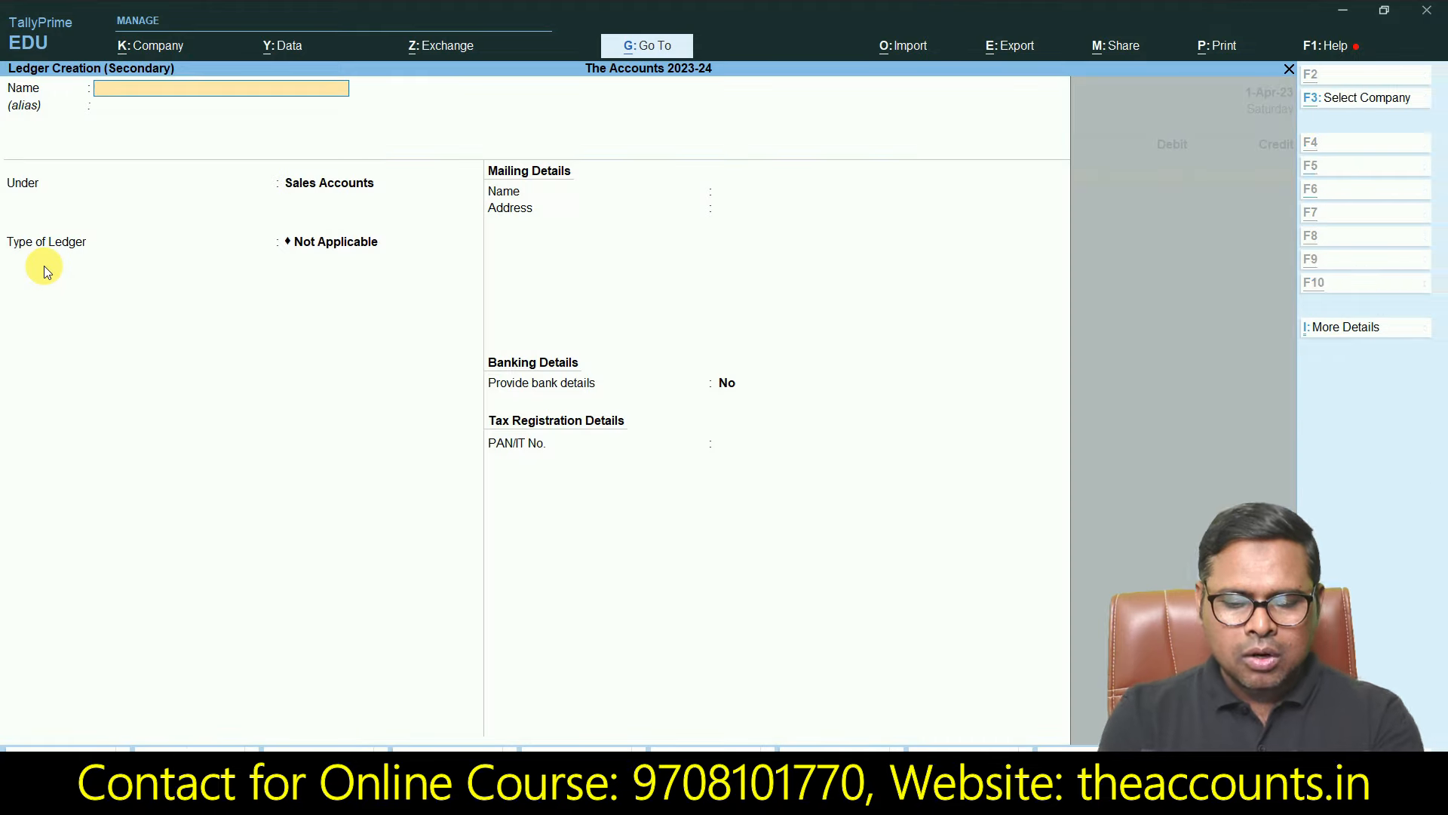
text(B)
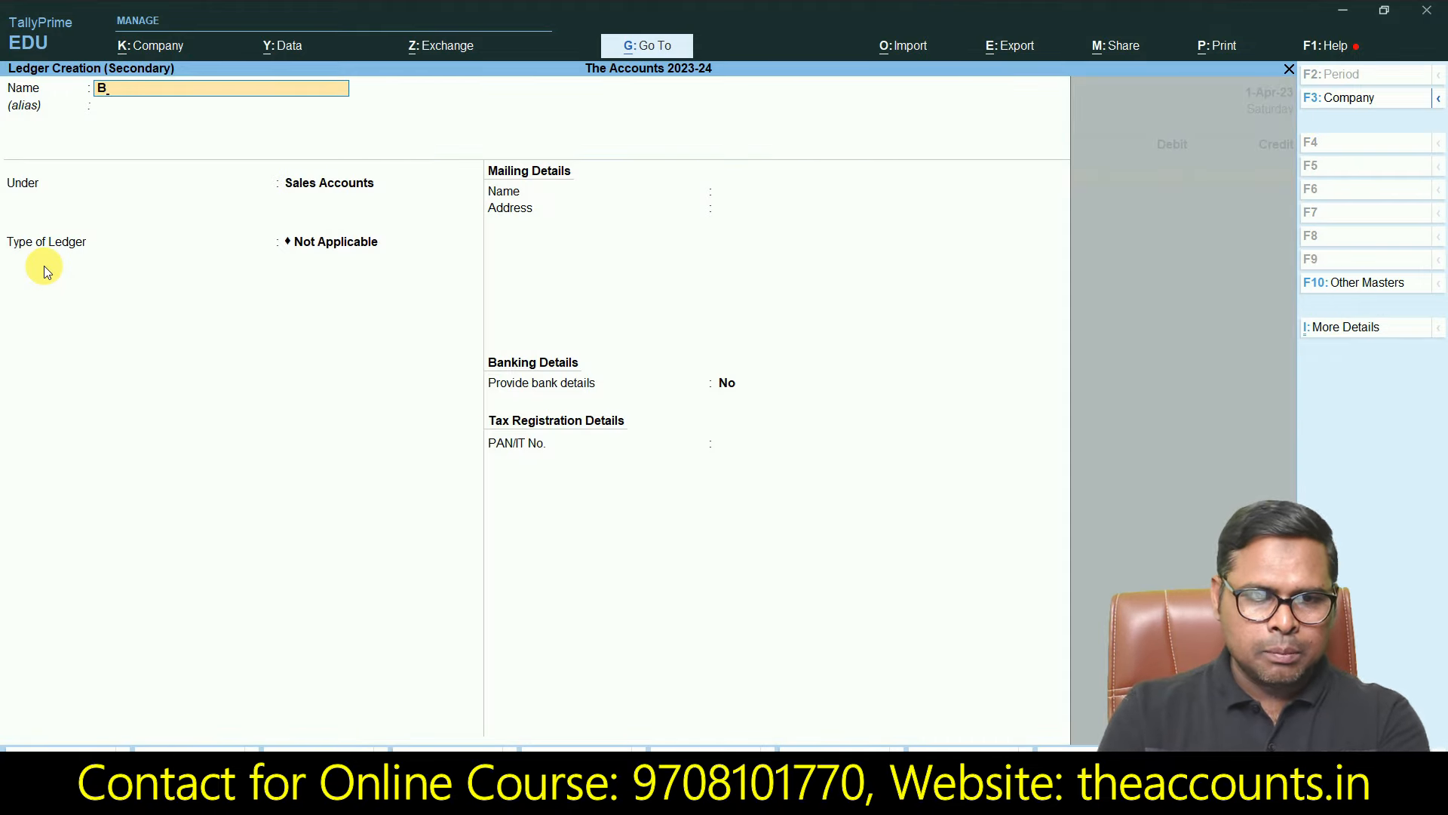
key(Return)
text(Sund)
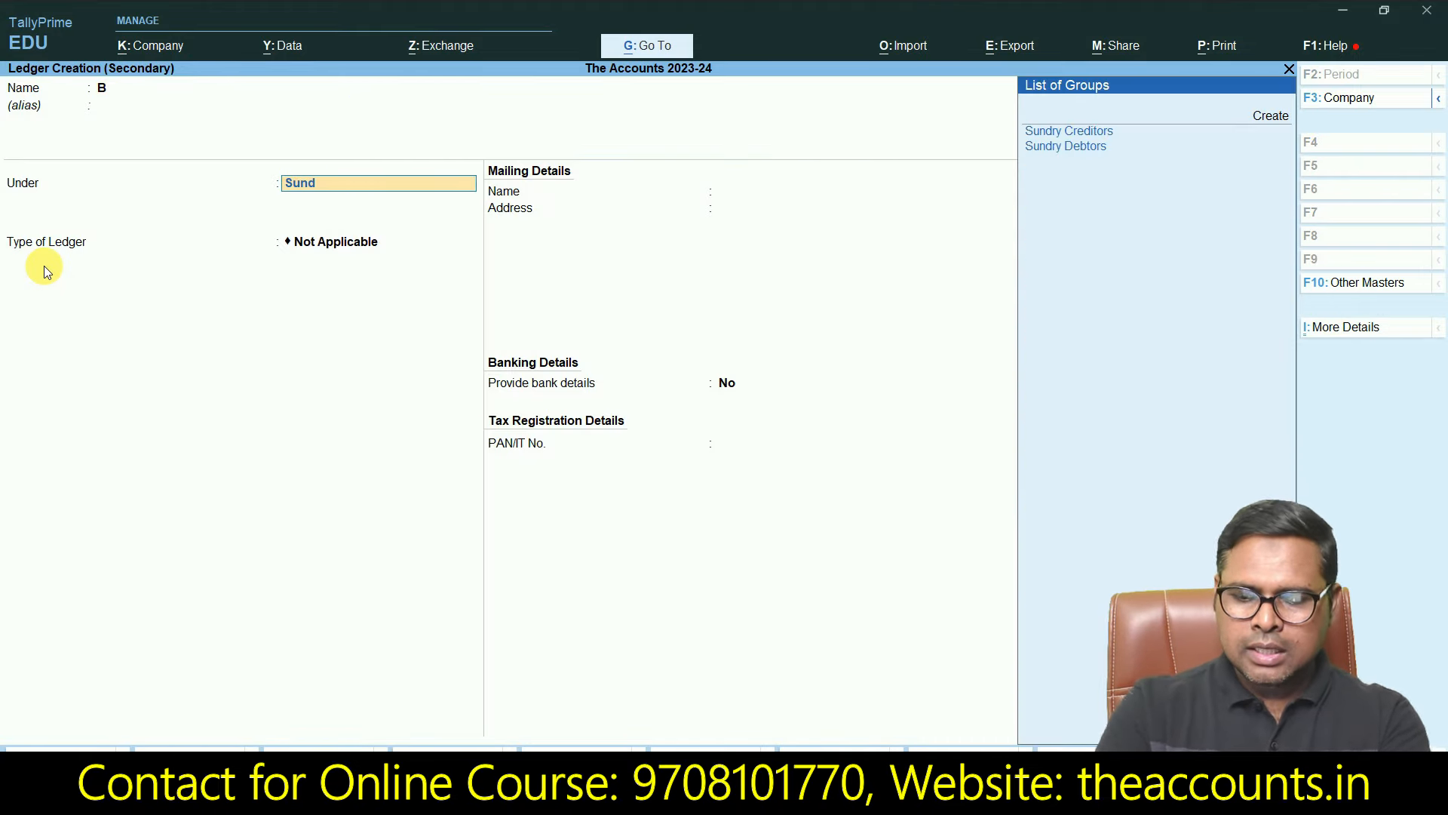
key(Down)
key(Return)
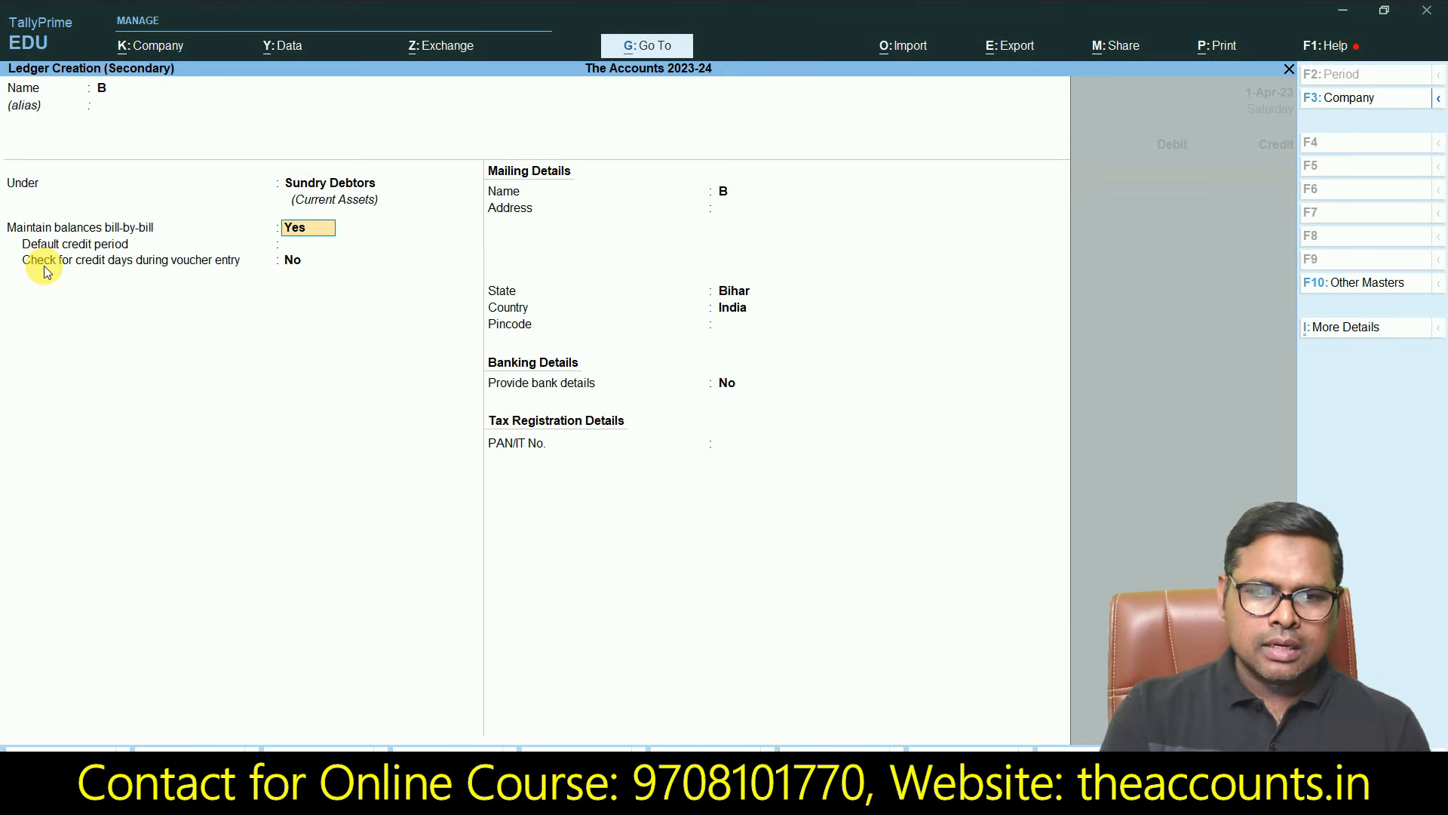
Step: Save the B ledger with its default bill-by-bill and mailing settings, and skip the dispatch and party details
key(Return)
key(Return)
key(Return)
key(Return)
key(Return)
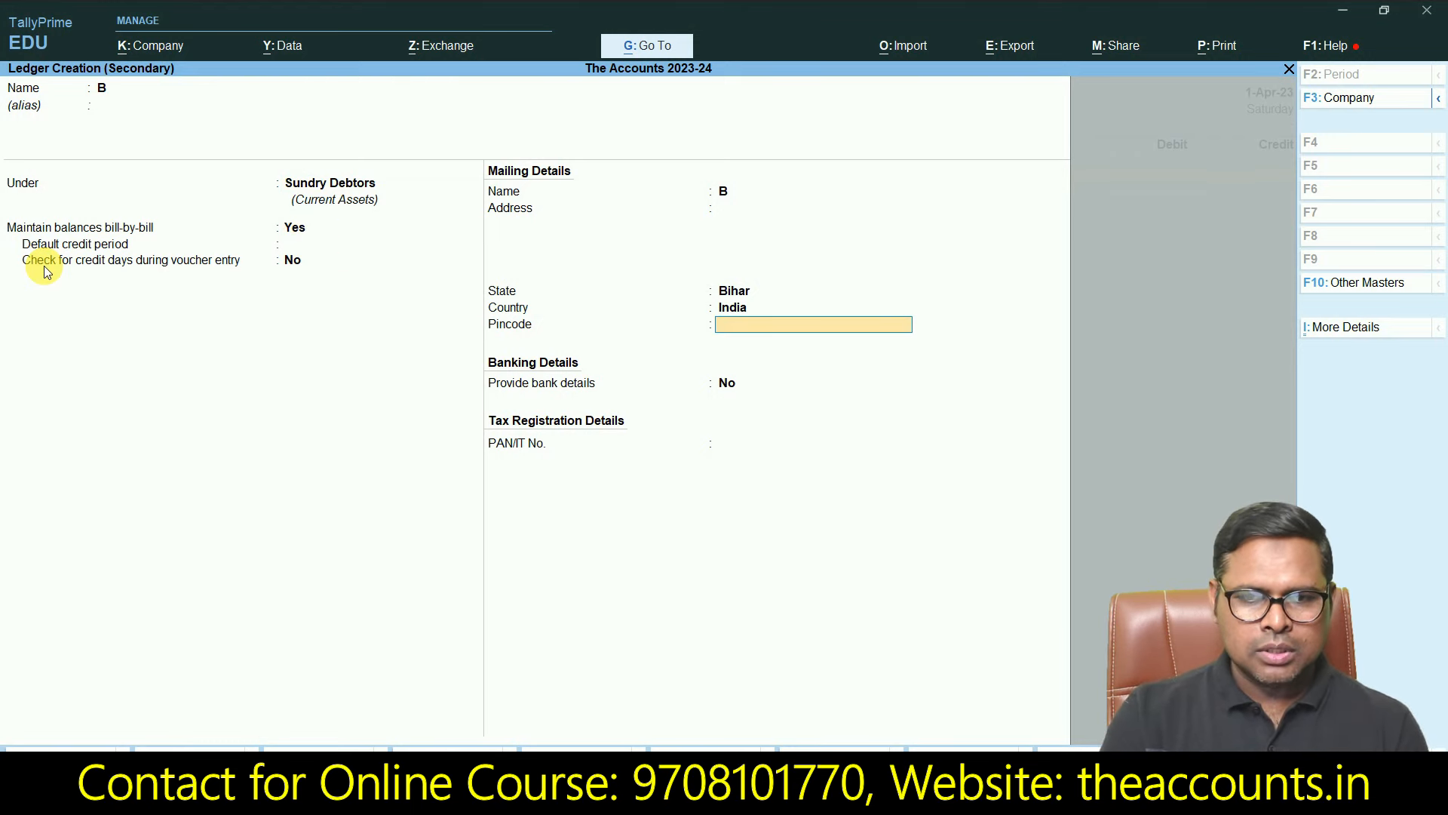
key(ctrl+a)
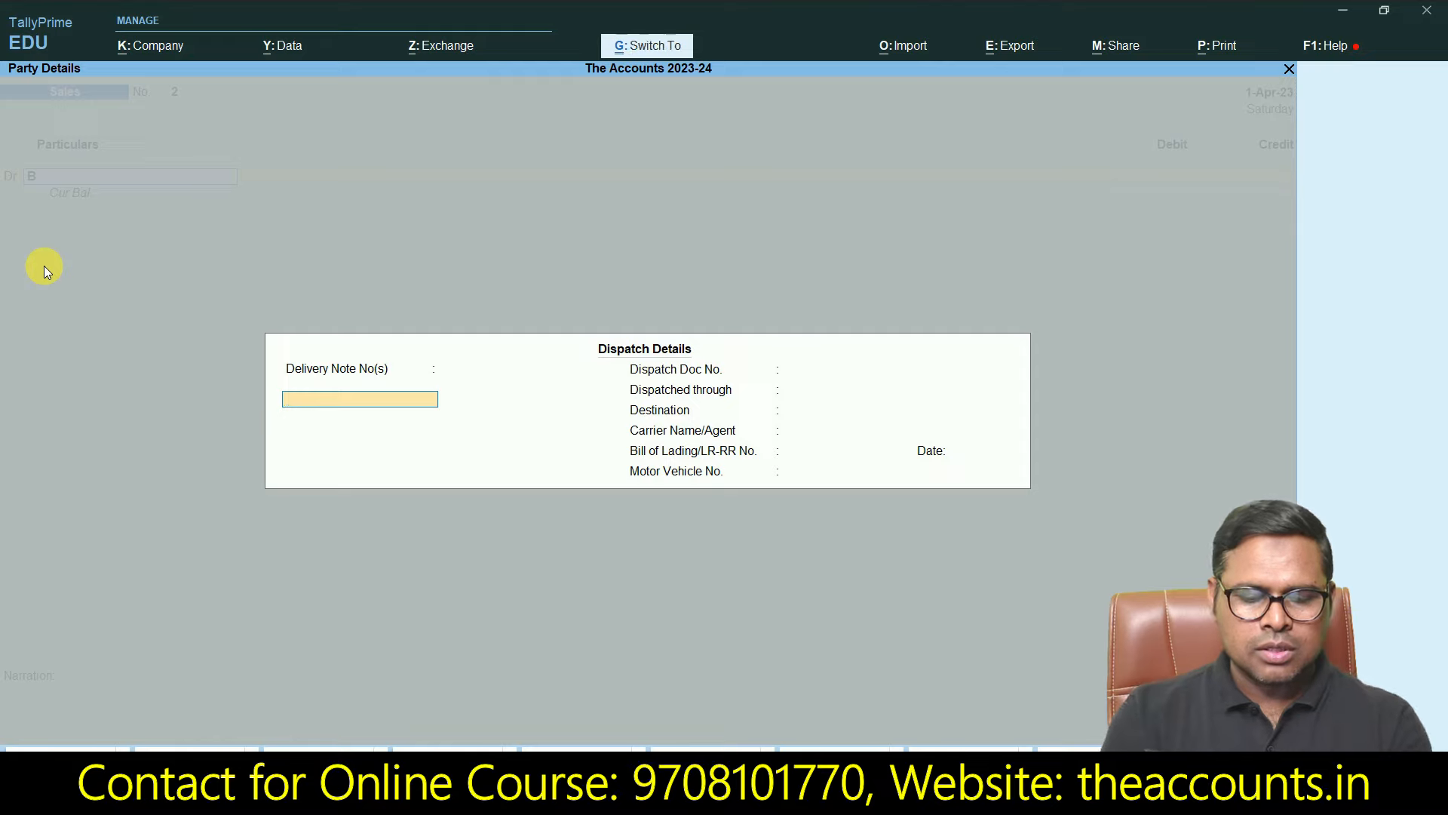
key(Escape)
key(Escape)
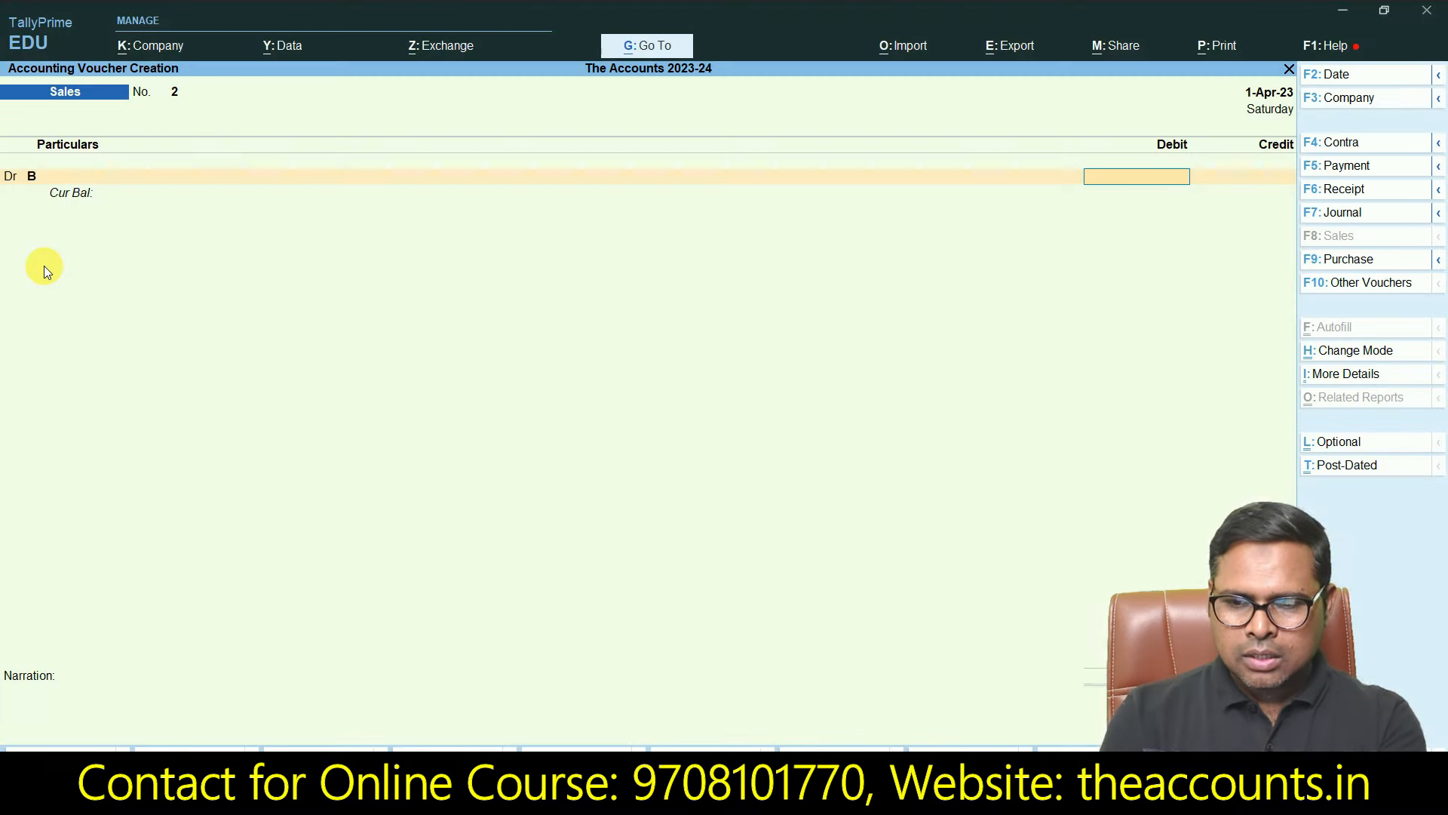
Step: Debit B with 4,500 in the Sales voucher and allocate the full amount to New Ref 2
text(4500)
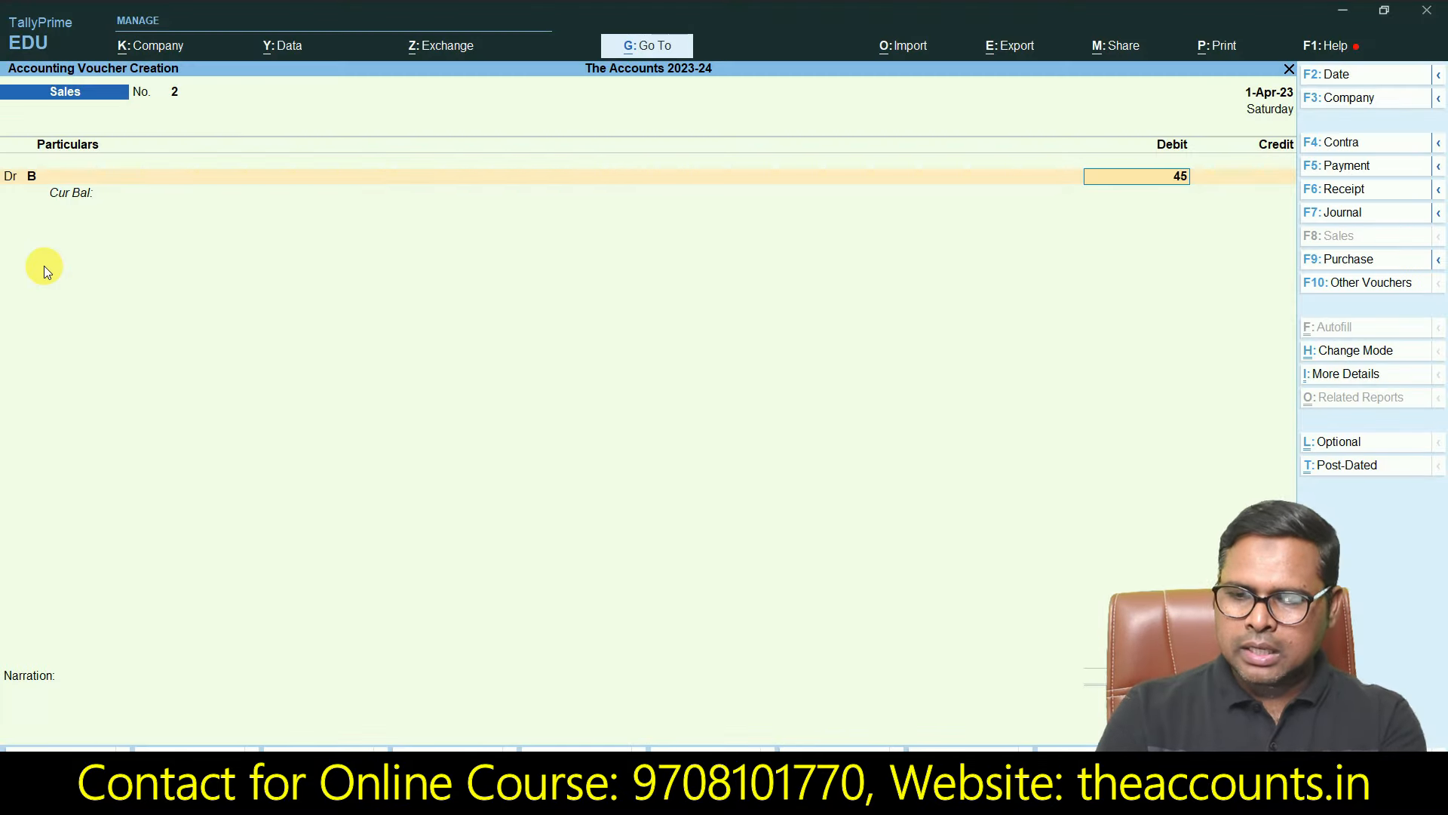
key(Return)
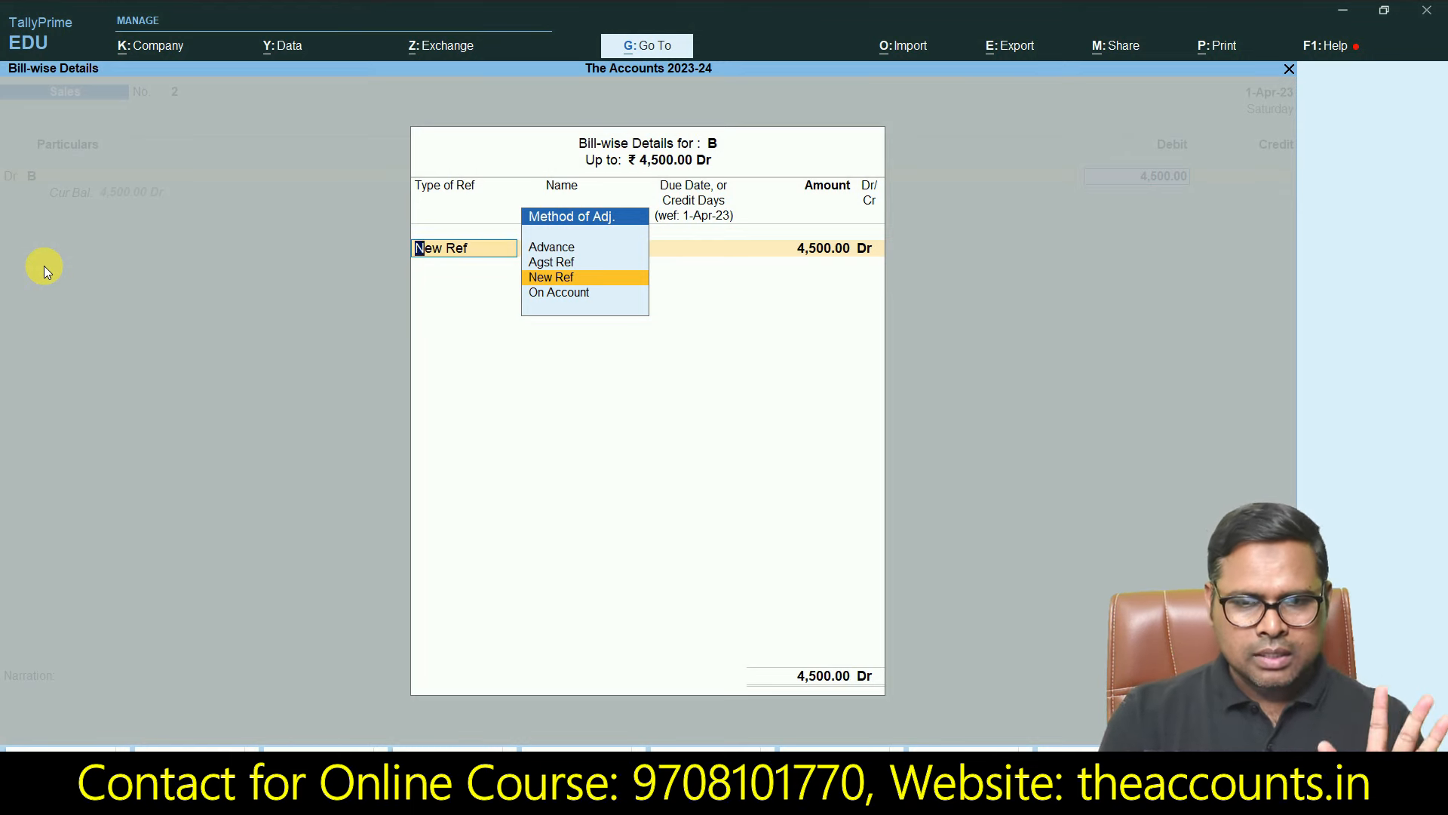
key(Return)
key(Return)
key(Return)
key(Return)
key(Return)
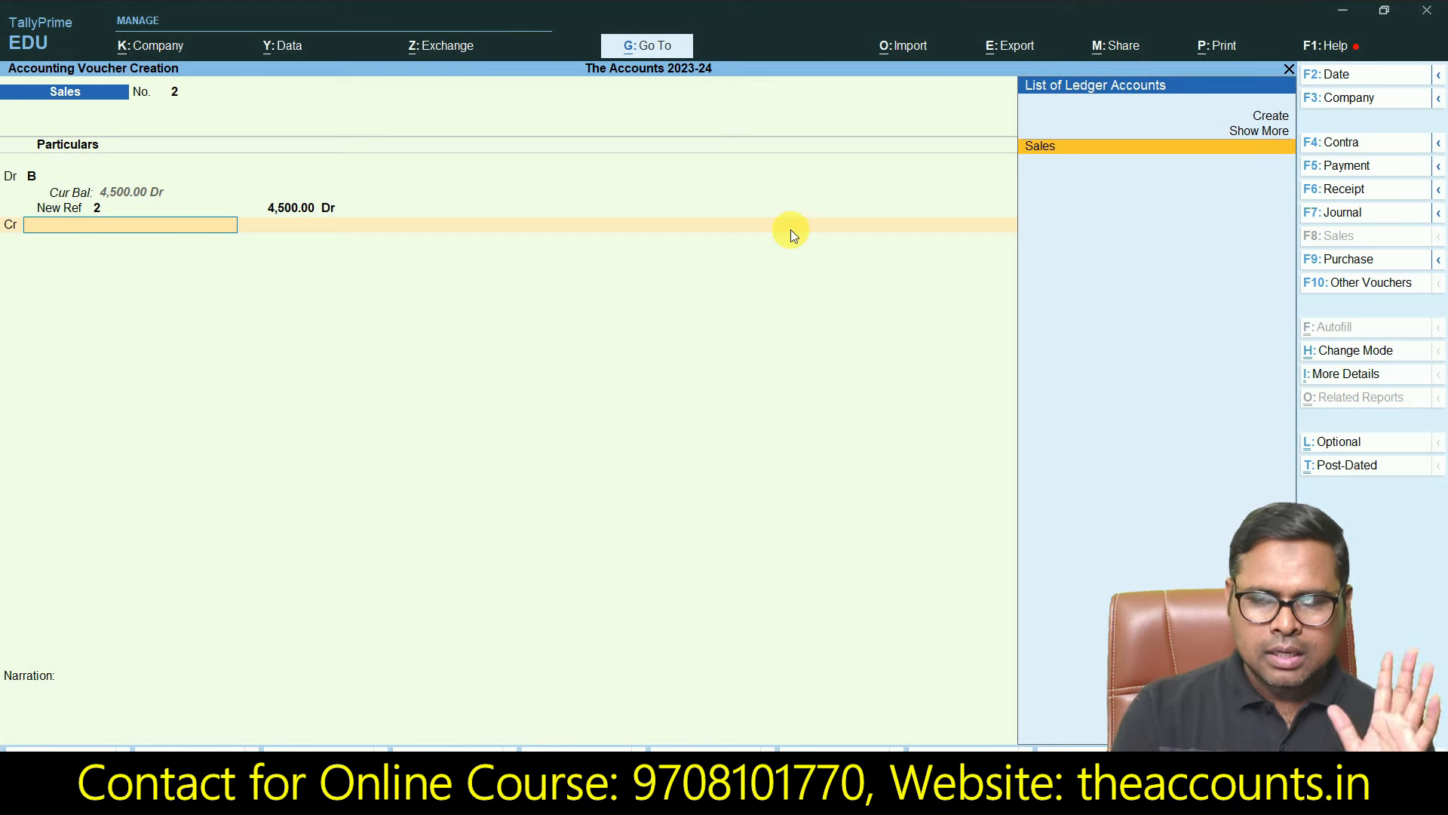
Step: Credit the Sales ledger with 4,500 and save the voucher without a narration
key(Return)
key(Return)
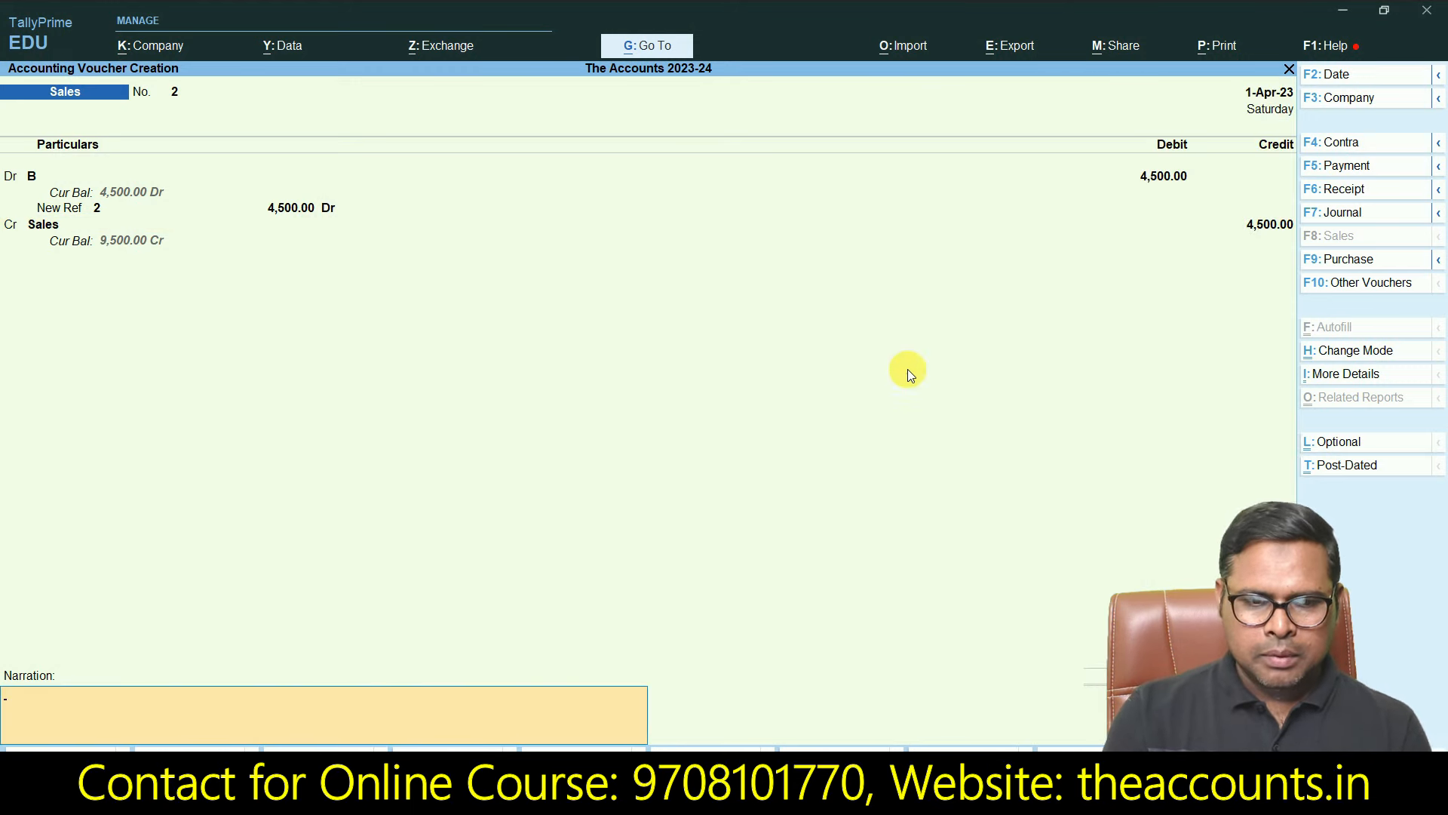
key(Return)
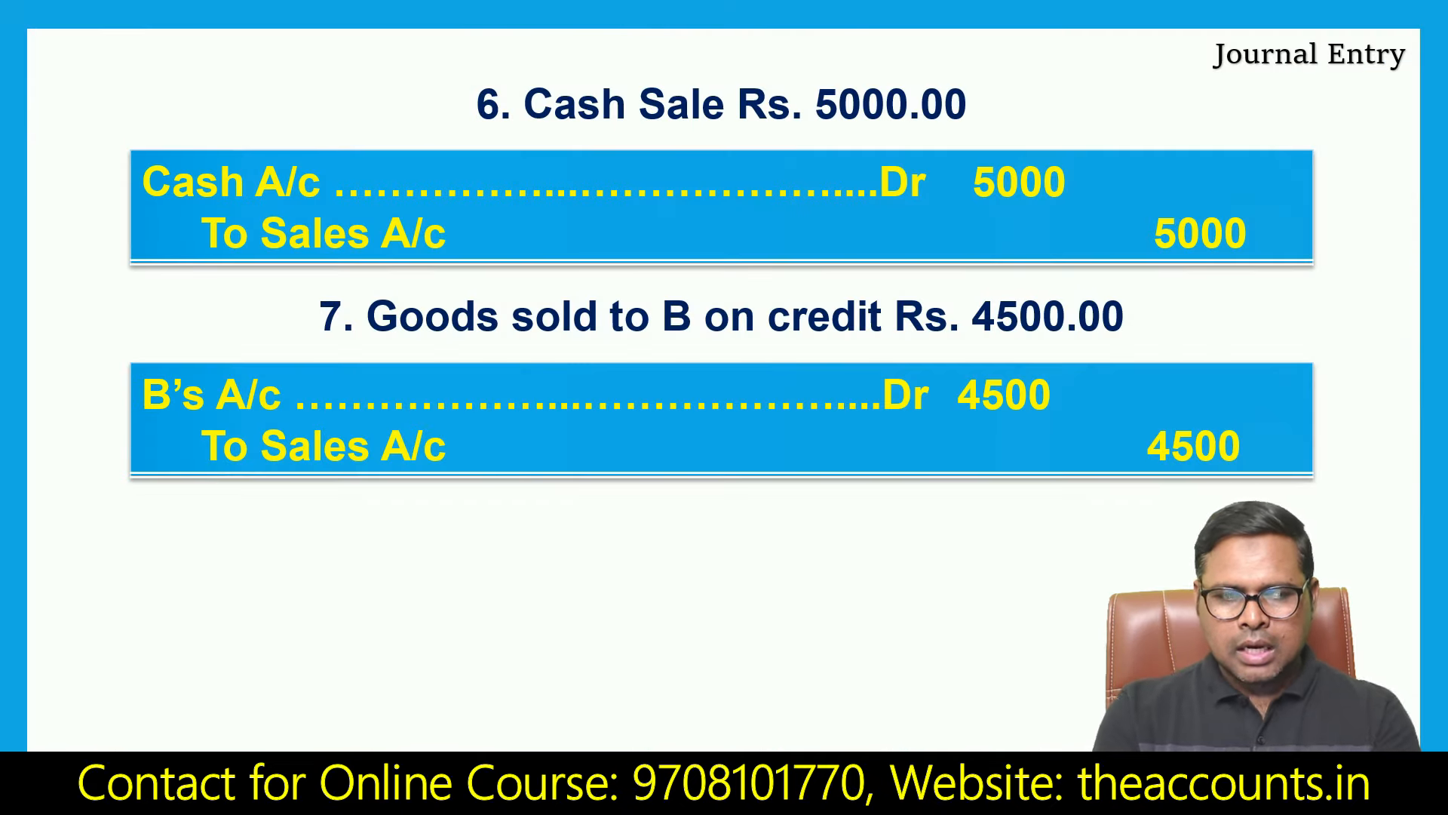
Step: Reveal transaction 8 and its journal entry on the slide, and switch back to TallyPrime
key(Right)
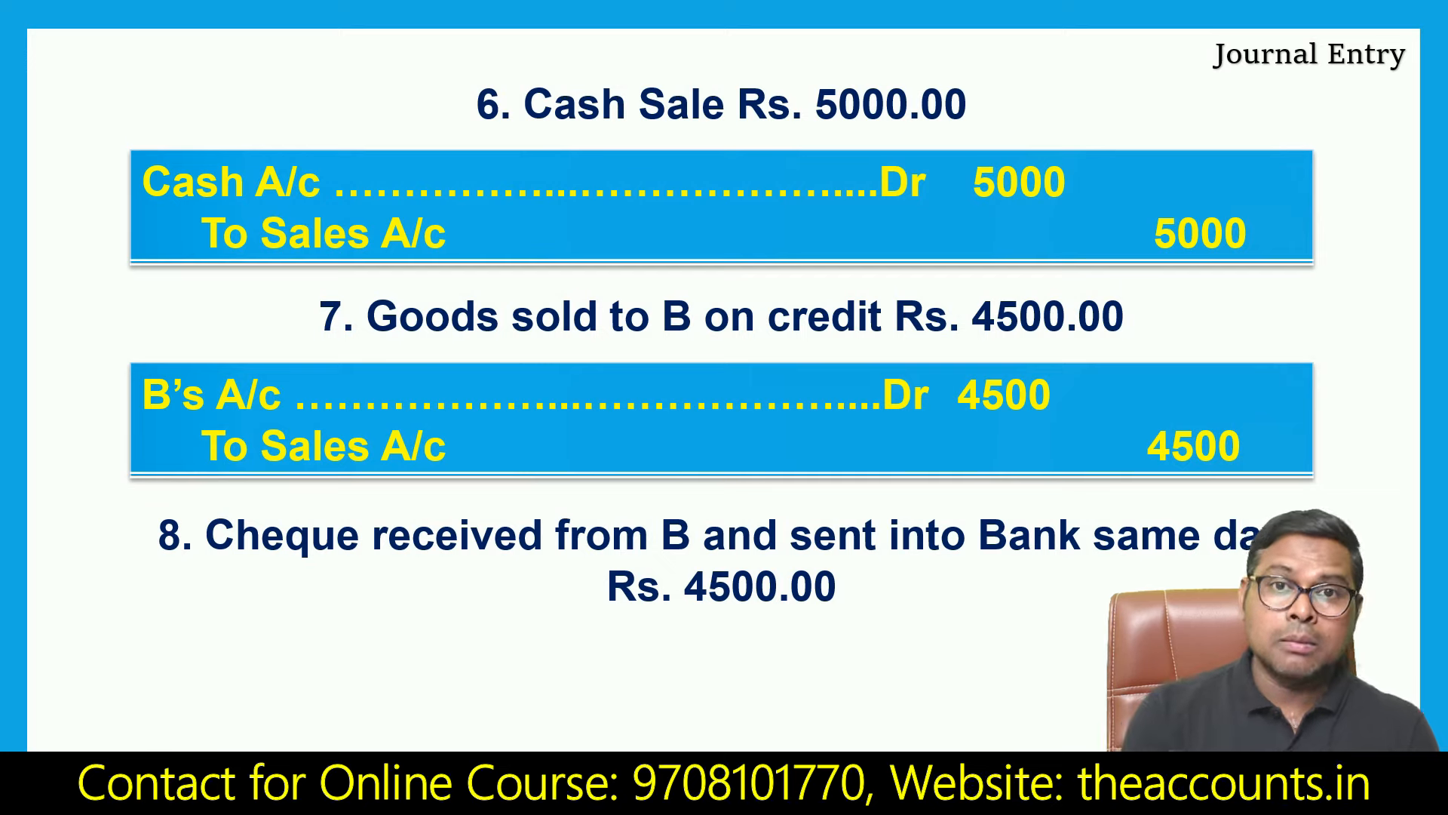
key(Right)
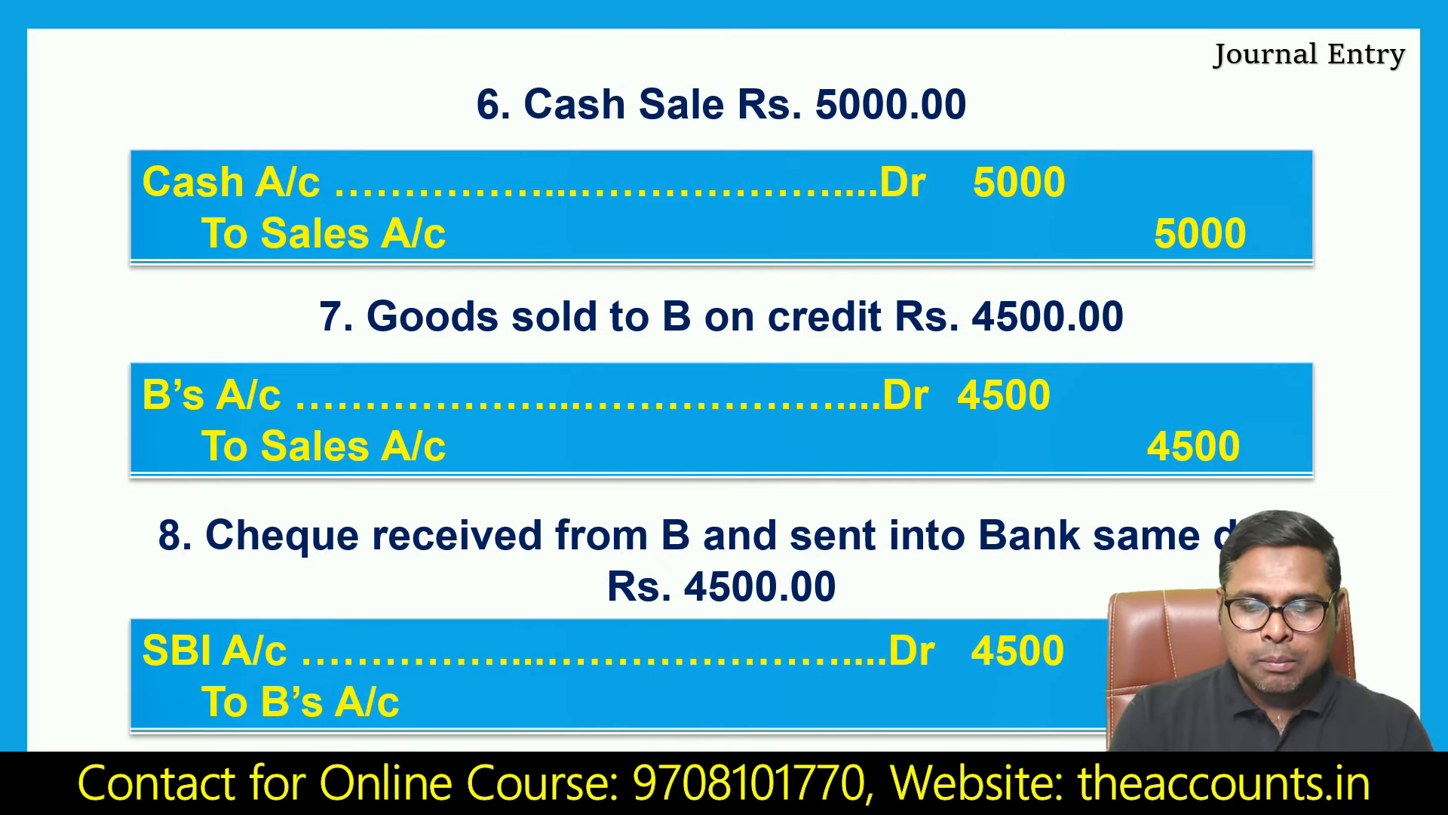
key(alt+Tab)
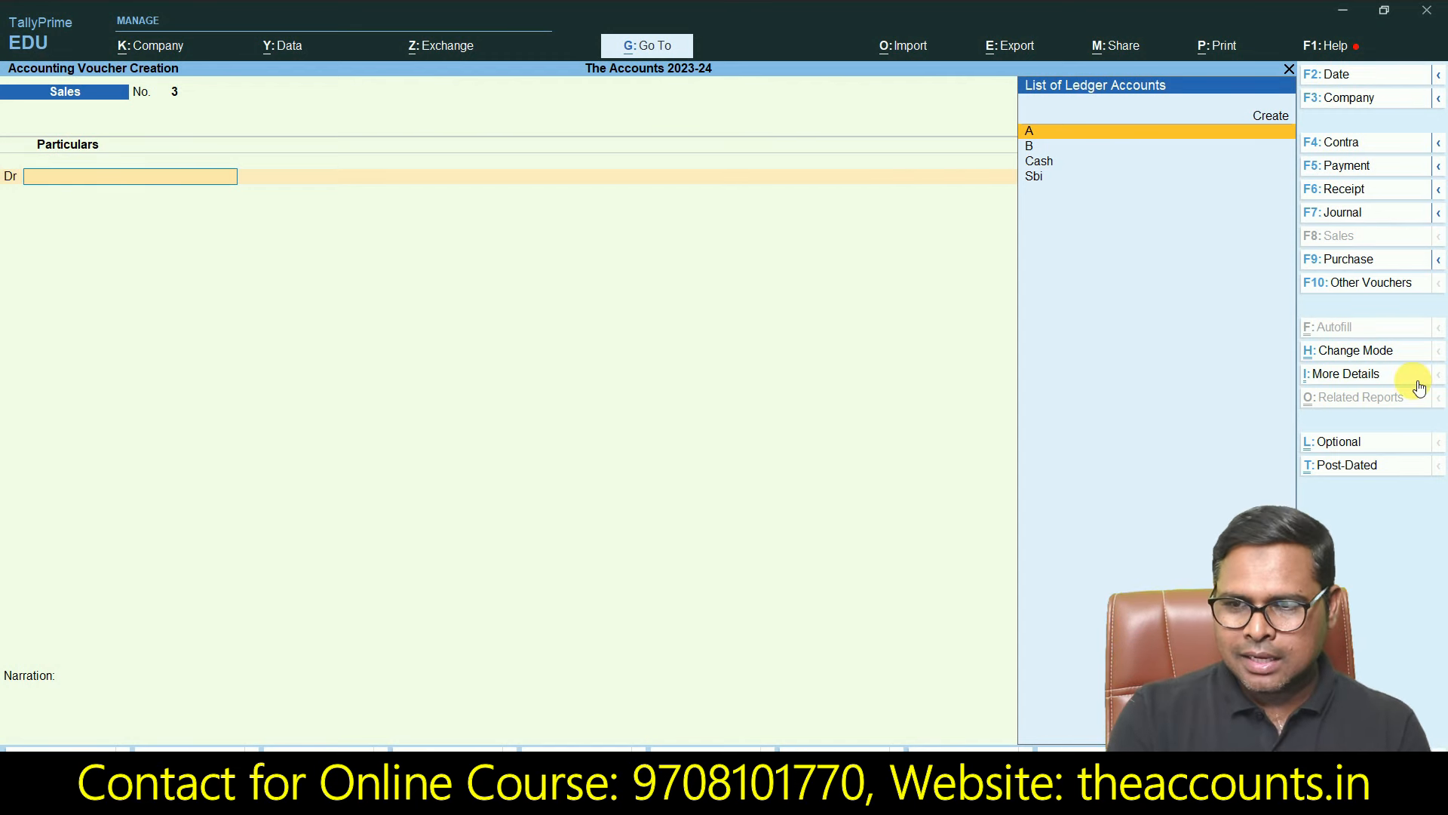
Step: Change to a Receipt voucher, choose B as the credited ledger, and circle B's current balance on screen
click(1344, 189)
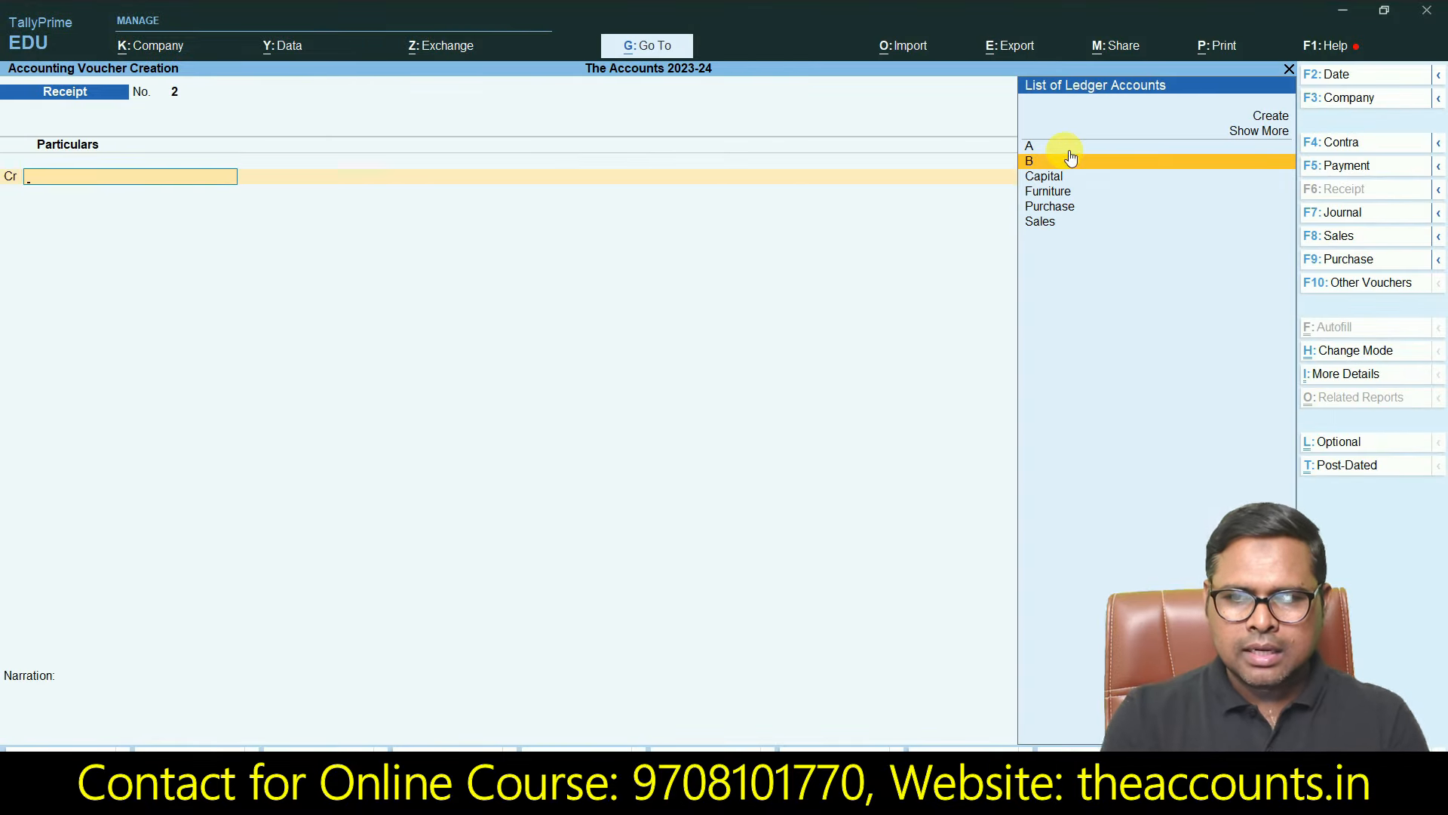
click(1071, 158)
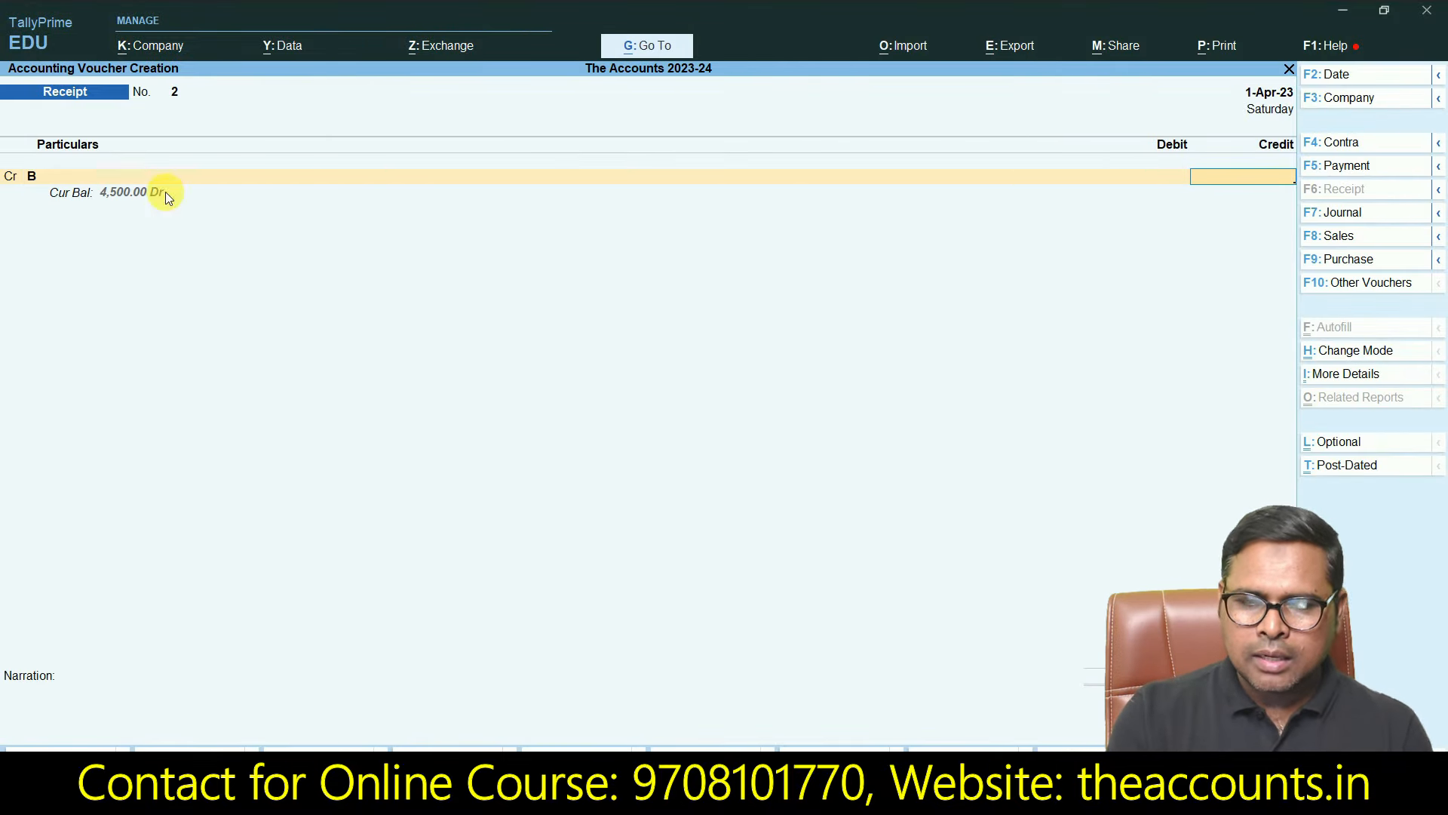
key(ctrl+1)
click(57, 193)
mouse_move(196, 234)
mouse_down()
mouse_move(528, 170)
mouse_move(355, 223)
mouse_up()
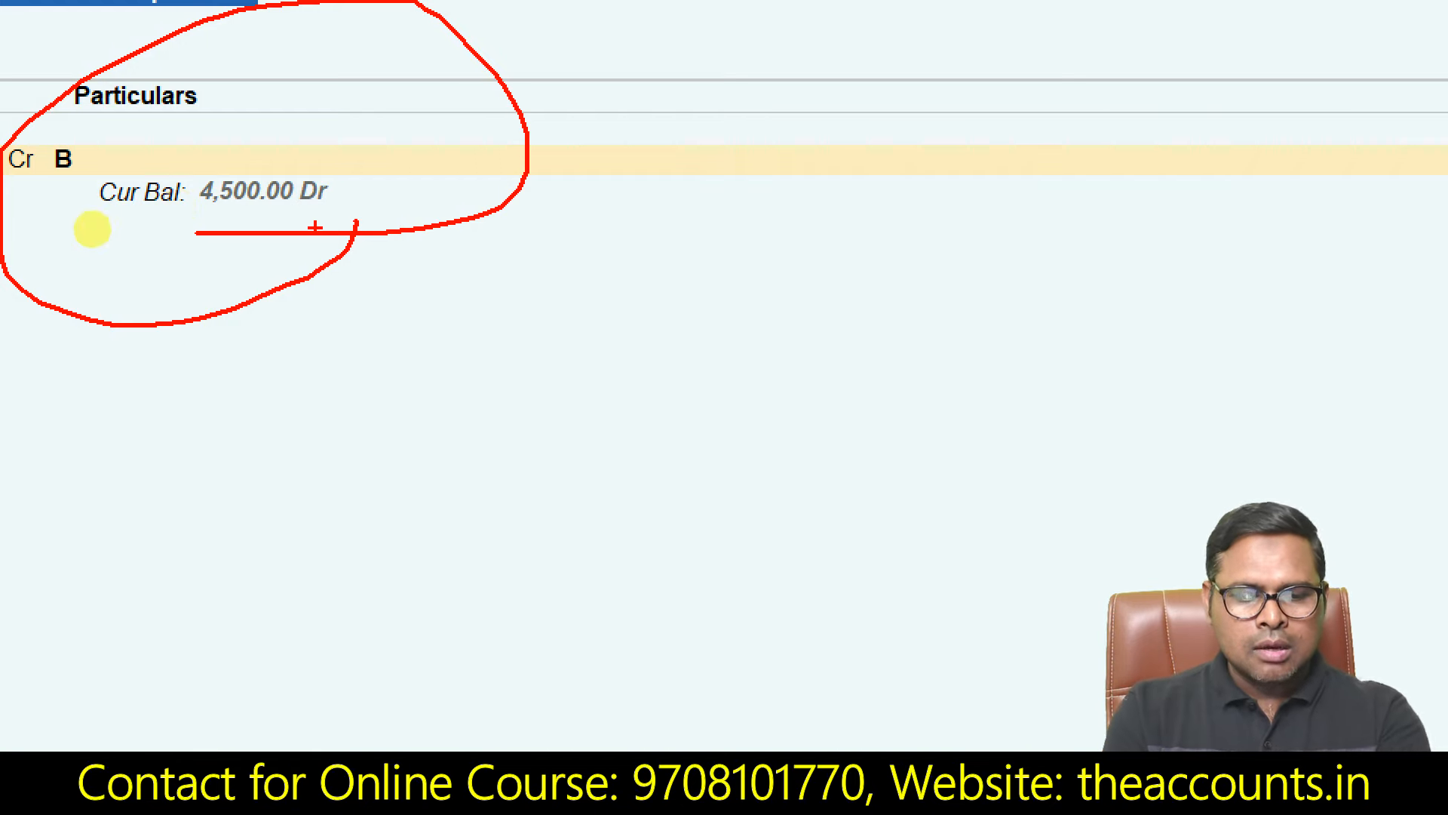
key(Escape)
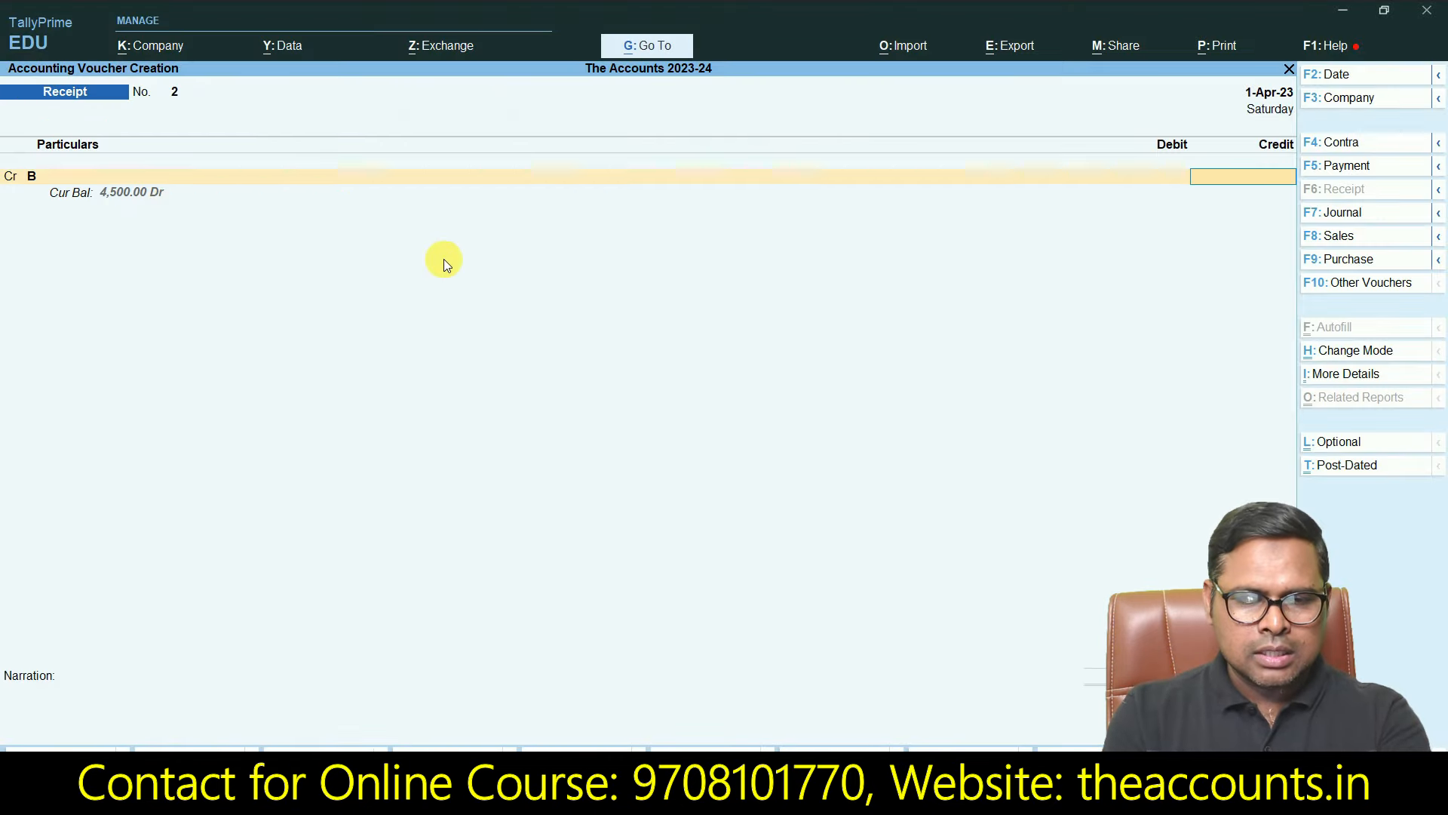
Step: Credit B with 4,500 in the Receipt voucher as Agst Ref to pending bill 2
text(4500)
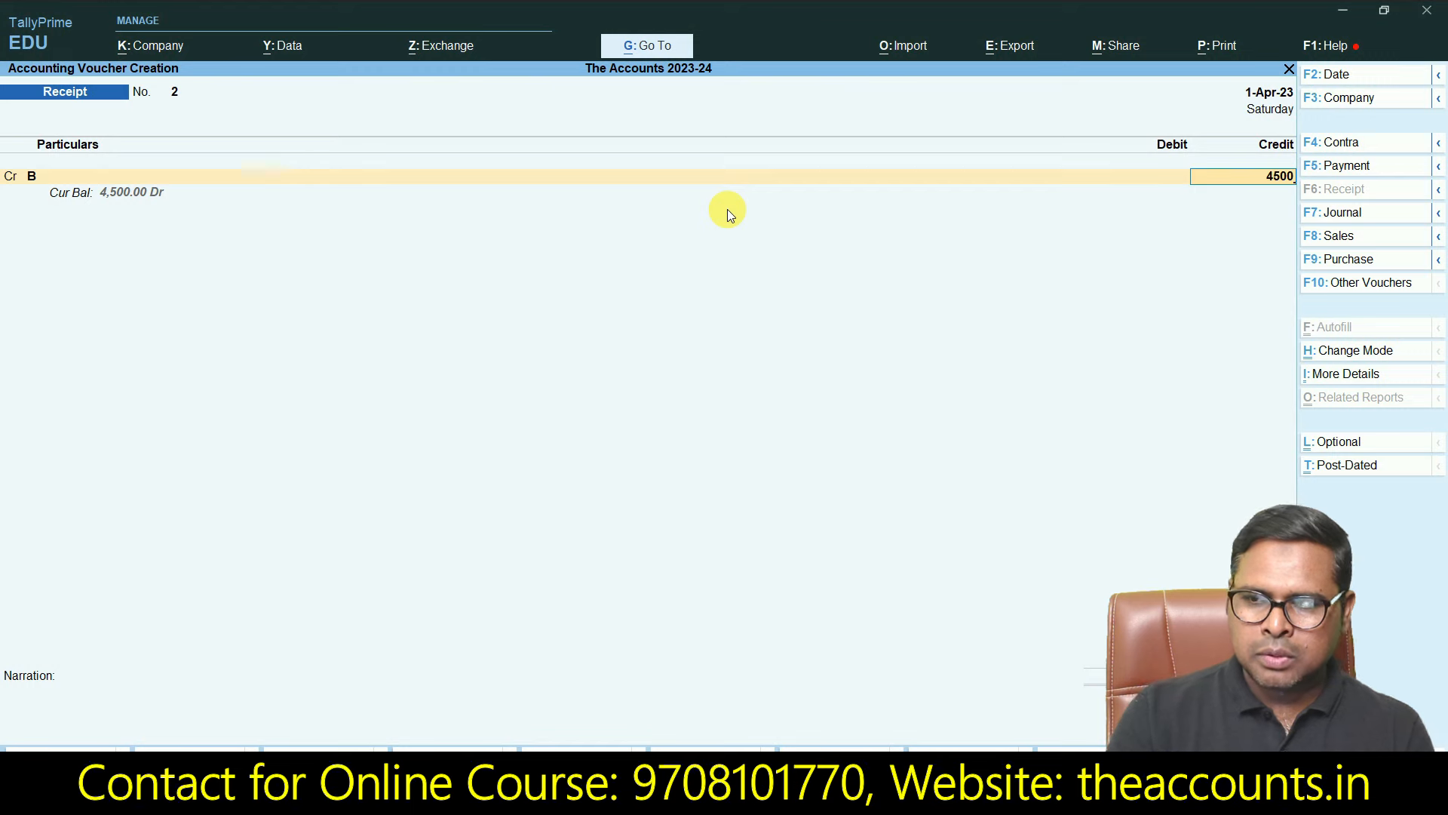
key(Return)
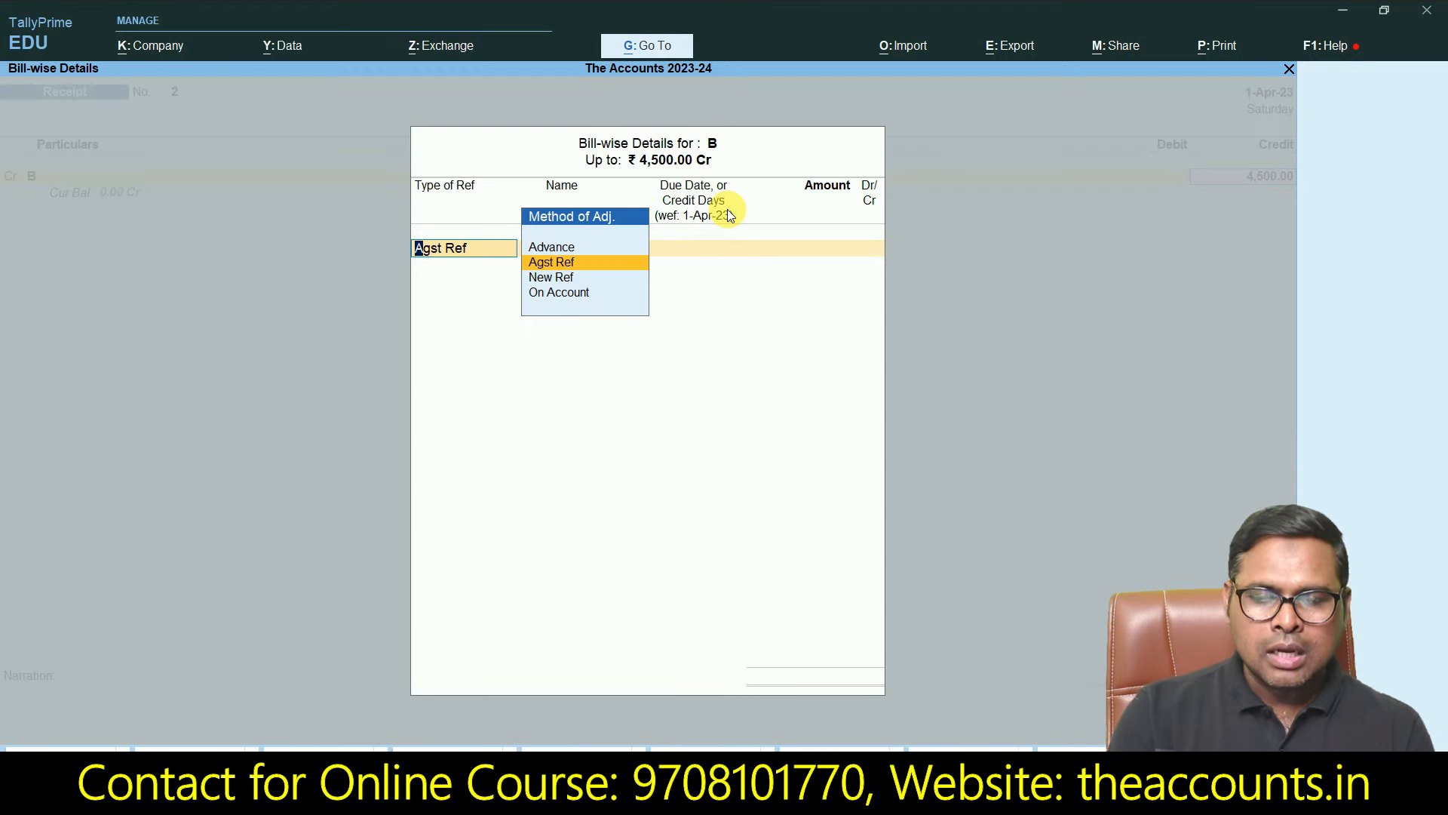
key(Return)
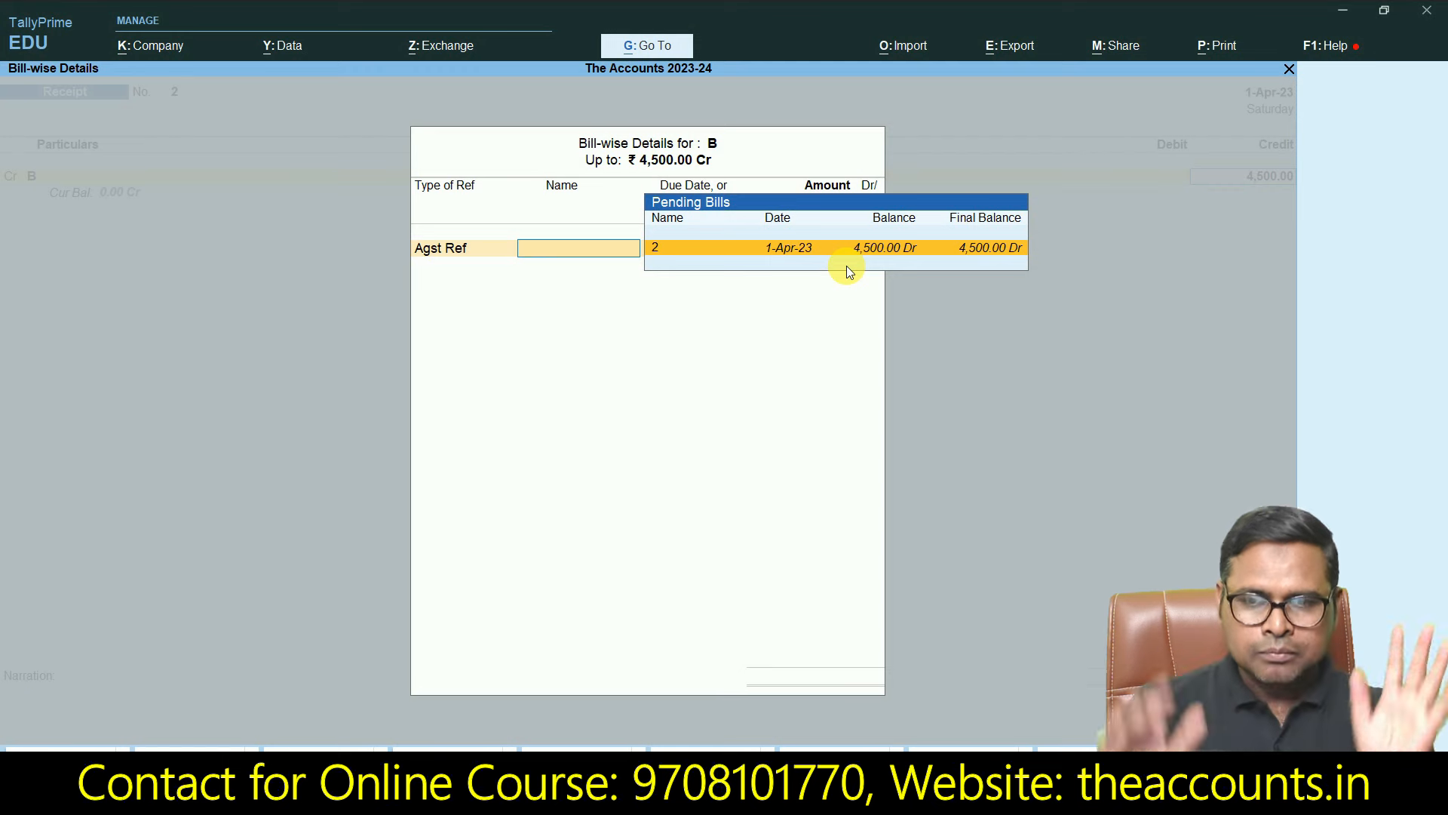
key(Return)
key(Return)
key(Return)
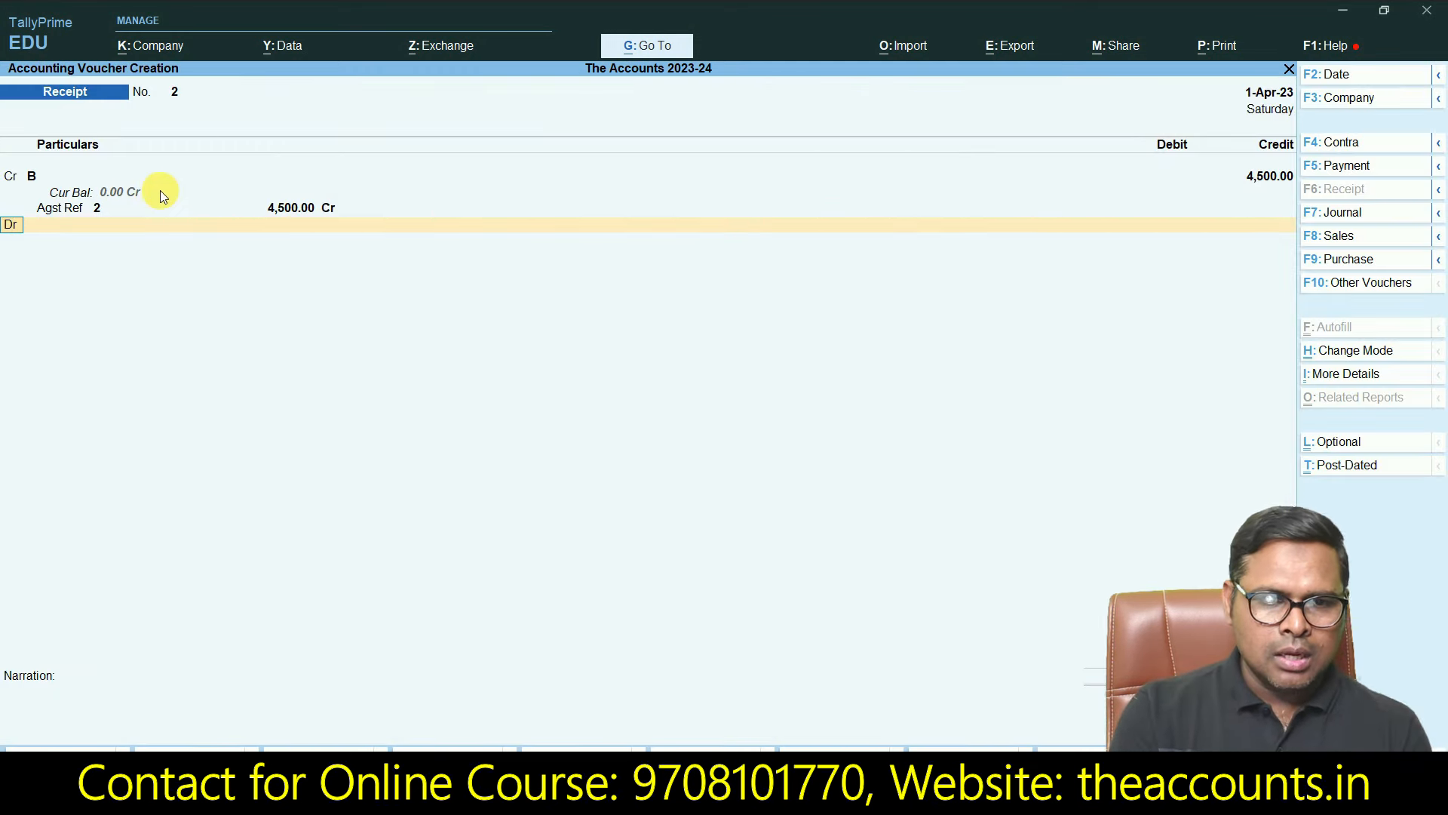
Step: Magnify the Receipt voucher's credit line and circle B's updated current balance
key(ctrl)
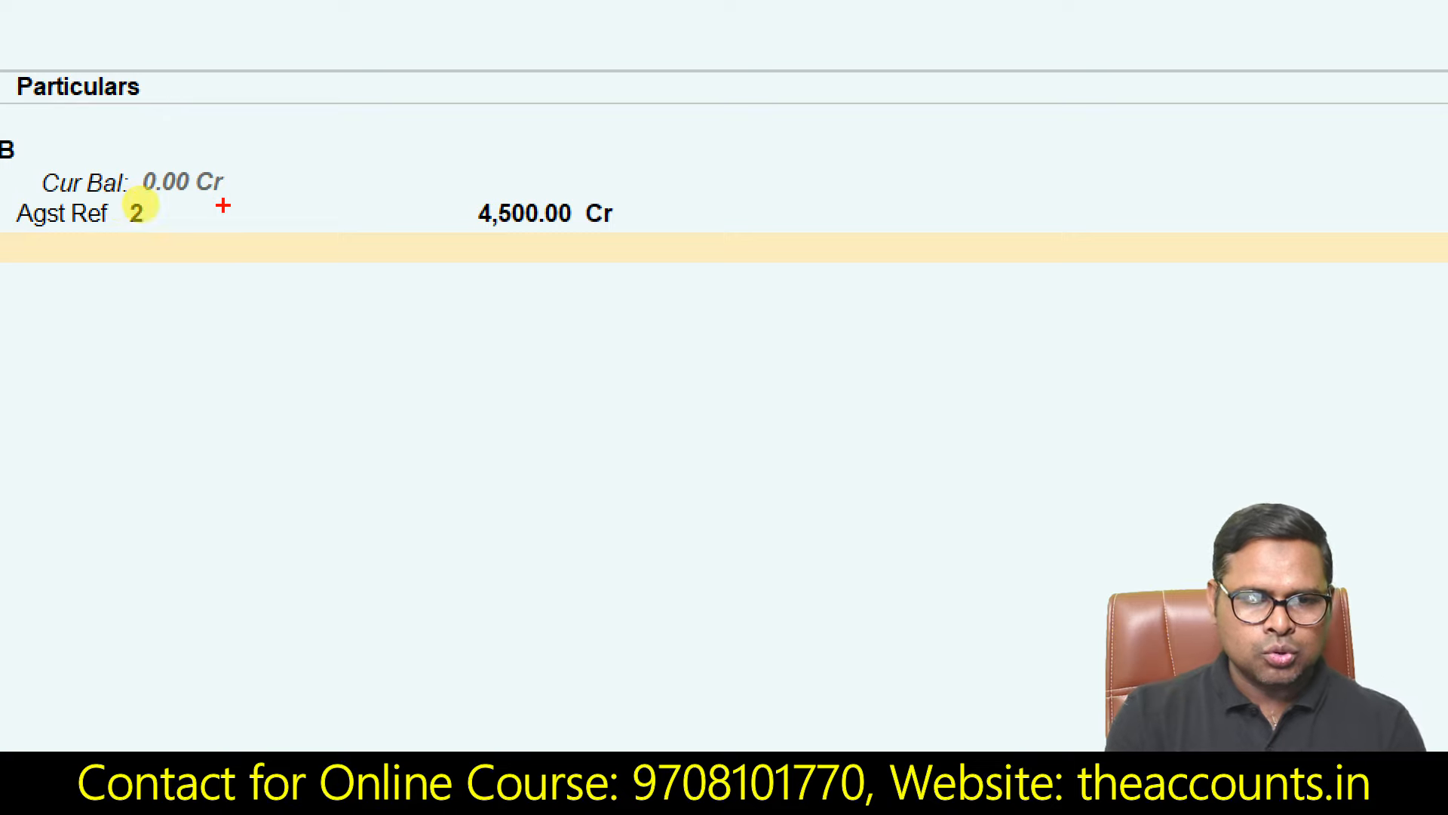
mouse_move(215, 202)
mouse_down()
mouse_move(219, 279)
mouse_move(192, 115)
mouse_up()
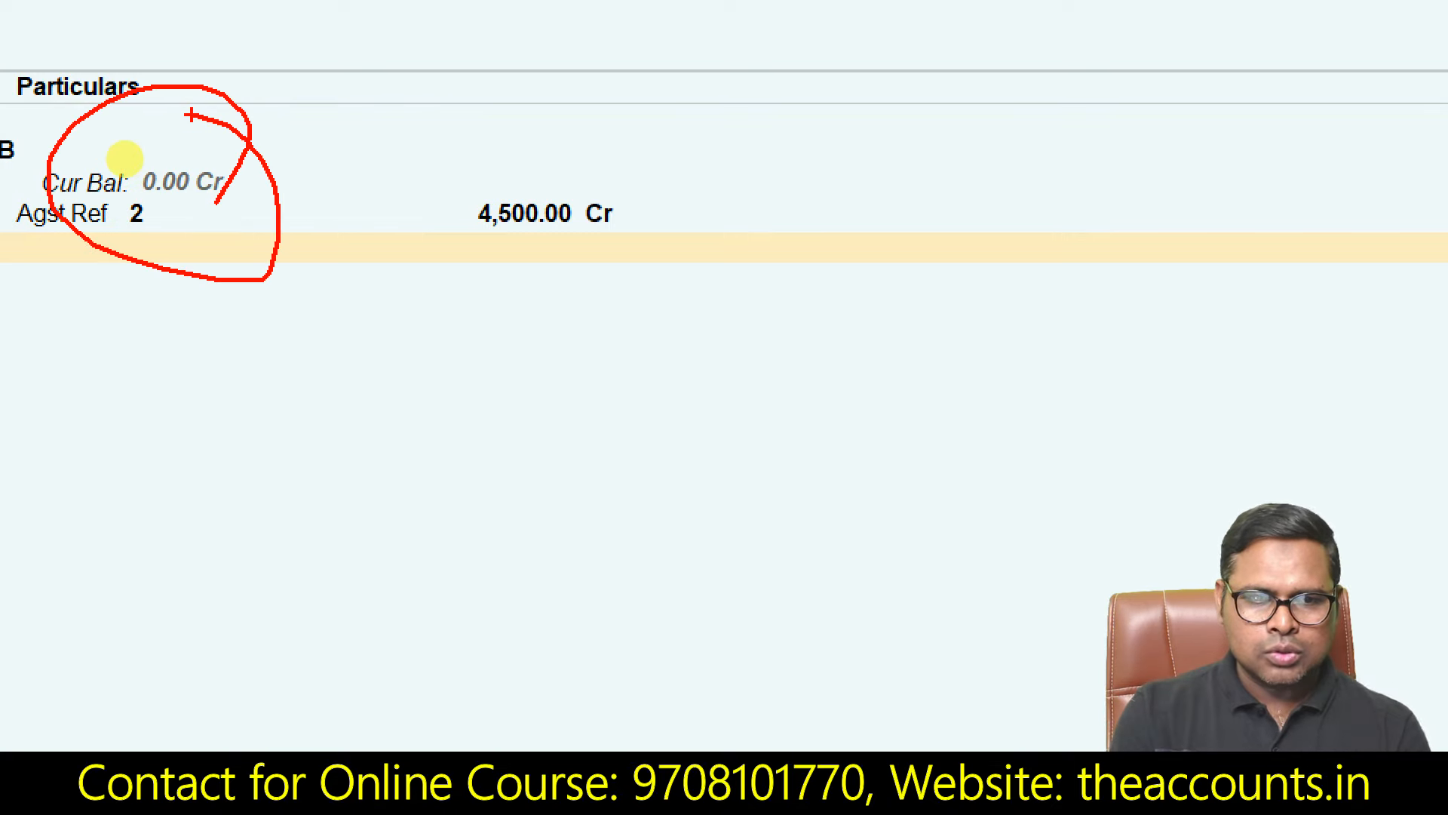
key(Escape)
Step: Debit Sbi with 4,500 as Cheque/DD, leaving the instrument number and bank name blank, and save the Receipt voucher
key(Return)
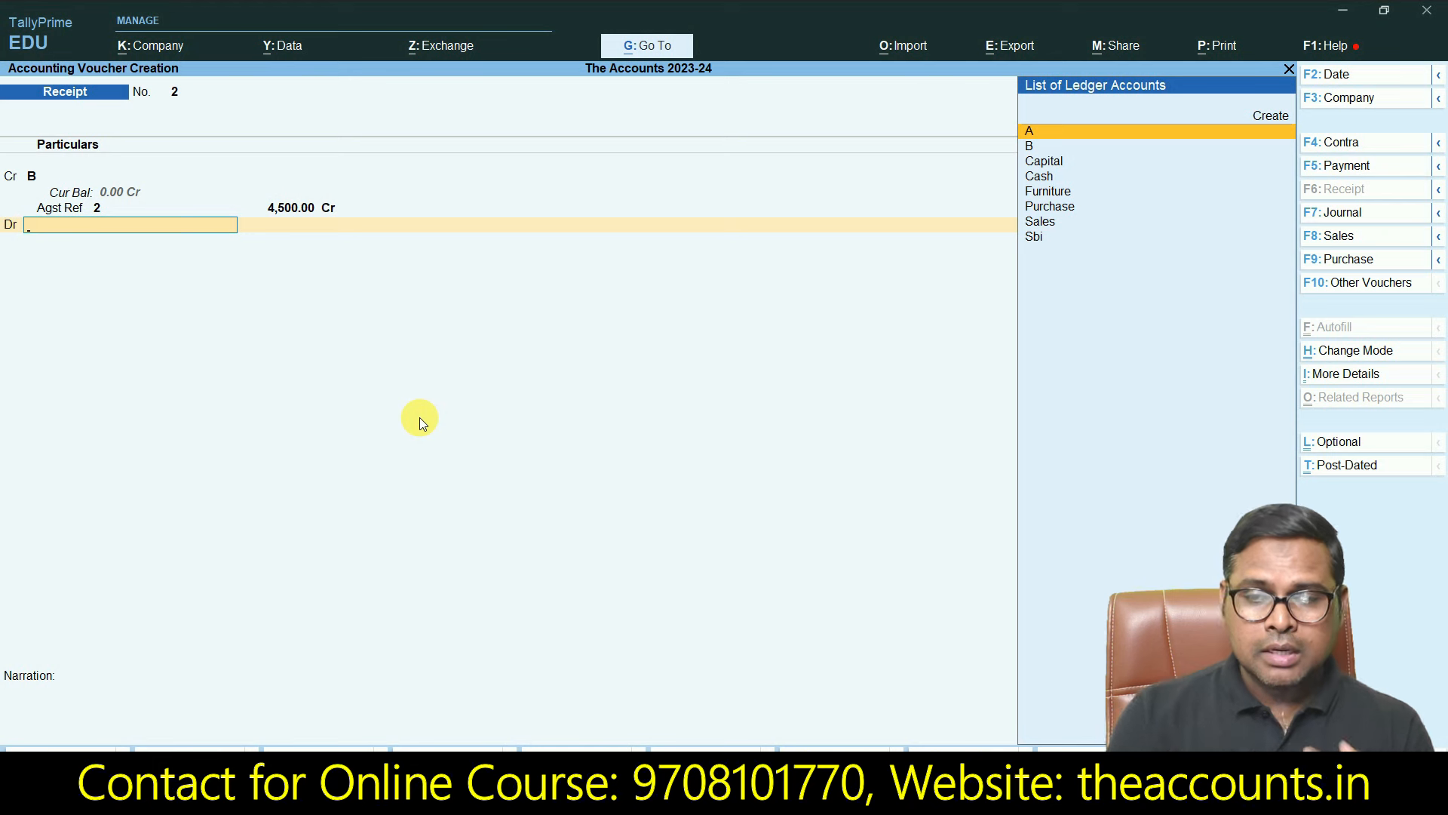
click(1044, 238)
key(Return)
key(Return)
key(Return)
key(Return)
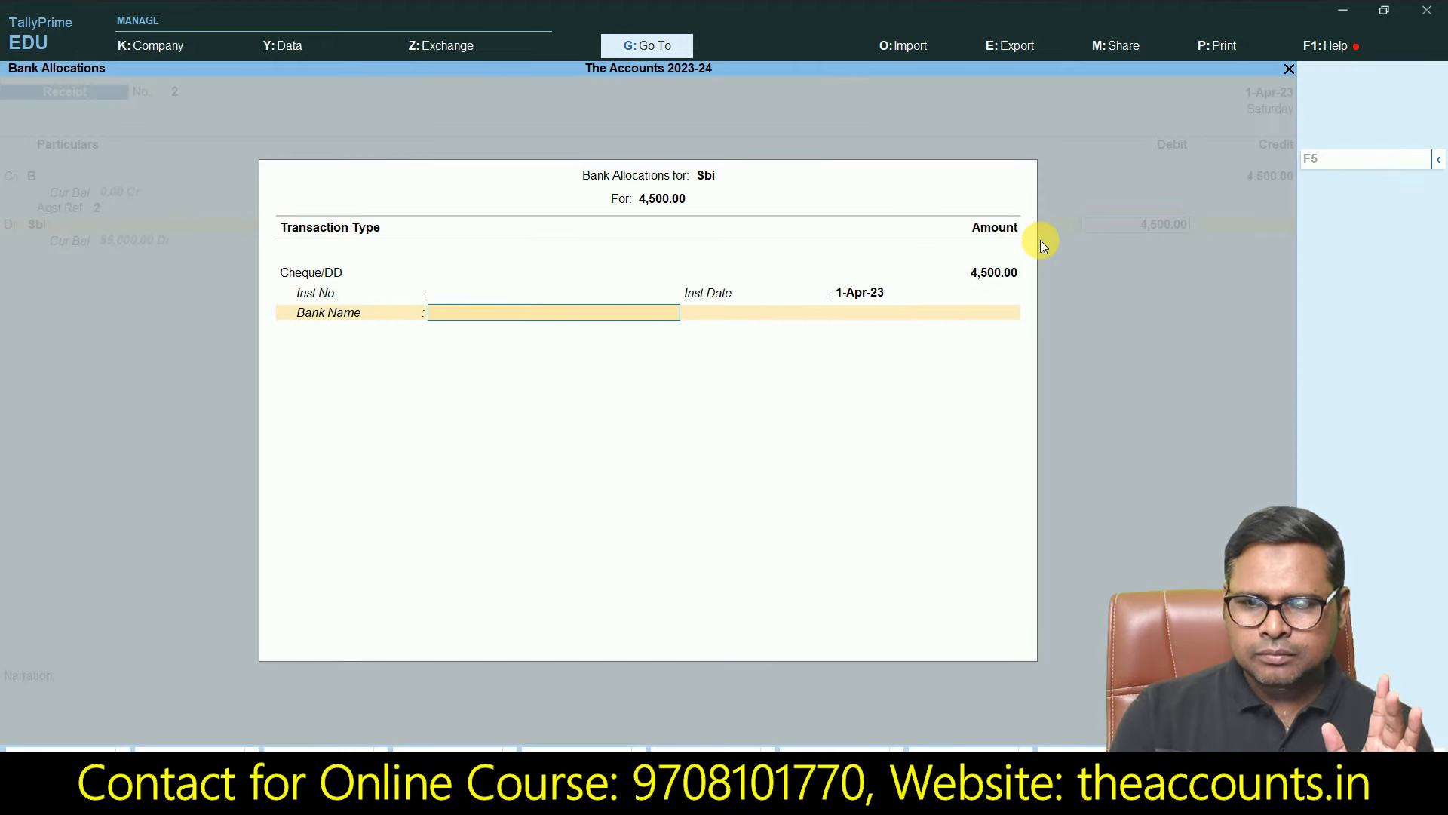
key(Return)
key(Return)
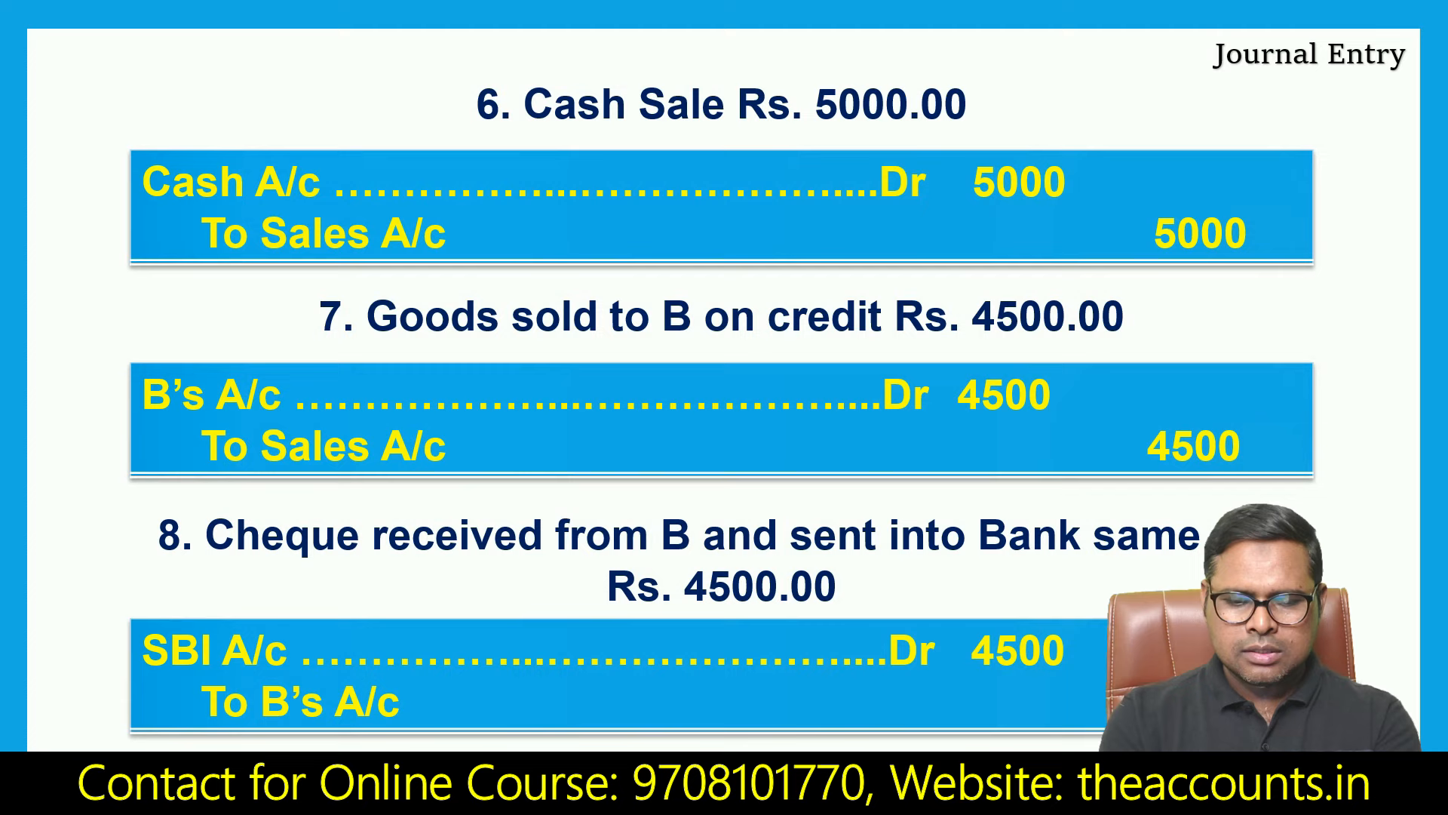
Step: Advance the slides to transaction 9, the cash rent payment, and reveal its journal entry
key(Right)
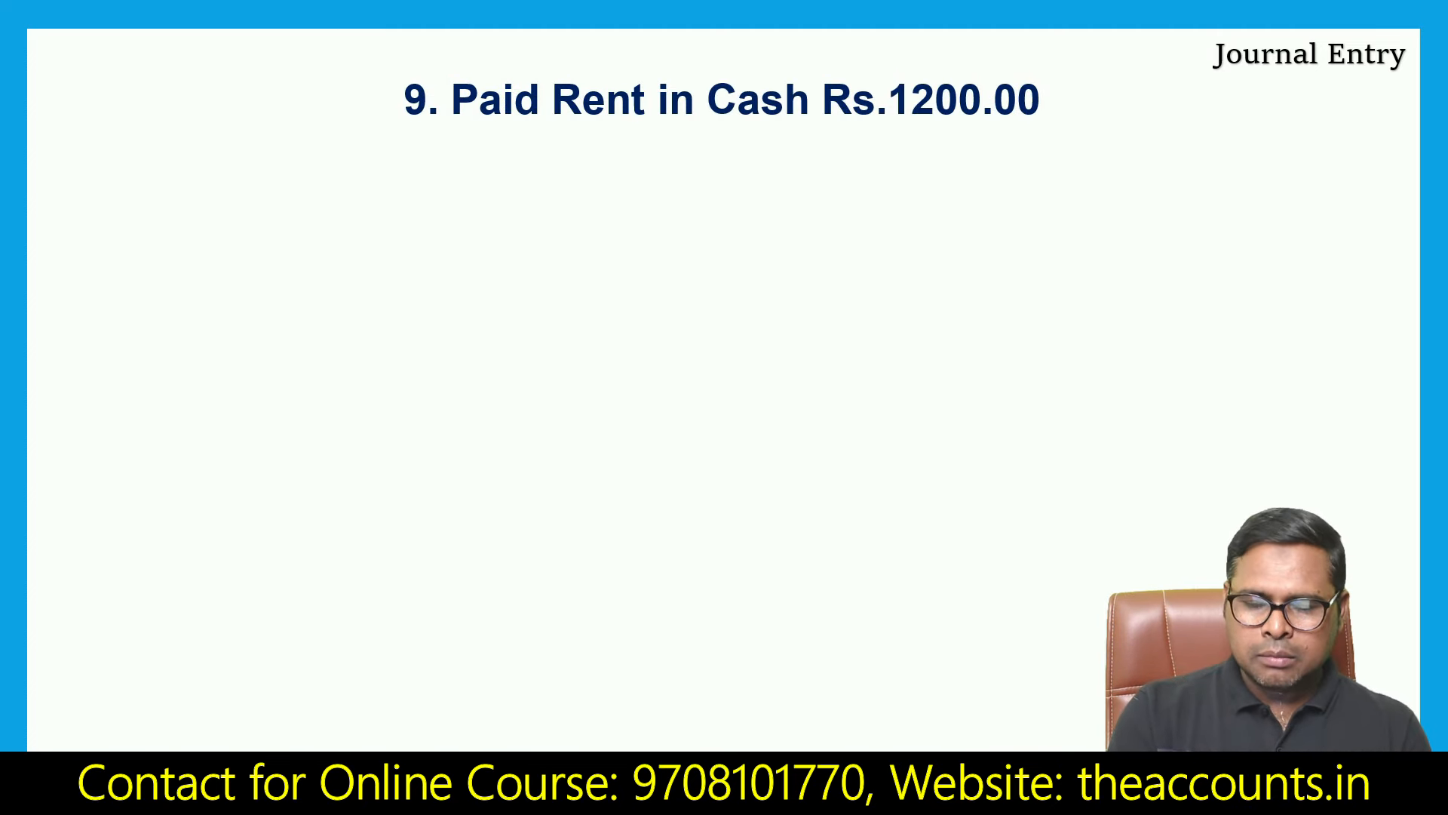
key(Right)
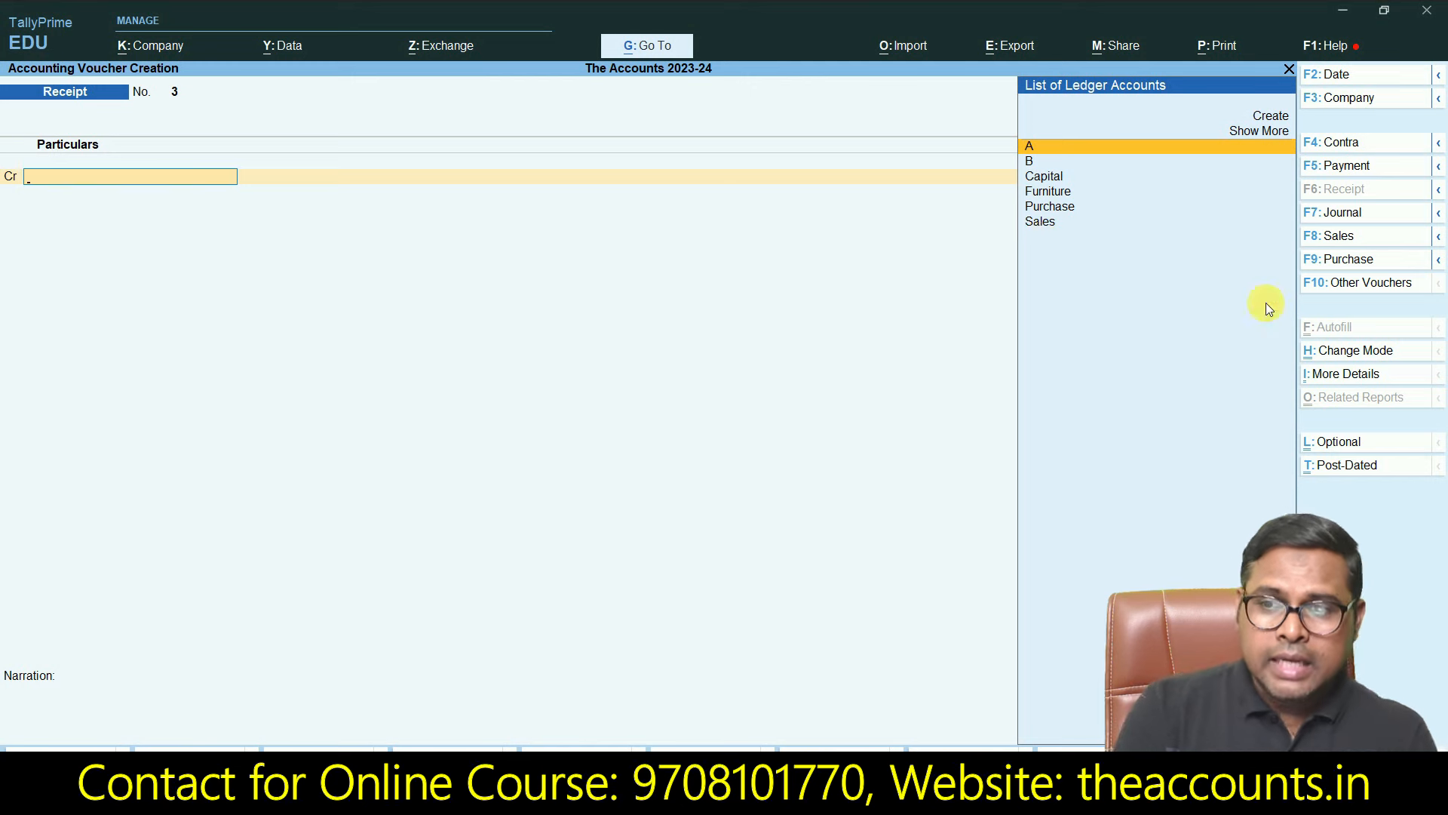
Step: Change to a Payment voucher in TallyPrime and start a new ledger named Rent for its debit line
click(1362, 178)
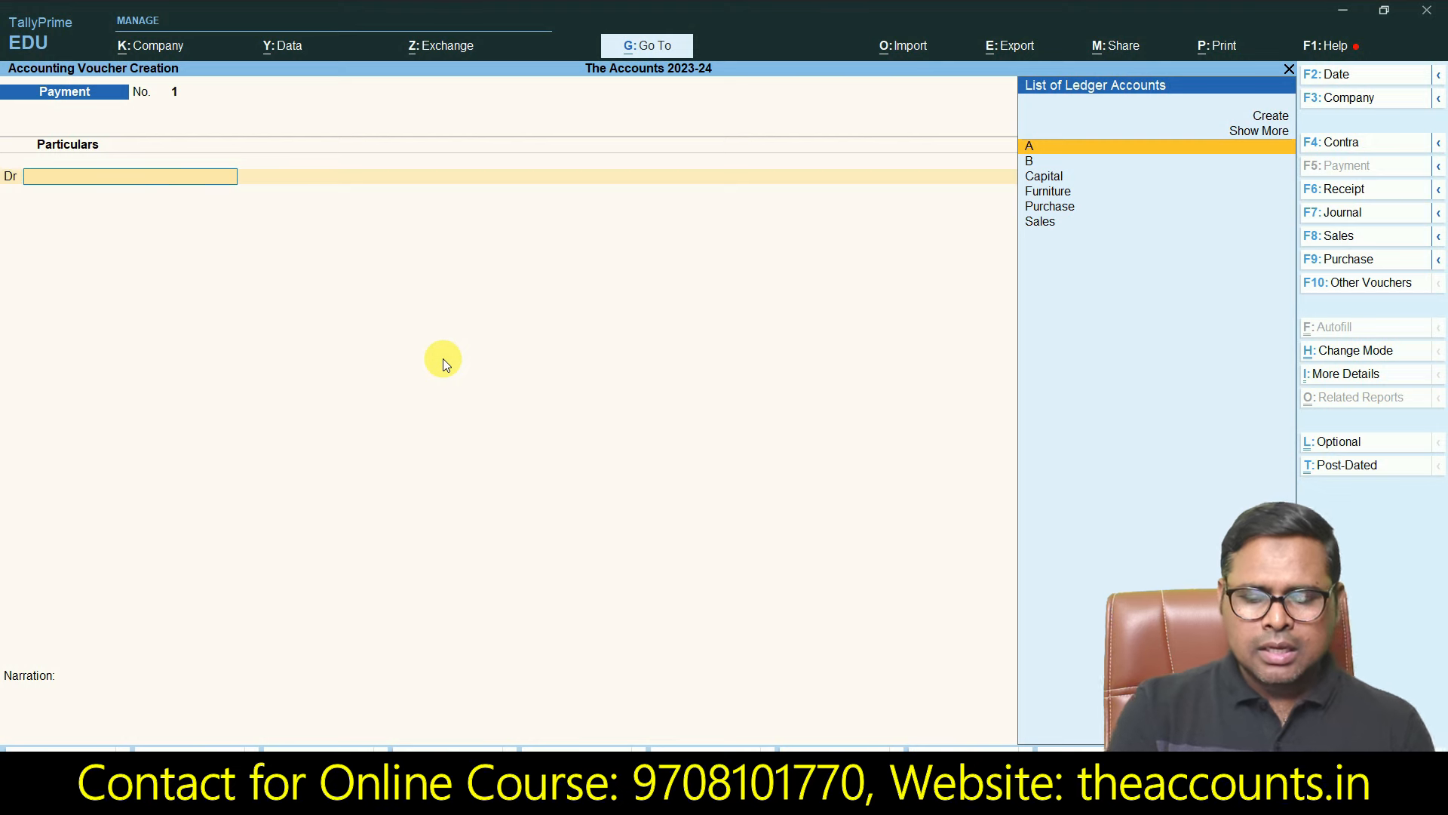
key(alt+c)
text(Rent)
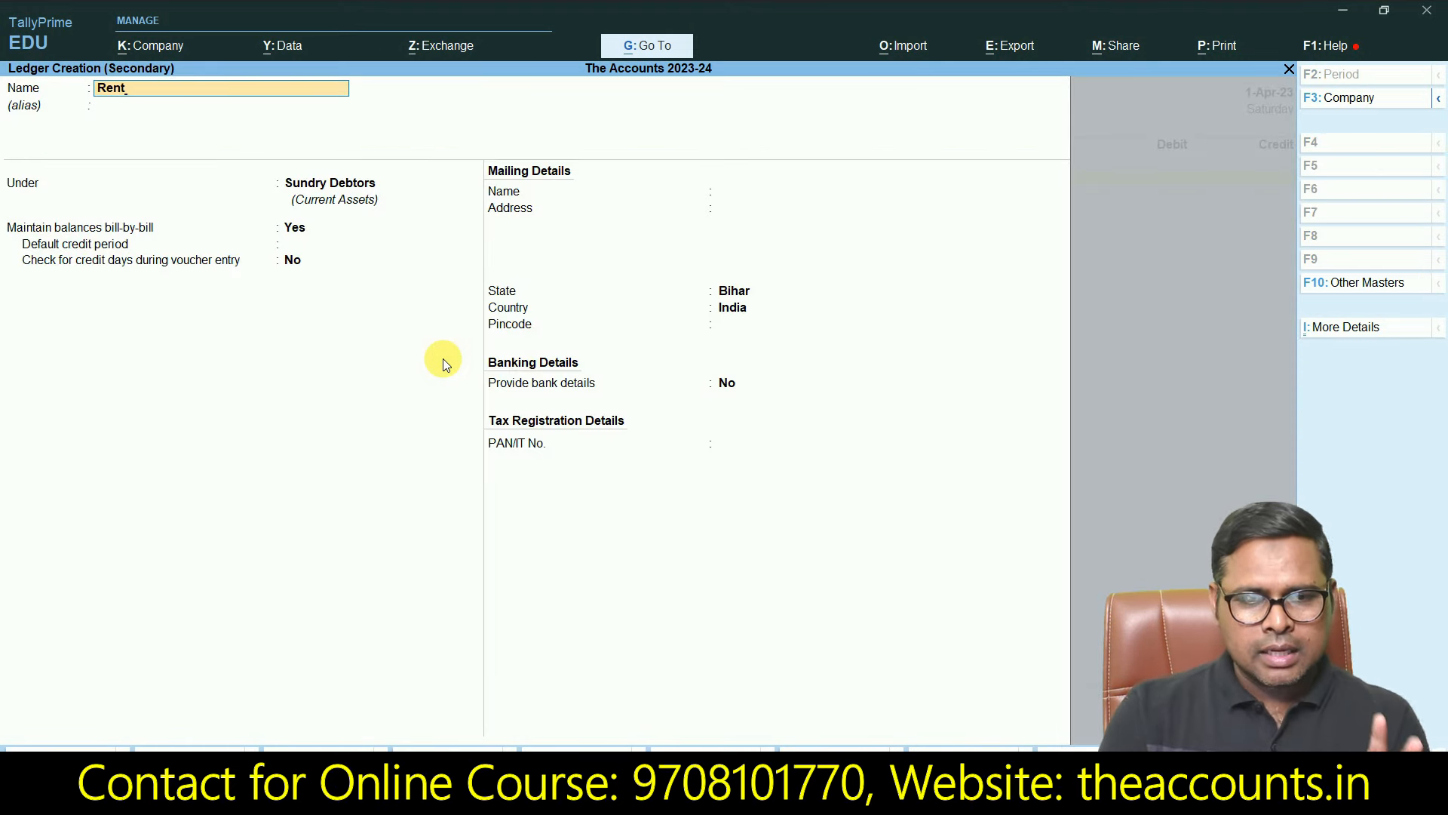
key(Return)
key(Return)
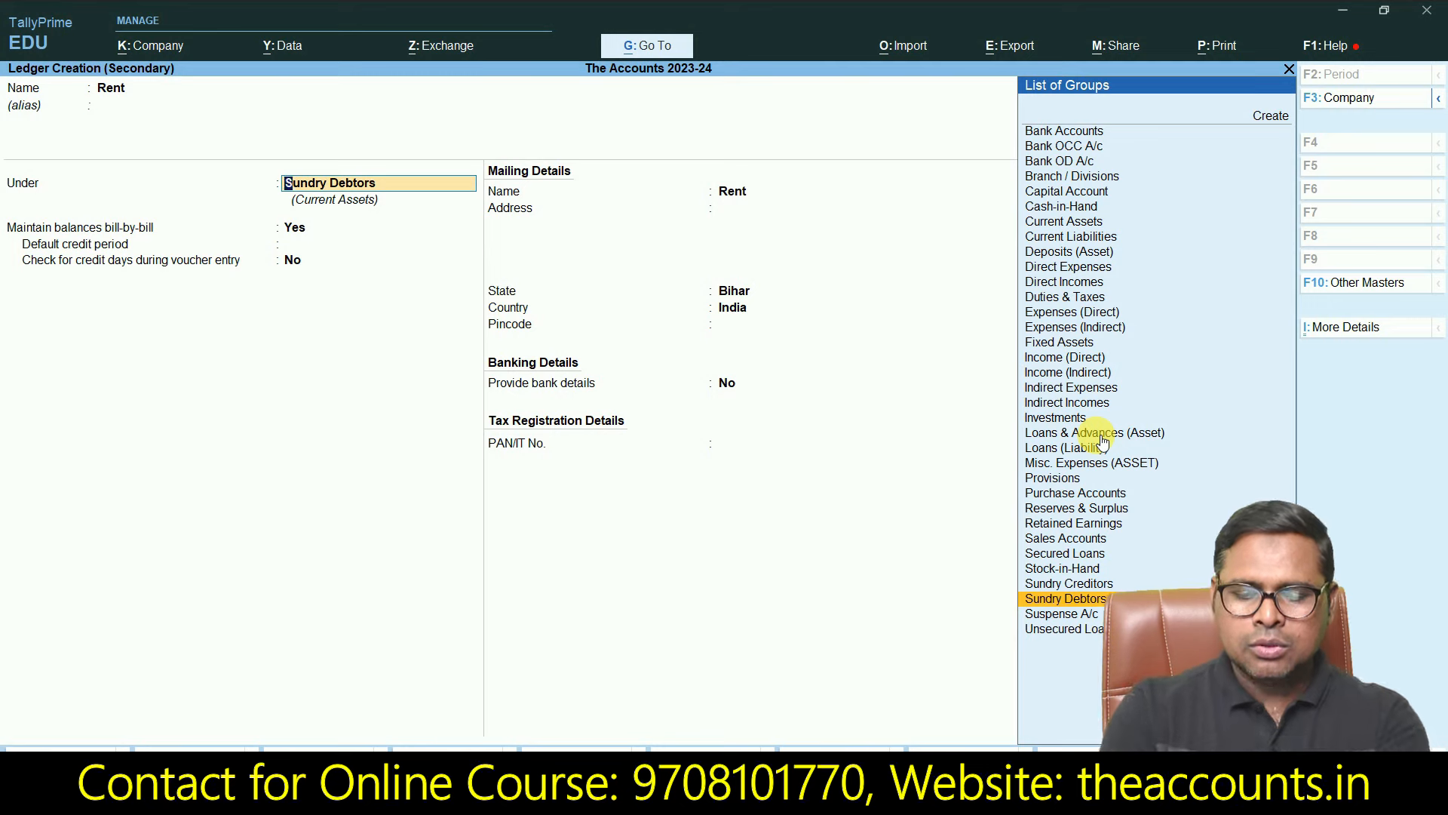
Step: Place the Rent ledger under the Indirect Expenses group and save it
text(Ind)
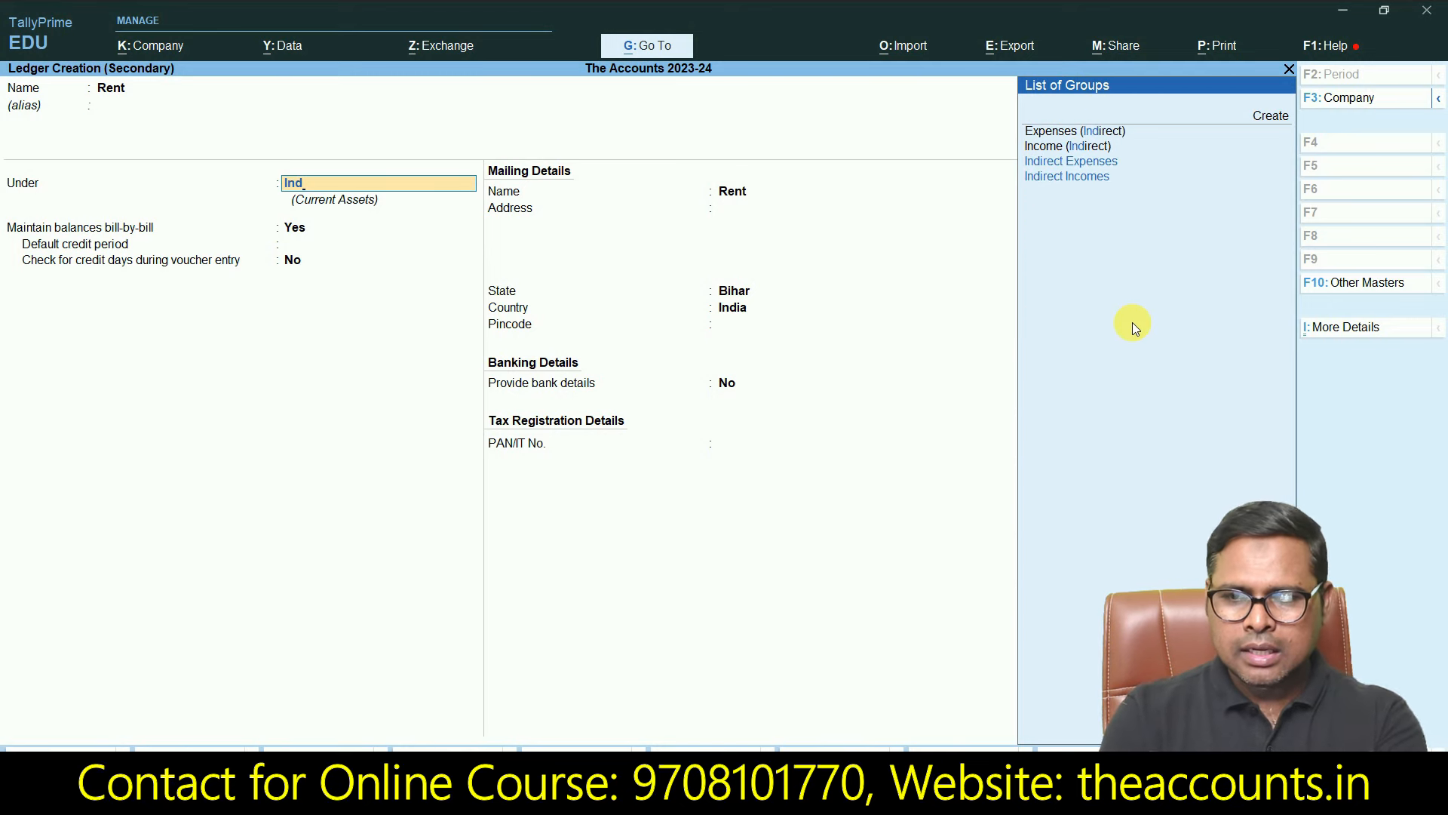
click(1089, 165)
key(Return)
key(ctrl+a)
key(Return)
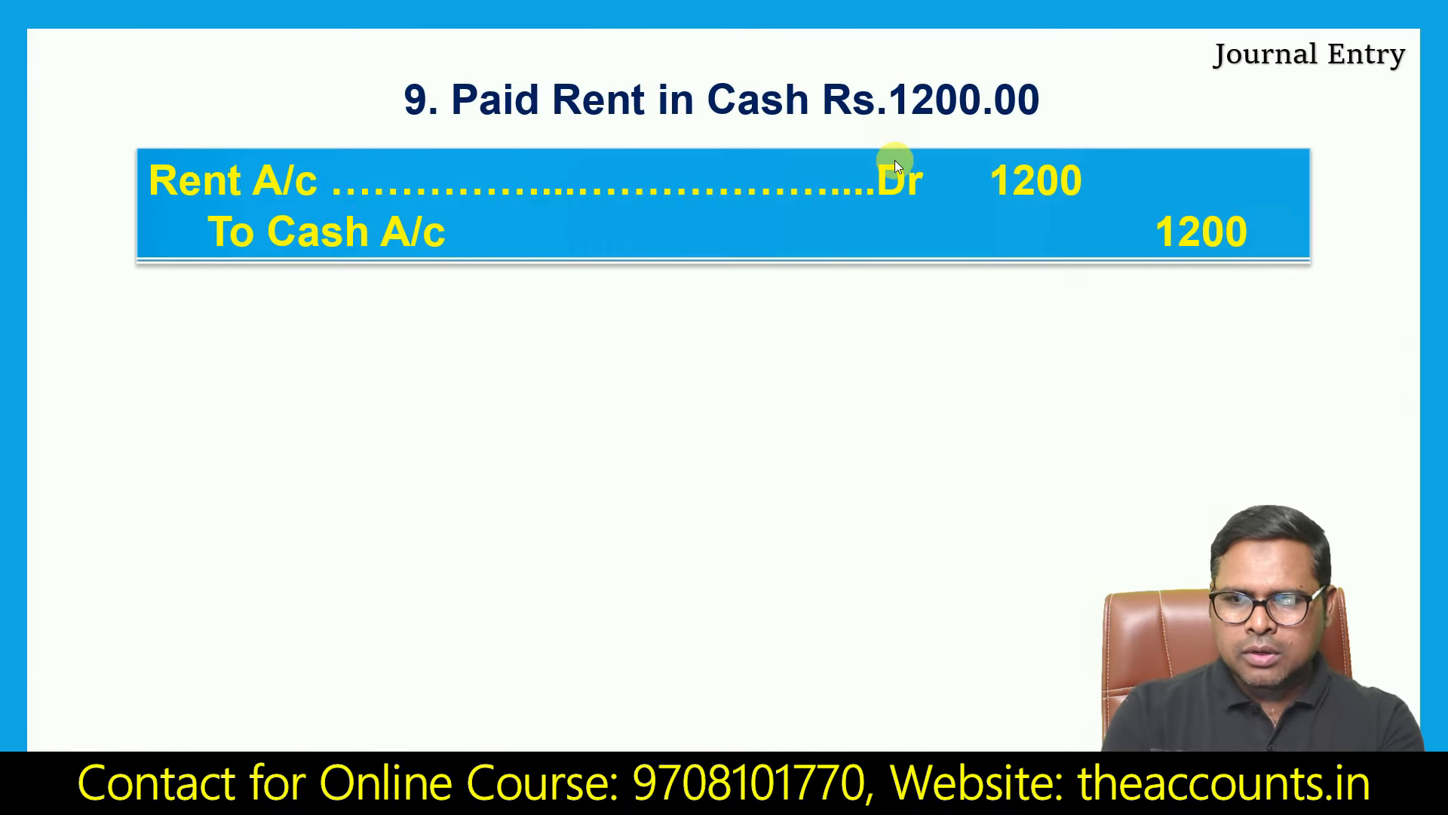
Step: Debit Rent with 1,200 in the Payment voucher and start its credit line
text(1200)
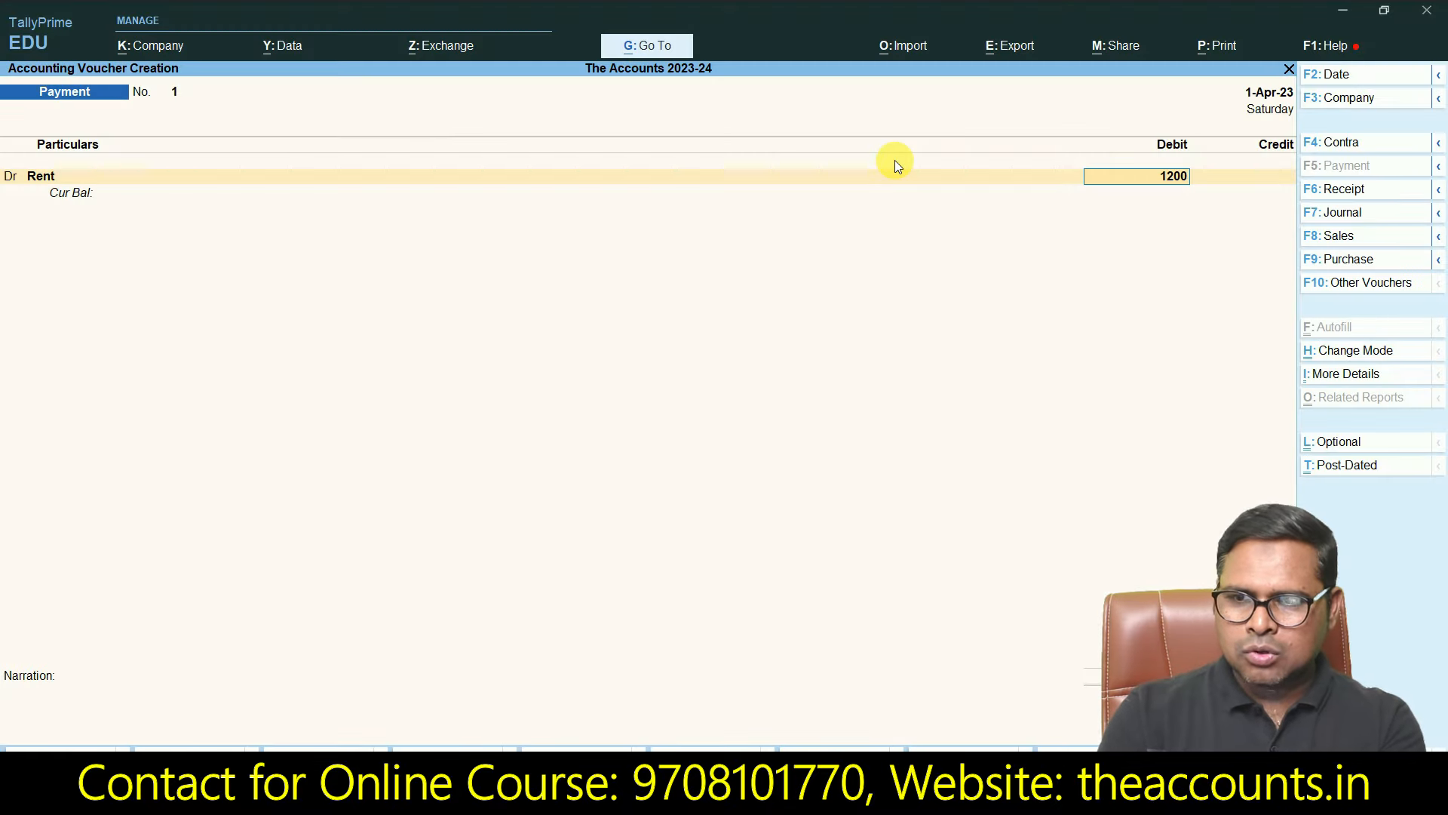
key(Return)
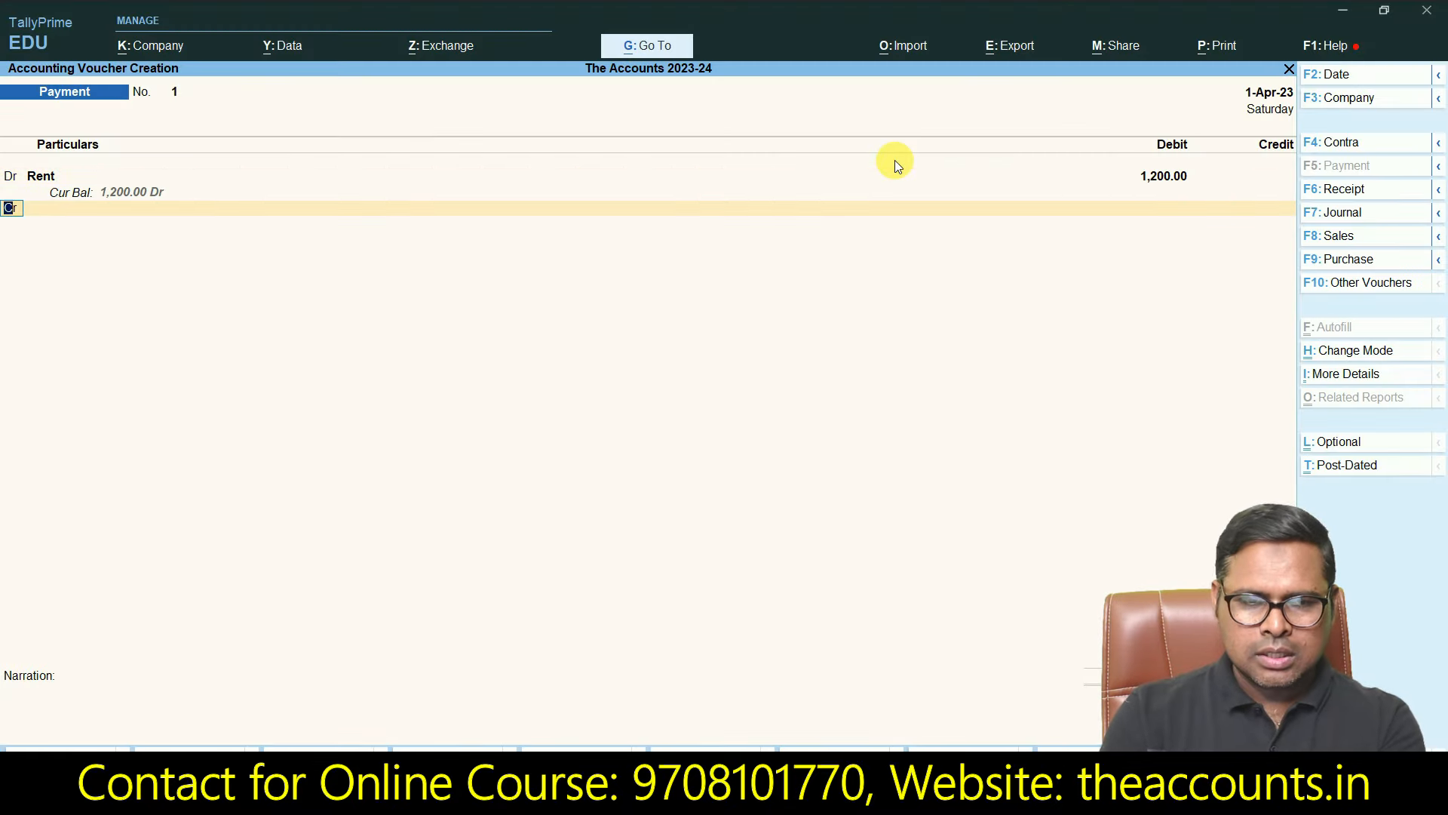
key(Return)
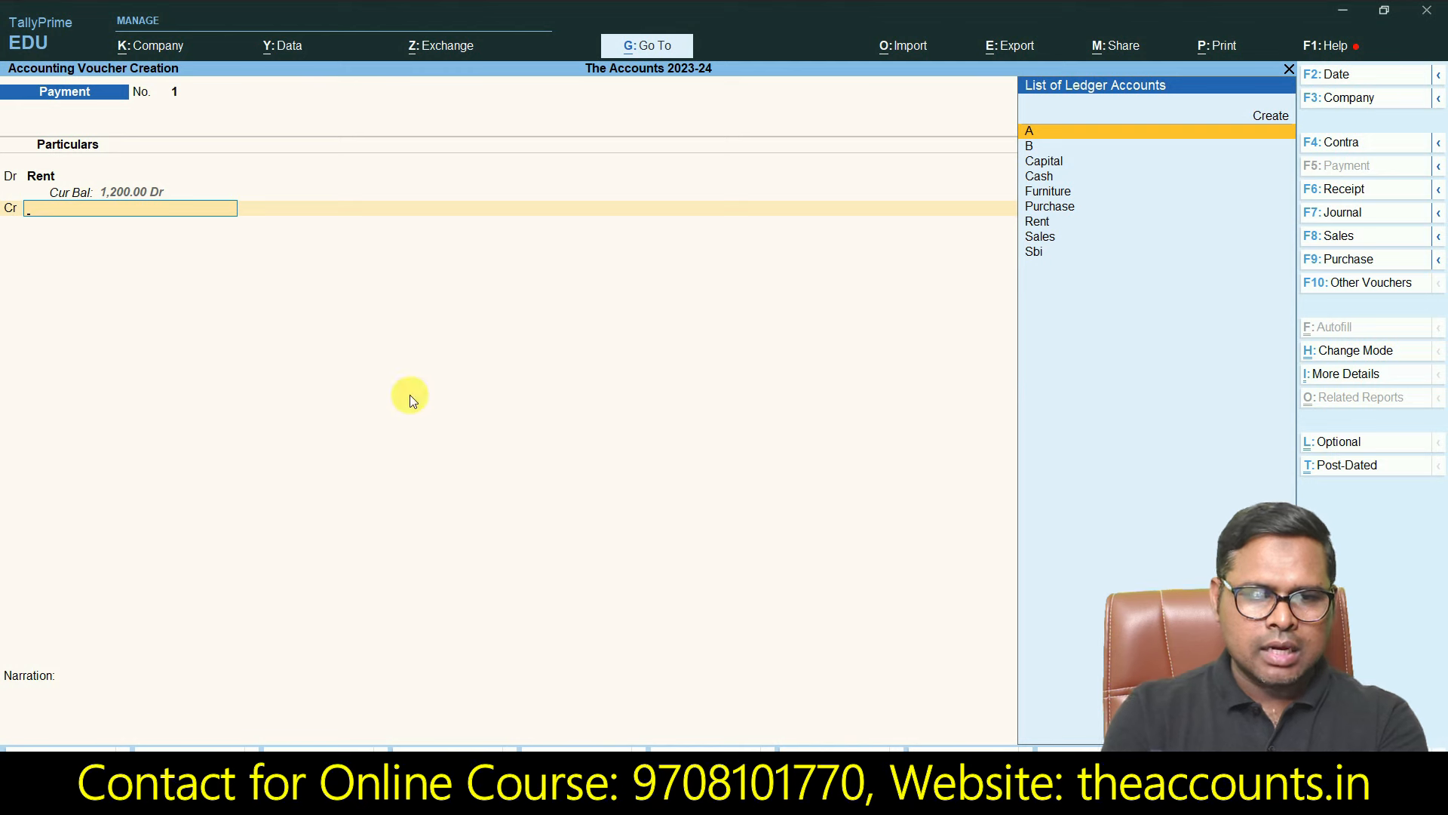
Step: Credit Cash with 1,200 and save the Payment voucher with a blank narration
text(cash)
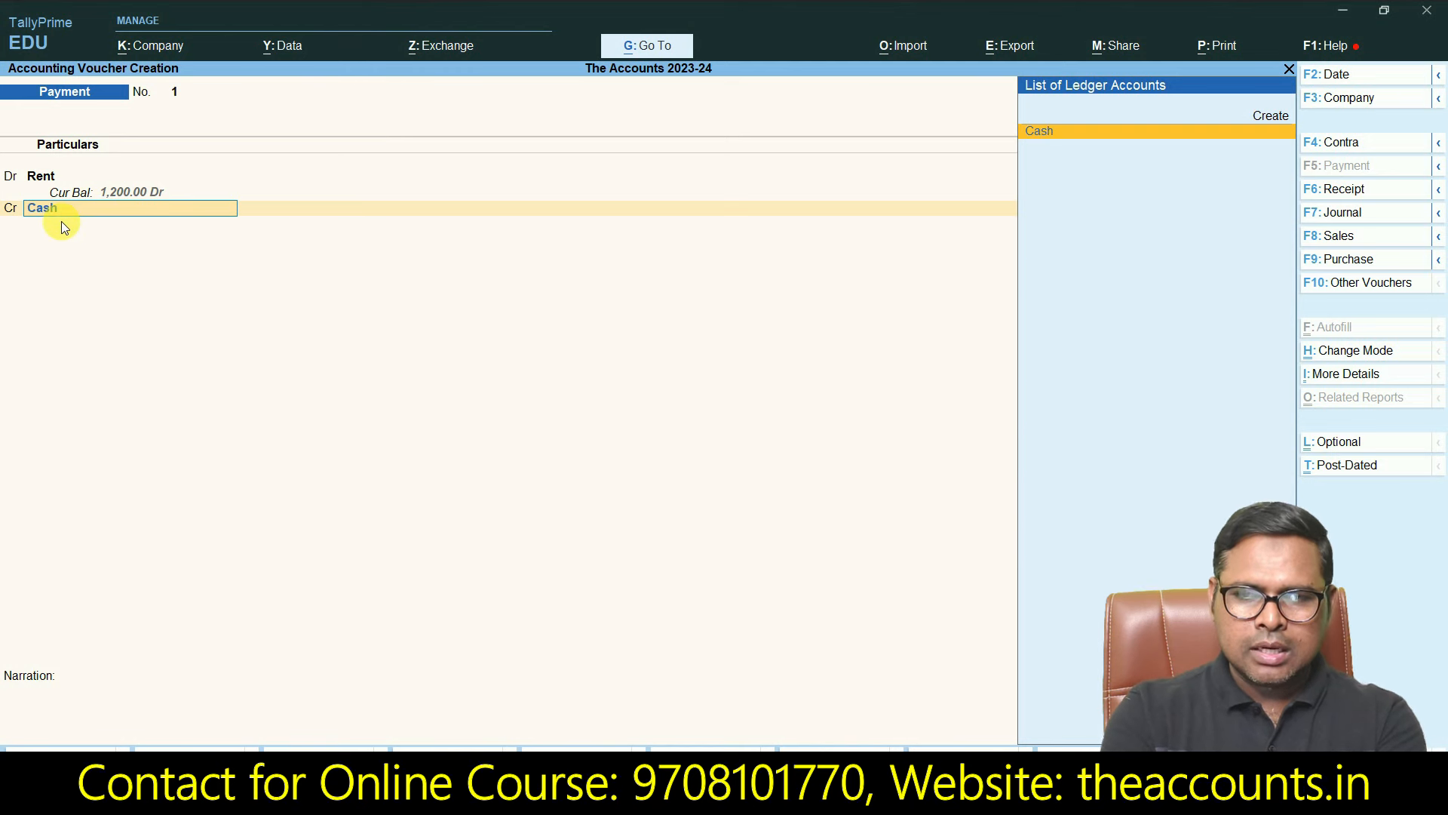
key(ctrl+1)
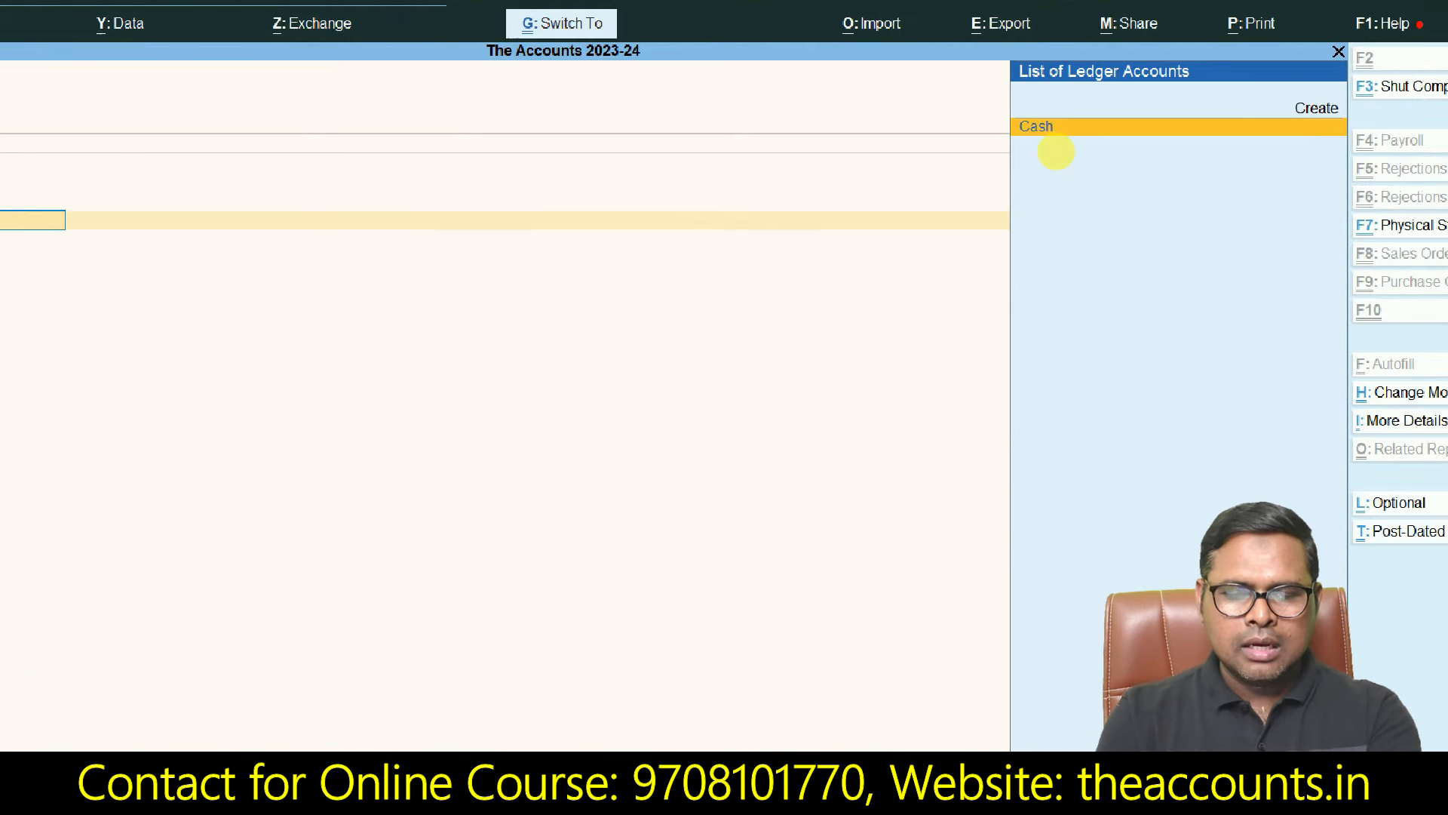
click(1056, 150)
mouse_move(1056, 151)
mouse_down()
mouse_move(1028, 181)
mouse_move(1073, 39)
mouse_up()
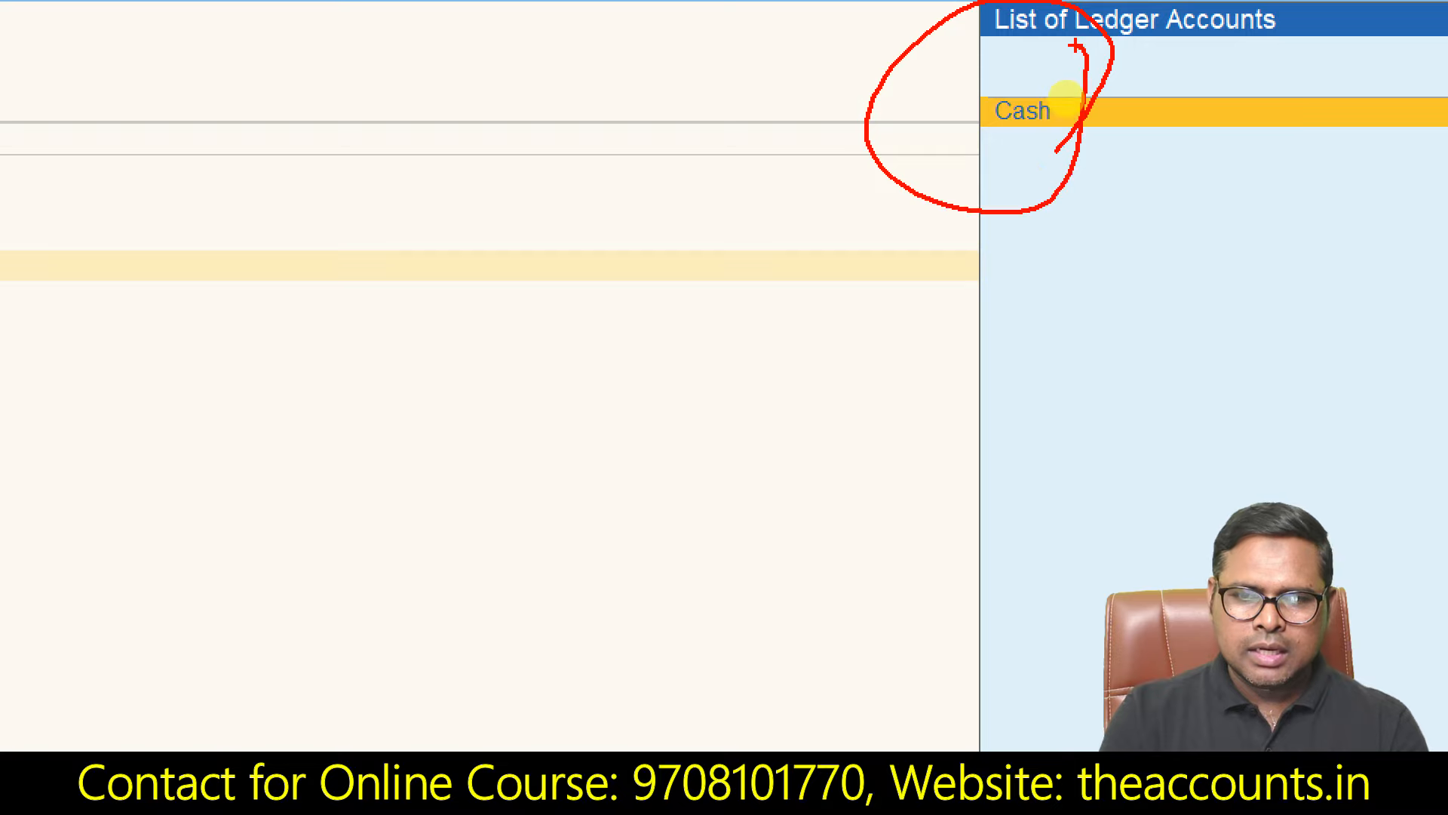
key(Escape)
key(Return)
key(Return)
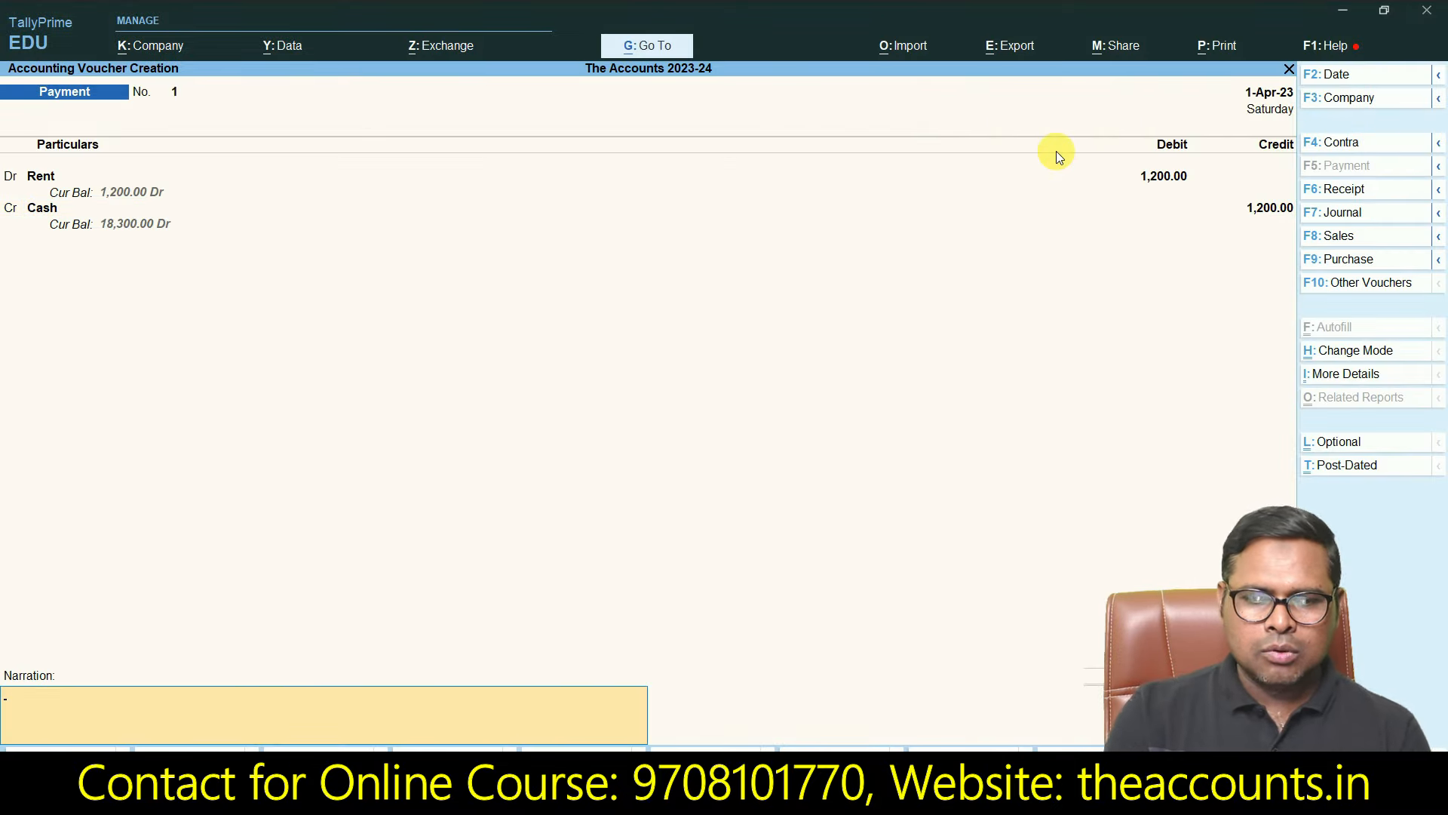
key(Return)
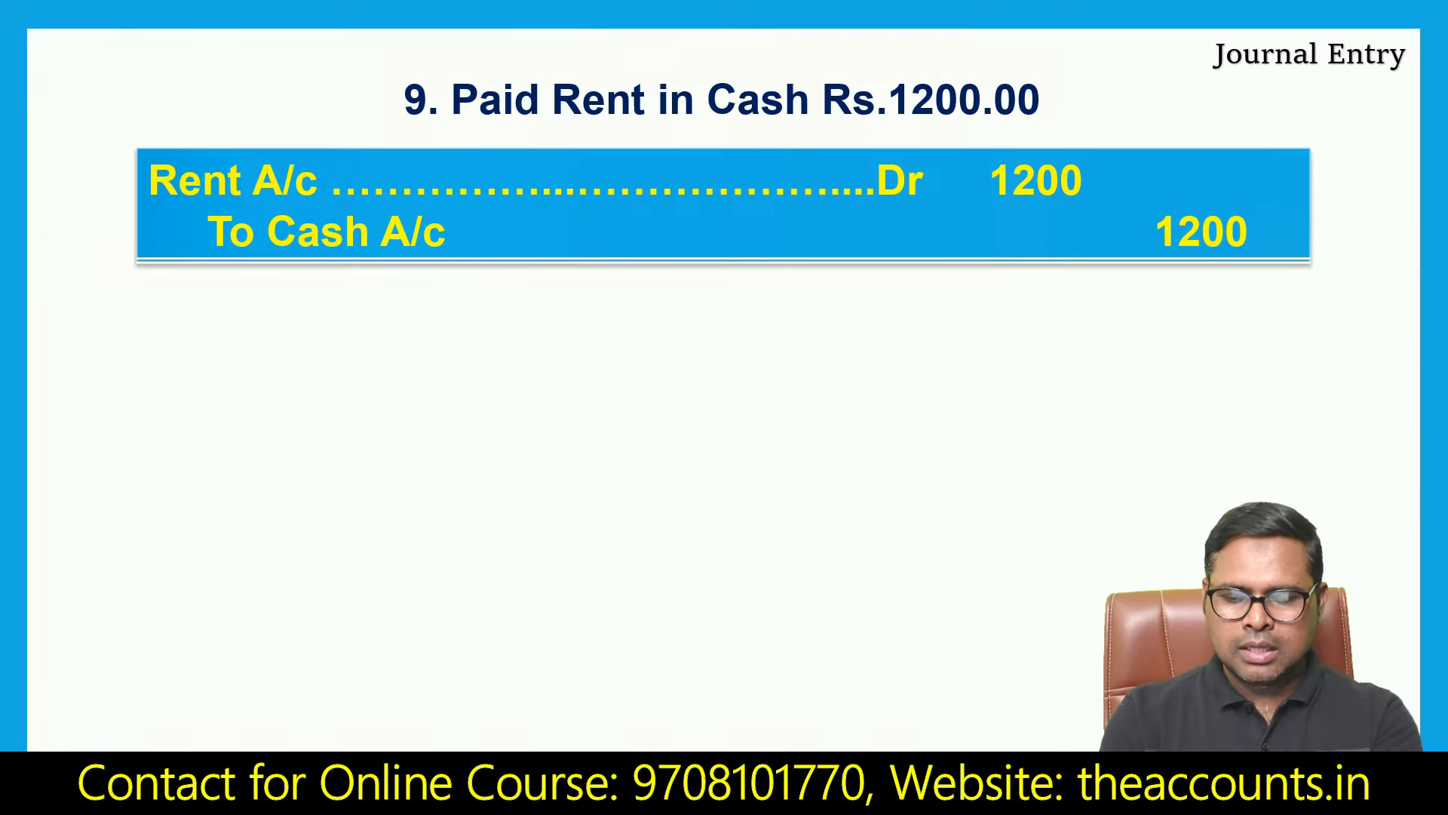
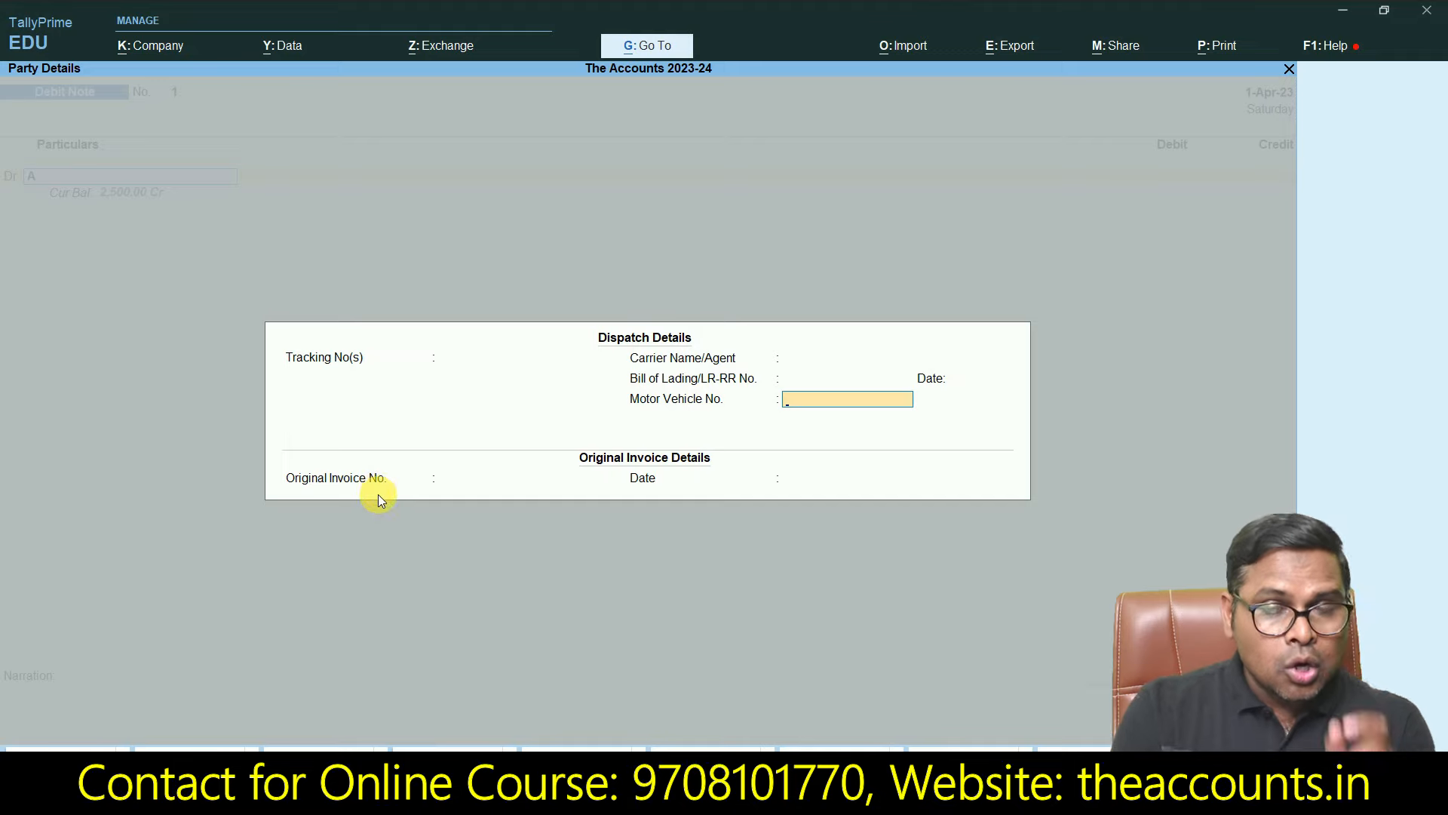
Step: Leave party A's remaining dispatch and original invoice details blank in the Debit Note and proceed to the debit amount
key(Return)
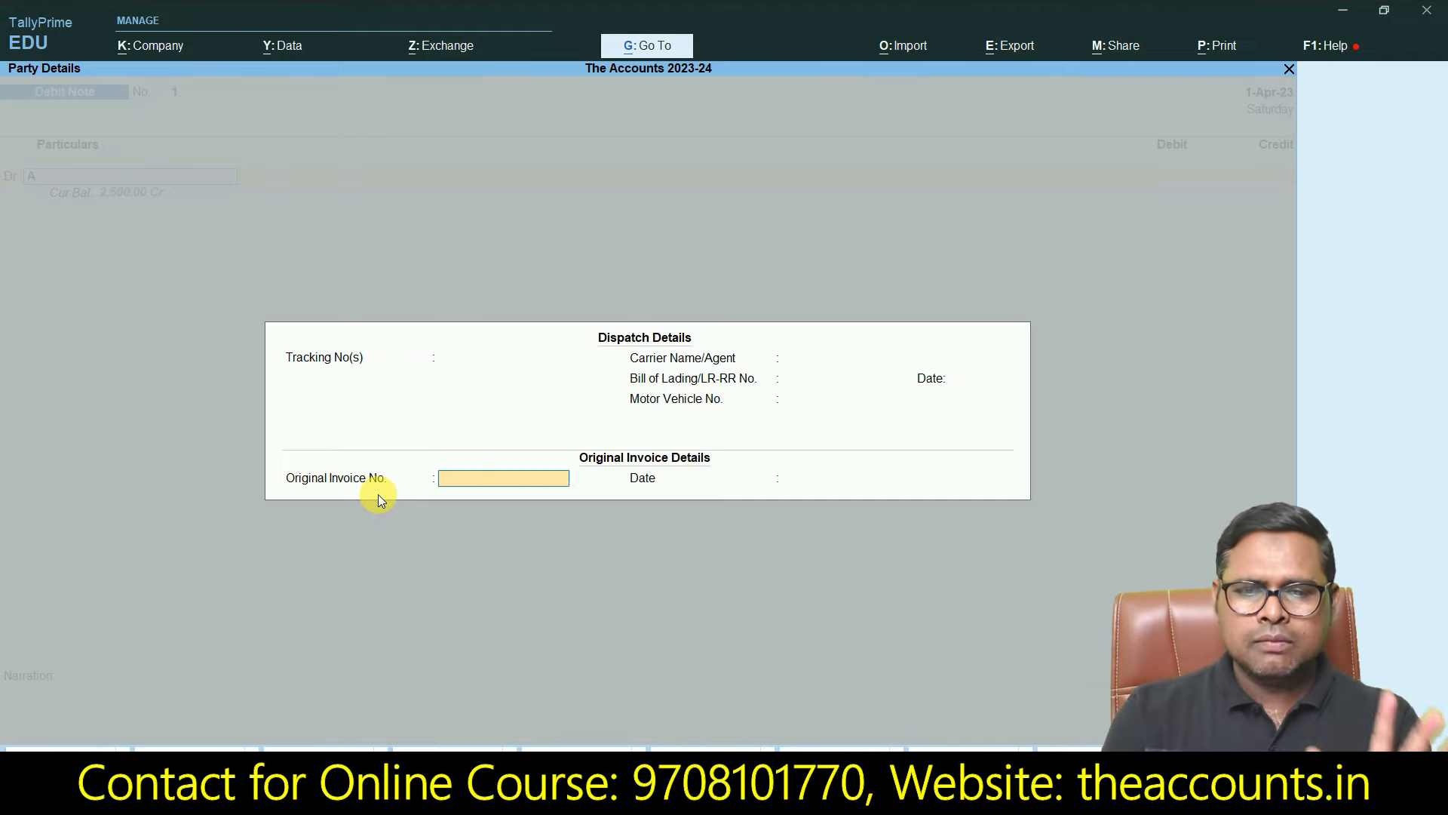
key(Return)
key(Return)
key(Return)
key(Return)
key(Return)
key(Return)
key(Return)
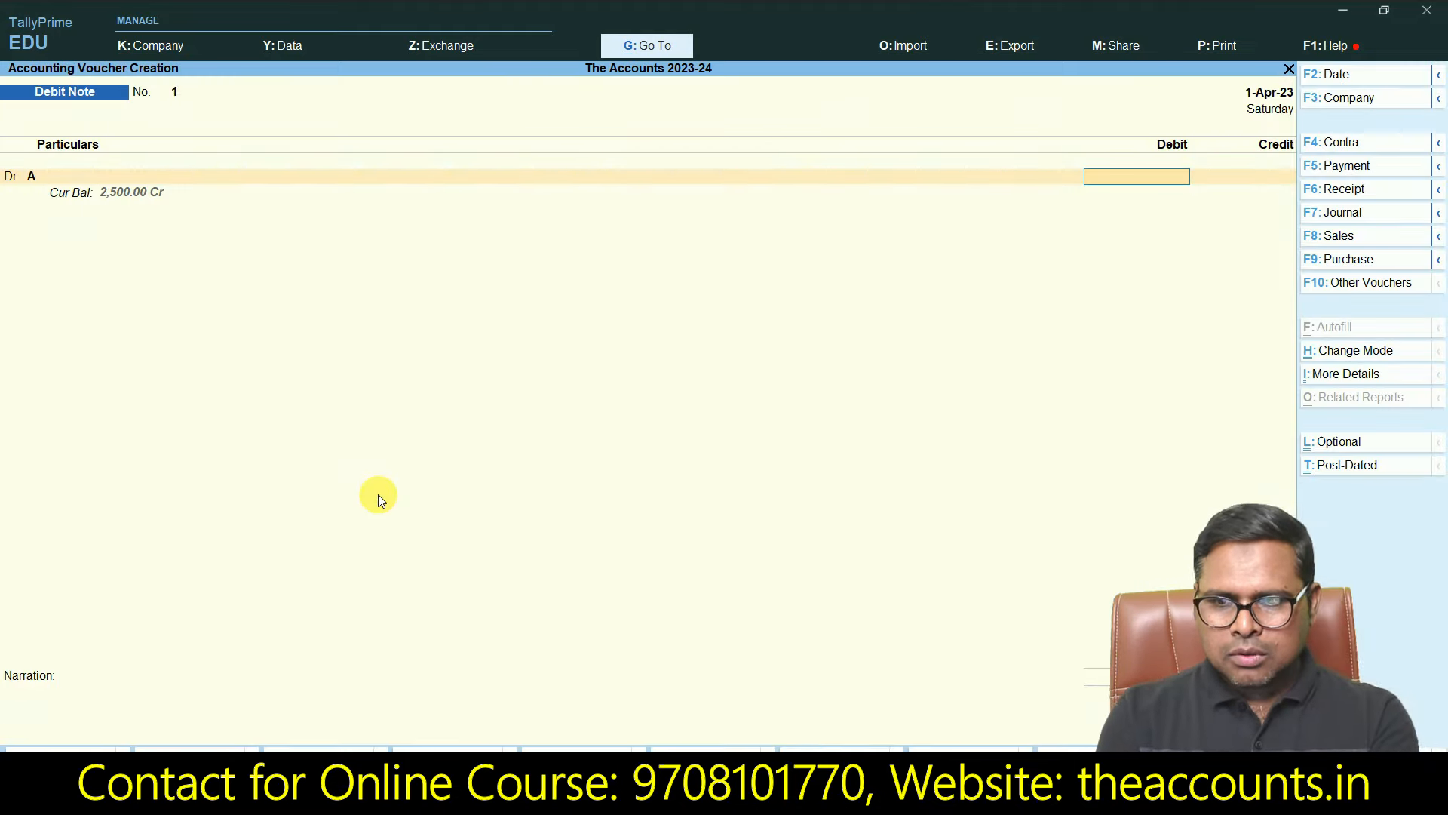
Step: Debit A with 500 and adjust it as Agst Ref against pending bill 250
text(500)
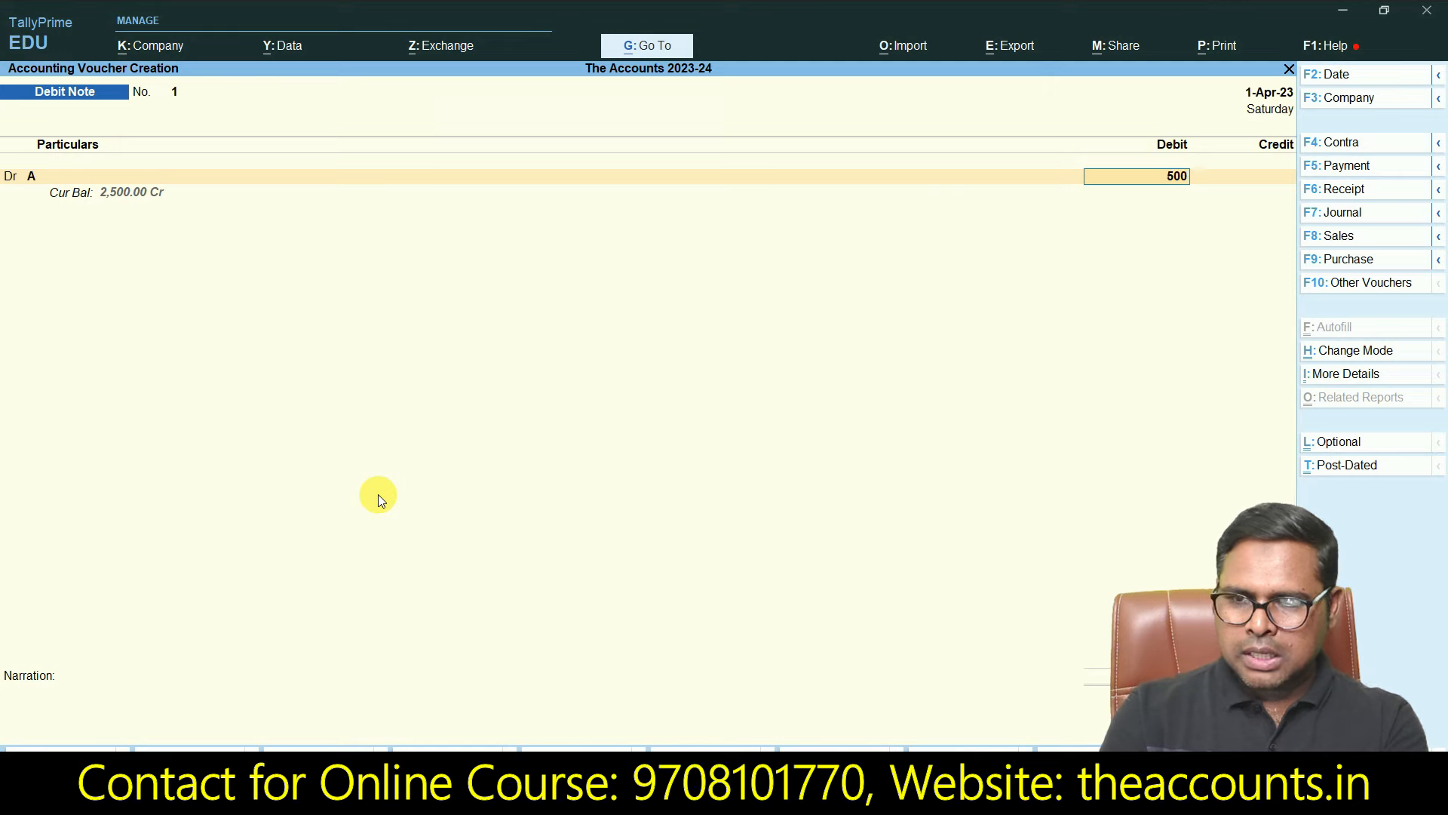
key(Return)
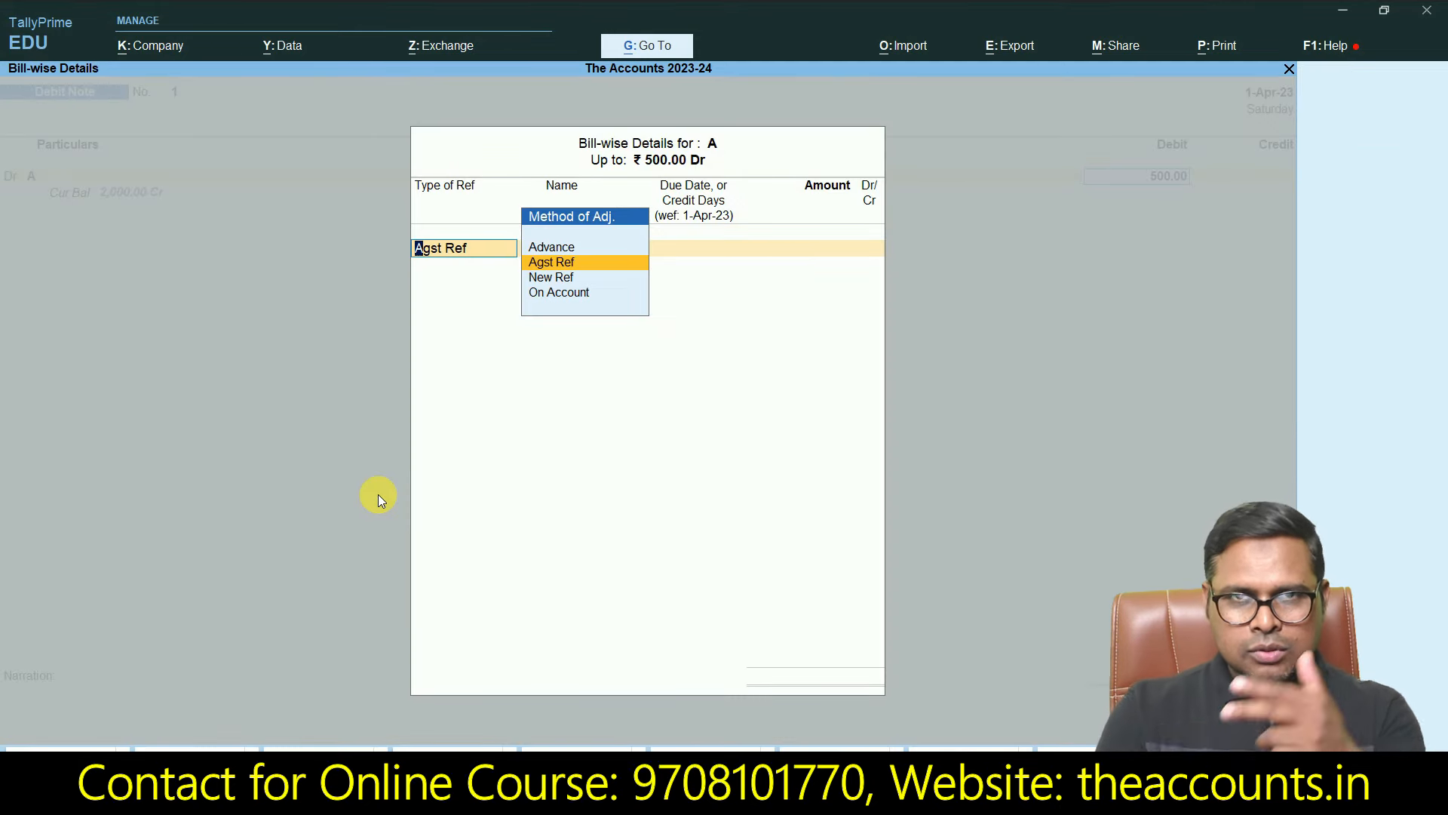
key(Return)
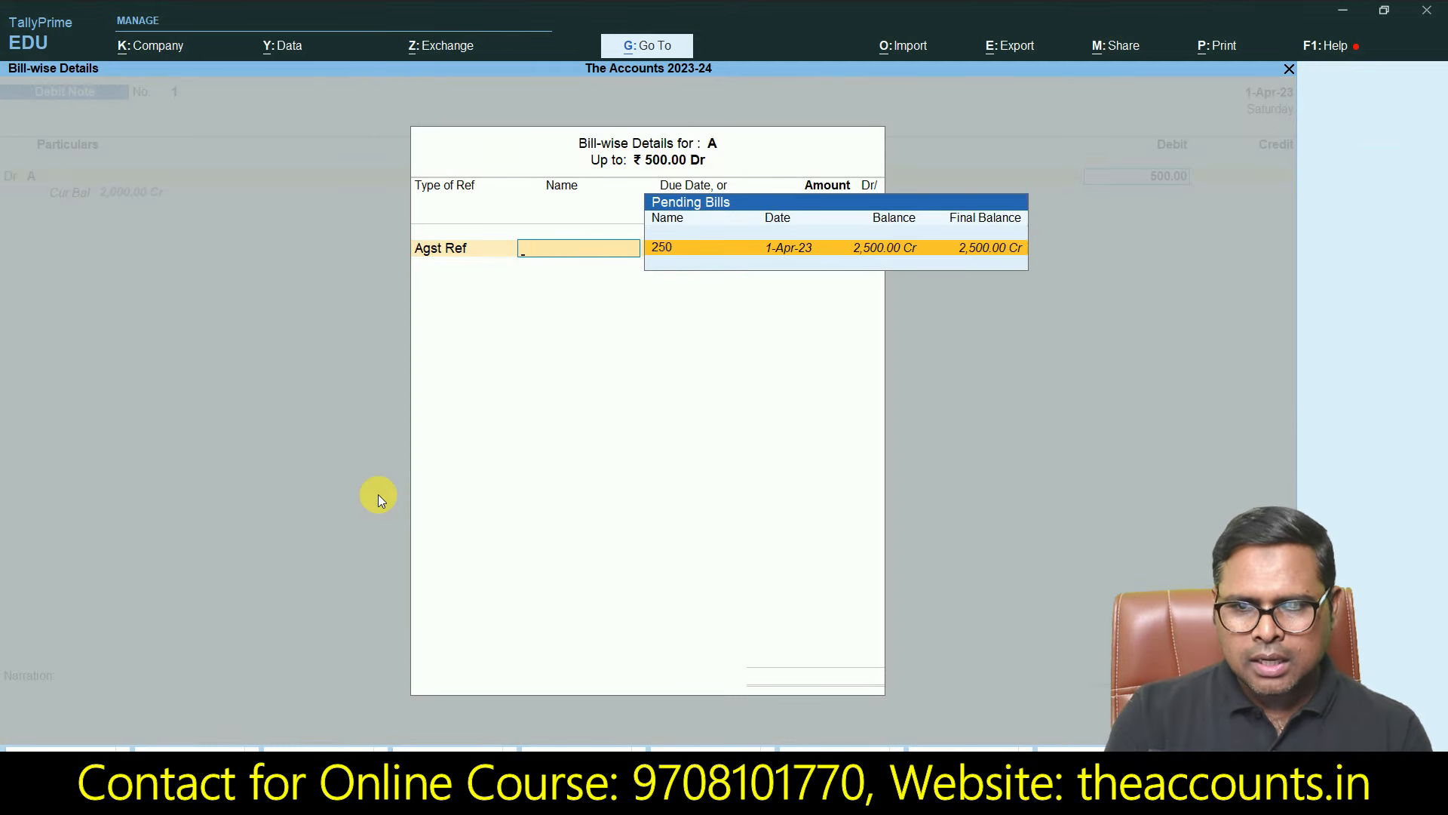
click(990, 249)
key(Return)
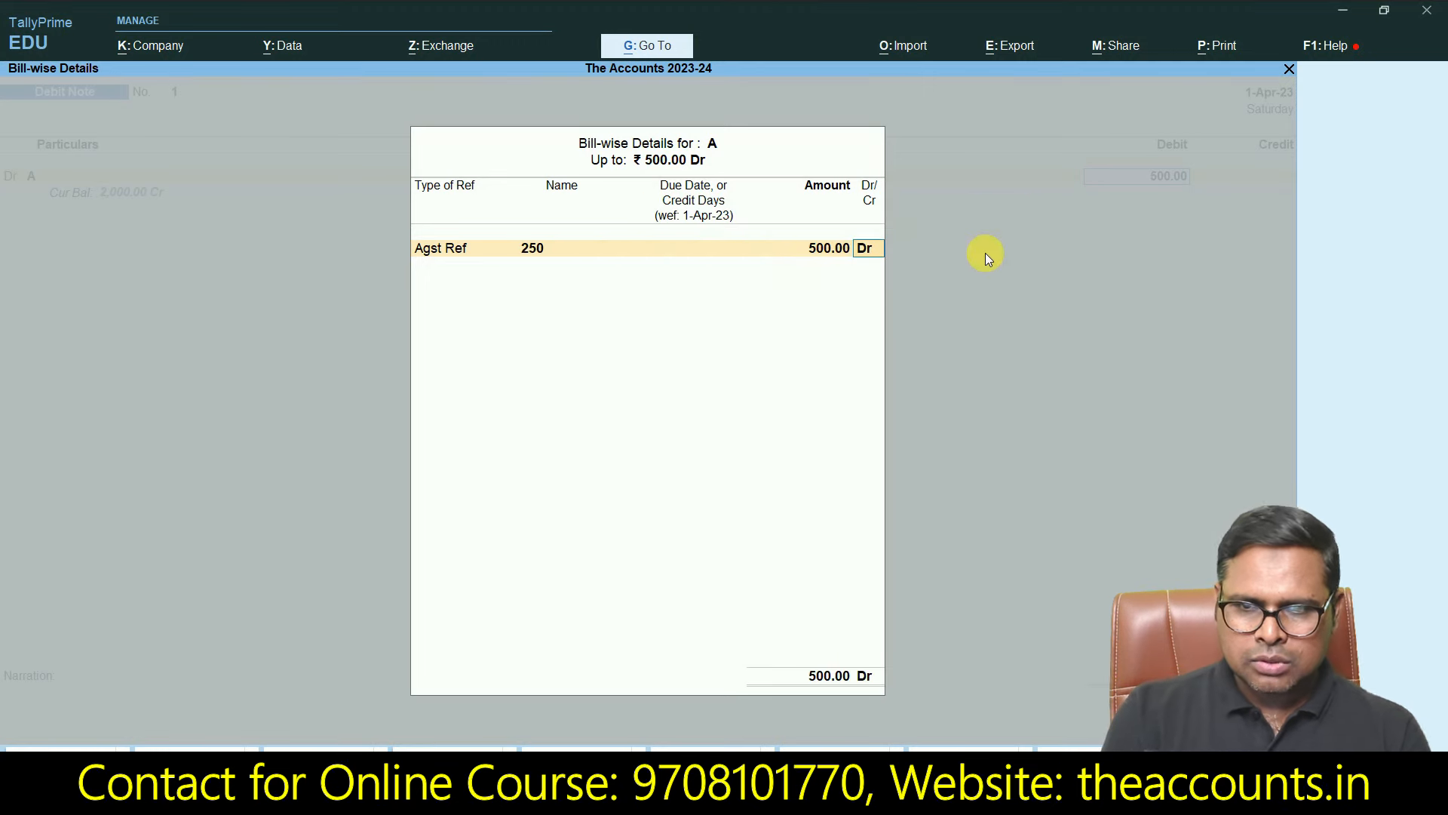
key(Return)
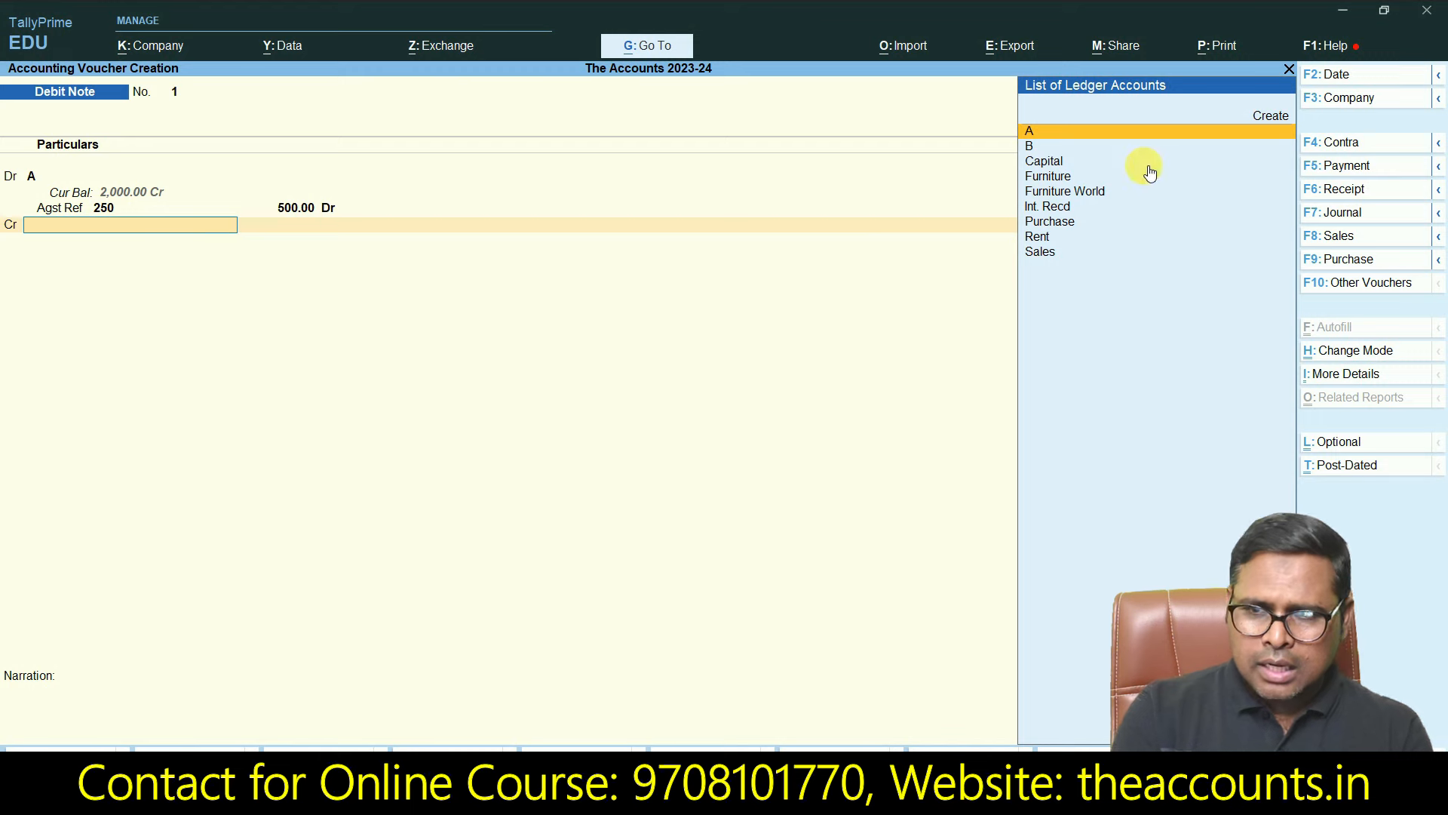
Step: Start a new ledger named Purchase Return for the Debit Note's credit line
click(1070, 223)
key(ctrl+1)
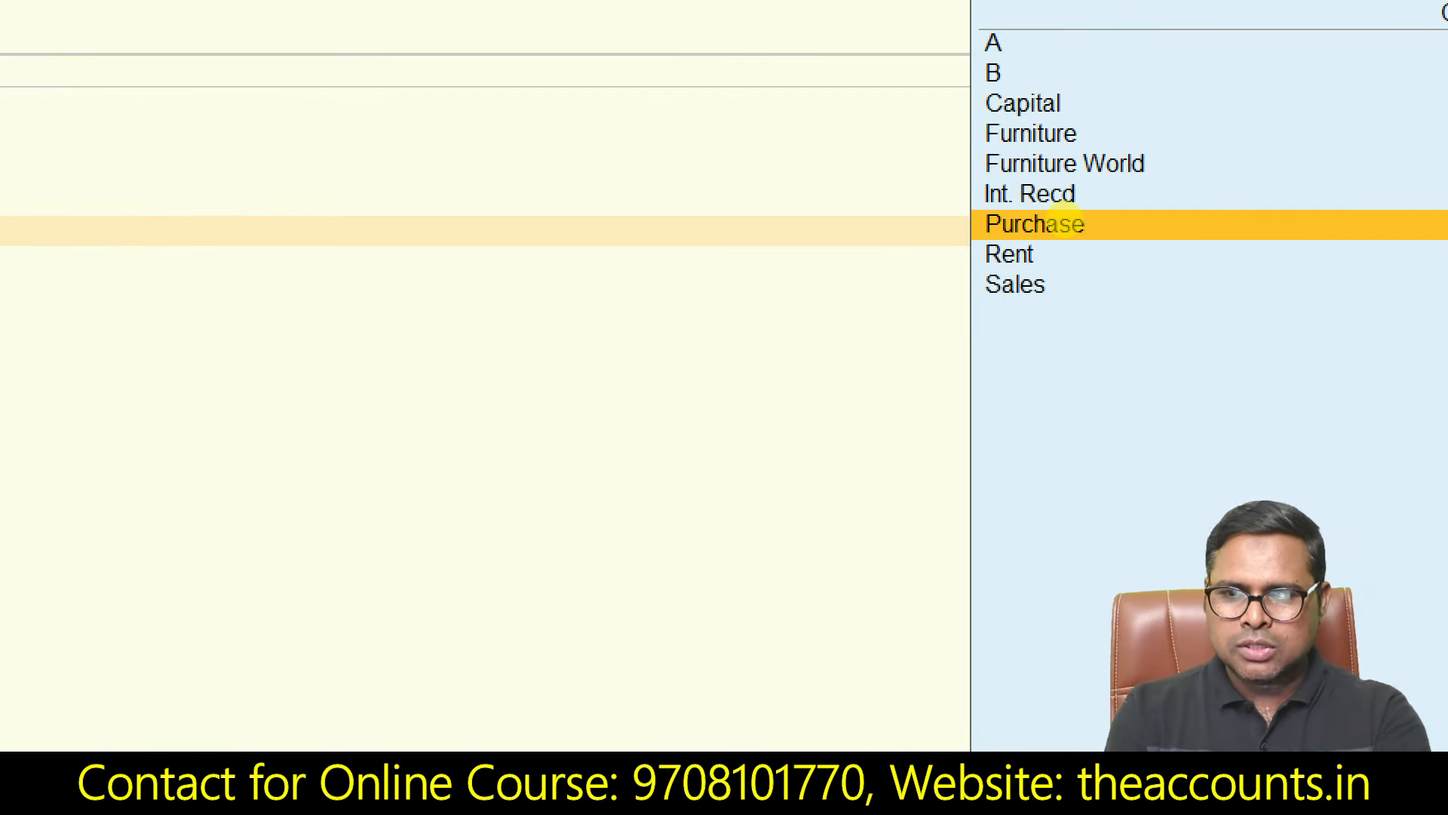
key(Escape)
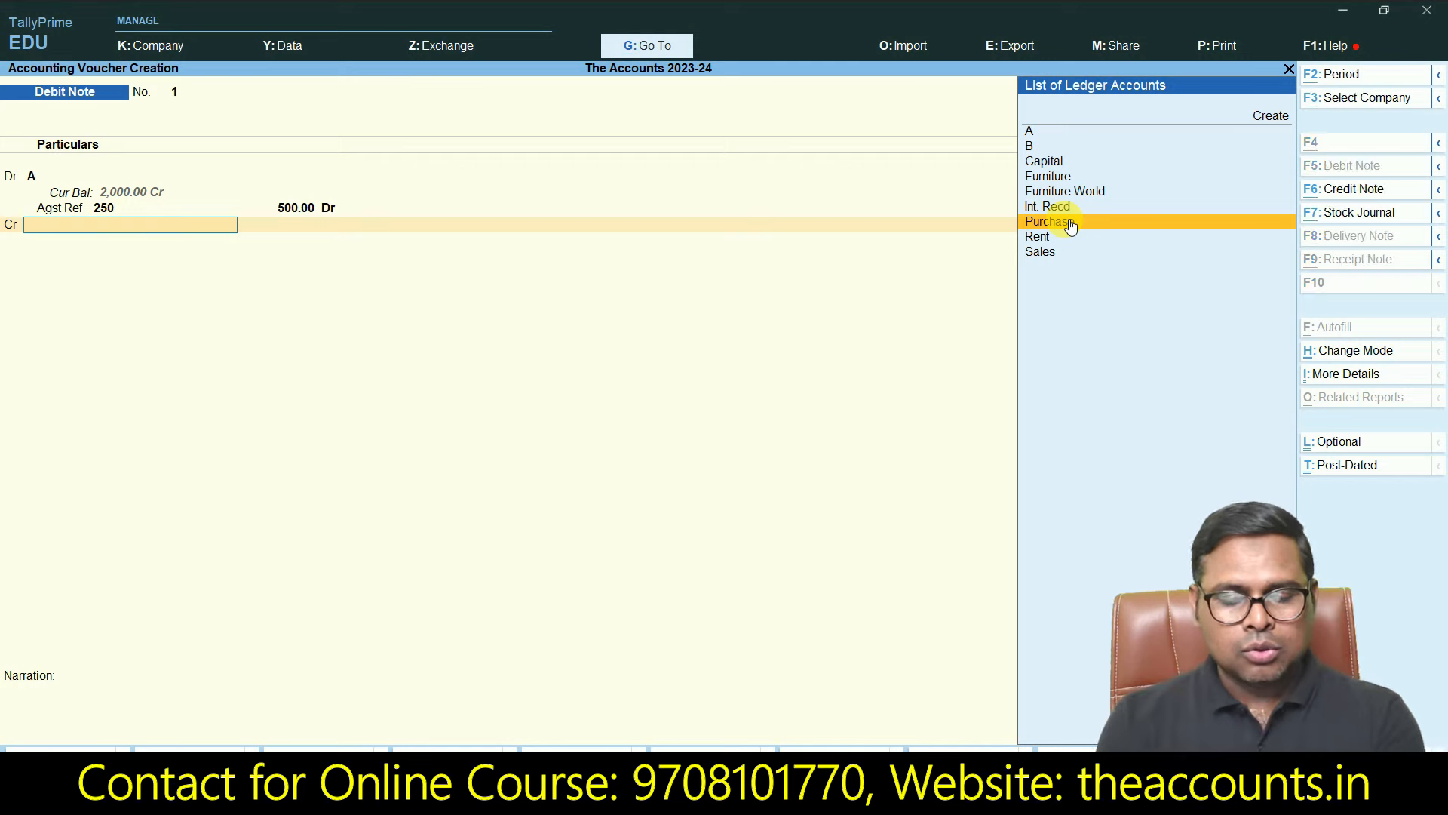
key(alt+c)
text(Purchase Return)
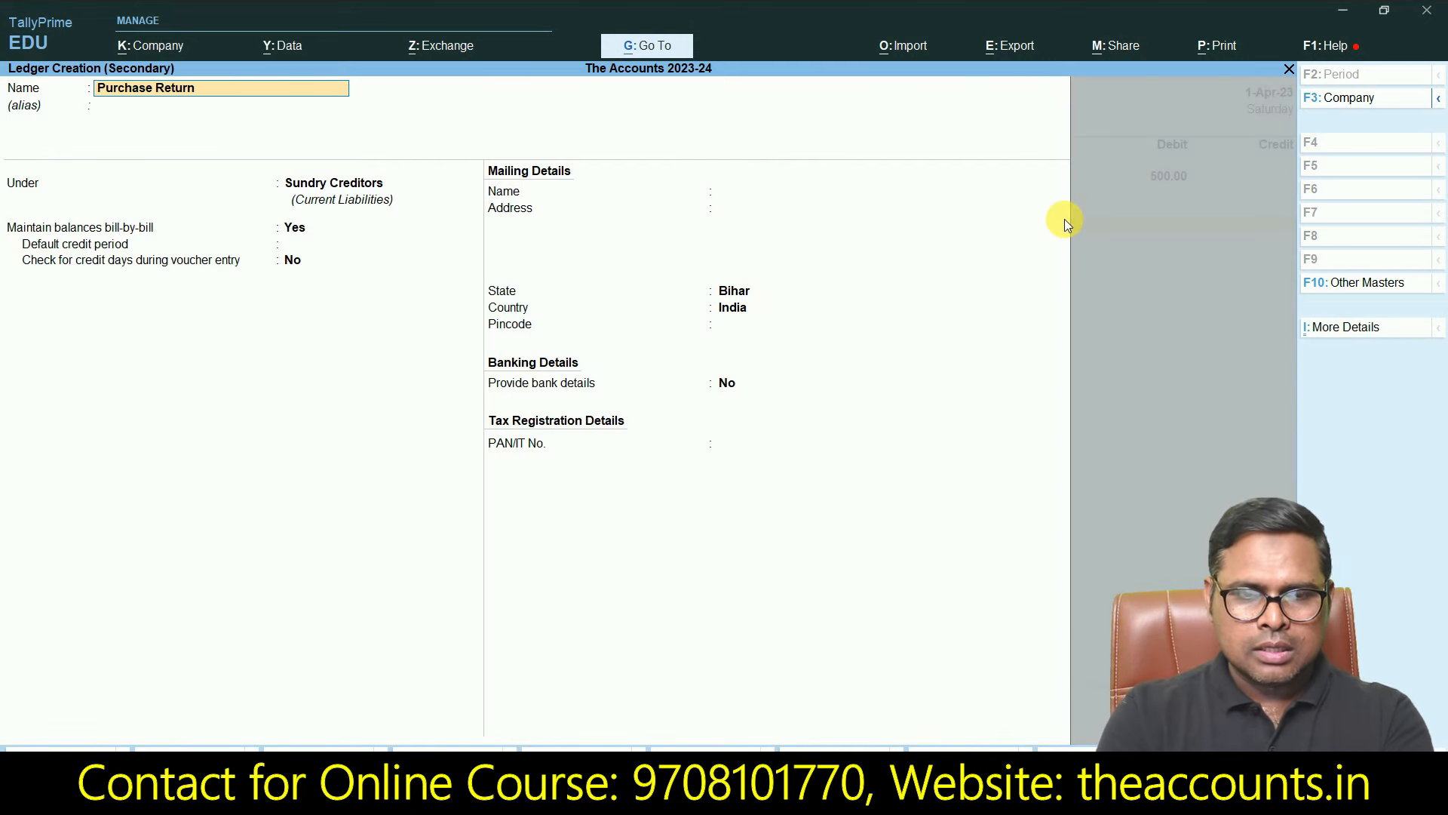
key(Return)
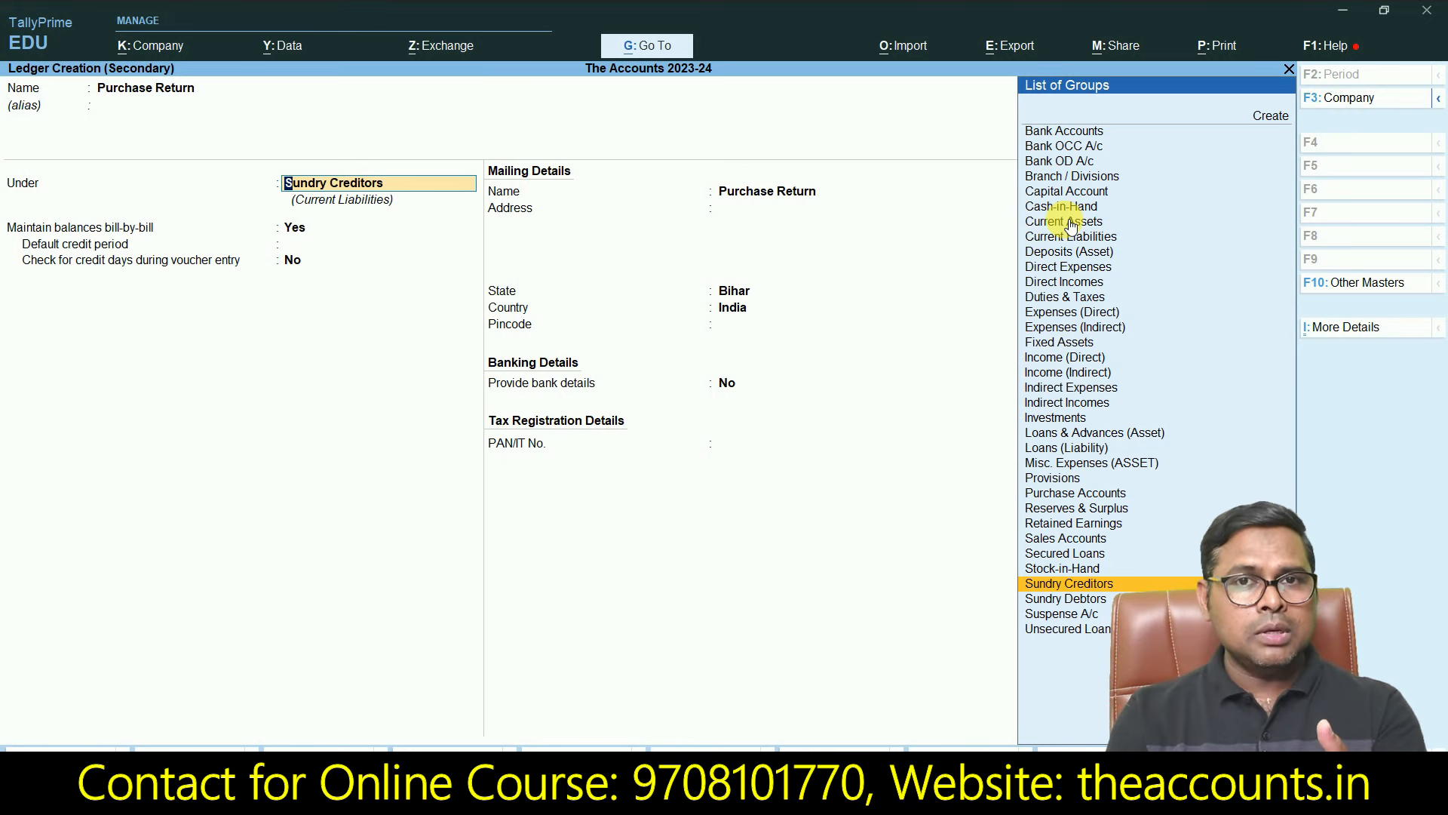
Step: Place the Purchase Return ledger under the Purchase Accounts group, save it, and credit it with 500
text(Ur)
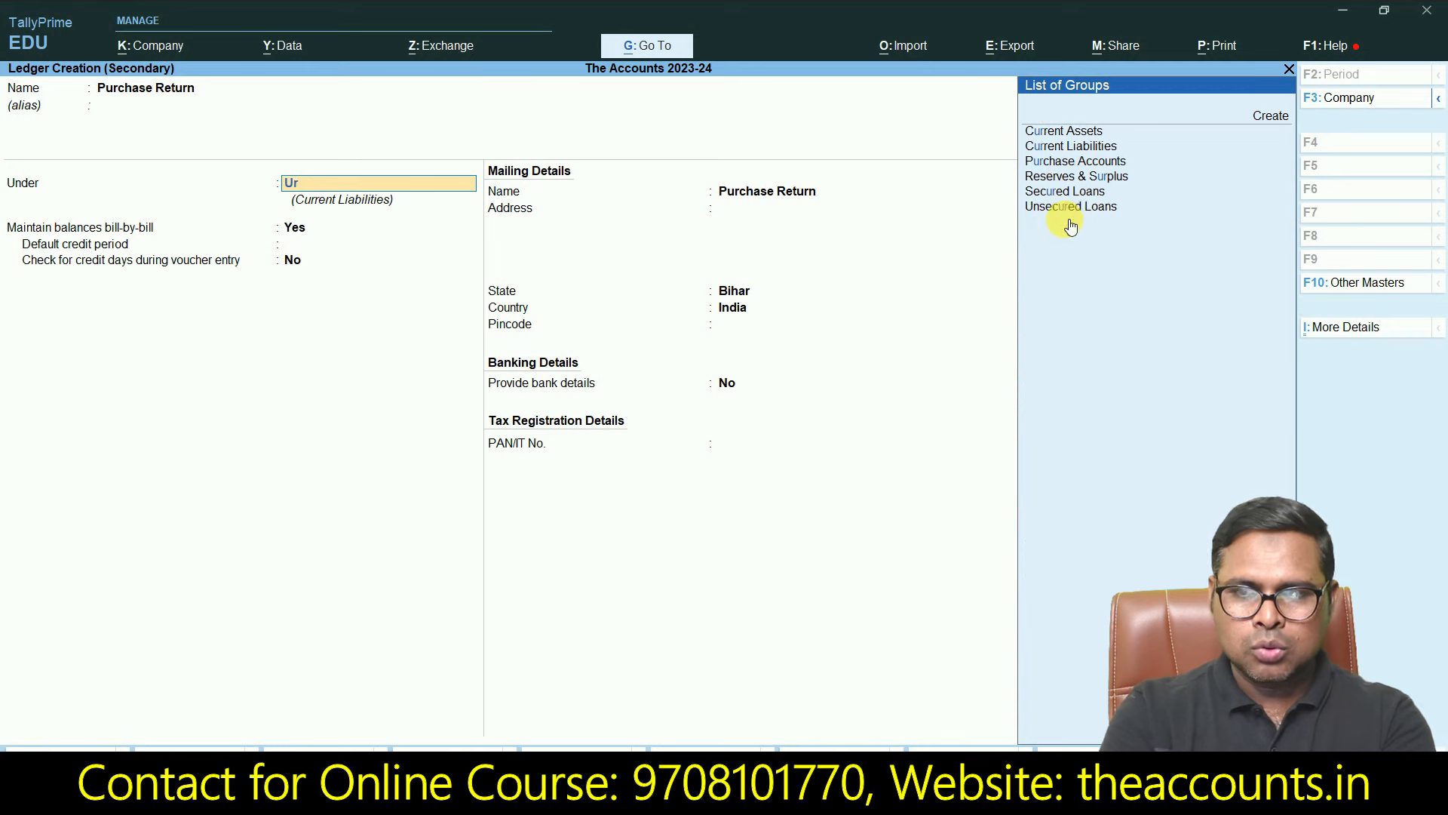
text(c)
key(Return)
key(Return)
key(Return)
key(Return)
key(Return)
key(Return)
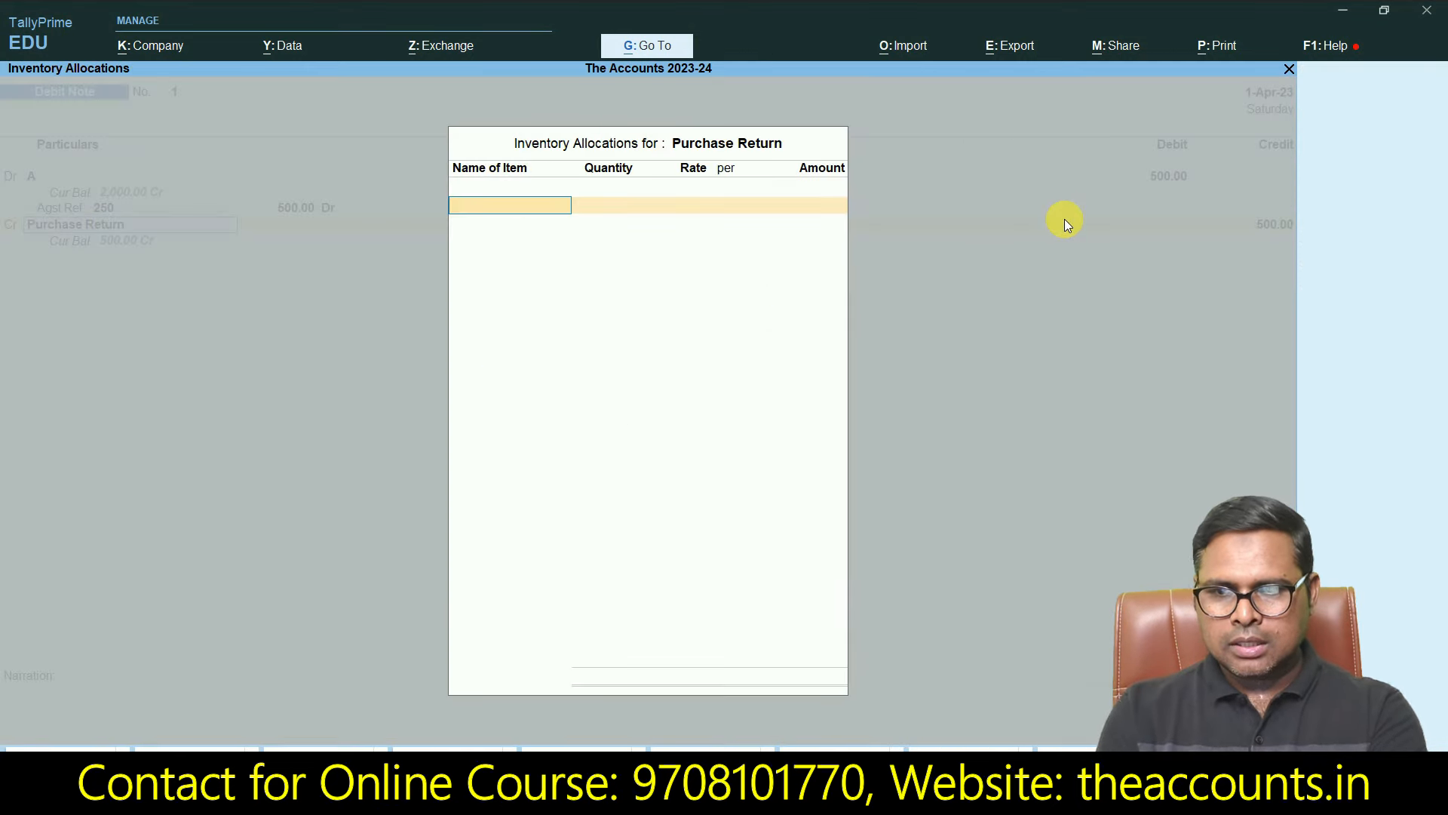
Step: Leave the inventory allocations and narration blank and save the Debit Note
key(Return)
key(Return)
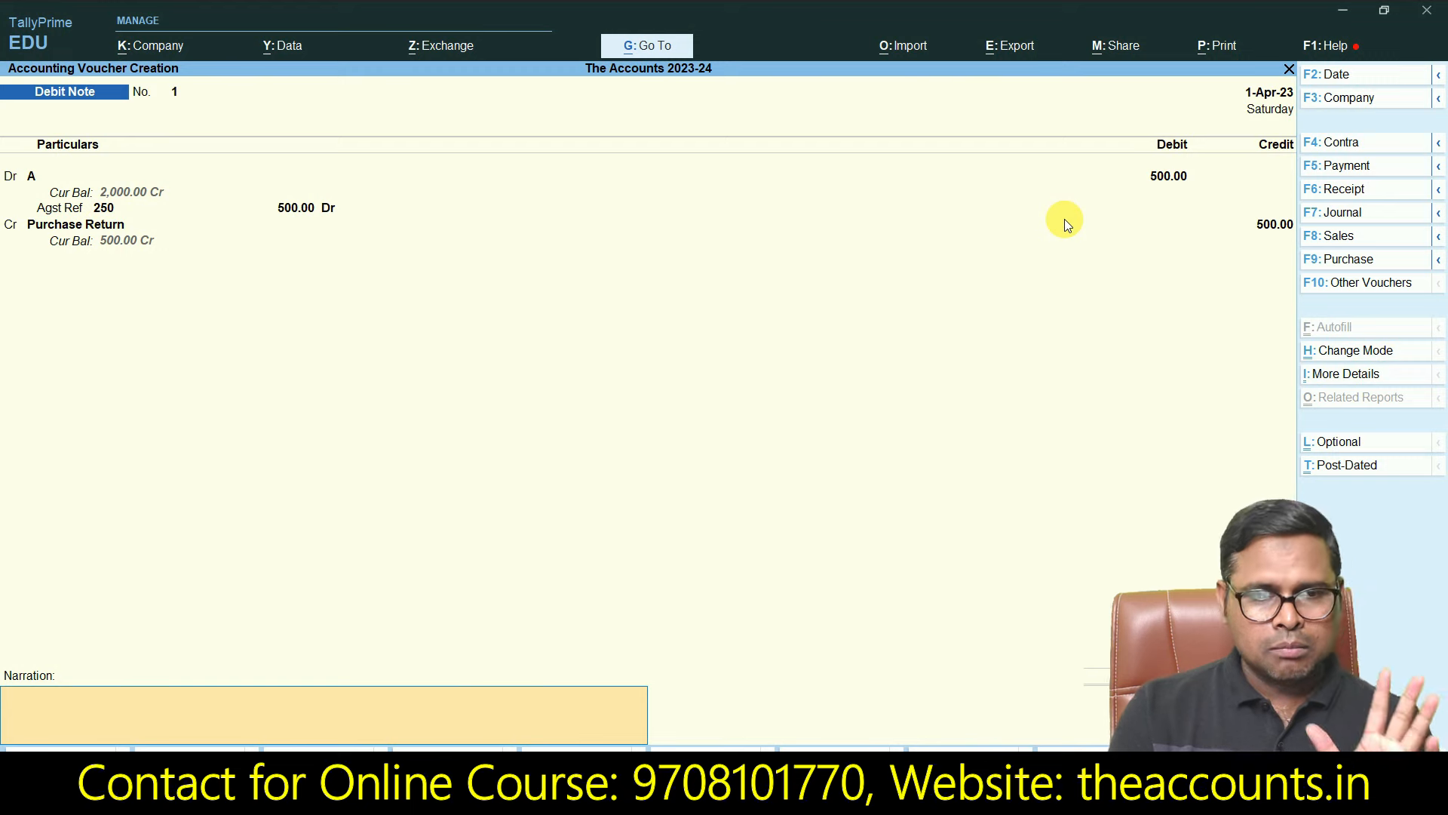
key(Return)
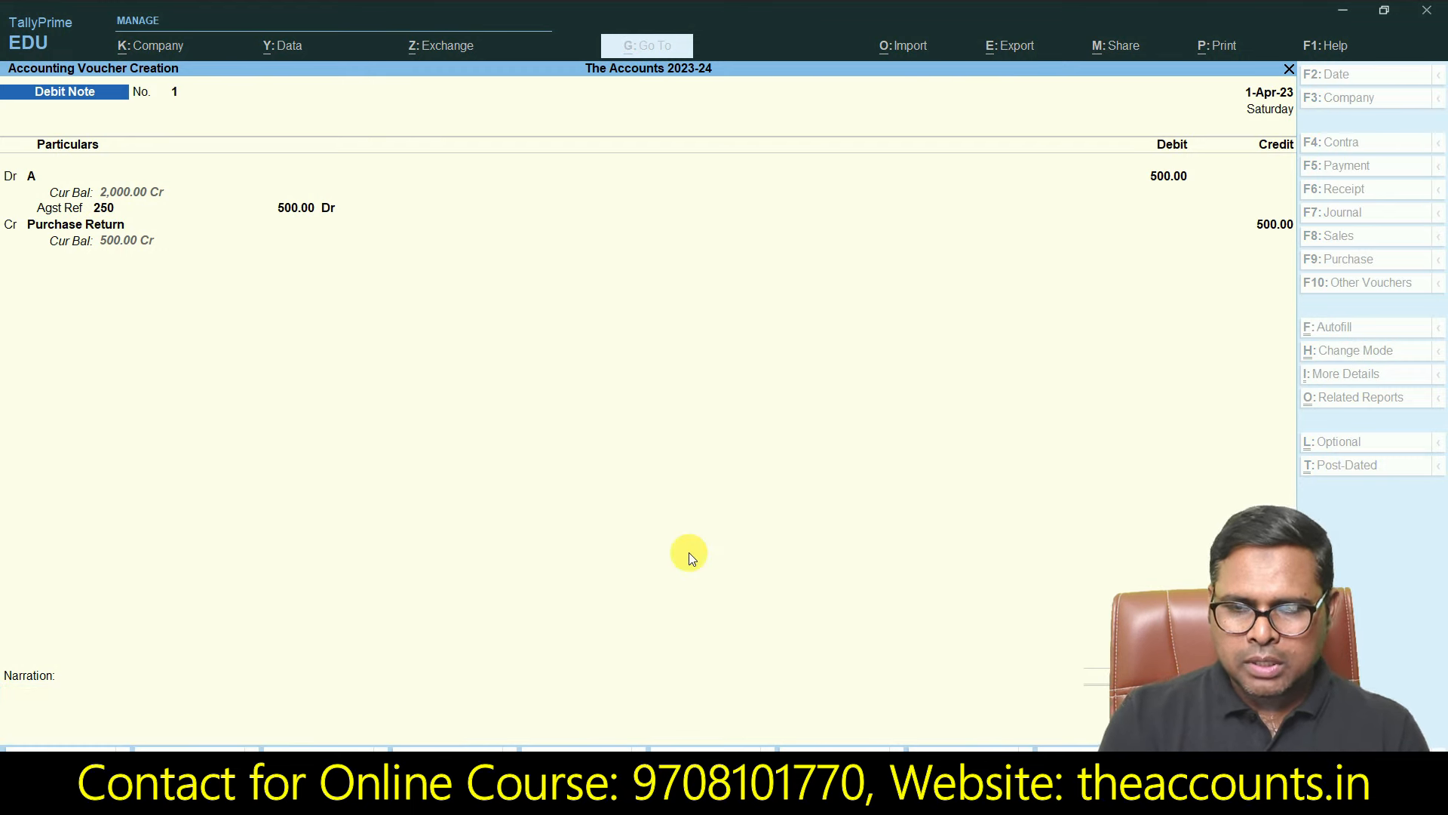
key(Return)
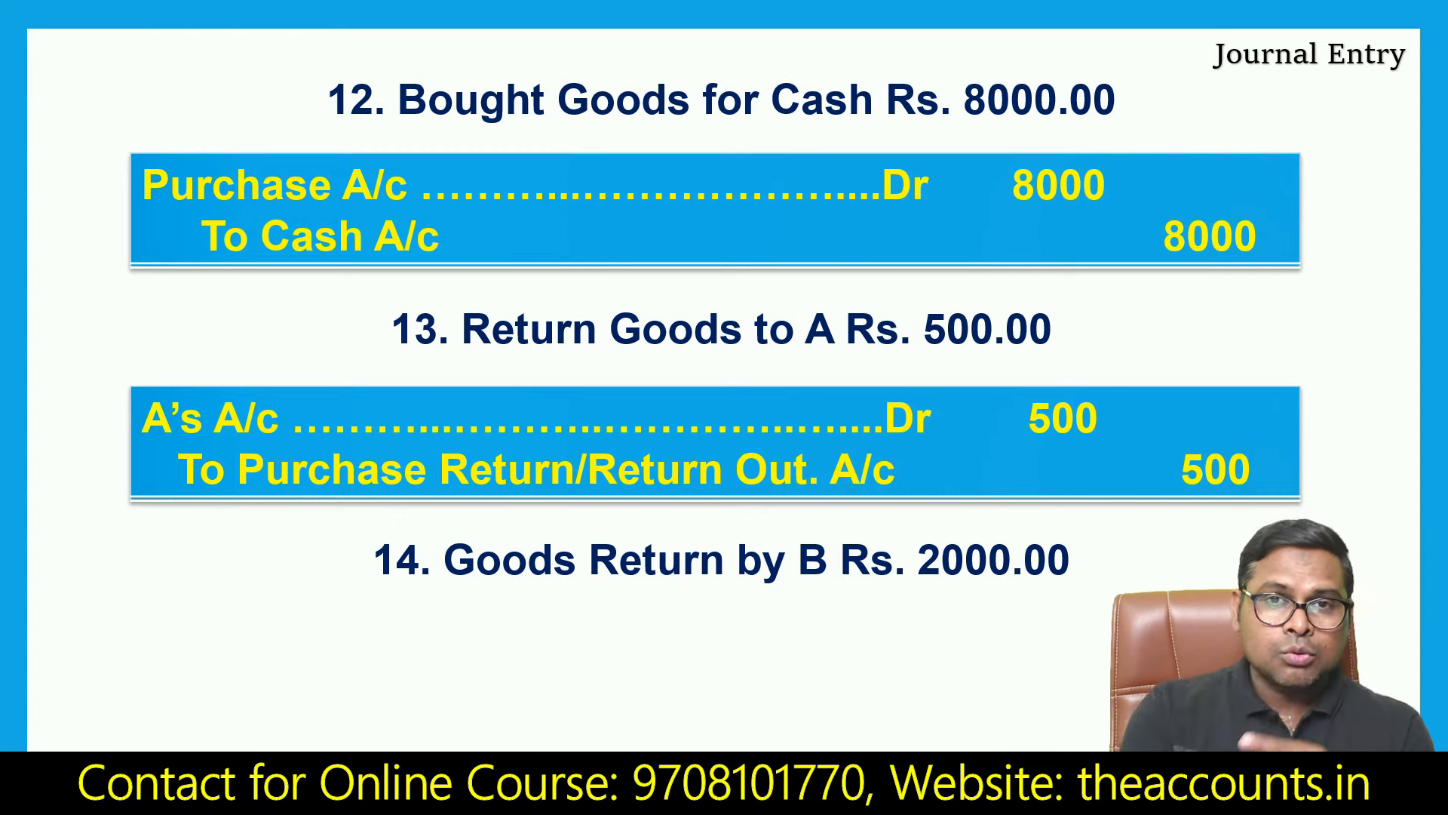
Step: Reveal the journal entry for transaction 14 on the slide, then switch TallyPrime to a Credit Note in As Voucher mode
key(Right)
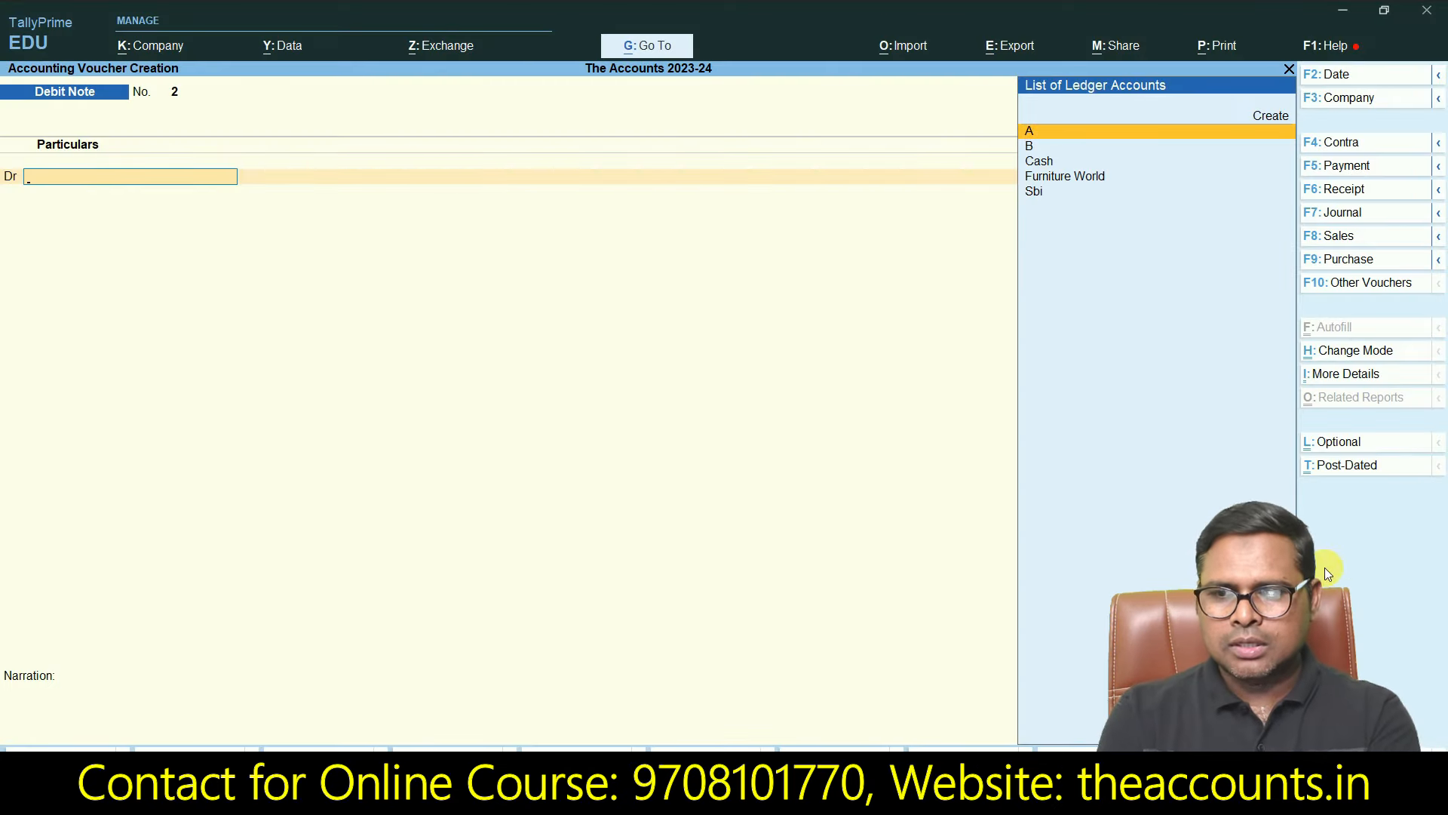
click(1374, 280)
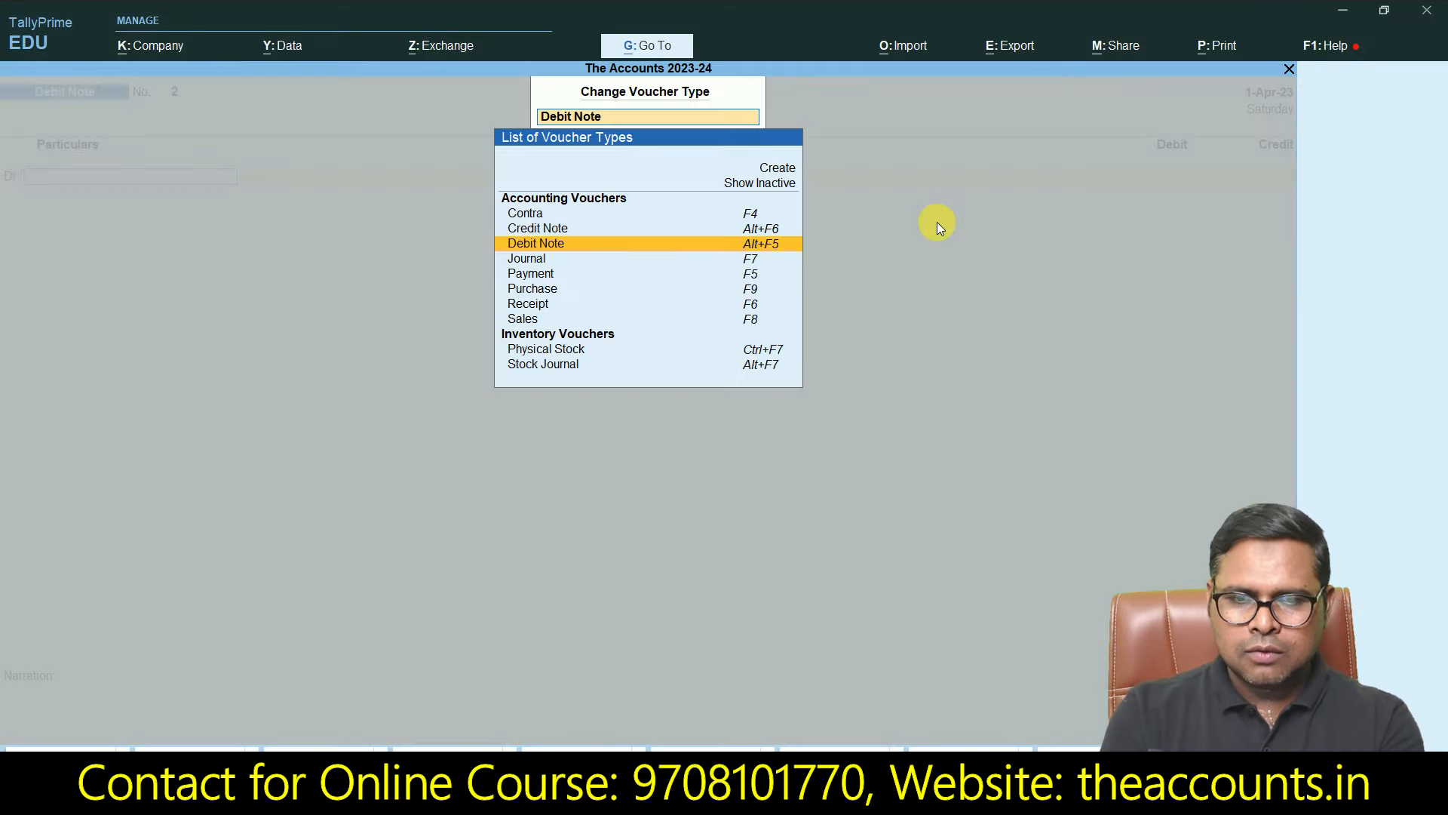
click(564, 229)
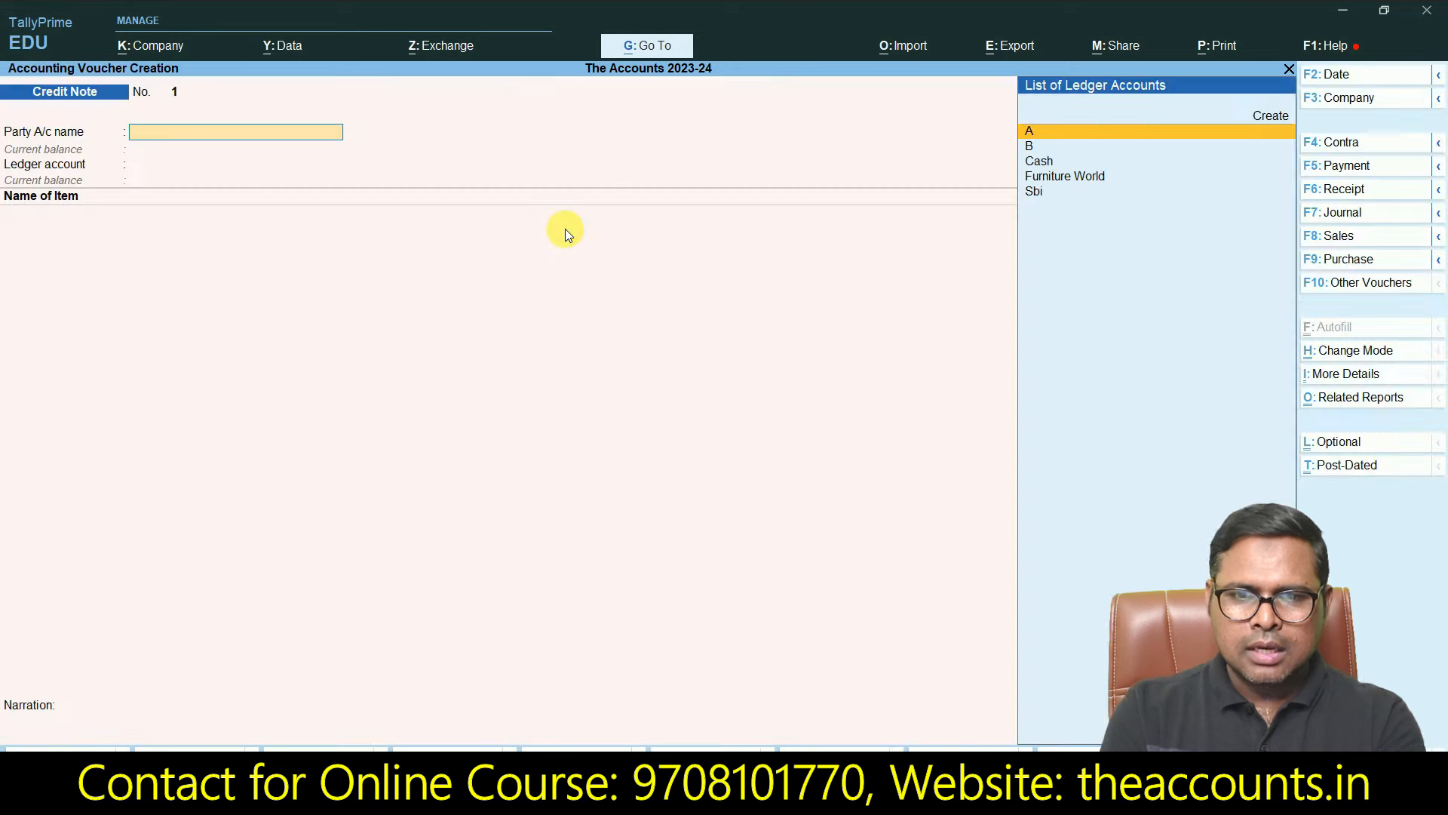
click(1356, 350)
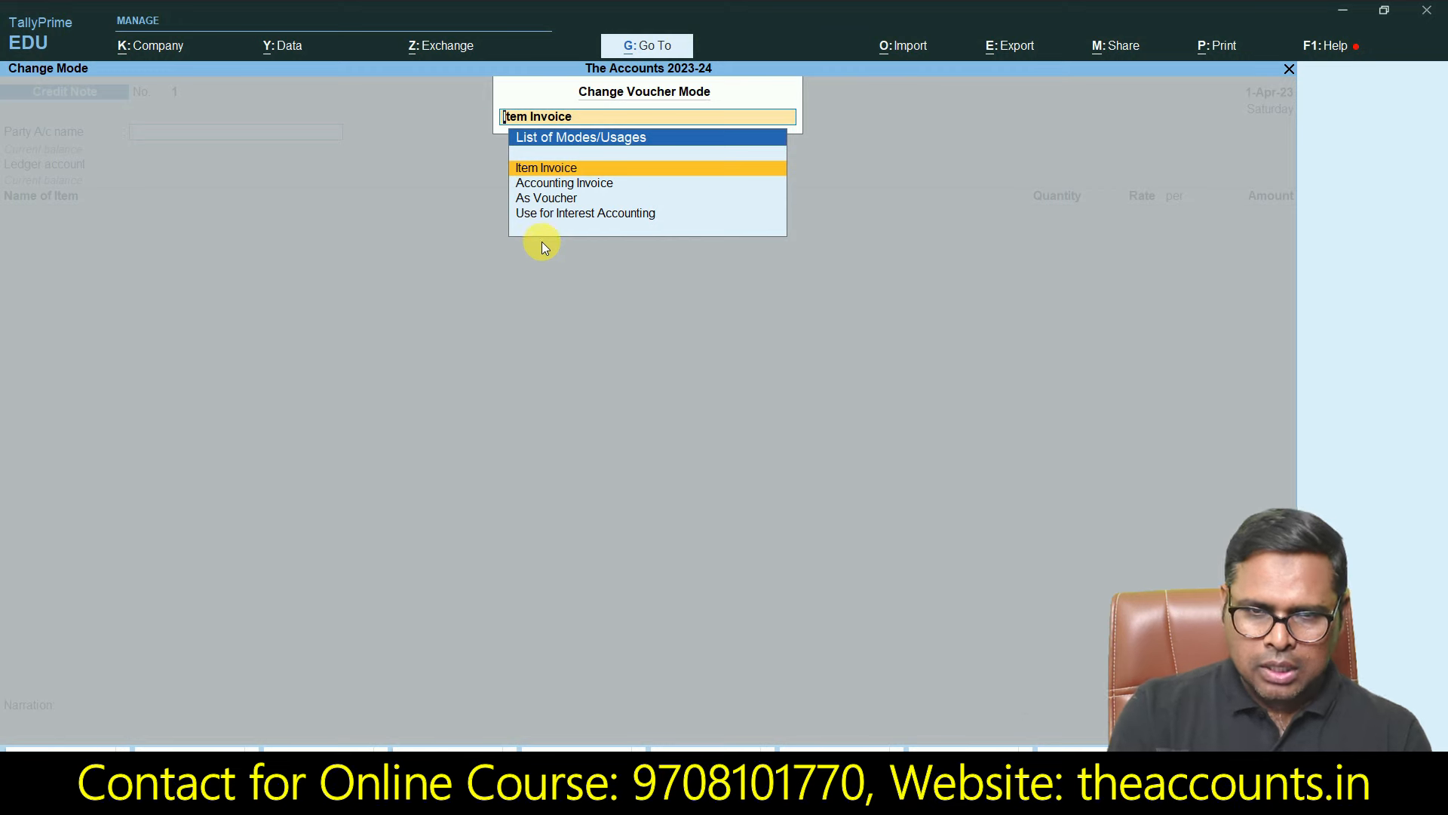
click(558, 199)
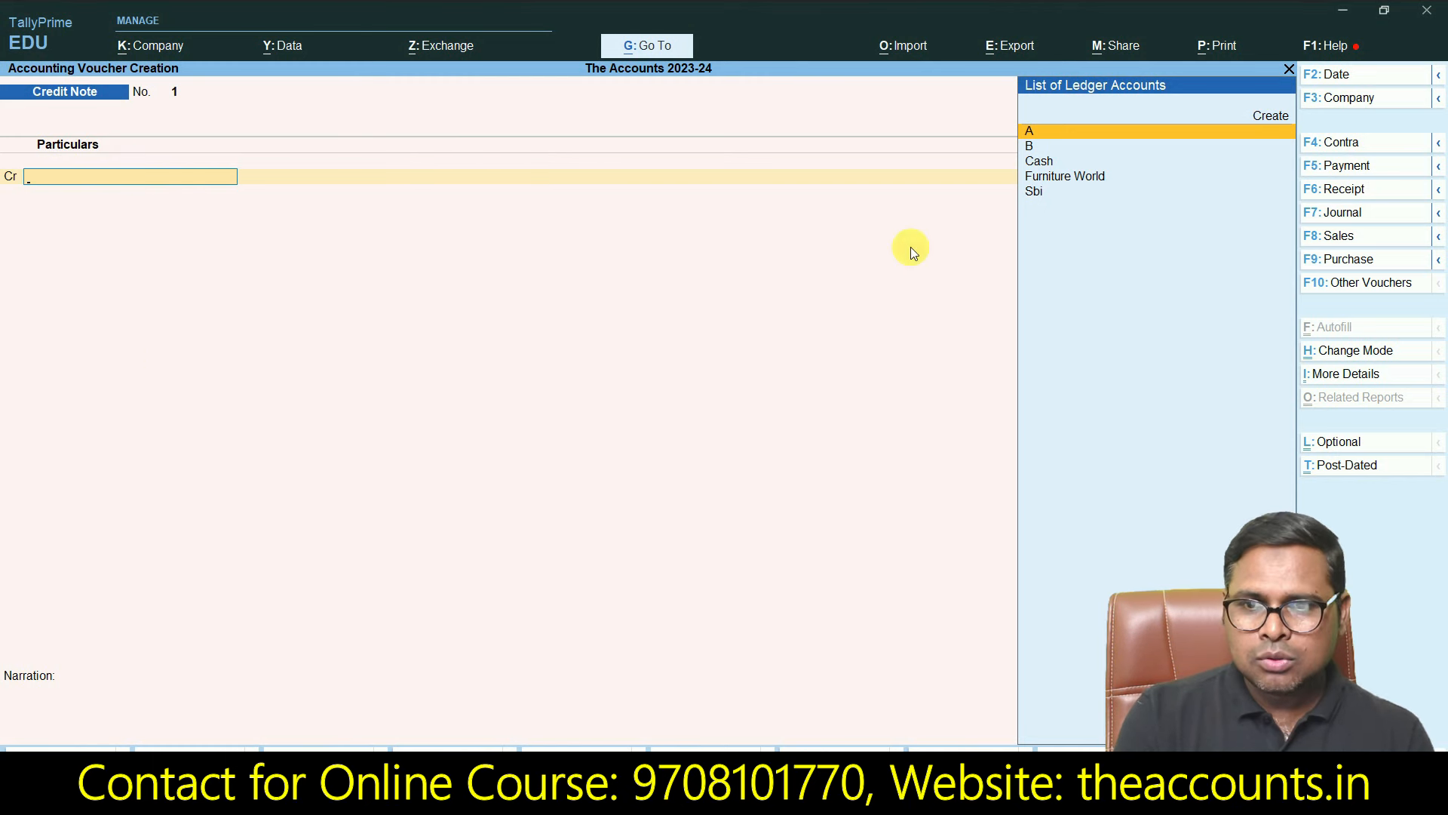
Step: Choose B as the Credit Note's credit ledger, leaving the receipt, original invoice and party details at their defaults
click(1035, 152)
key(Return)
key(Return)
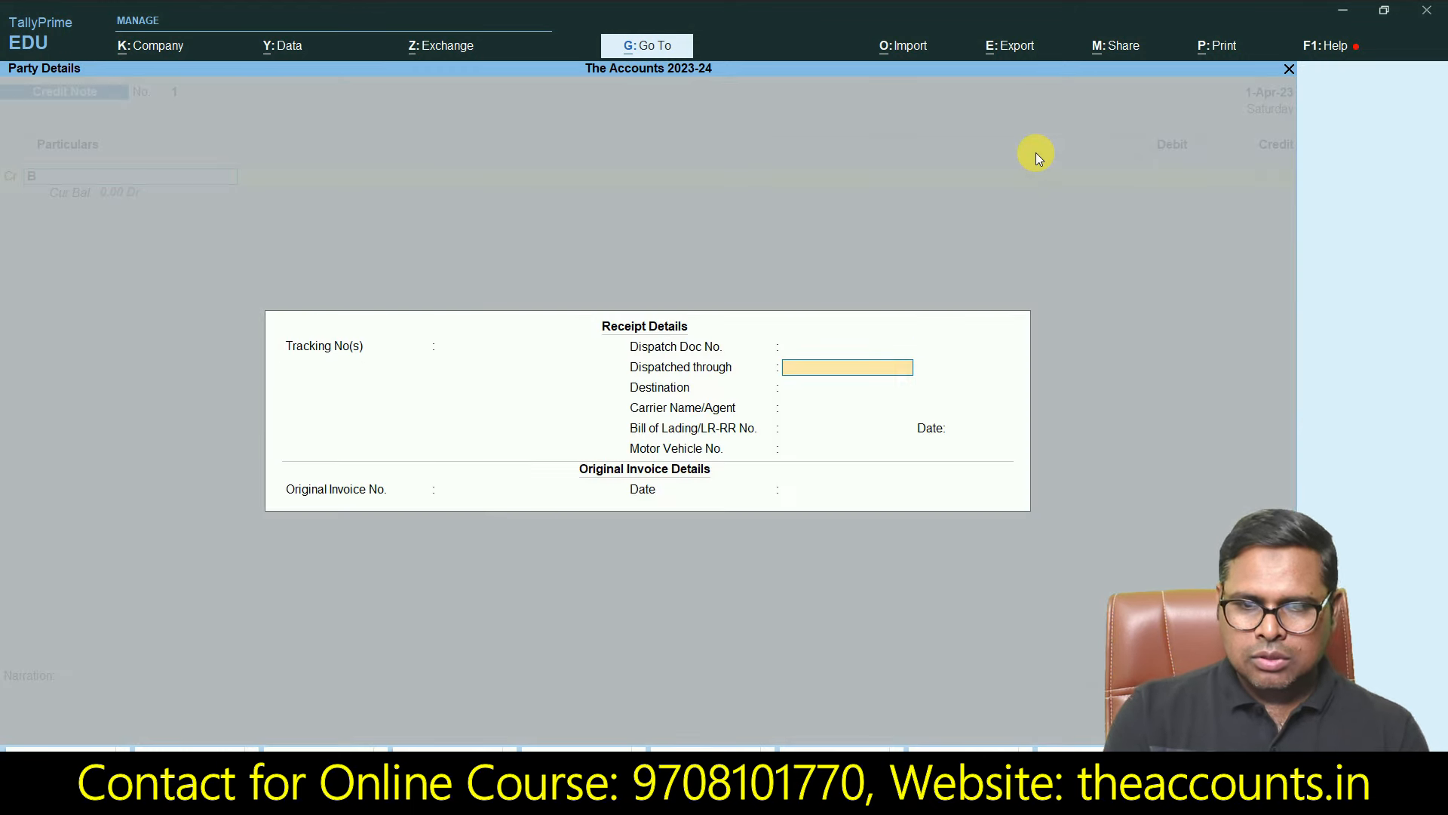
key(Return)
key(Return)
key(Return)
key(Return)
key(Return)
key(Return)
key(Return)
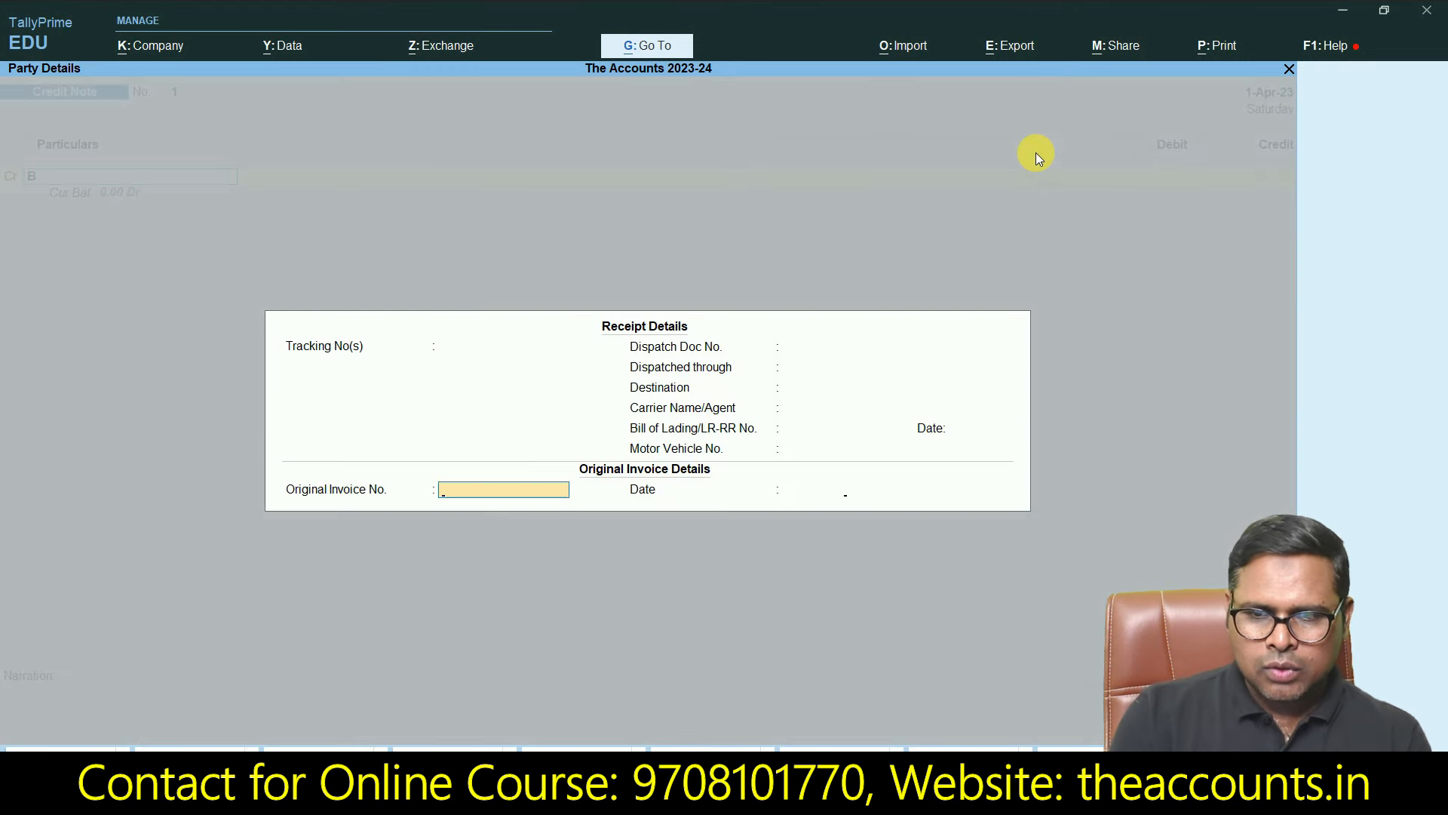
key(Return)
key(Return)
key(Return)
key(Return)
key(Return)
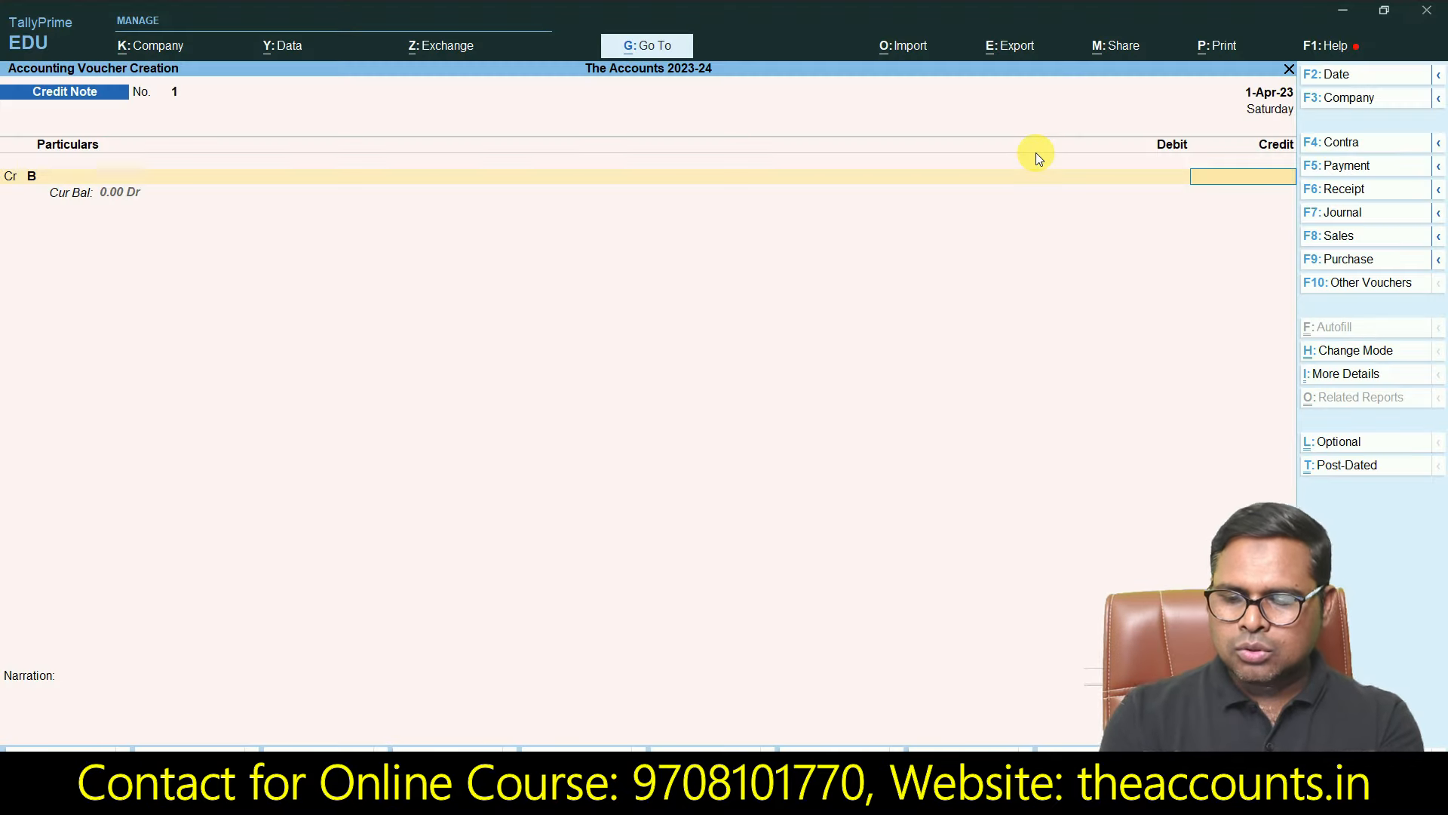
Step: Credit B with 2000 in the Credit Note and keep the bill-wise reference as On Account
text(2000)
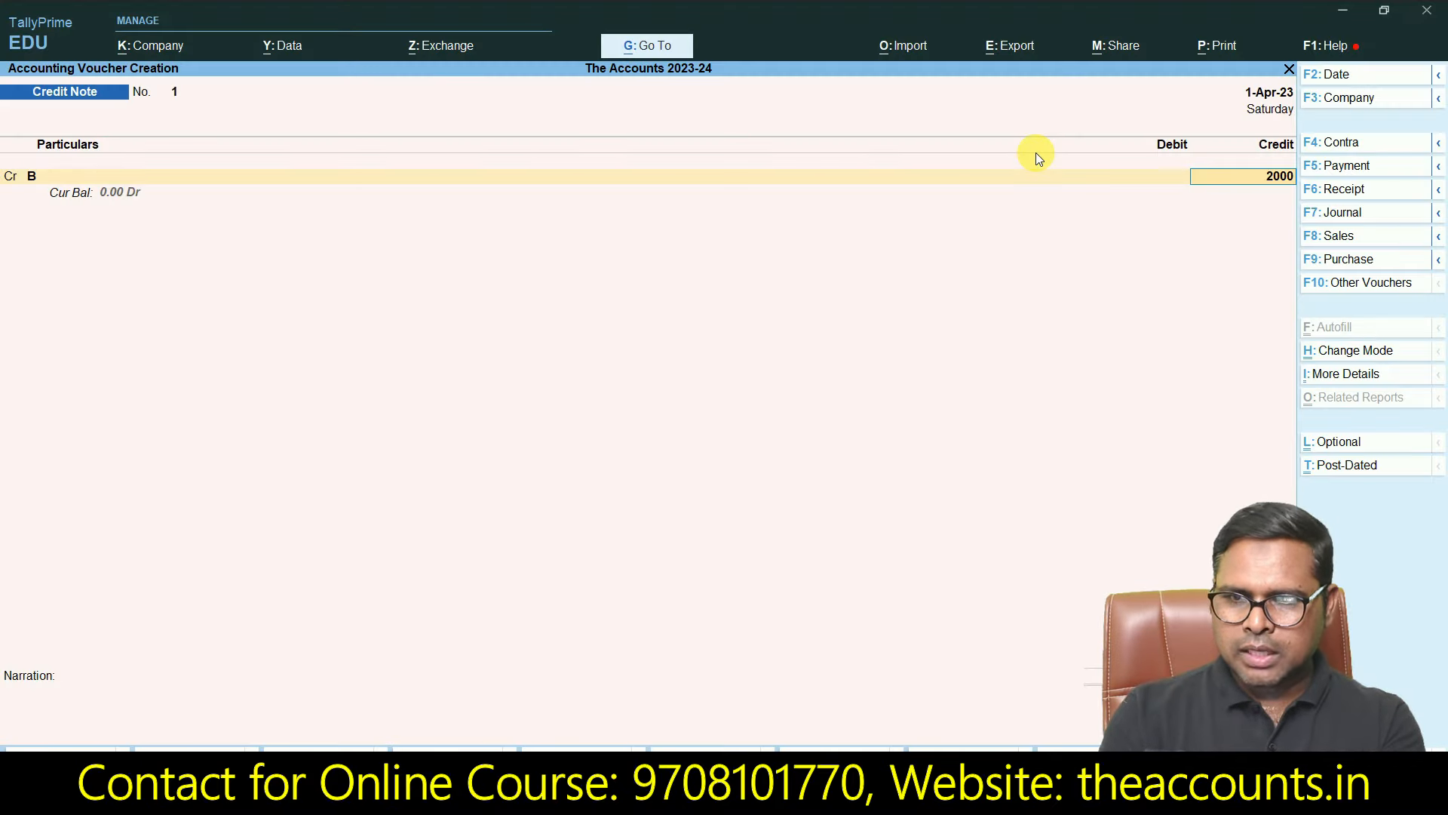
key(Return)
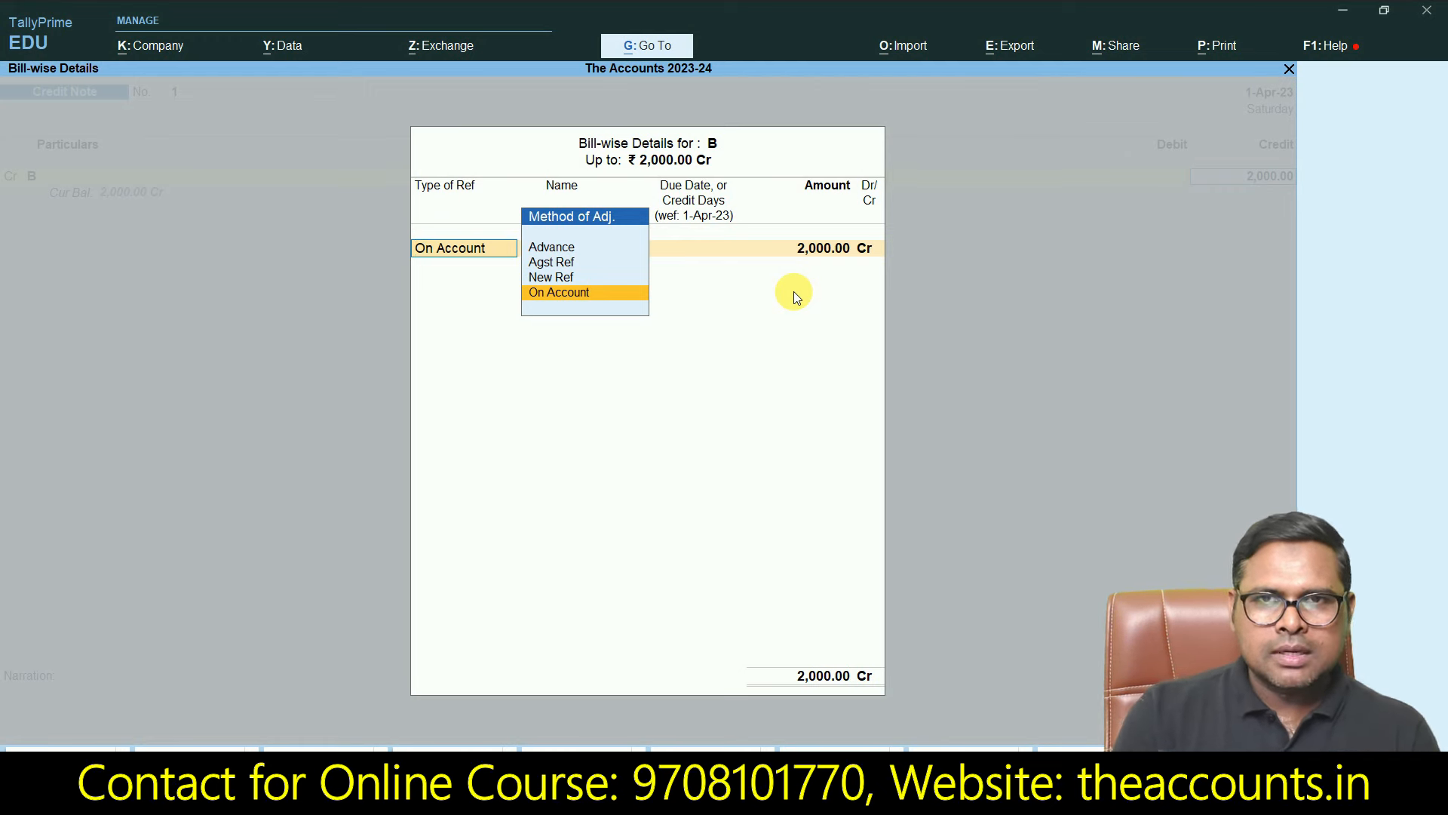
key(Return)
key(Return)
key(Return)
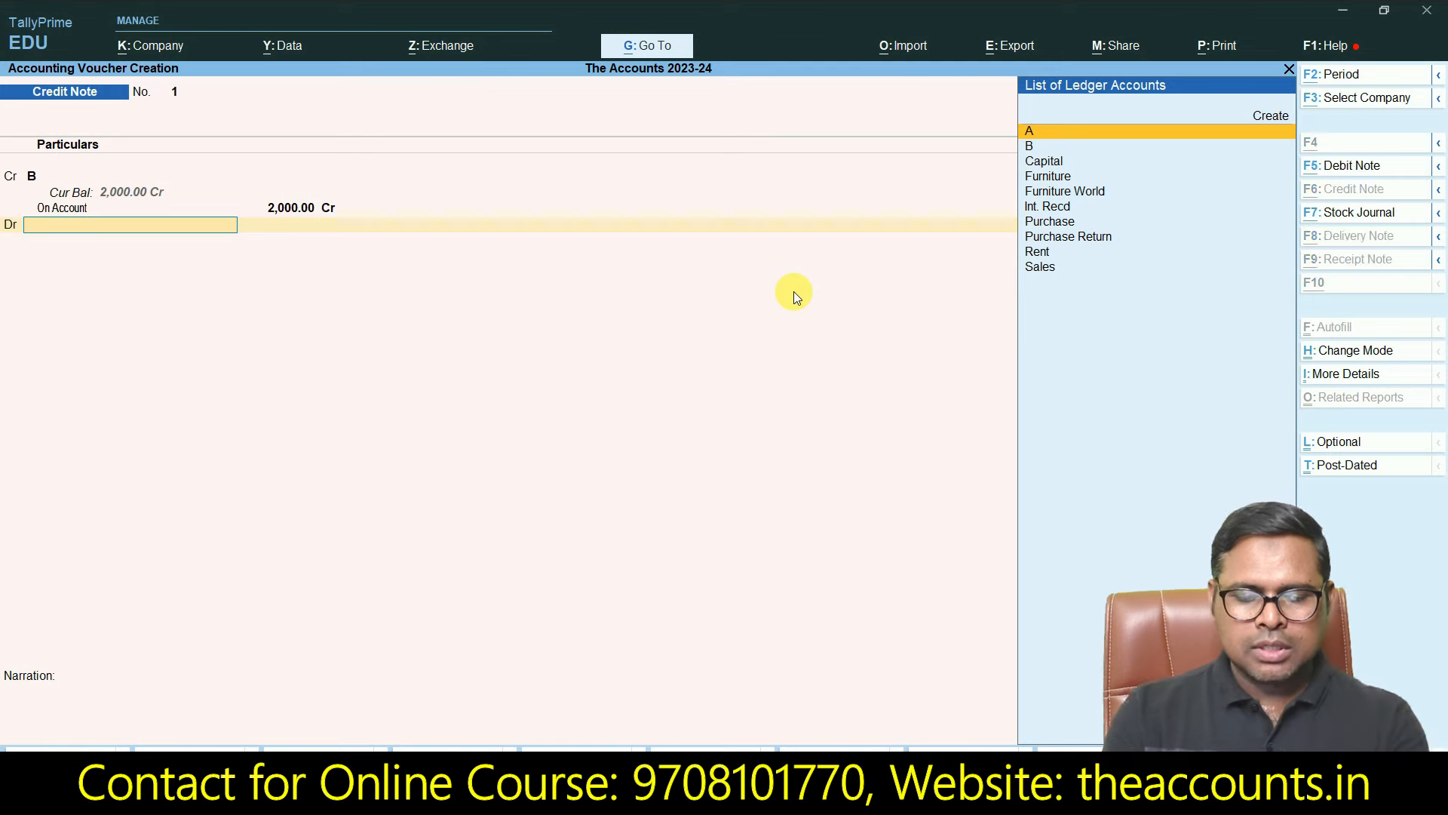
Step: Create a ledger named Sales Return under the Sales Accounts group for the Credit Note's debit line and save it
key(alt+c)
text(Sales Retrurn)
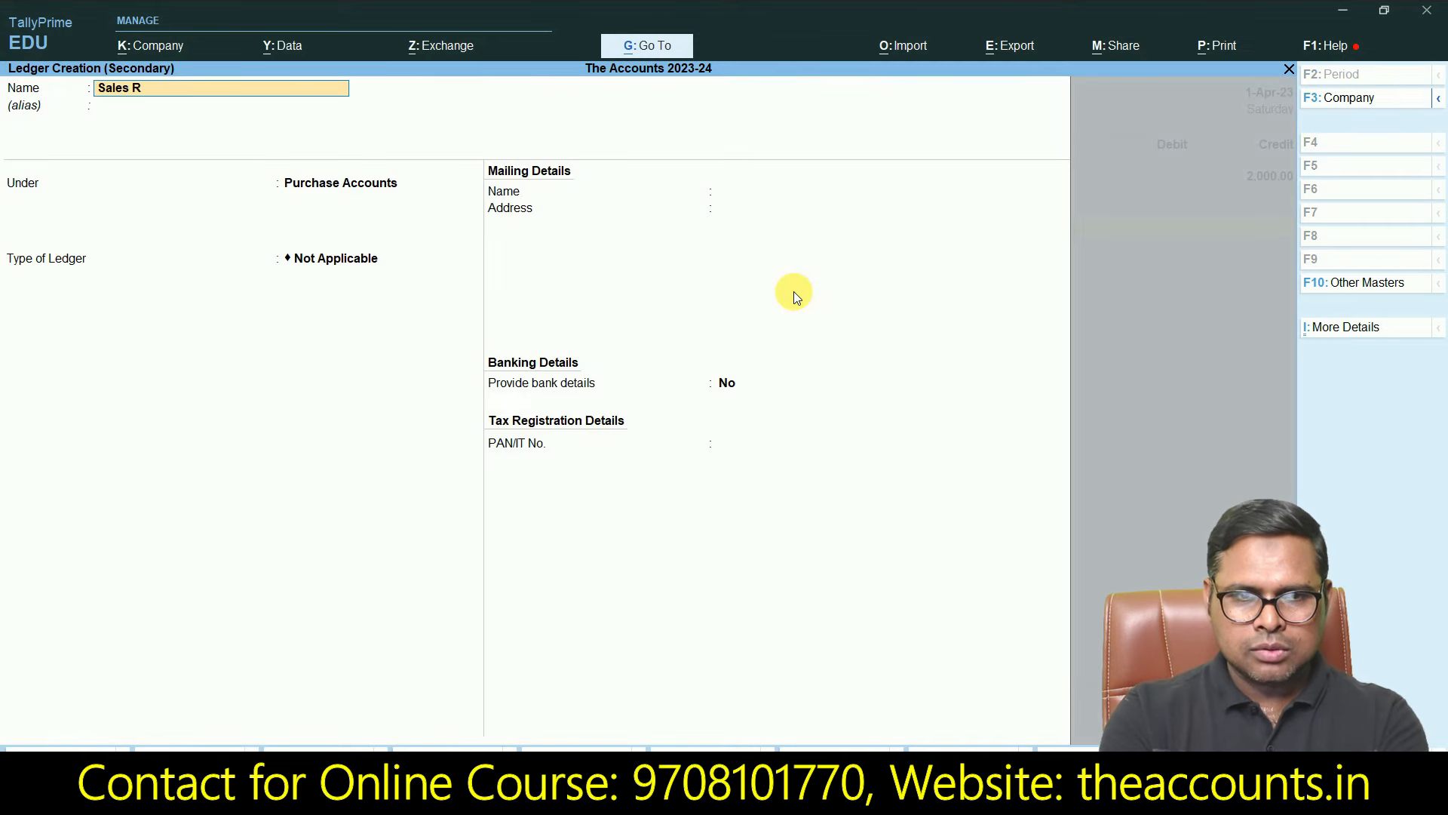
key(BackSpace)
key(BackSpace)
key(BackSpace)
text(urn)
key(Return)
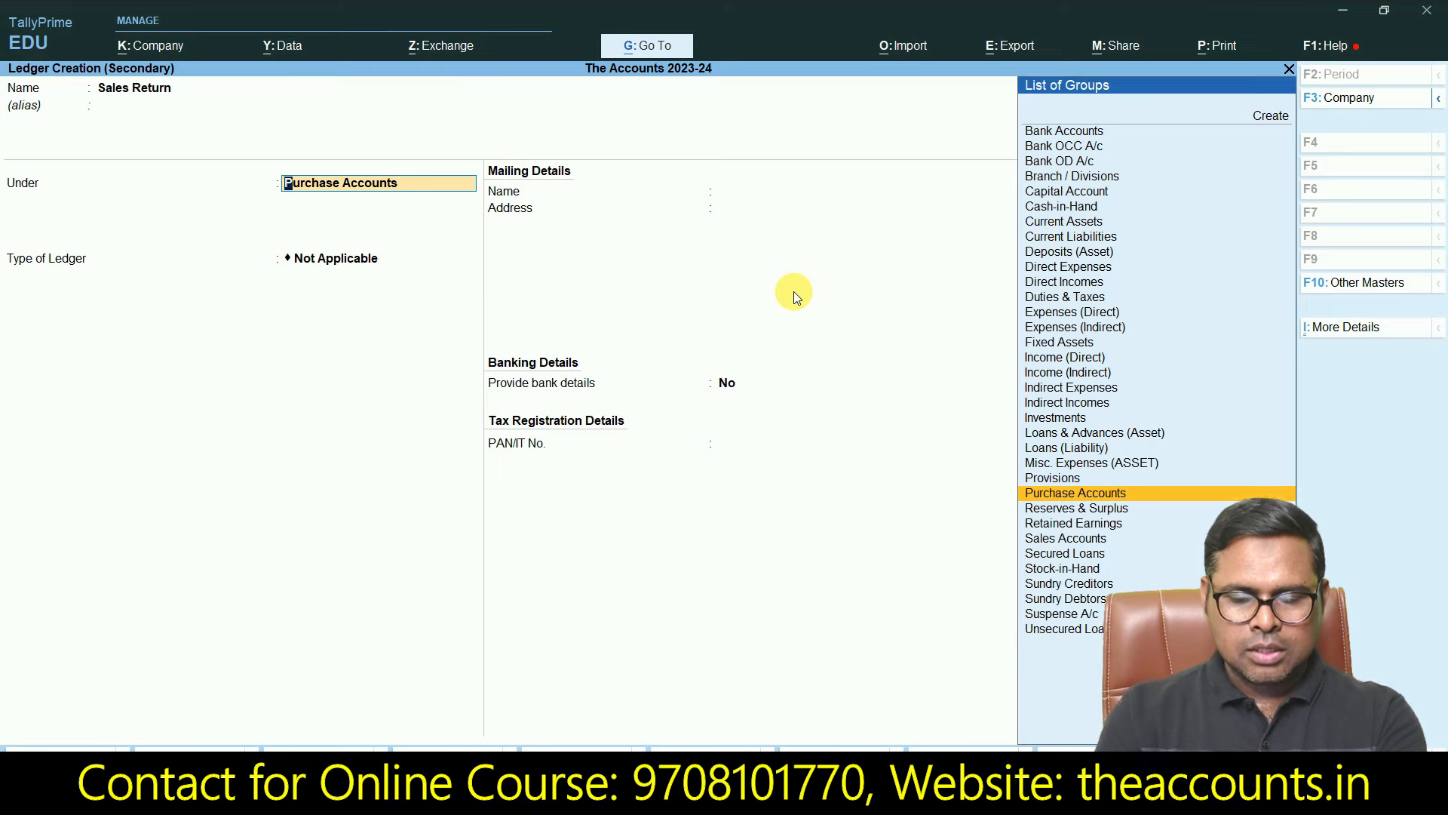
text(Sal)
key(Return)
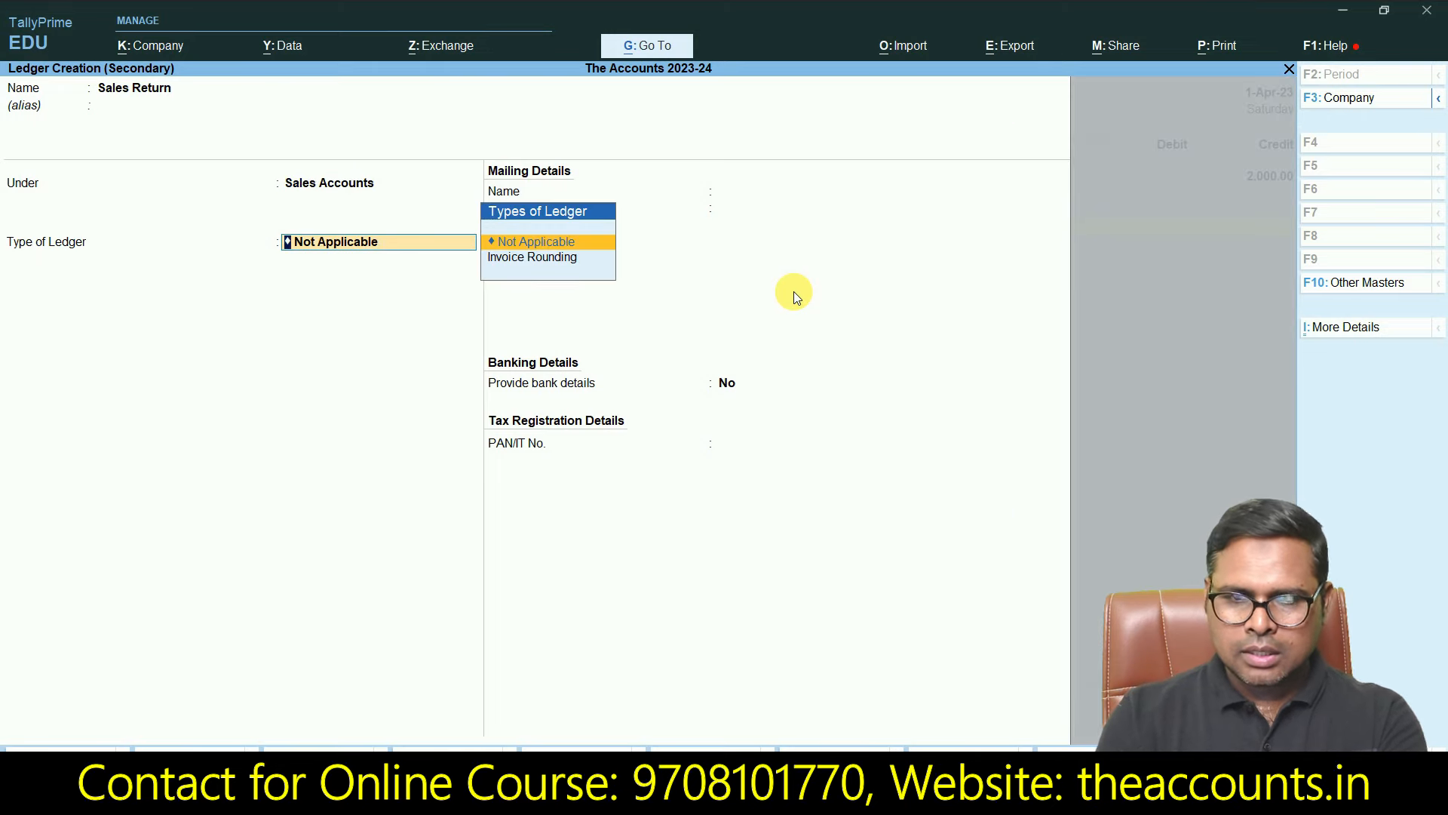
key(ctrl+a)
Step: Save the Credit Note with Sales Return debited 2,000 and a blank narration, and return to the Gateway of Tally
key(Escape)
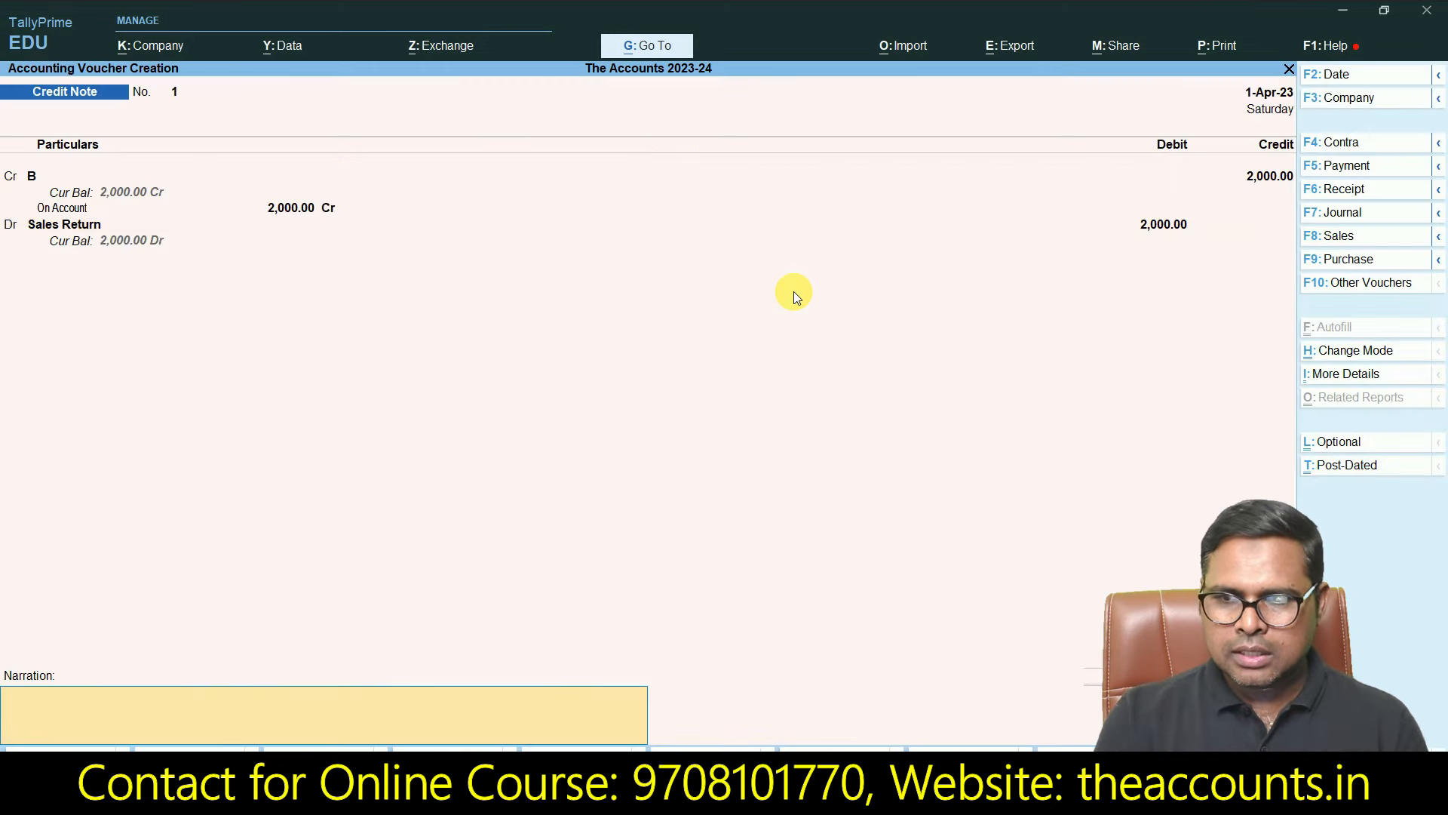
key(ctrl+a)
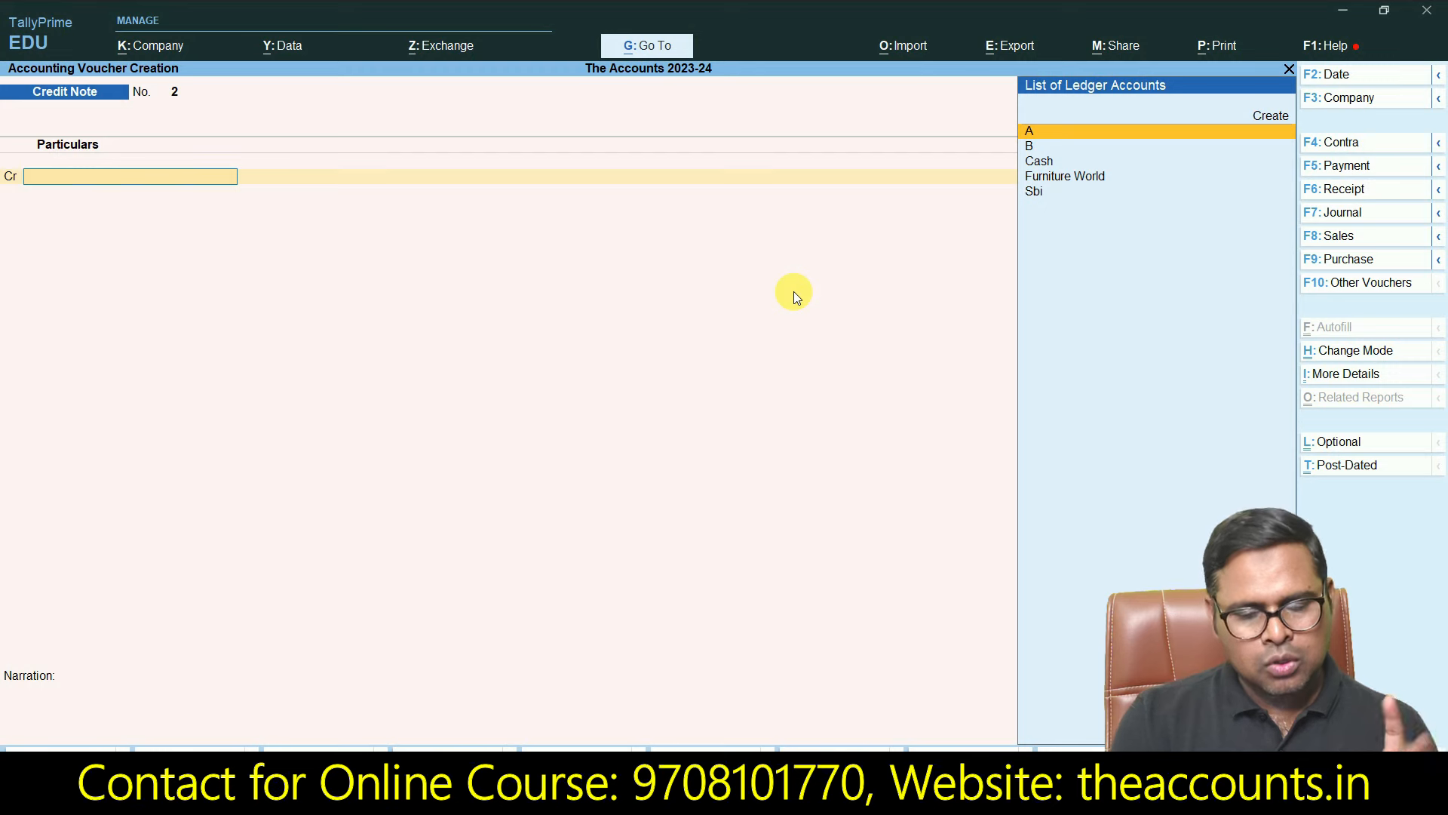
key(Escape)
key(Escape)
key(Escape)
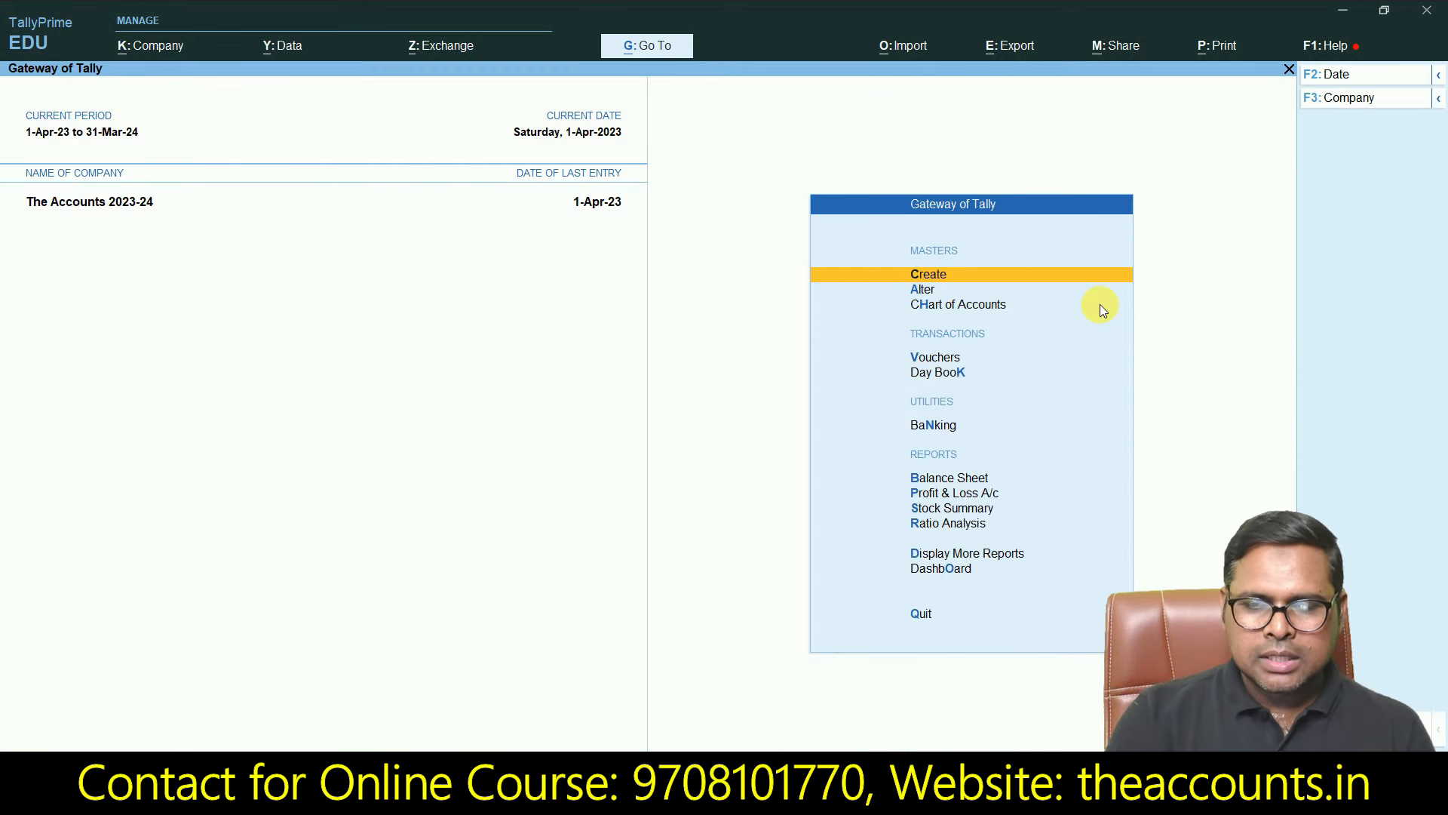
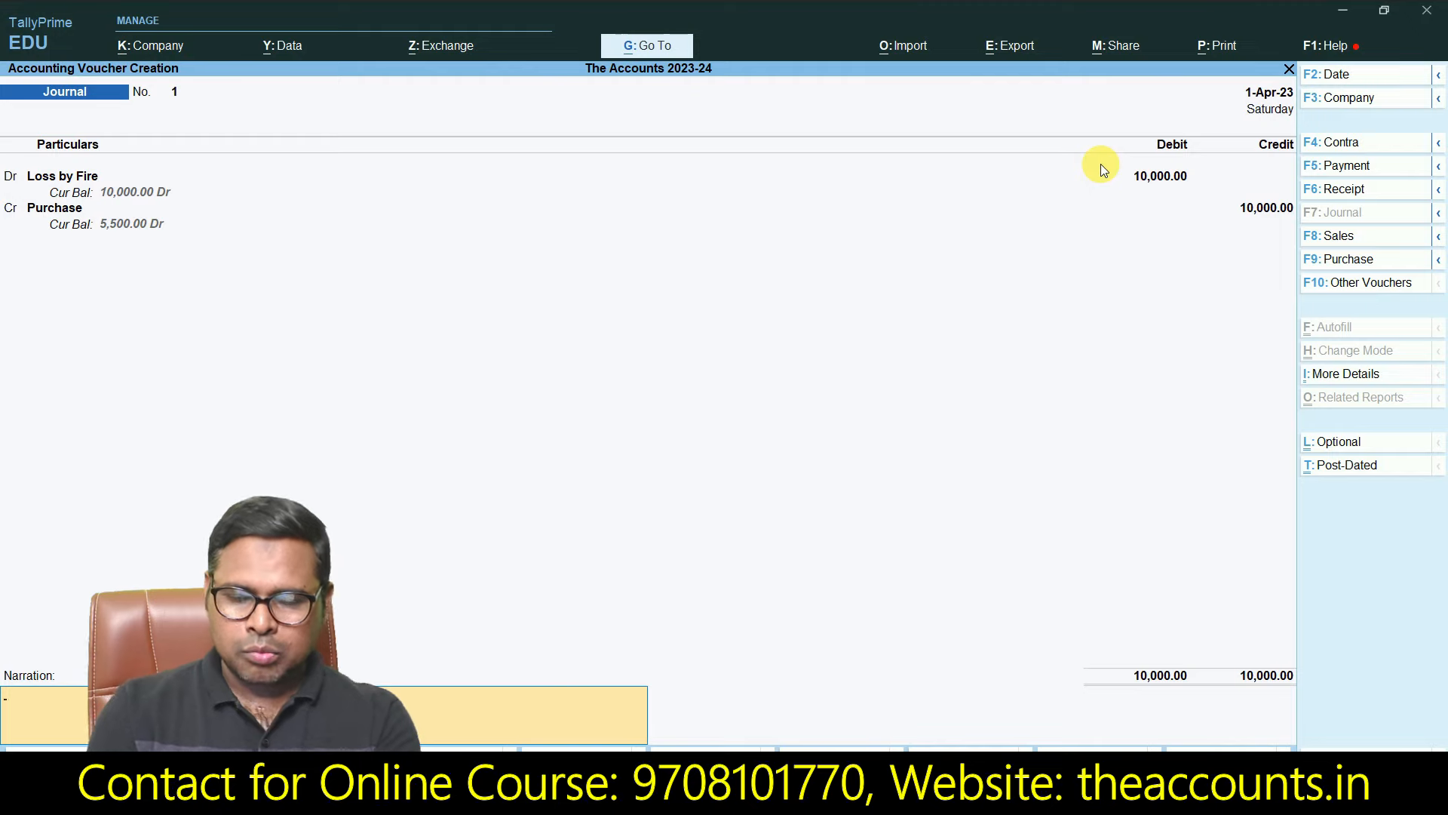
Step: Save the Loss by Fire journal and create an Insurance Co. ledger under Current Assets as the new journal's debit account
key(Return)
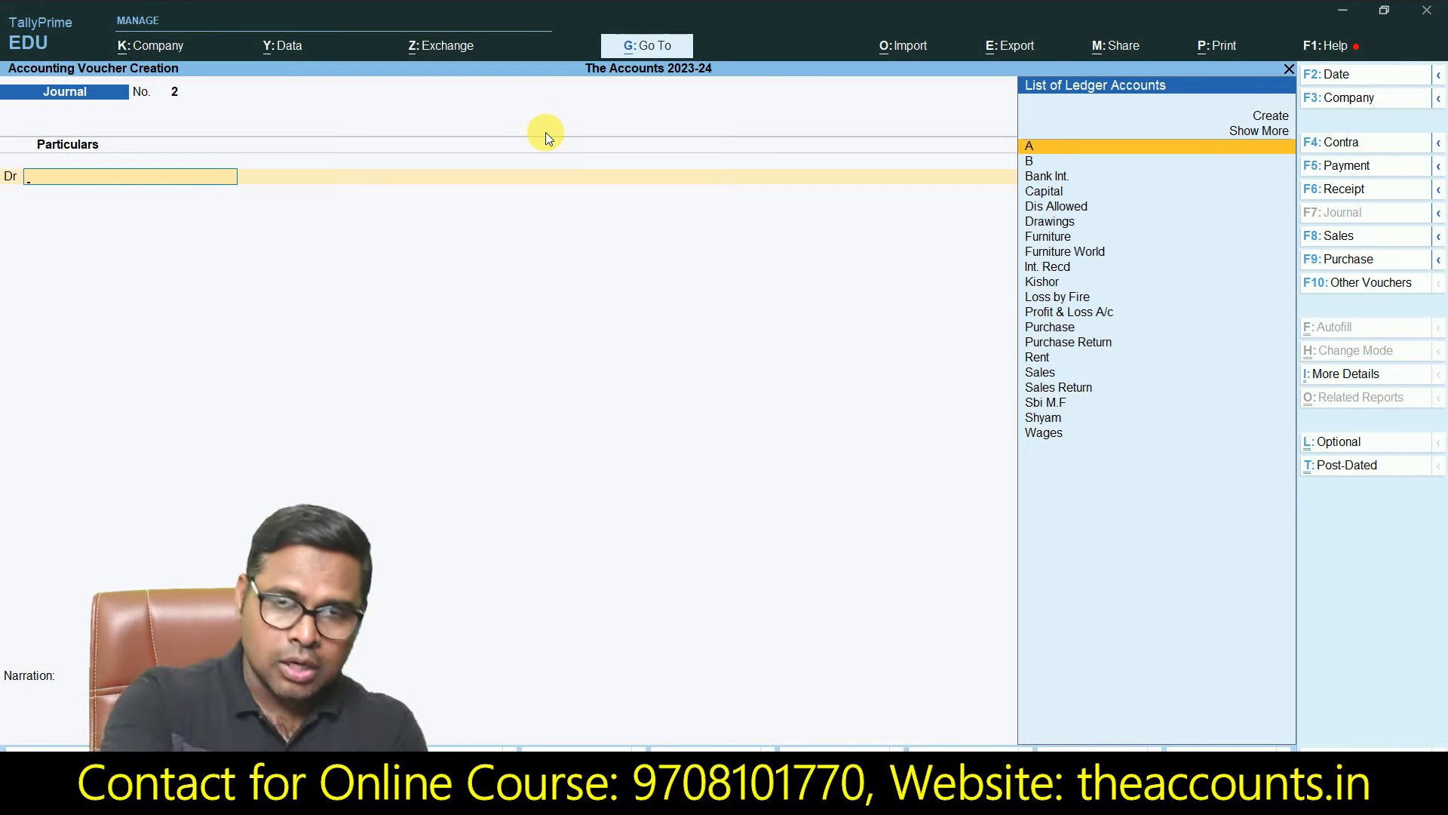
key(alt+c)
text(Insurance Co.)
key(Return)
key(Return)
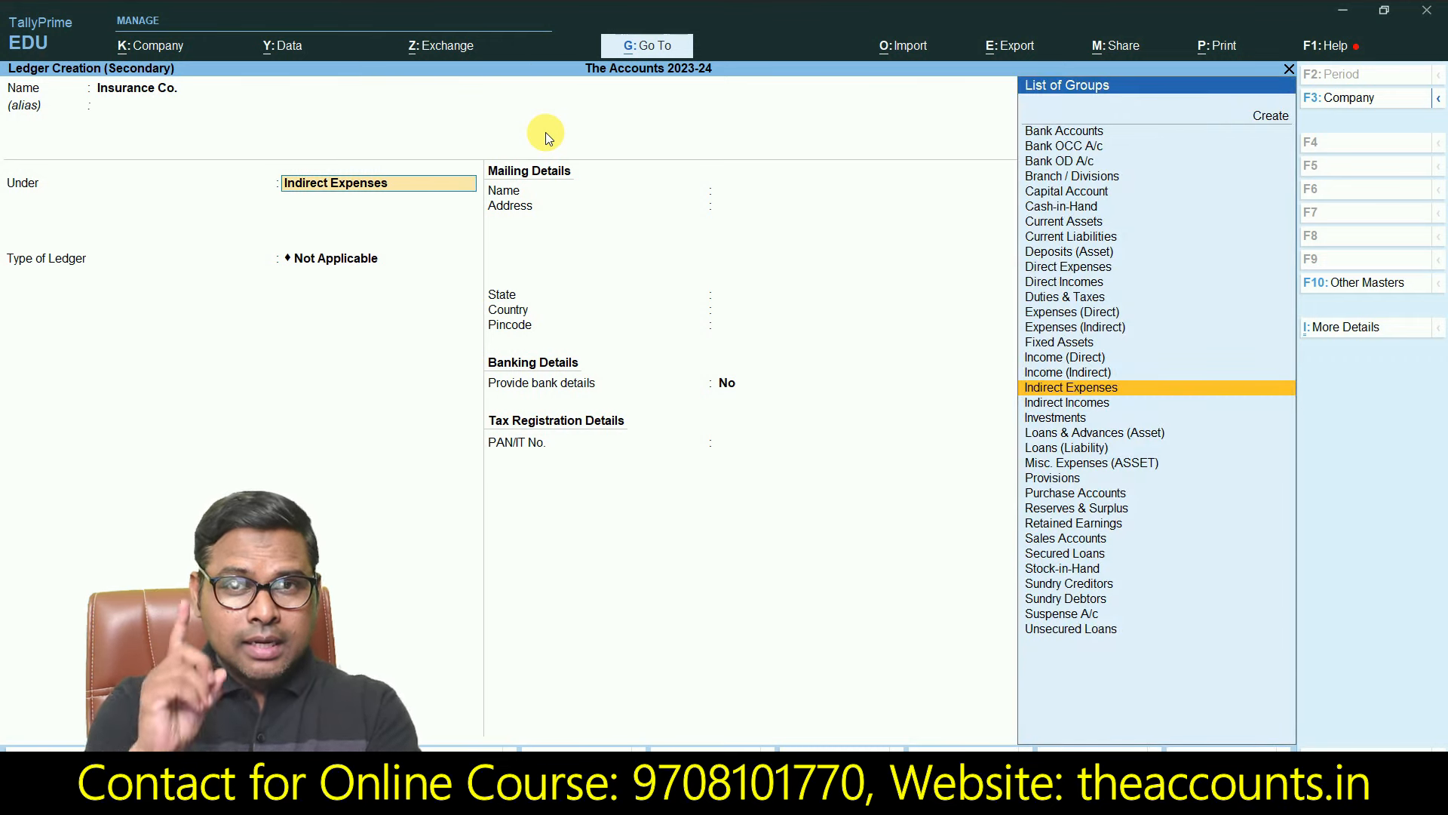
text(Cur)
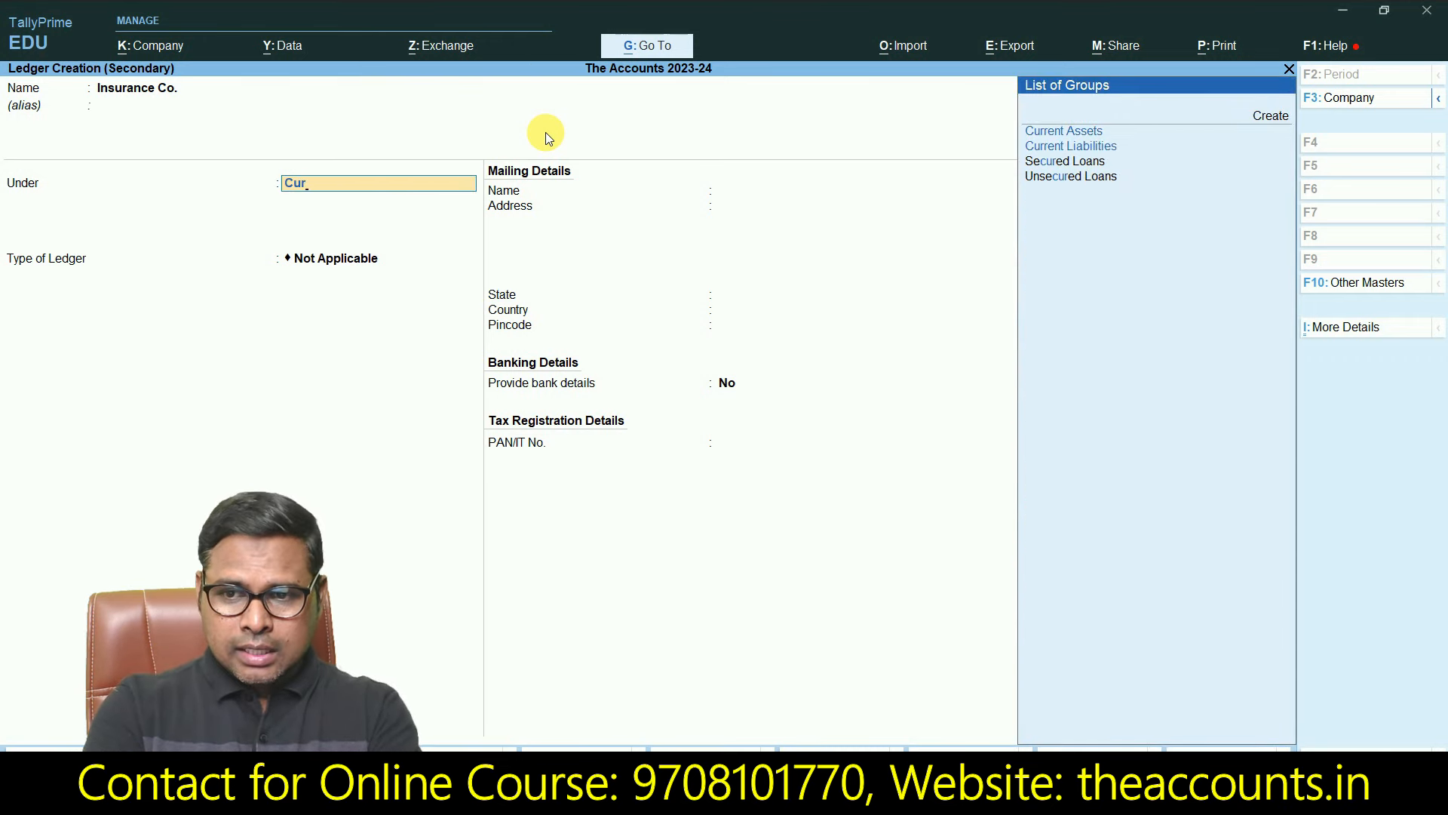
click(1093, 135)
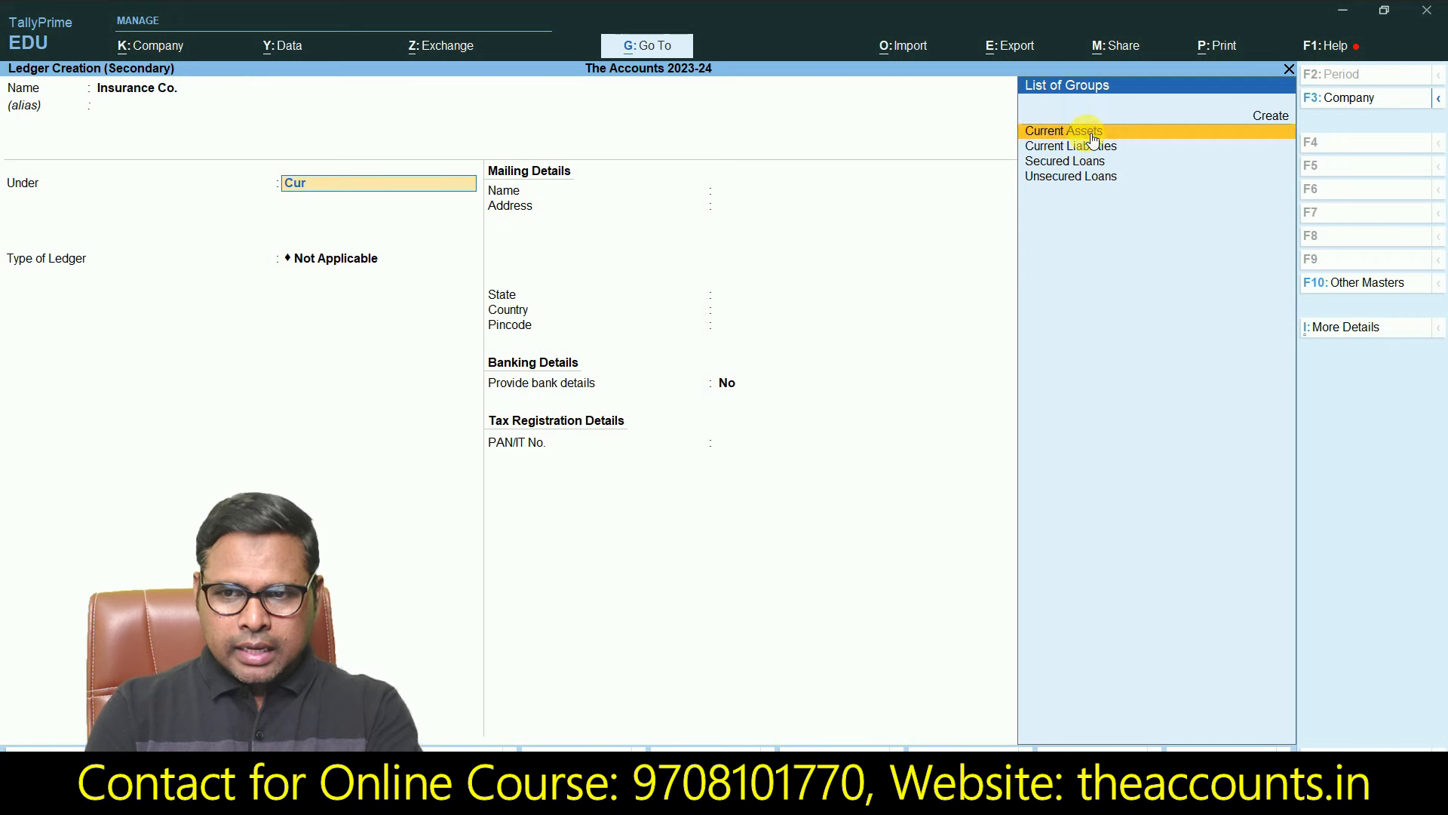
key(Return)
key(ctrl+a)
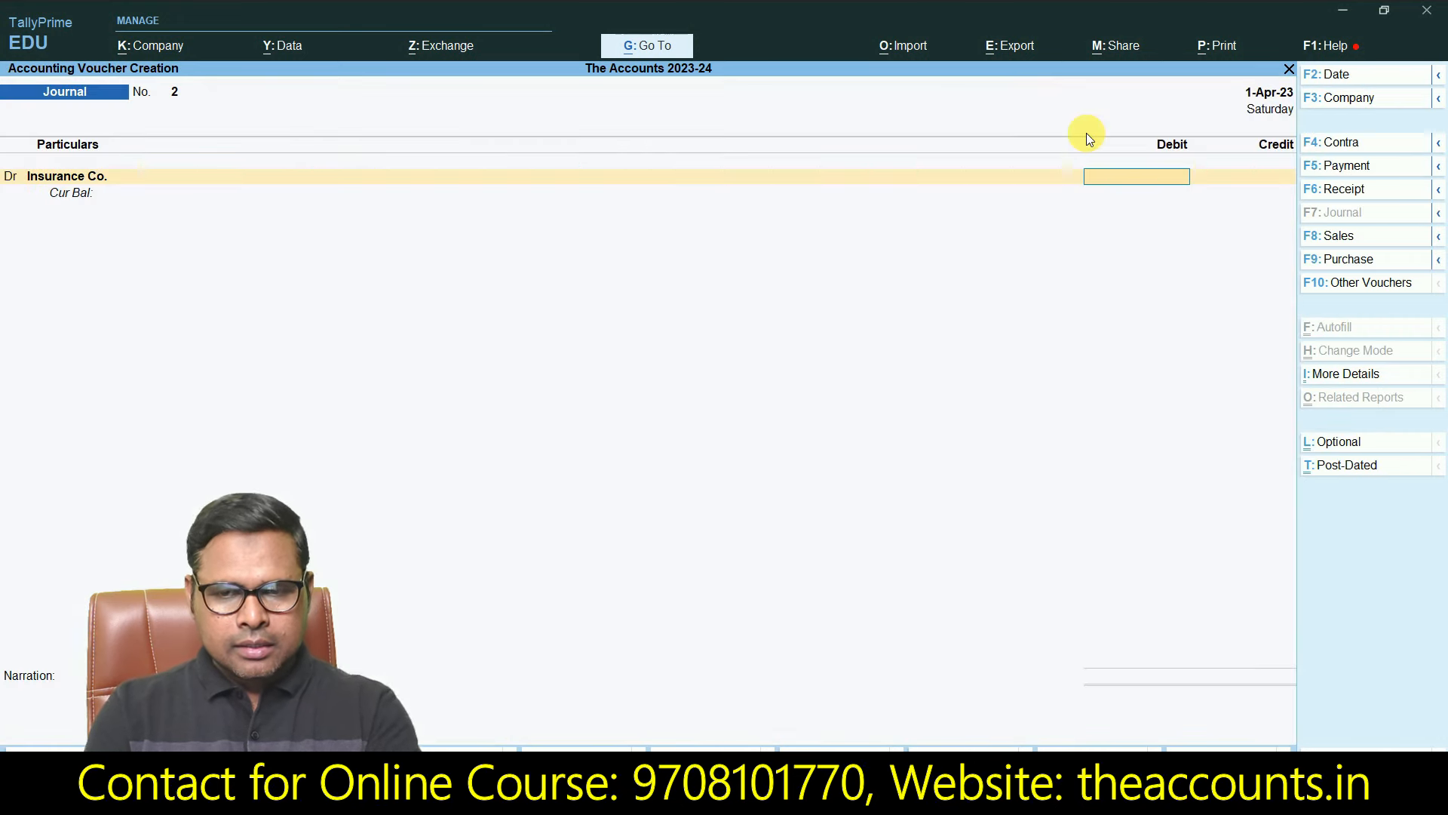
Step: Debit Insurance Co. with 10000, credit Loss by Fire with the same amount, and save the journal without a narration
text(10000)
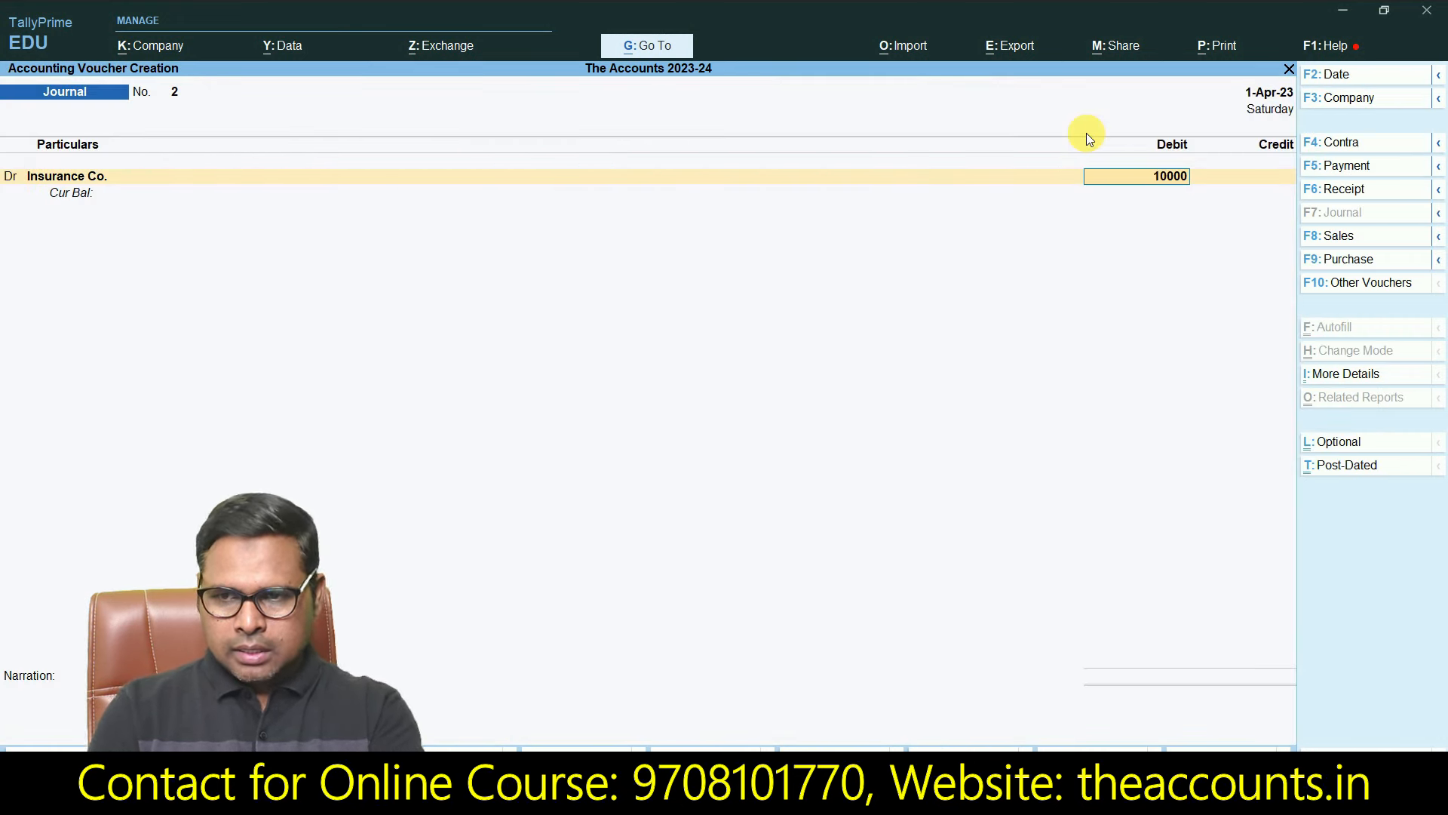
key(Return)
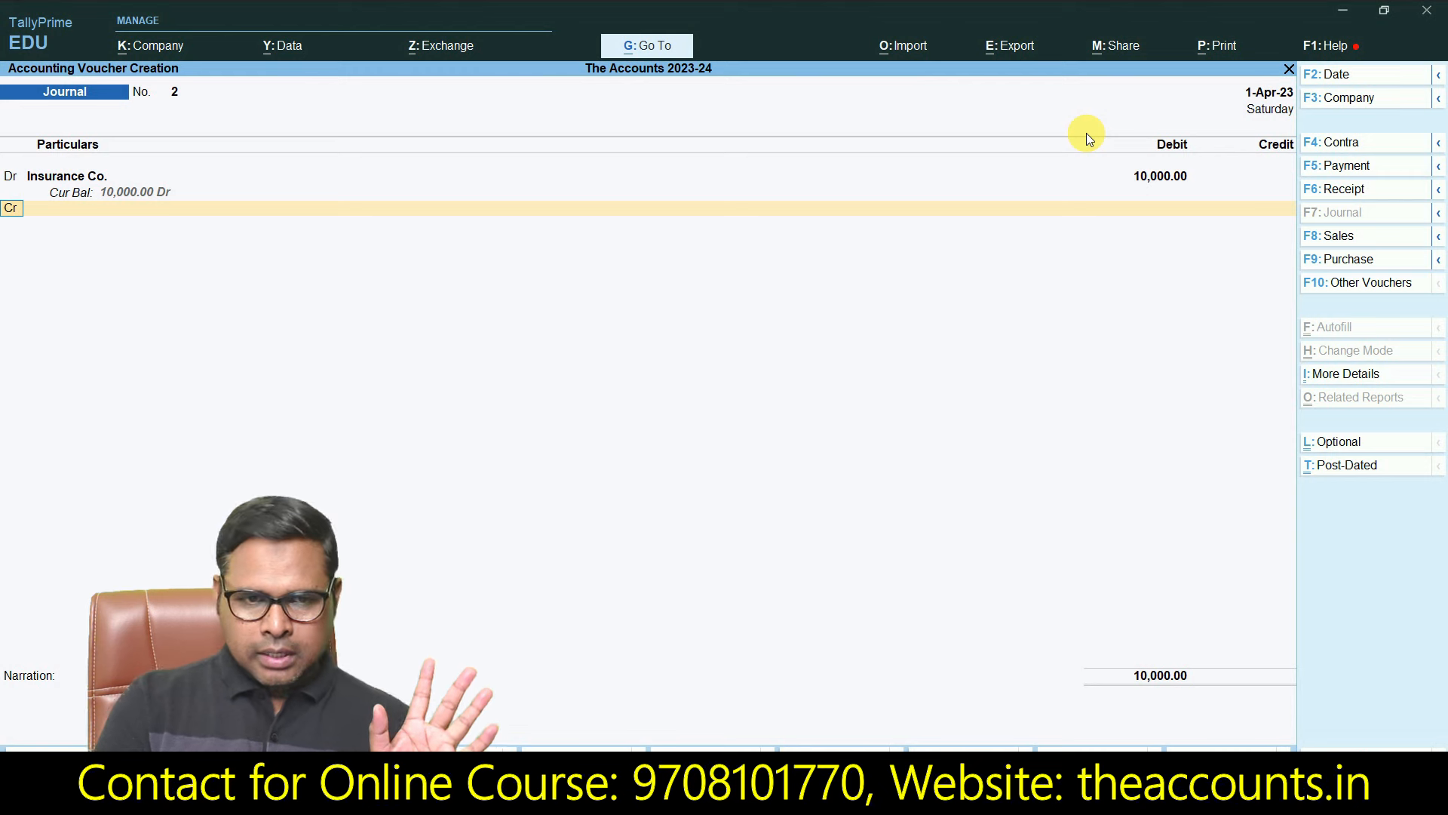
key(Return)
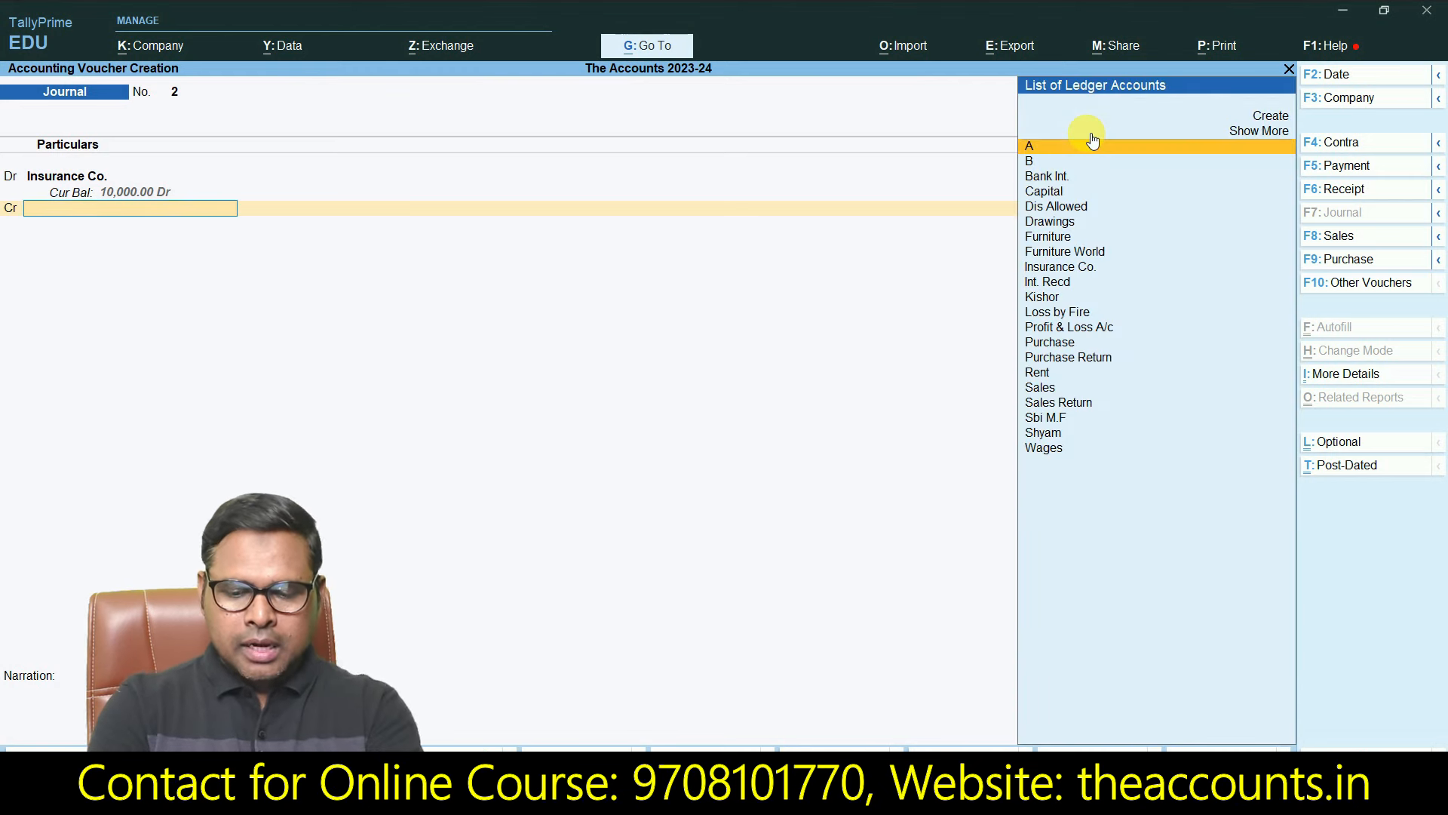
text(Los)
key(Return)
key(Return)
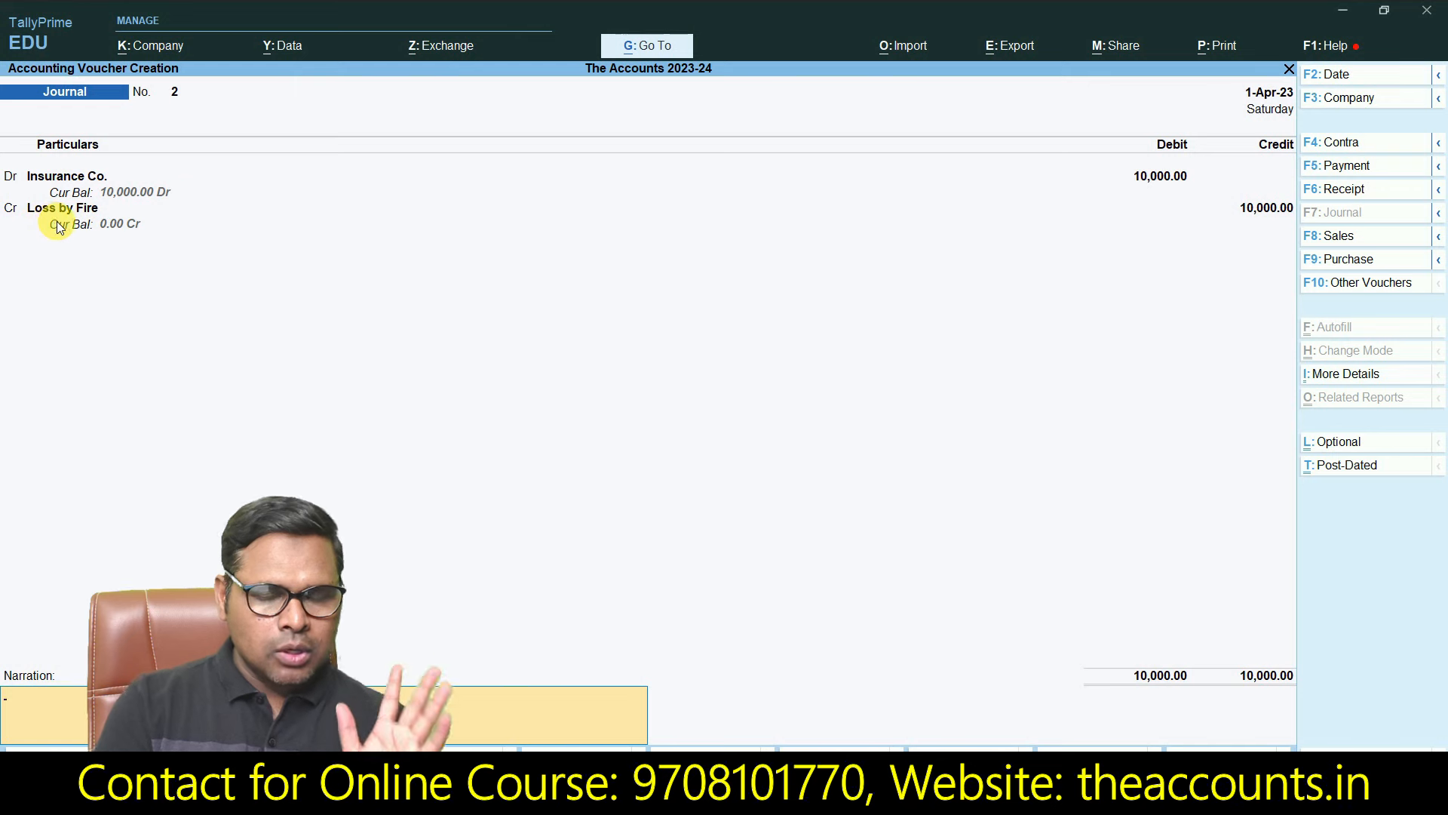
key(Return)
key(Return)
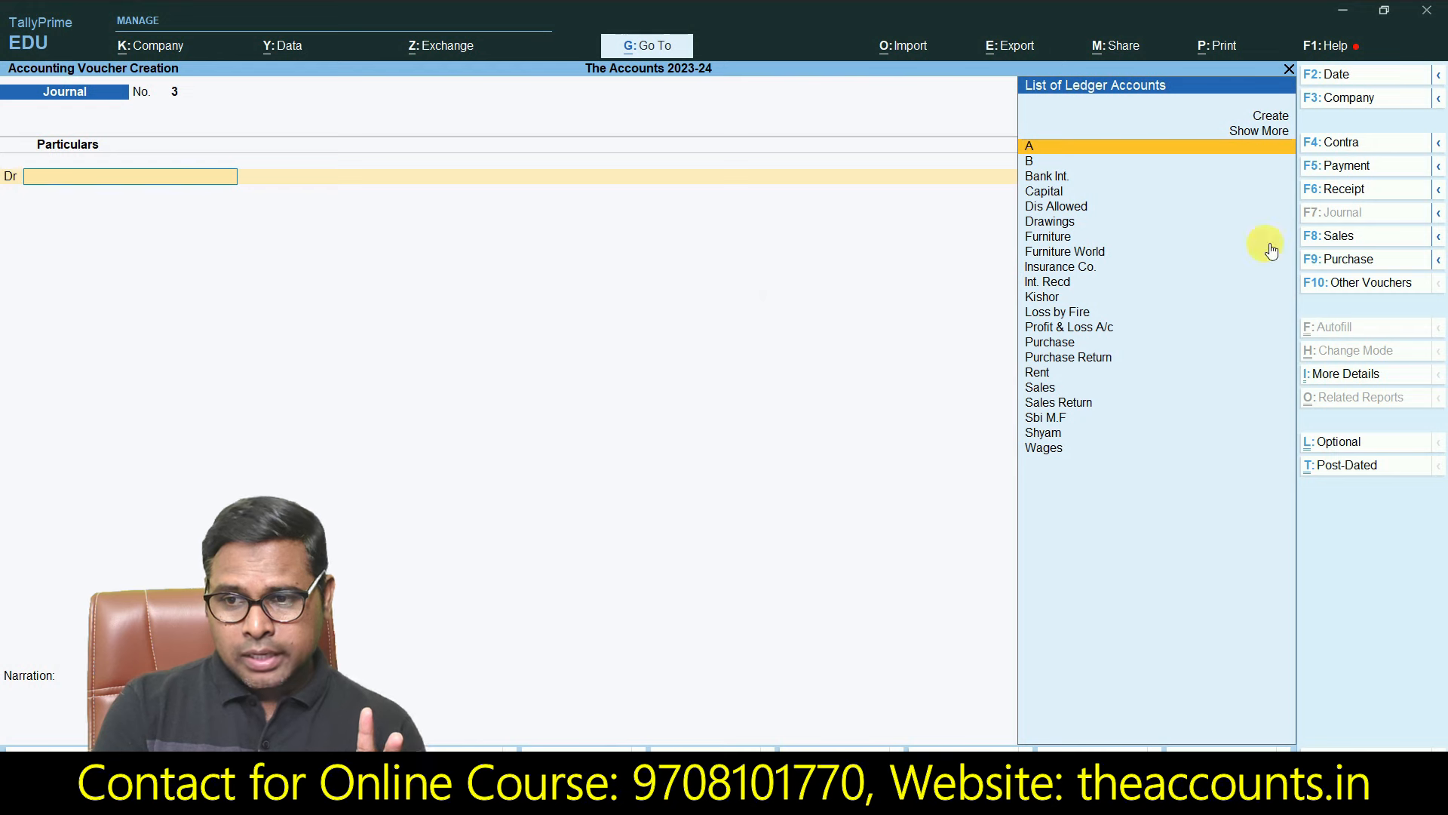
Step: Switch to a Receipt voucher and credit Insurance Co. with 10000
click(1369, 188)
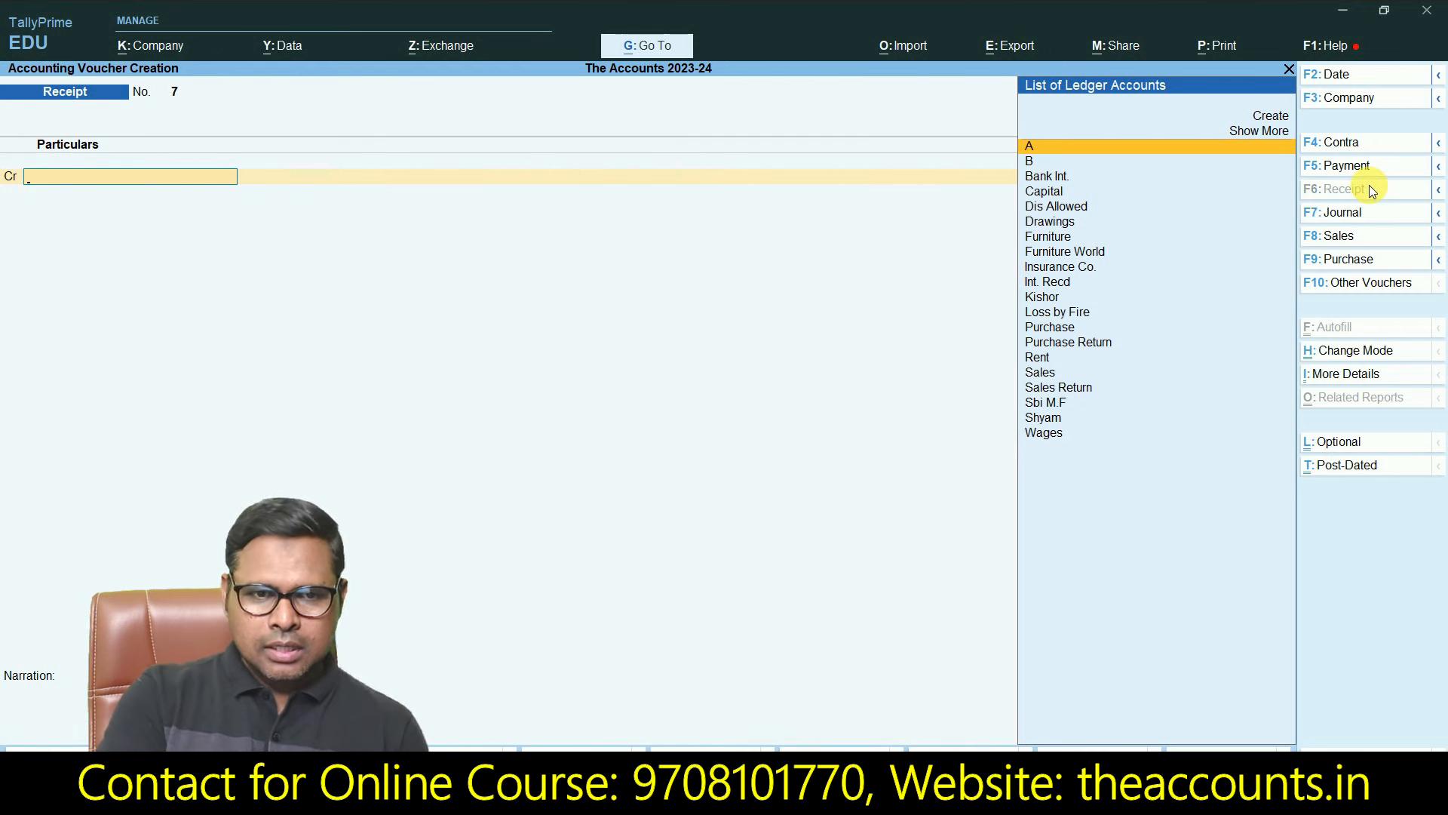
text(Ins)
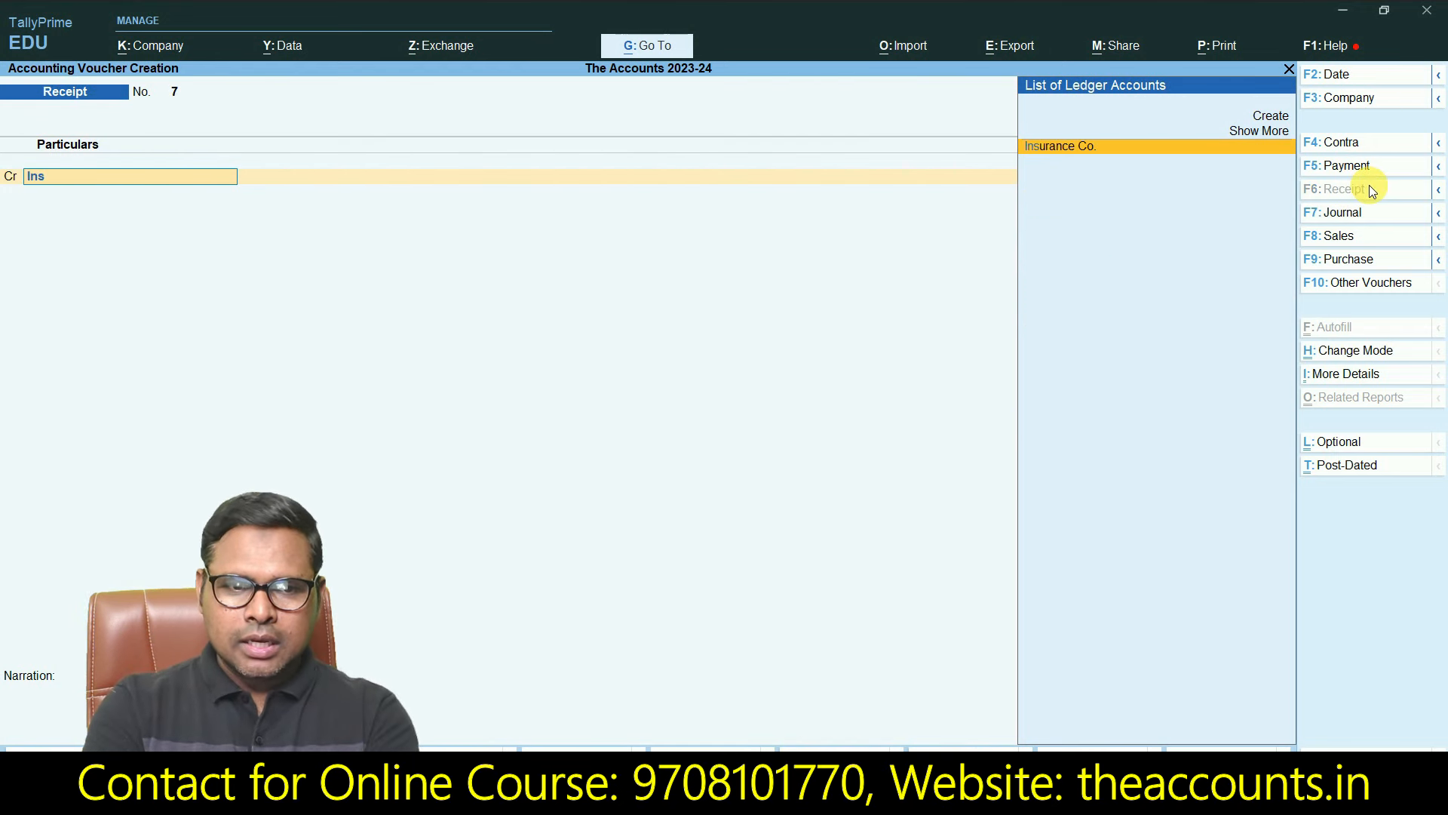
text(u)
key(Return)
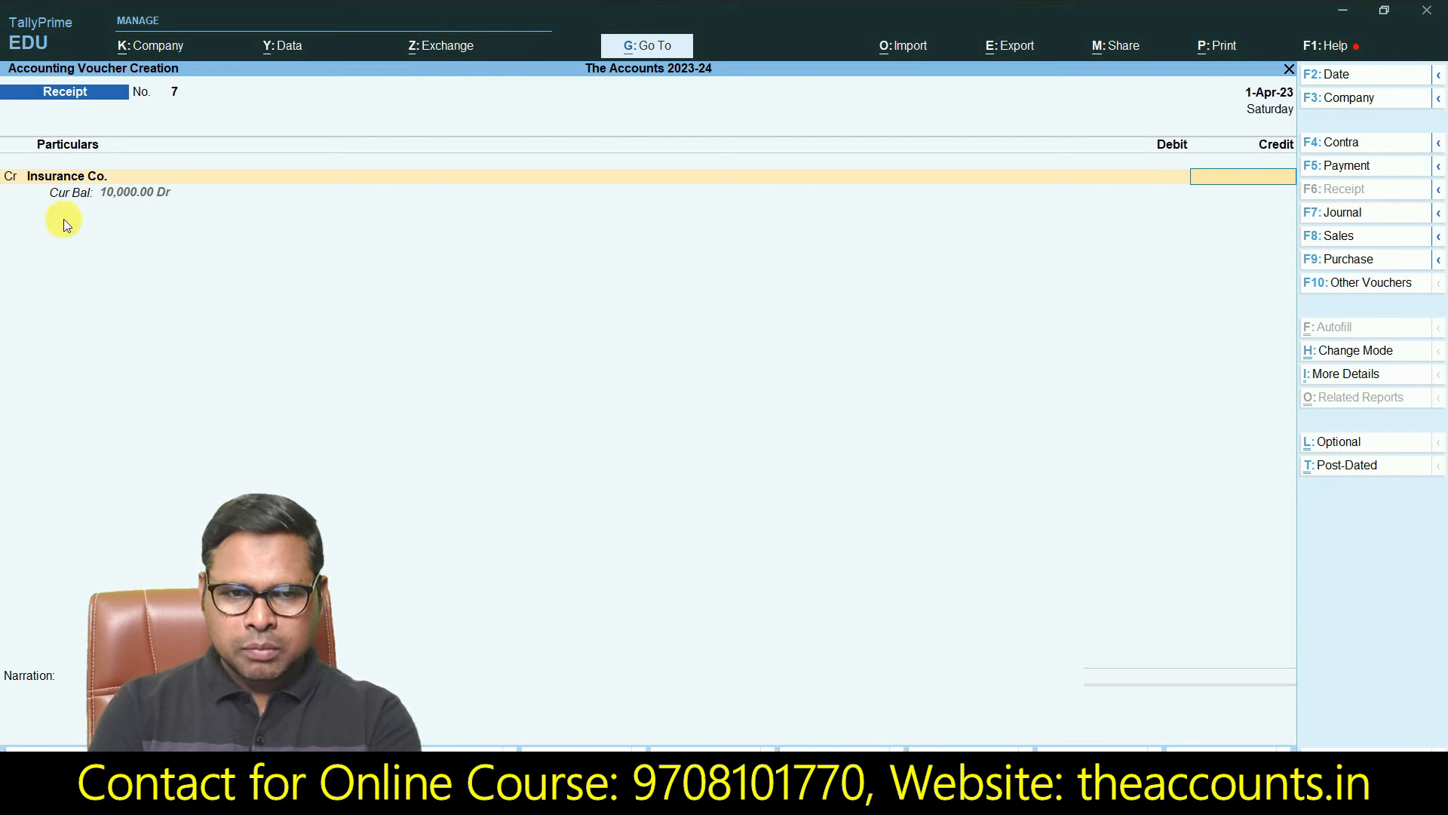
text(10000)
key(Return)
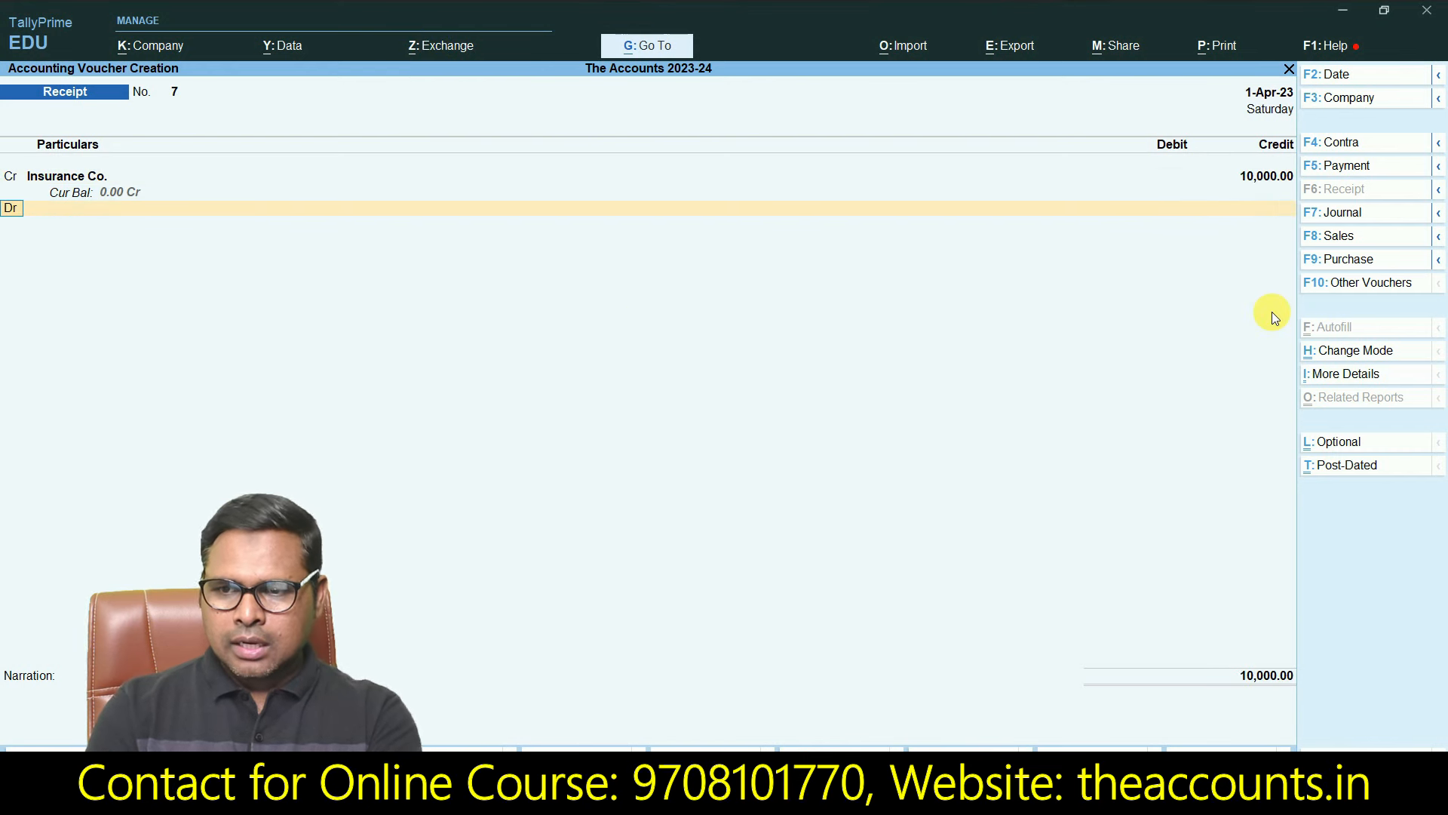
Step: Debit Sbi with 6000 in the receipt, keep the default bank details, and add a second debit line
key(Return)
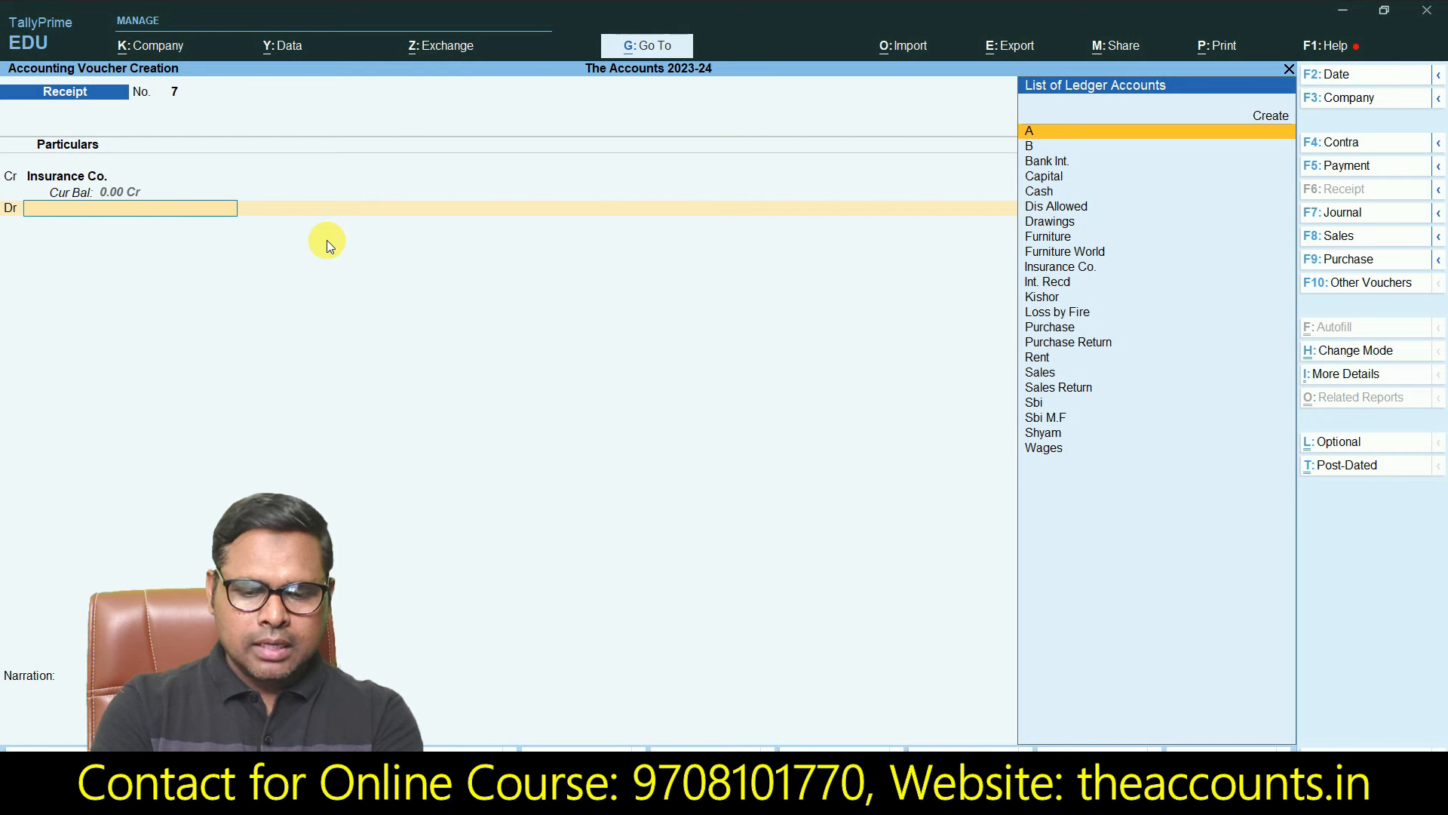
text(Sbi)
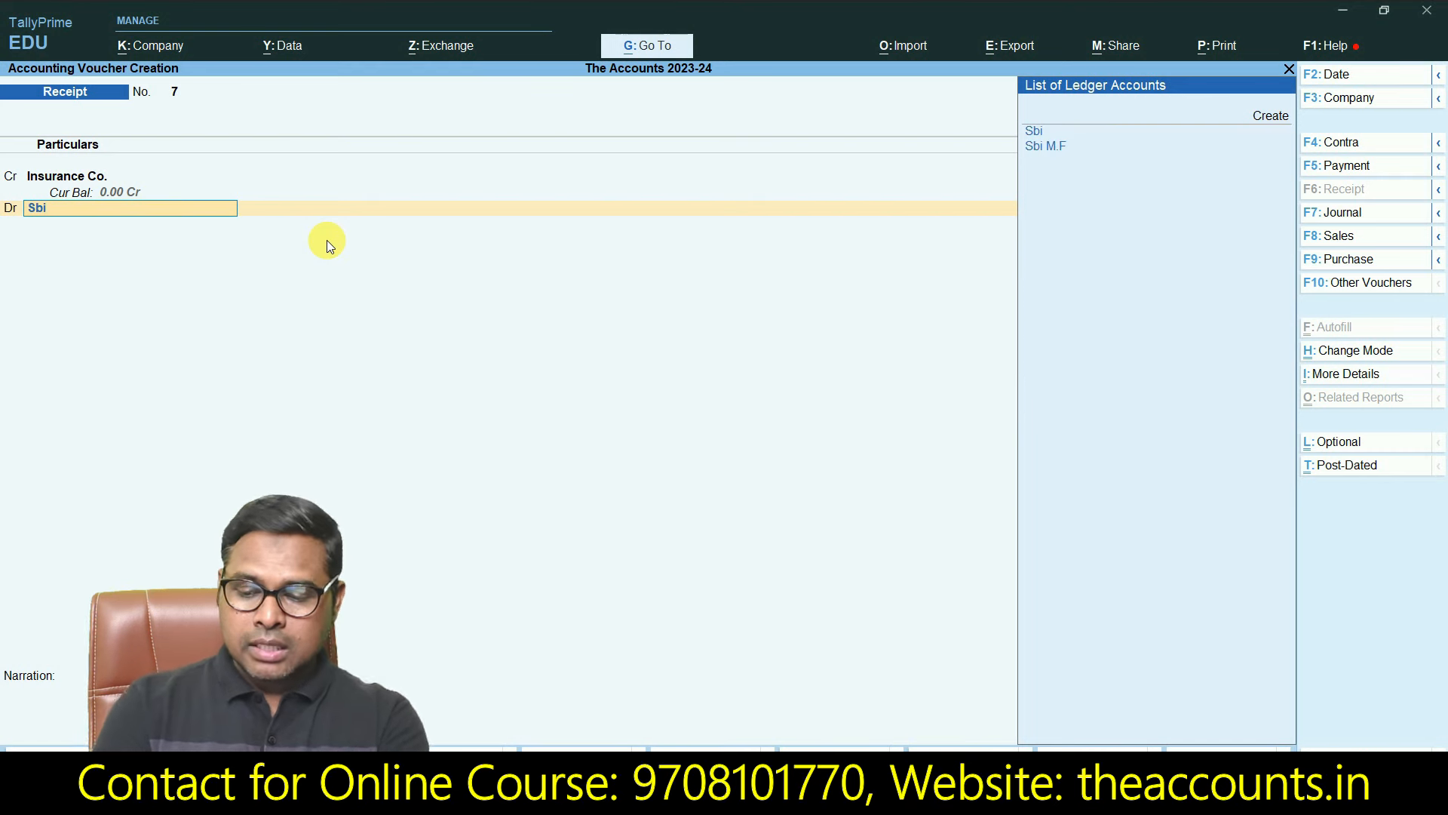
key(Return)
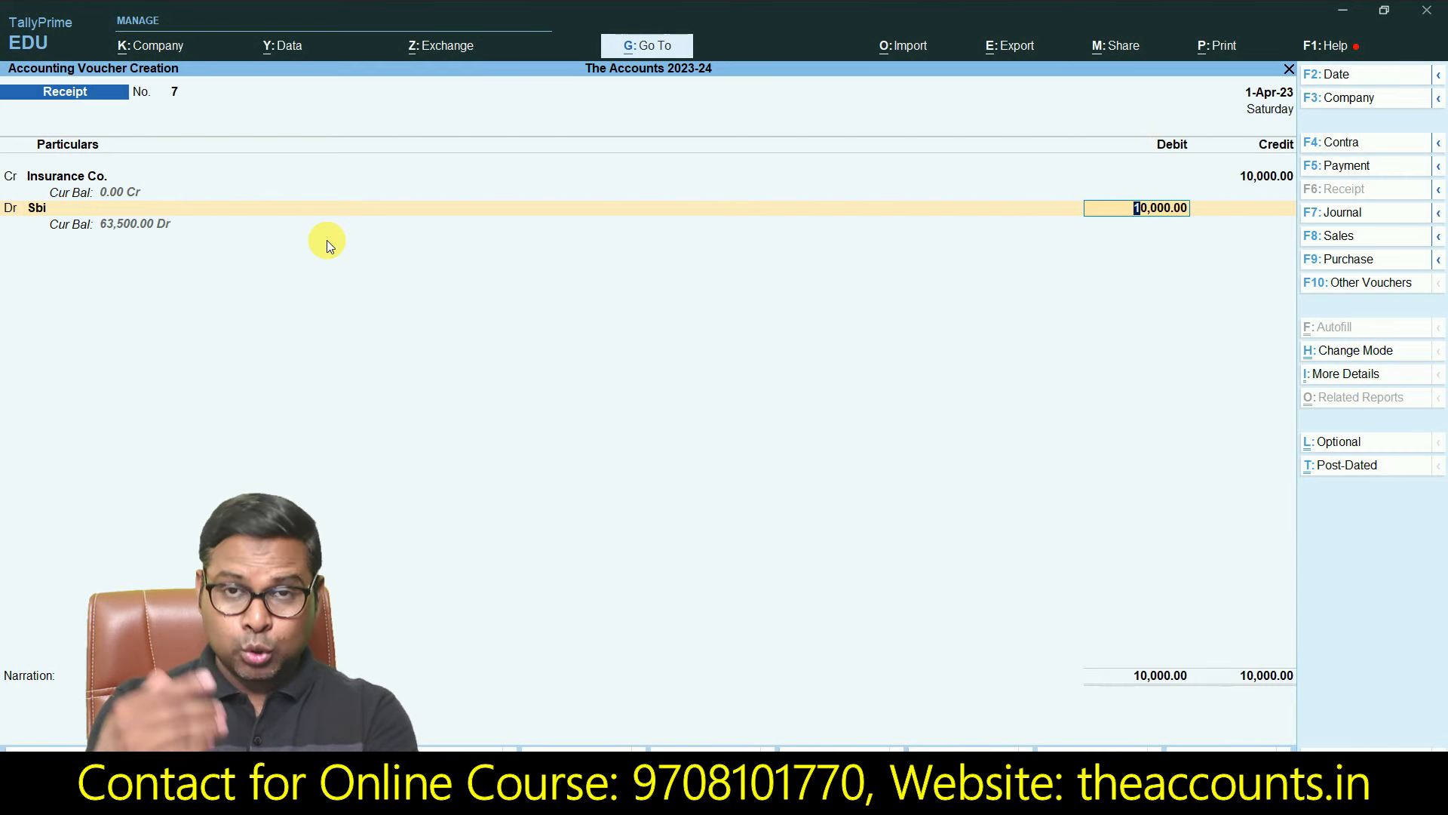
key(BackSpace)
text(6000)
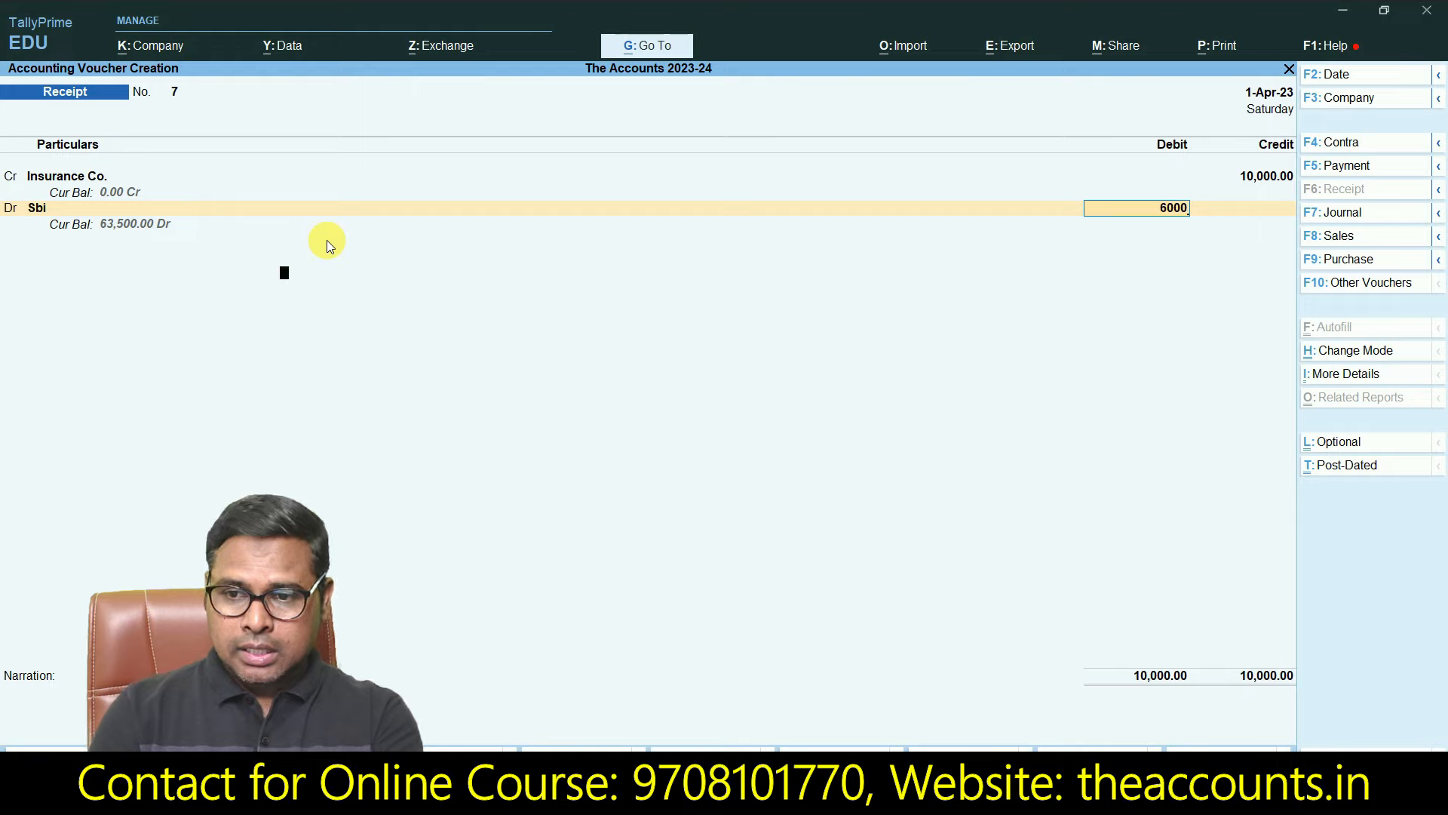
key(Return)
key(Return)
key(Return)
key(Return)
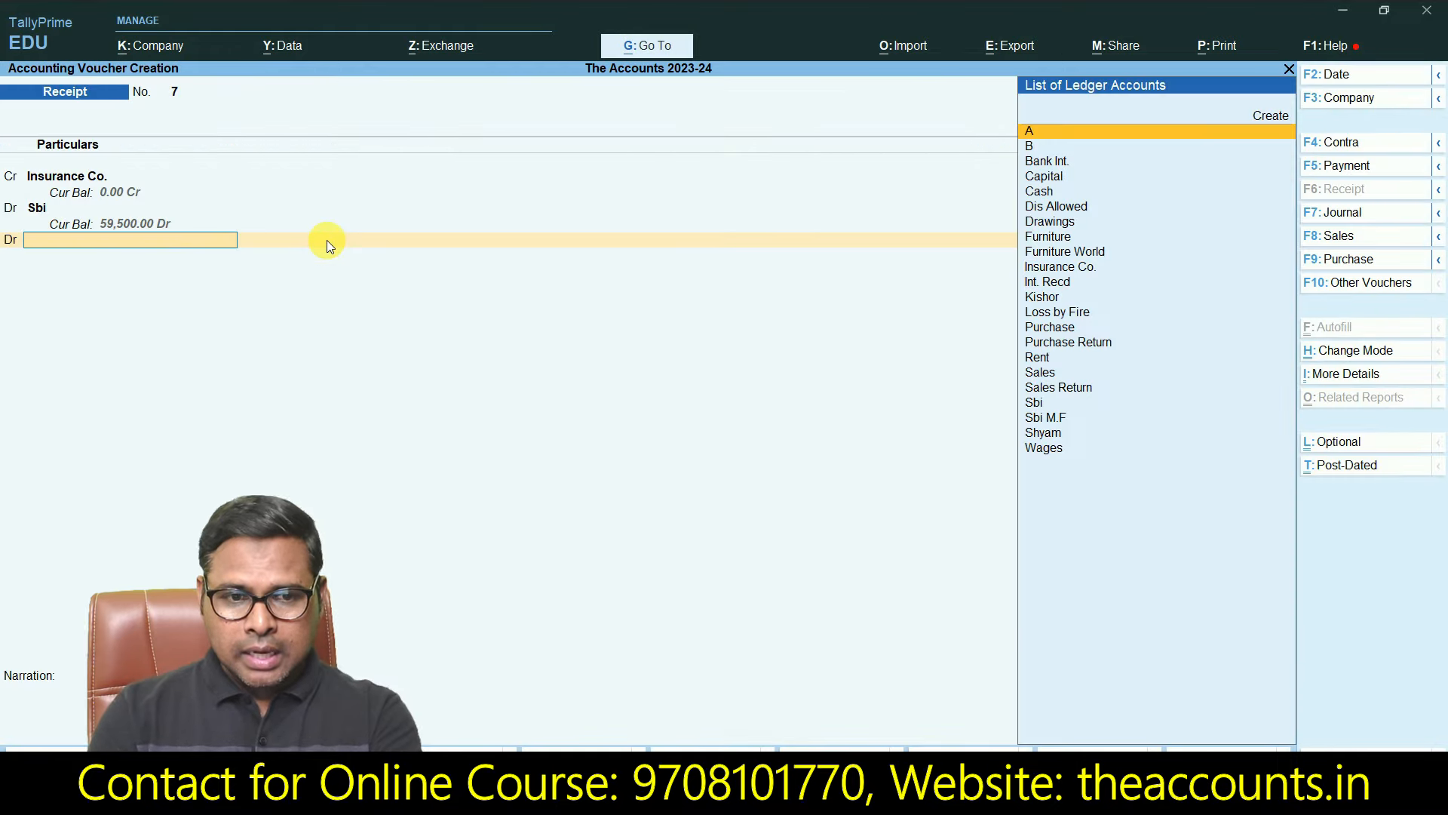
Step: Debit Loss by Fire with the remaining 4,000, save the receipt without a narration, and return to the Gateway of Tally
text(Los)
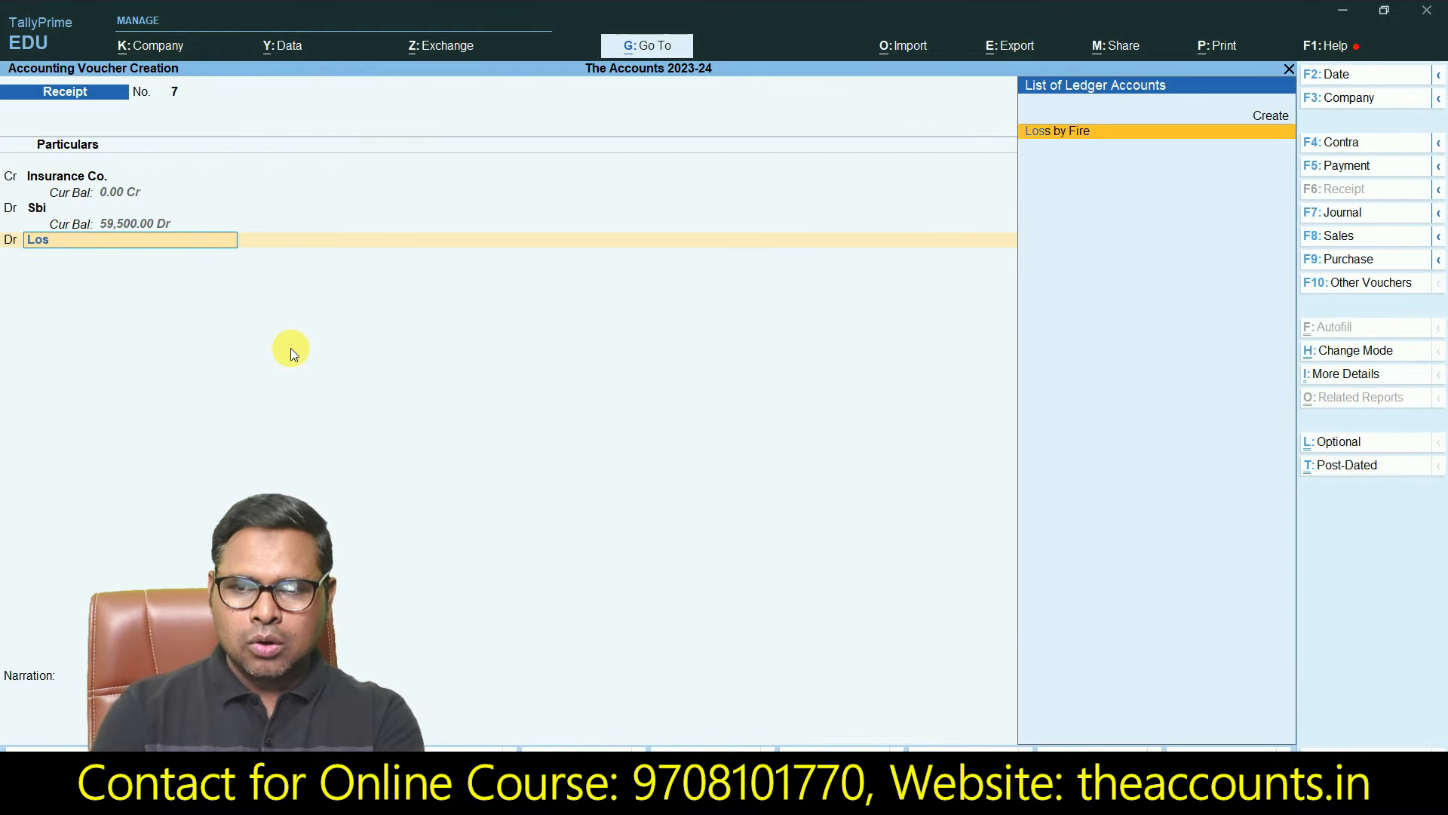
key(Return)
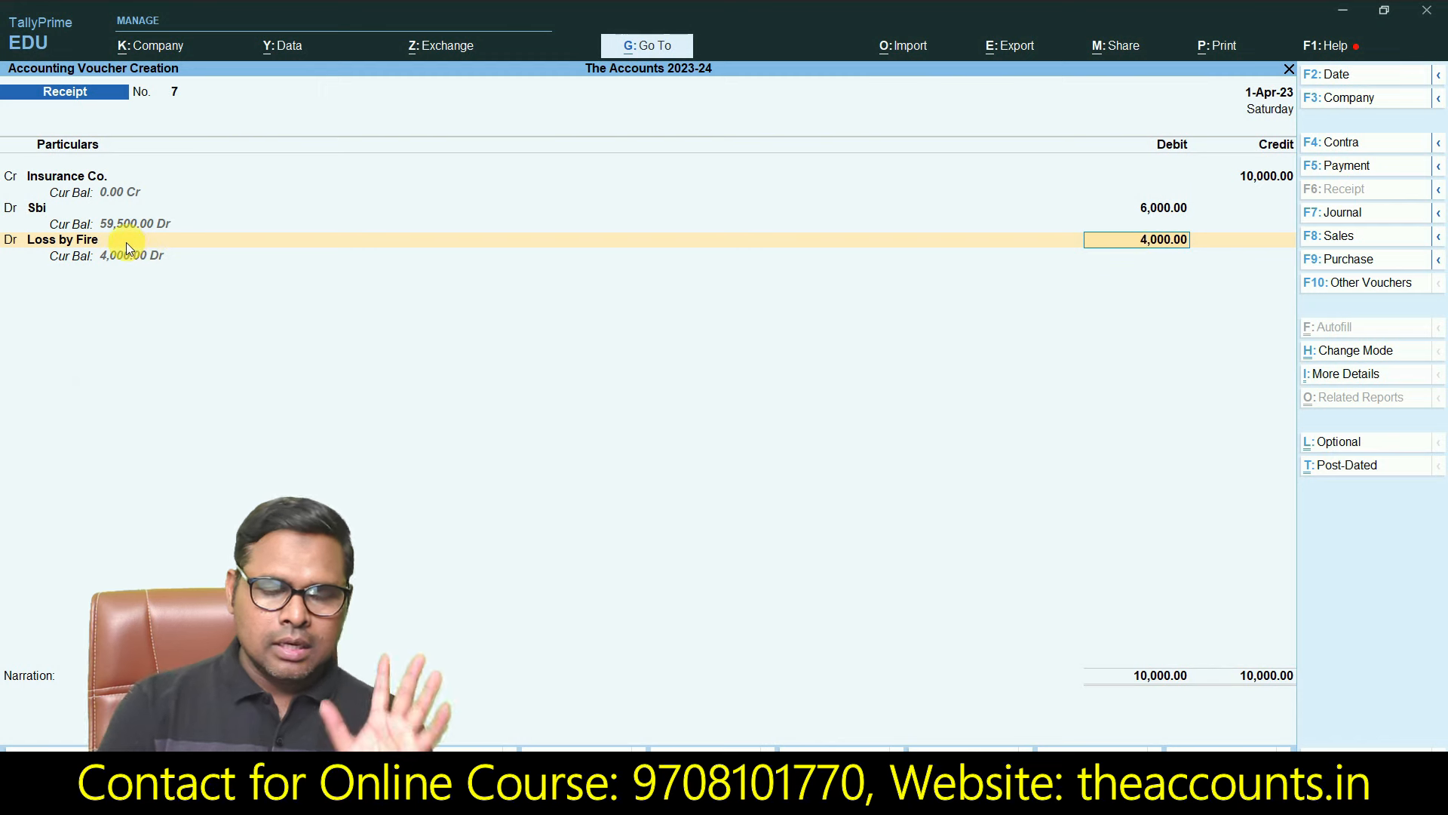
key(Return)
key(Return)
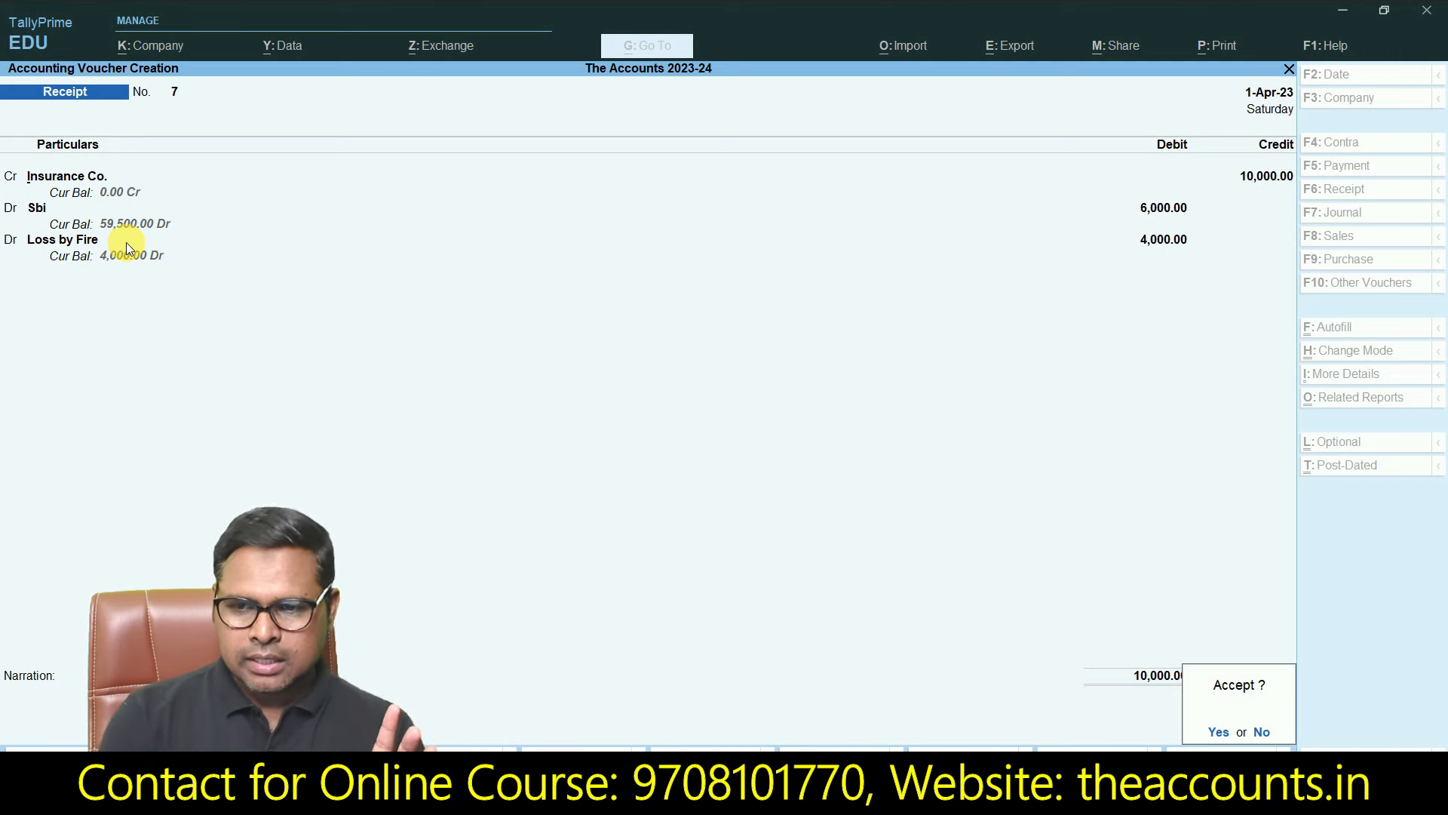
key(y)
key(Escape)
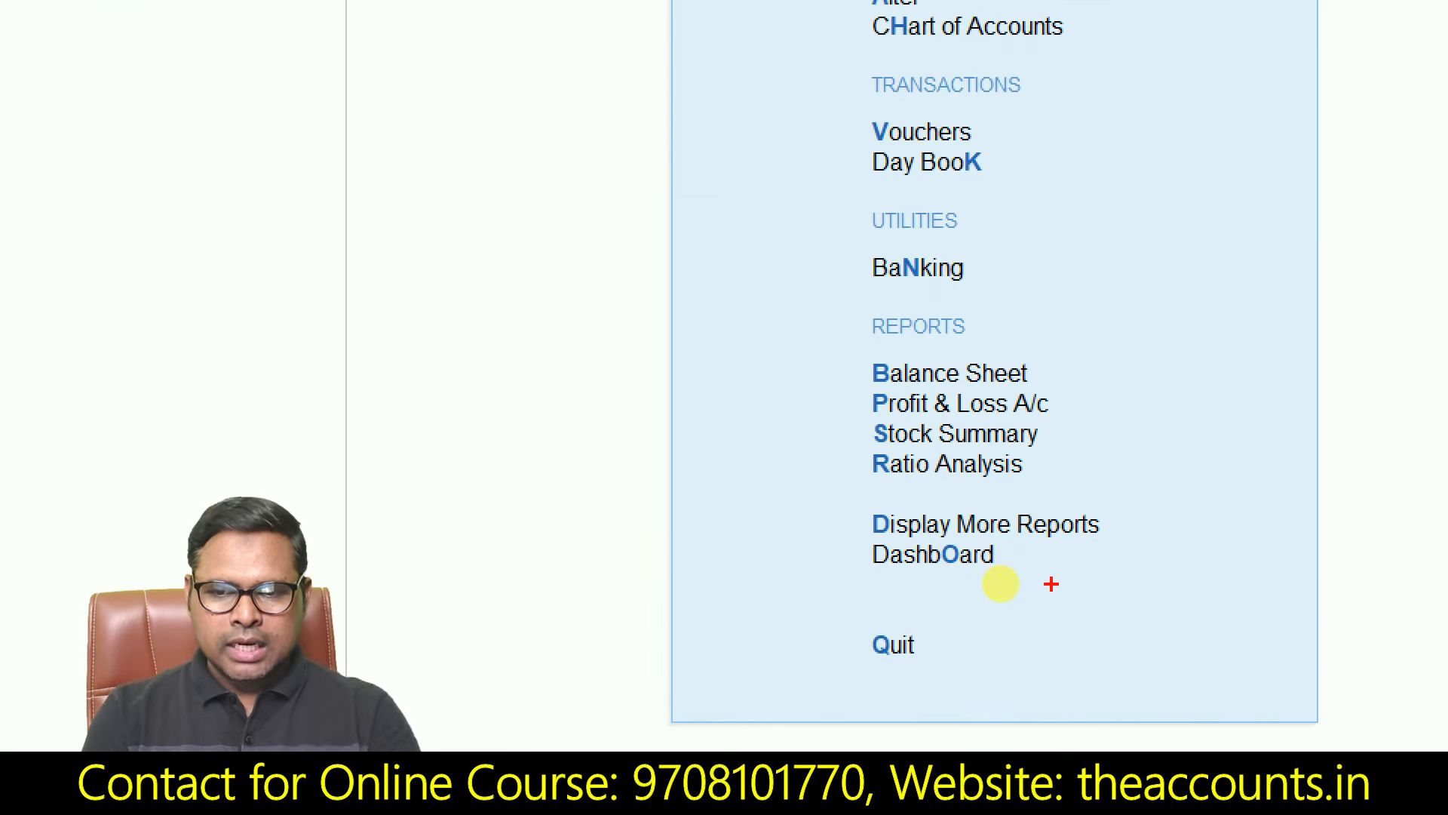
mouse_move(1052, 584)
mouse_down()
mouse_move(1289, 219)
mouse_move(775, 532)
mouse_move(1073, 613)
mouse_up()
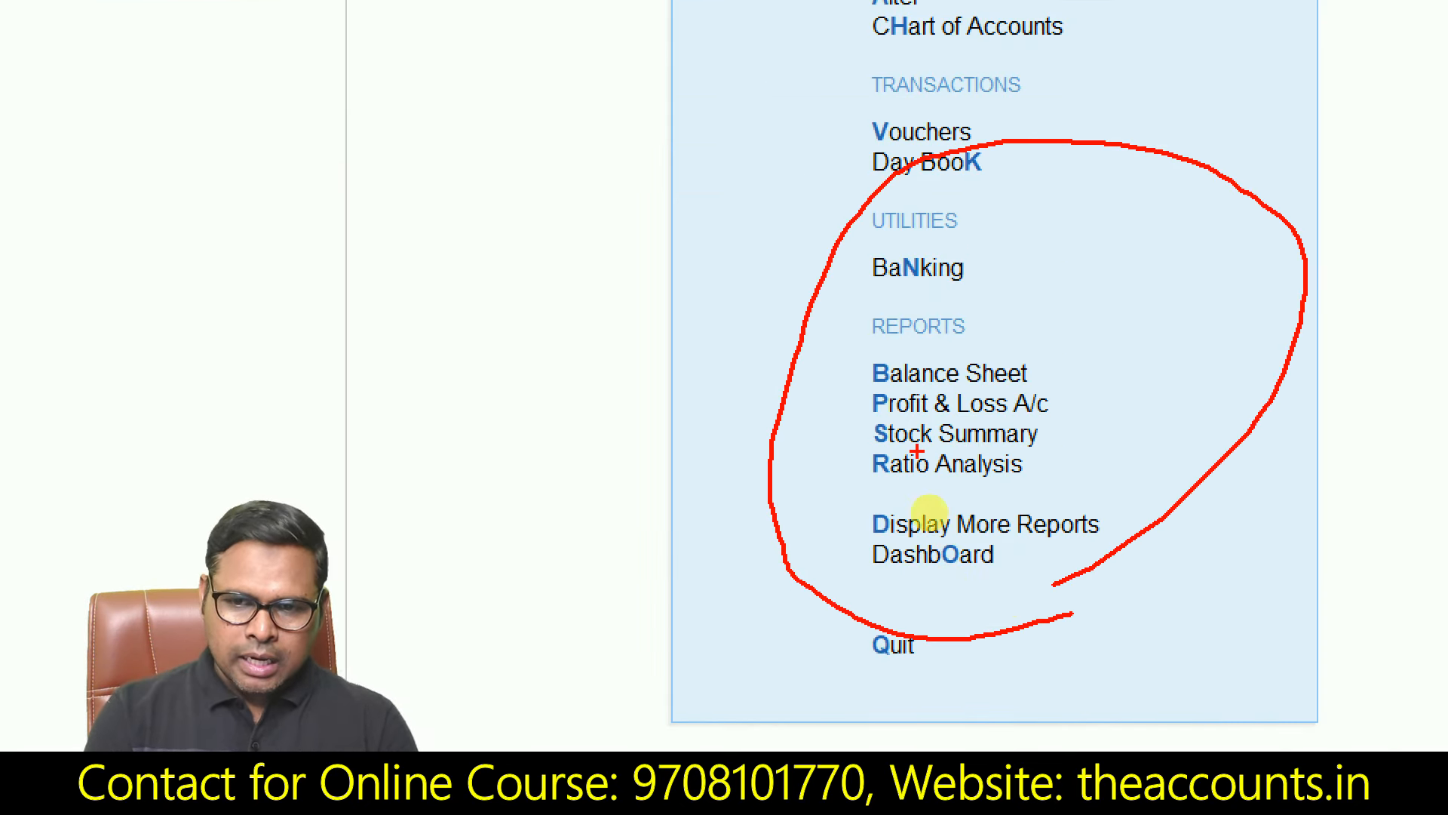
drag(823, 319, 938, 374)
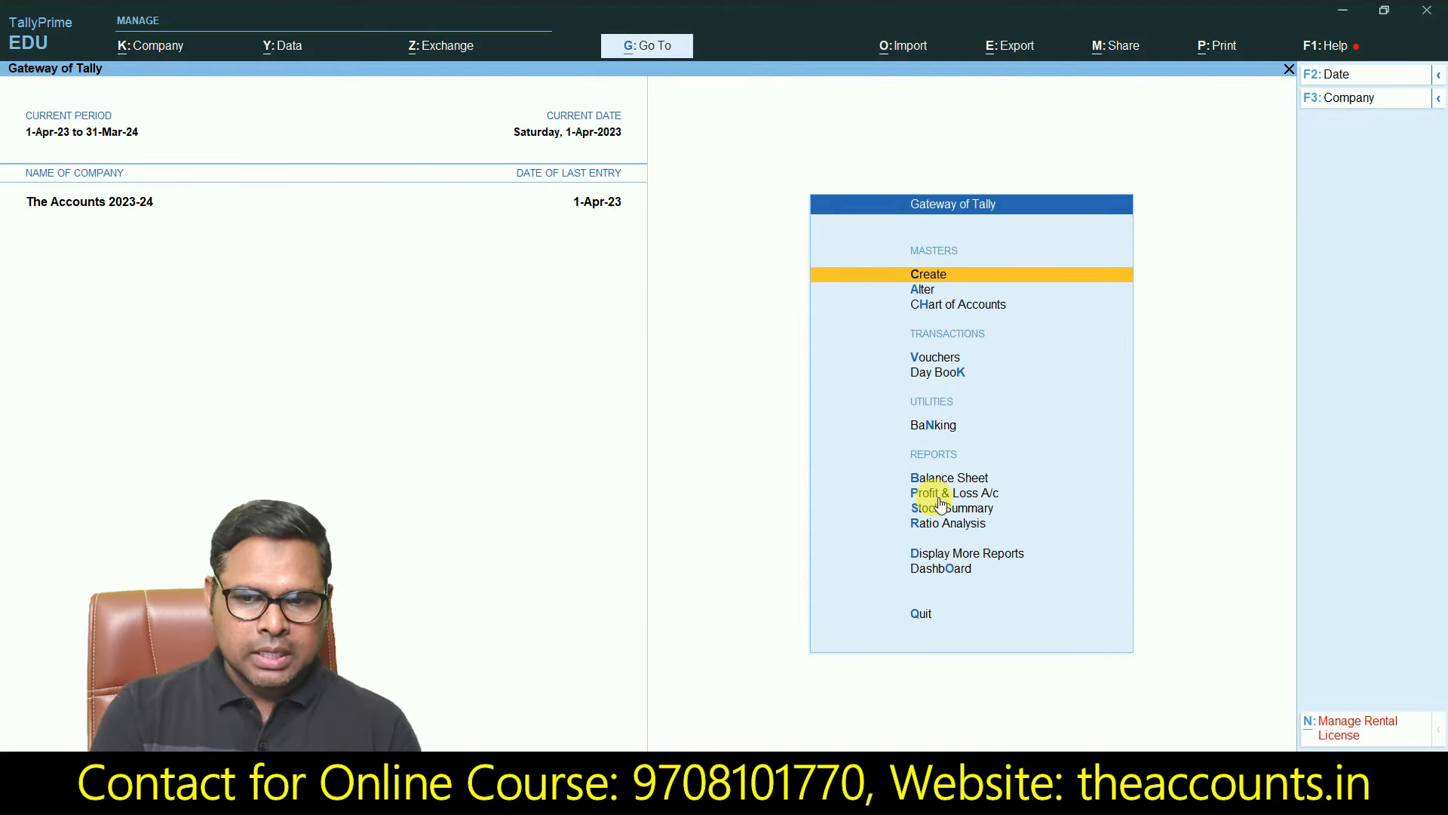
Step: Review the Profit & Loss A/c in detailed form with its individual ledgers, and return to the Gateway of Tally
click(940, 502)
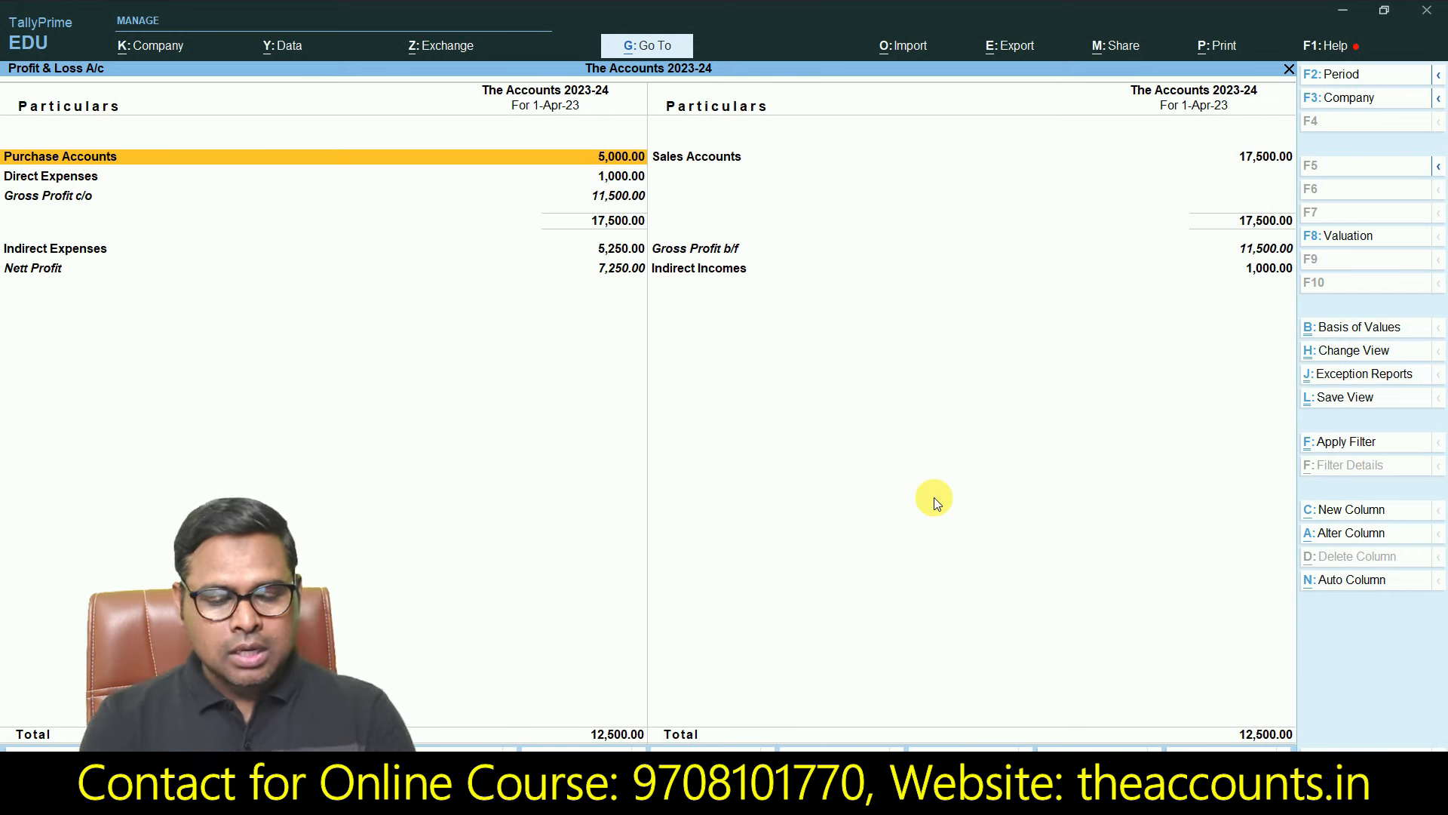
key(alt+F5)
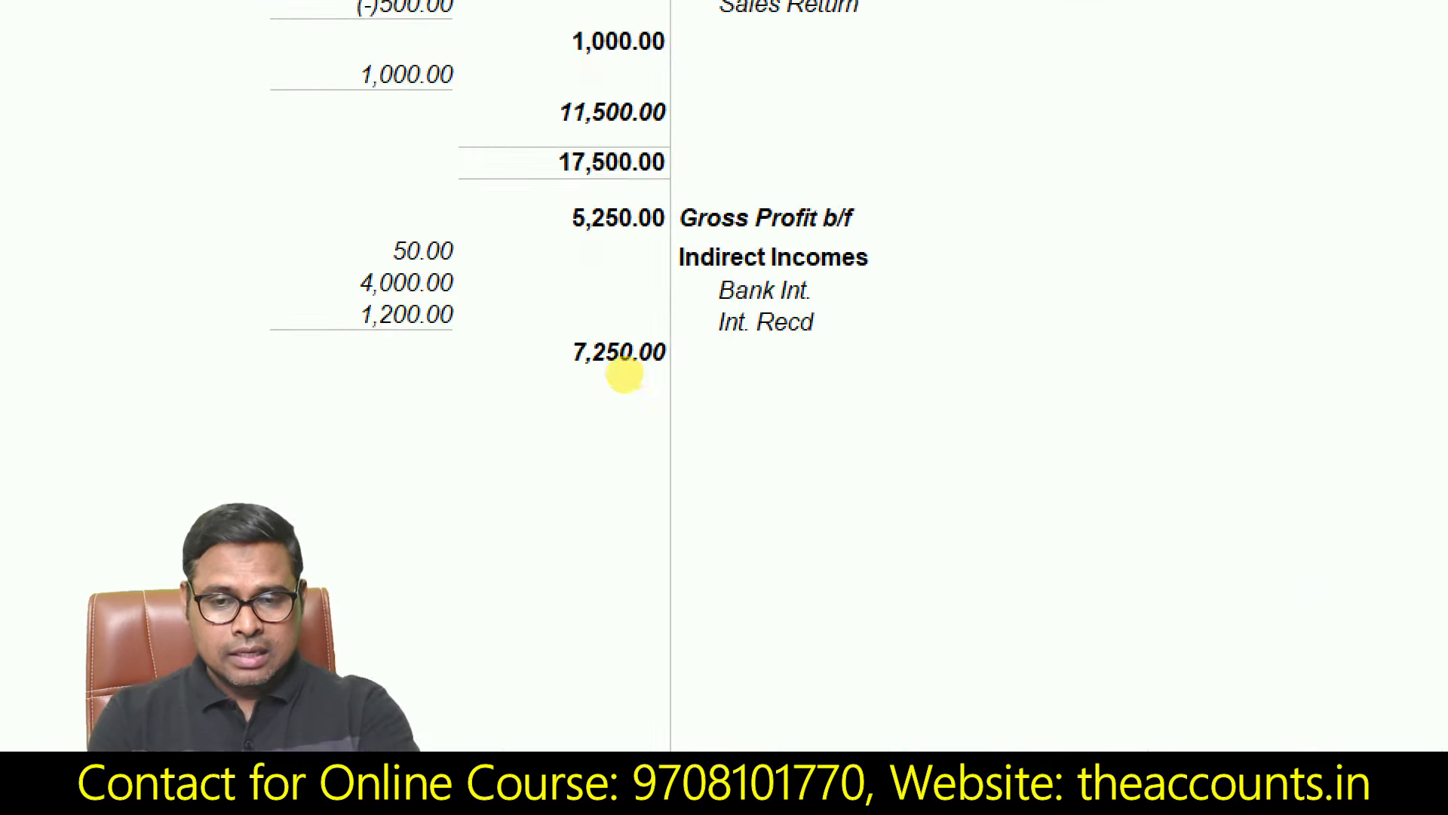
mouse_move(647, 373)
mouse_down()
mouse_move(717, 188)
mouse_move(595, 371)
mouse_move(705, 352)
mouse_up()
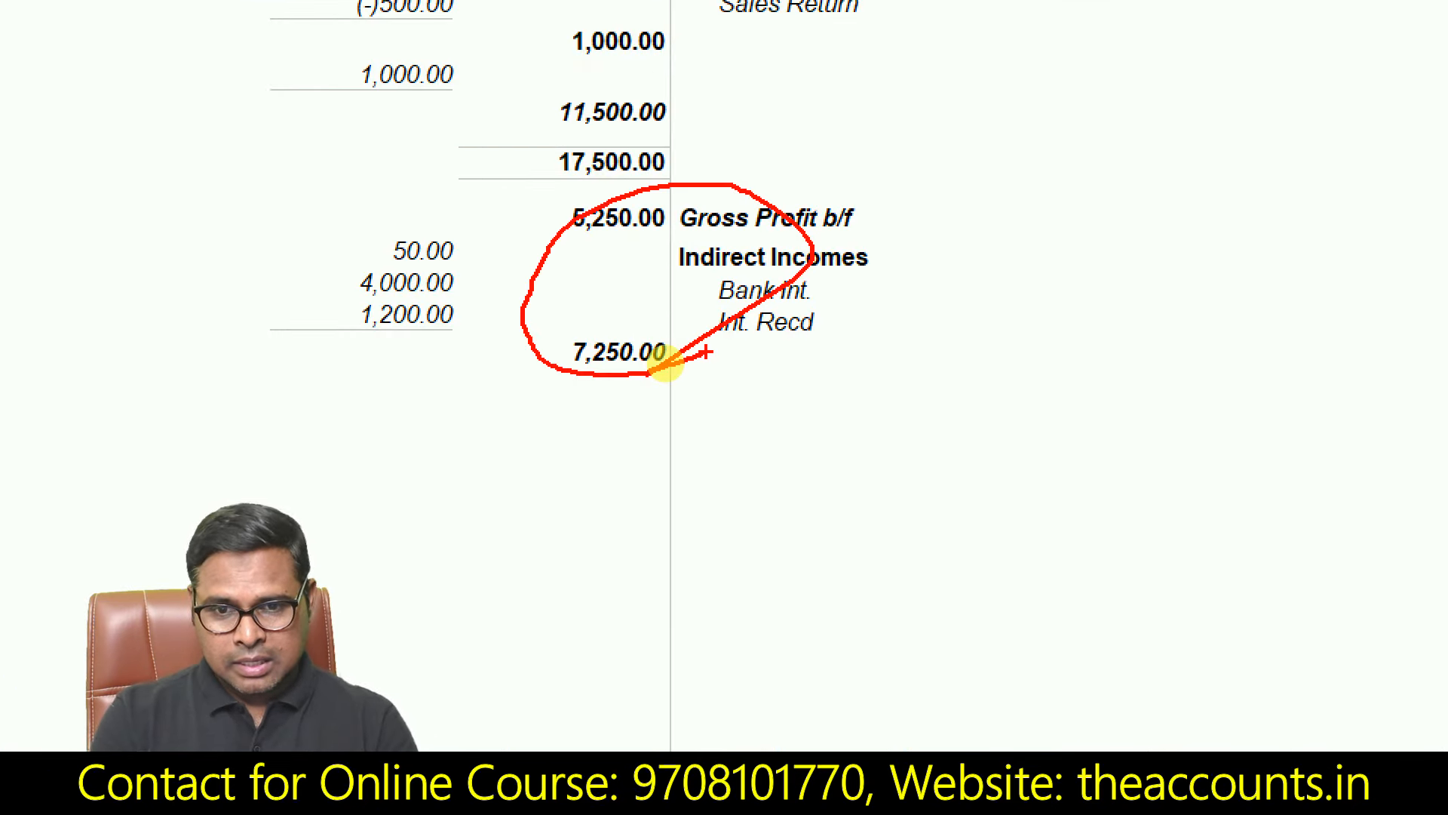
key(Escape)
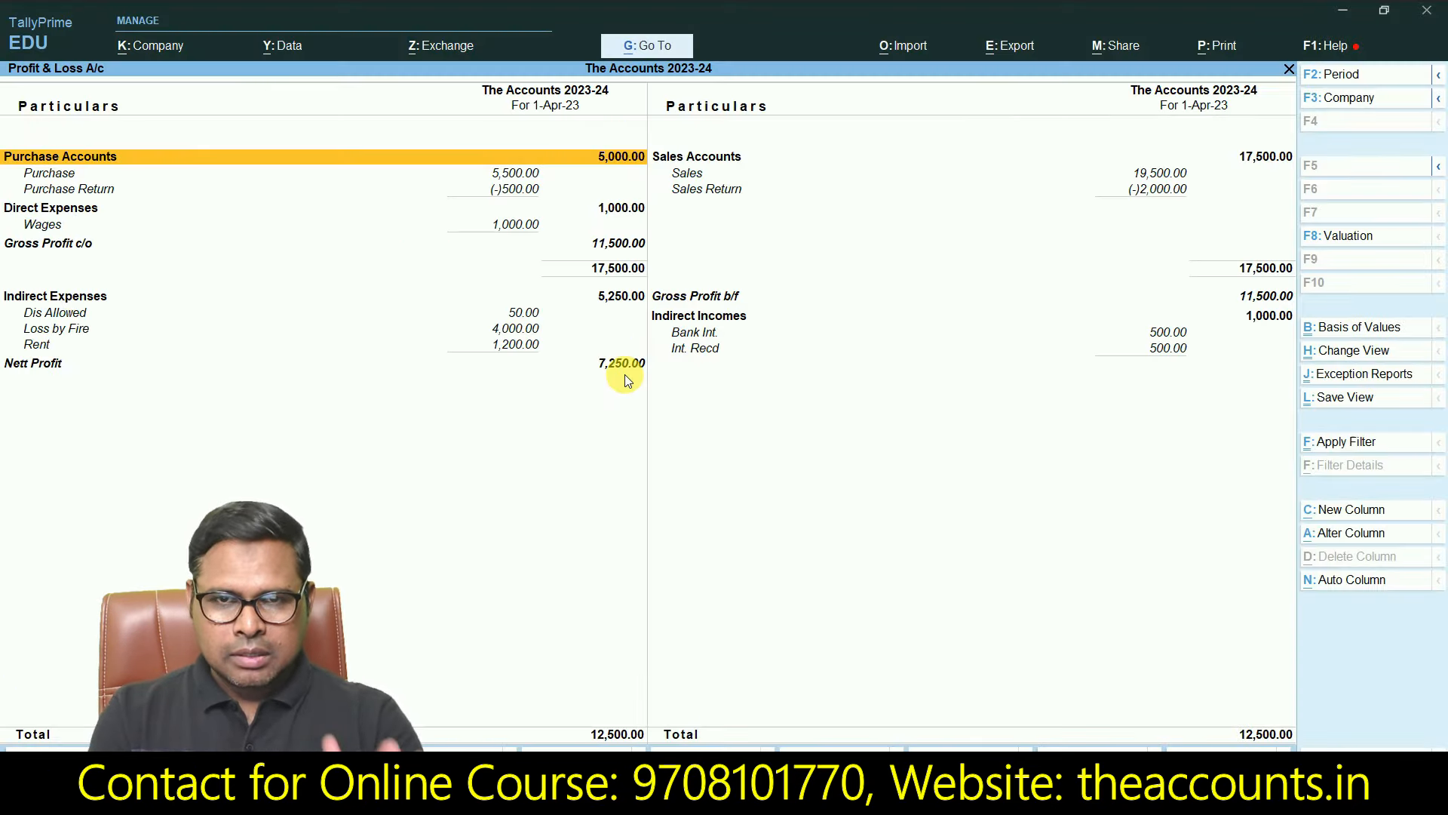
key(Escape)
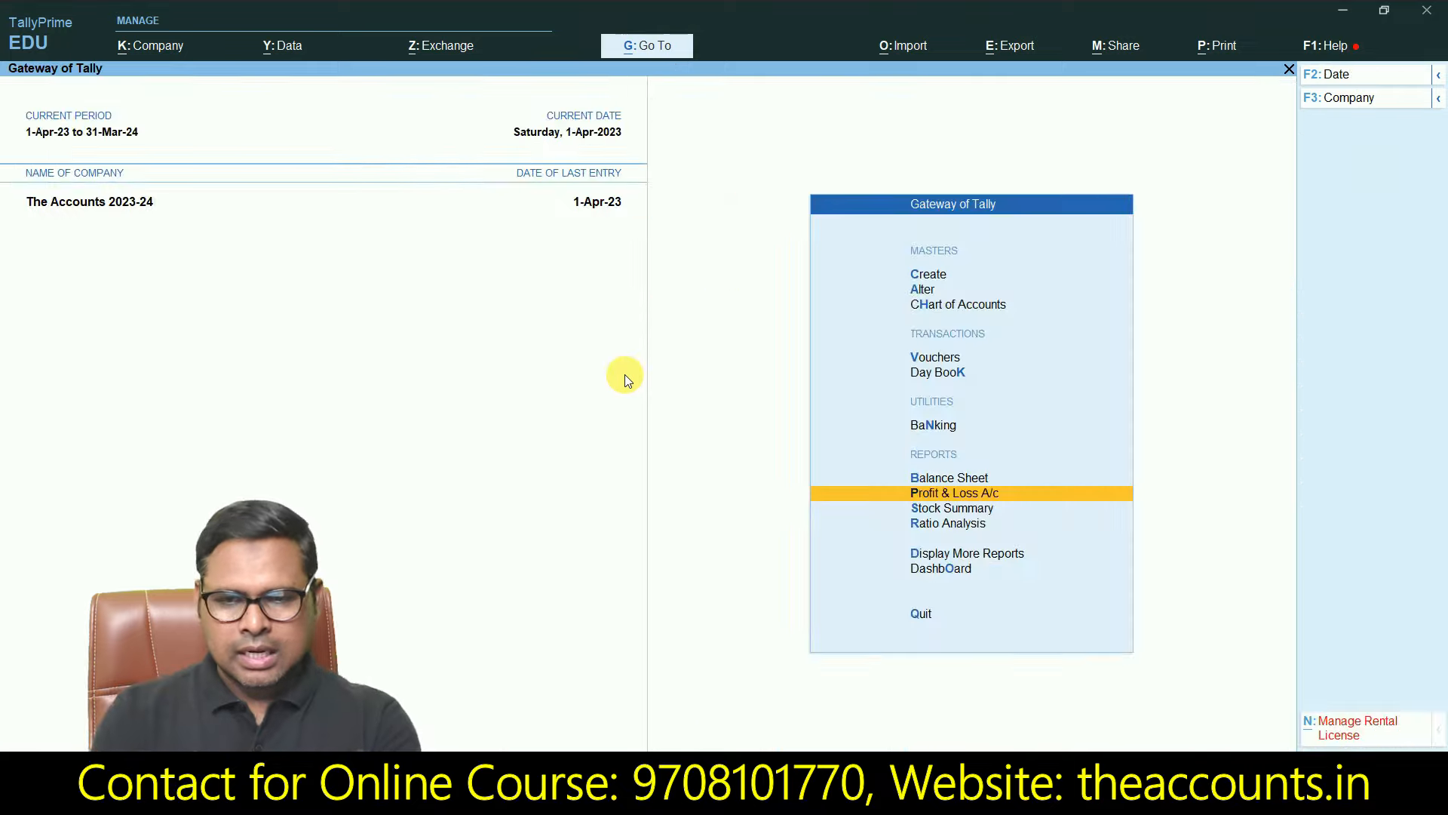
Step: Switch to the slides, read transaction 23 on furniture depreciation with its journal entry, and switch back to TallyPrime
key(Home)
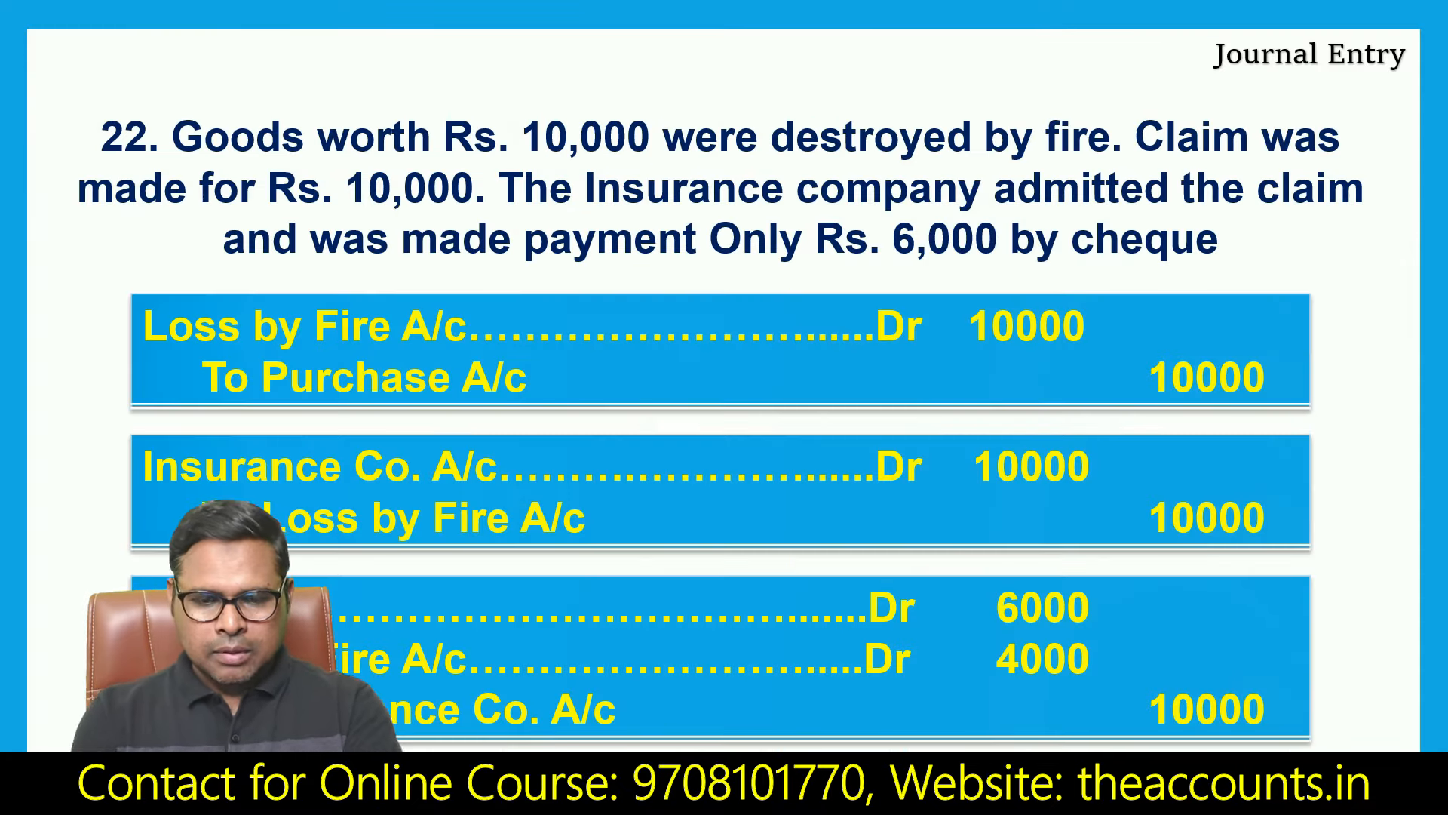
key(Right)
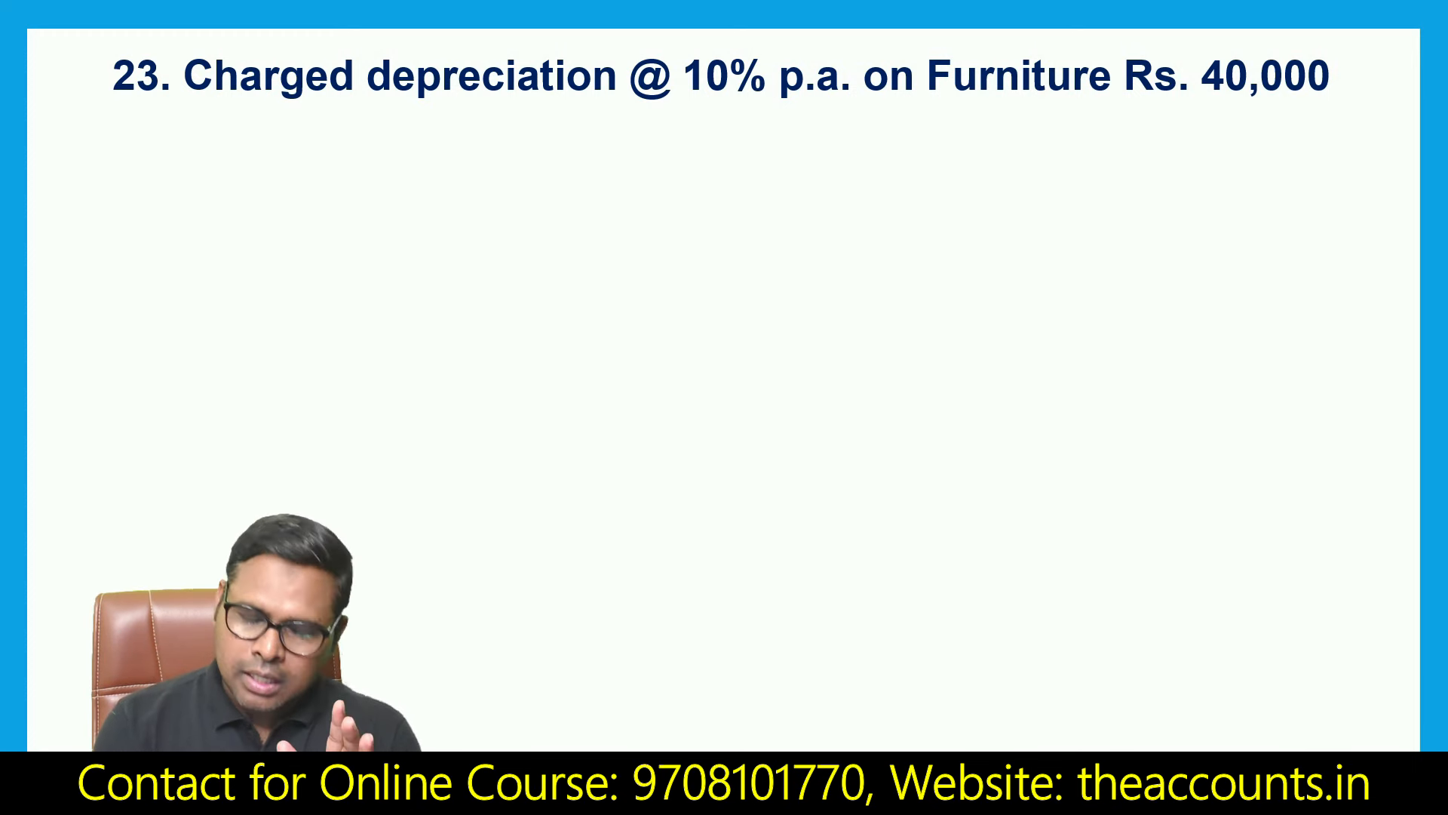
key(Right)
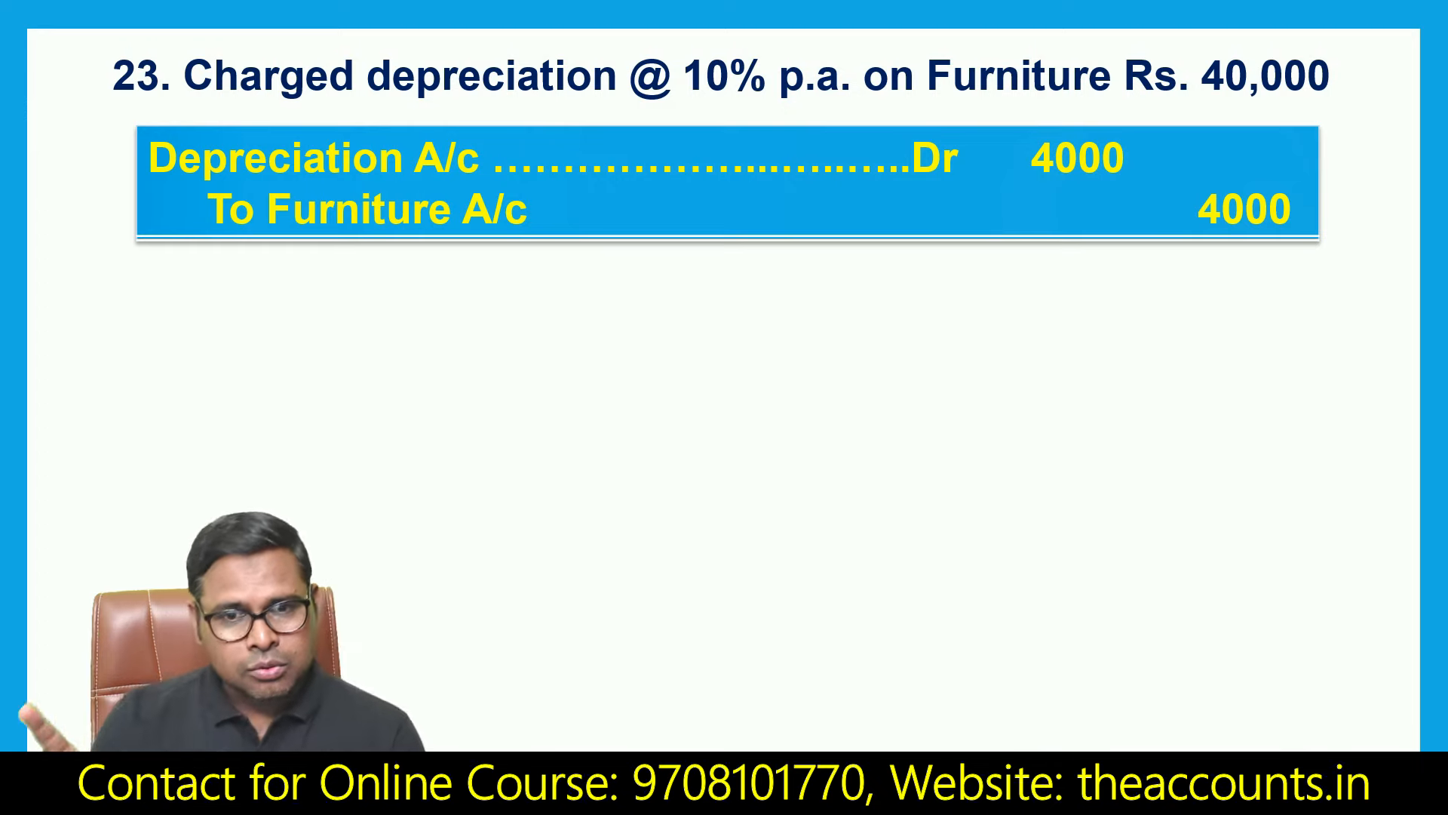
key(alt+Tab)
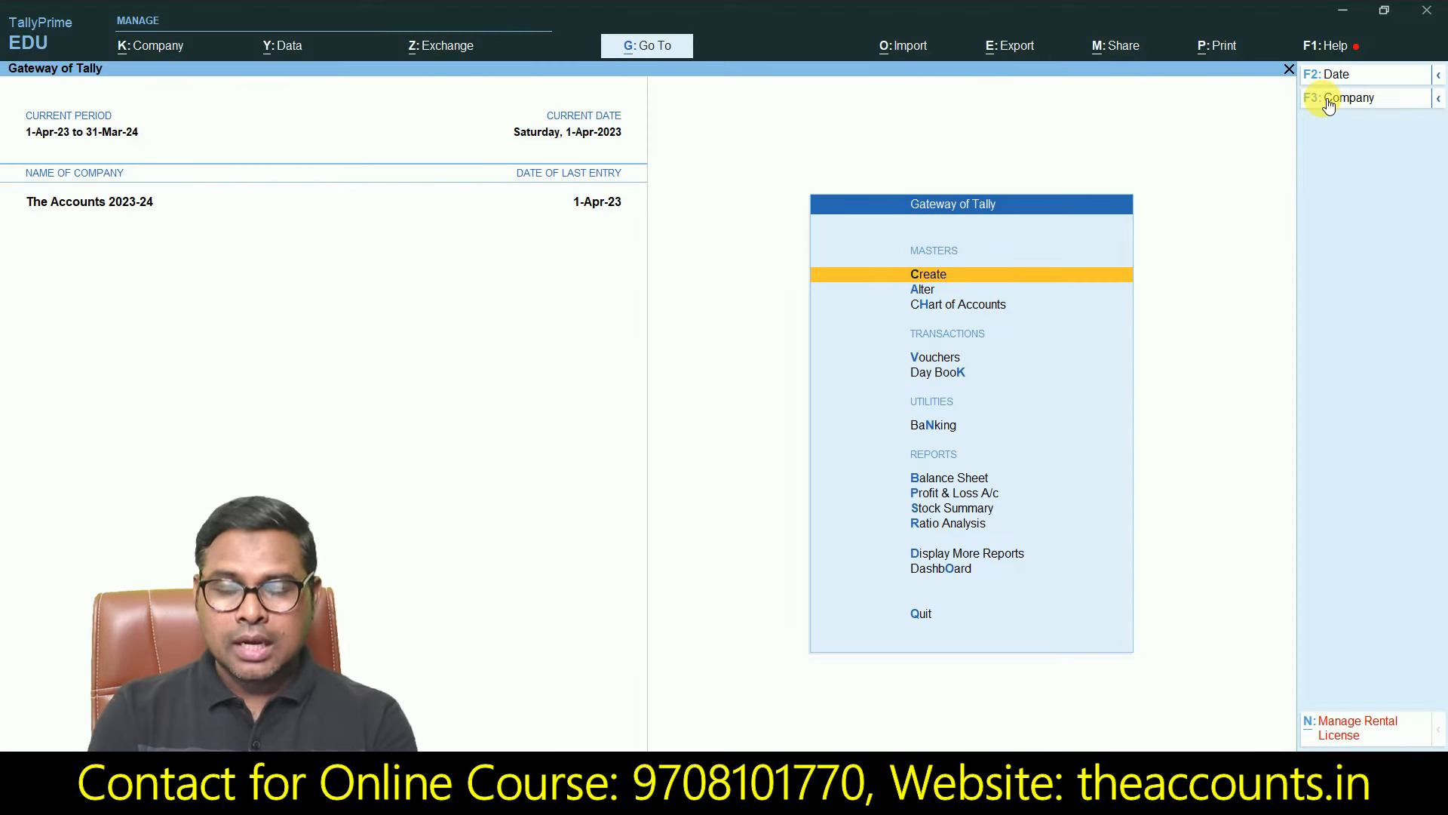
Step: Start a Journal voucher and create the ledger Dep. under Indirect Expenses for its debit line, keeping the other ledger defaults
key(v)
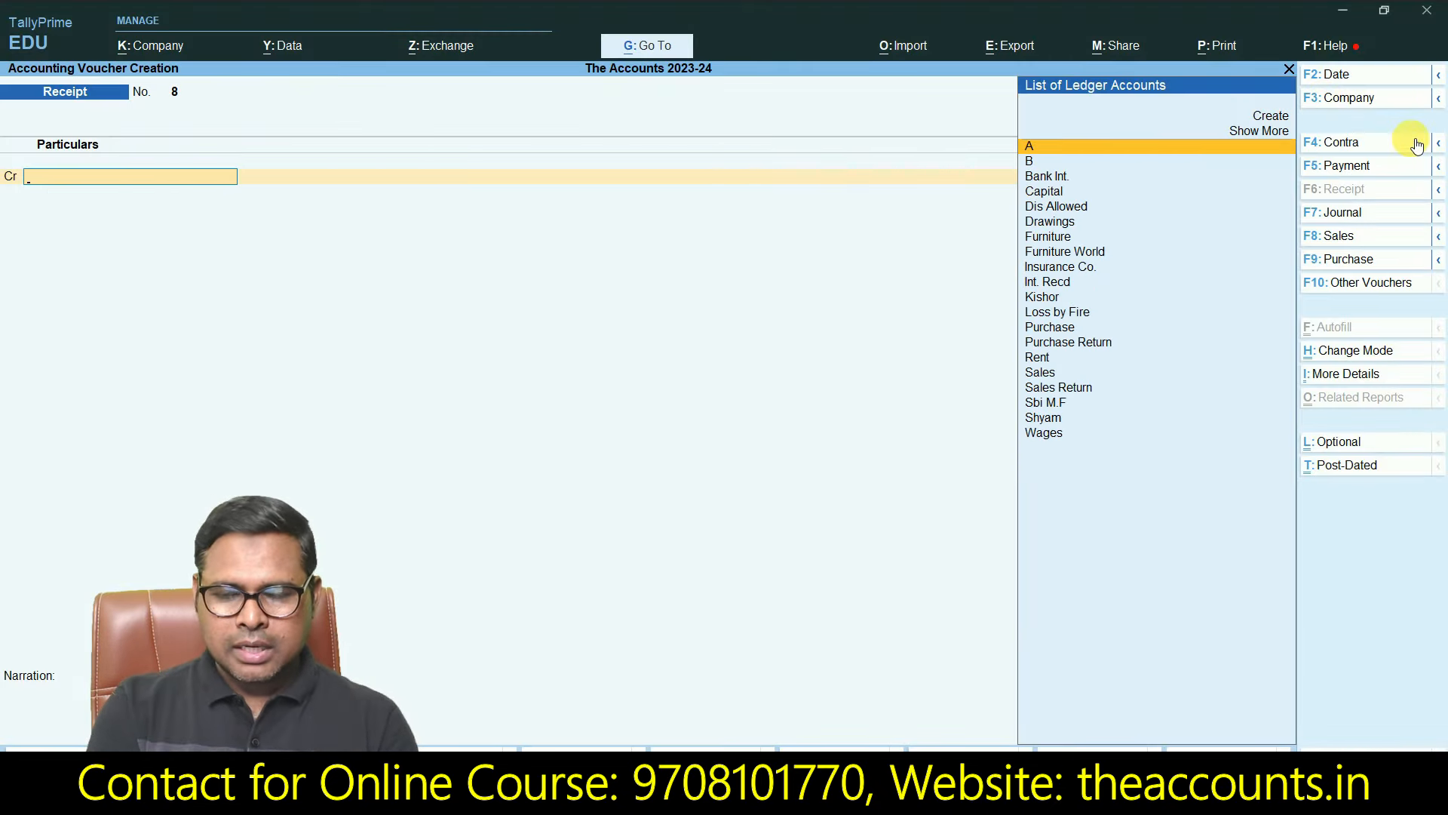
click(1355, 215)
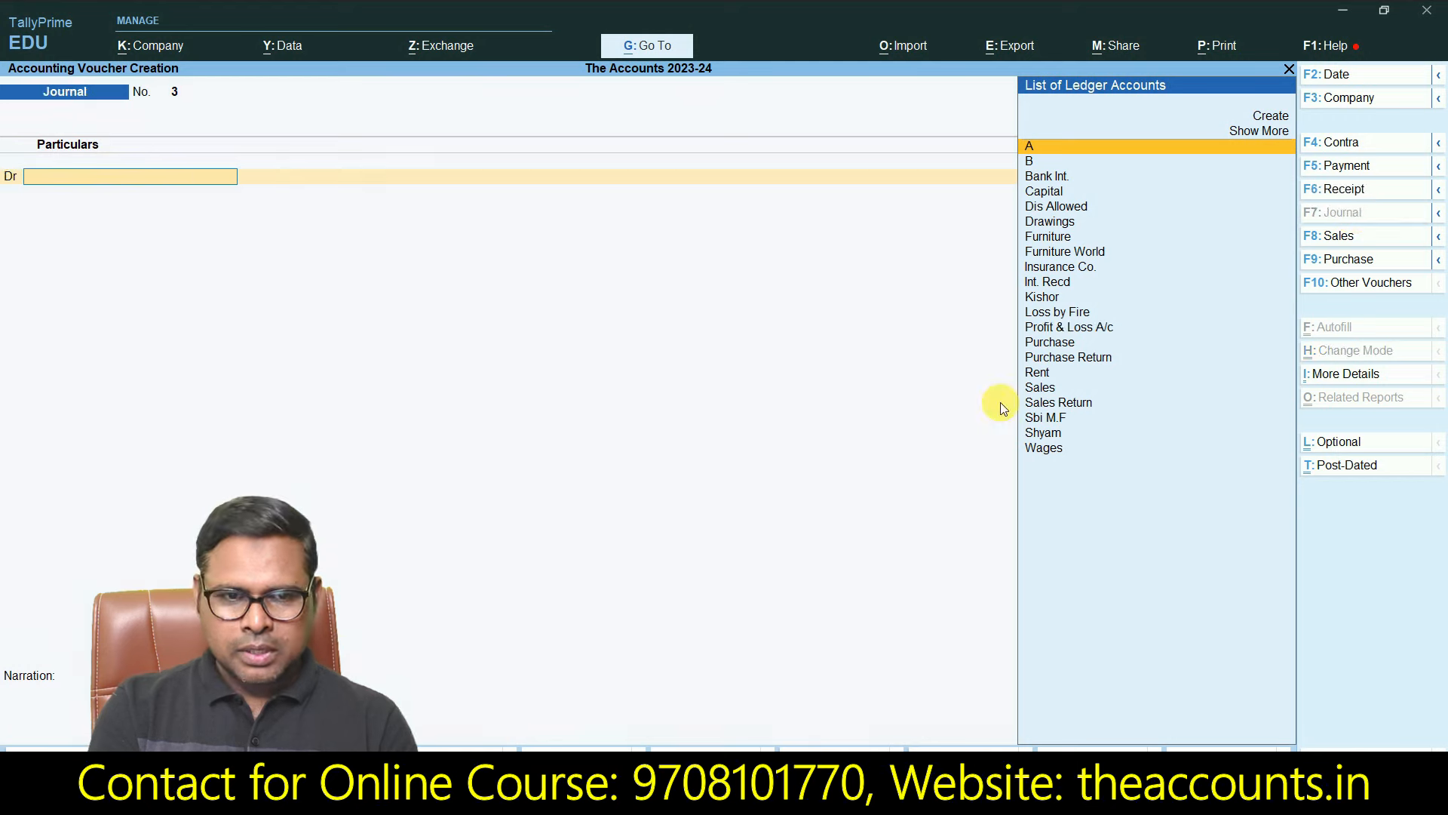
key(alt+c)
text(Dep)
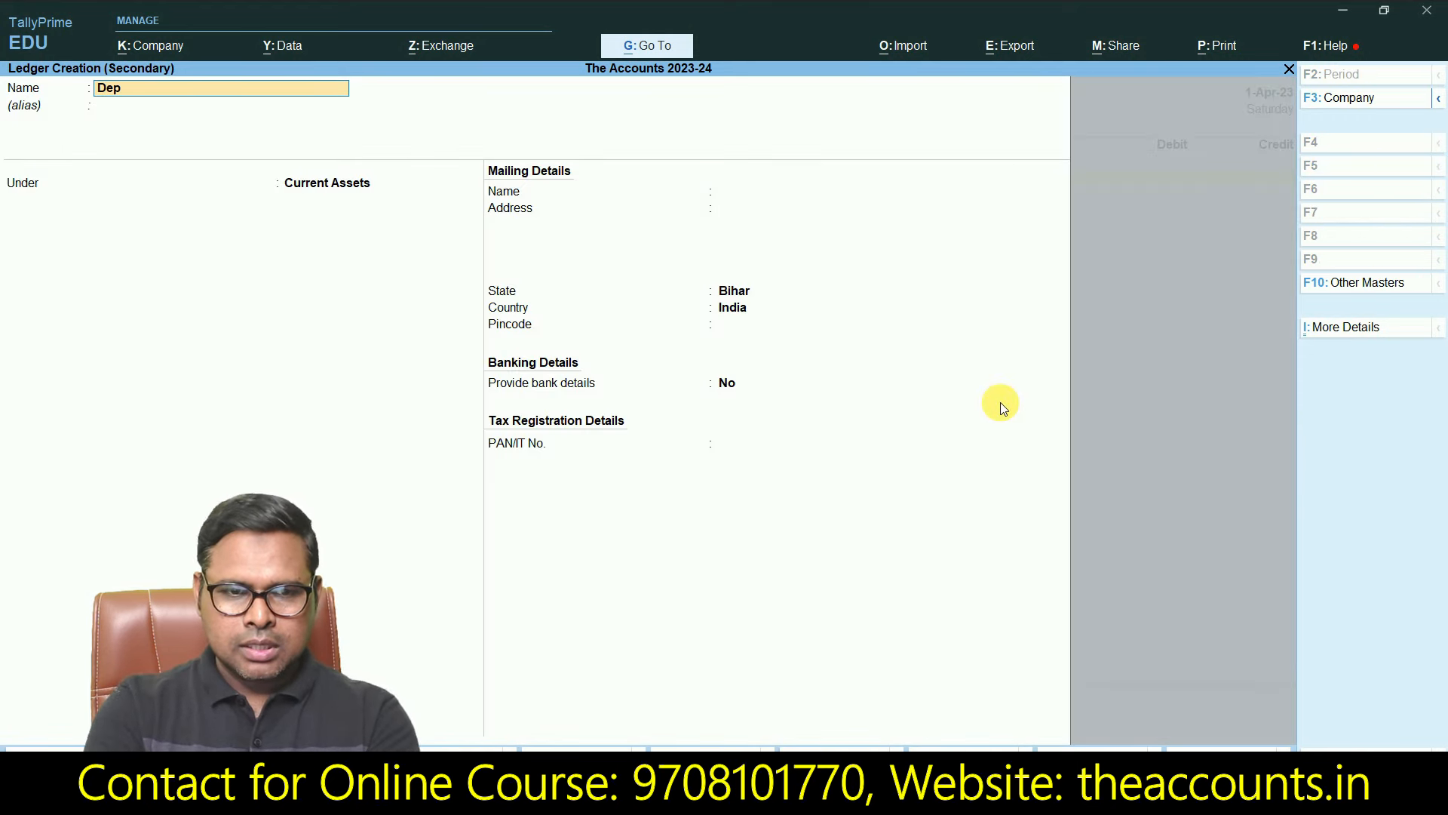
text(.)
key(Return)
text(Ind)
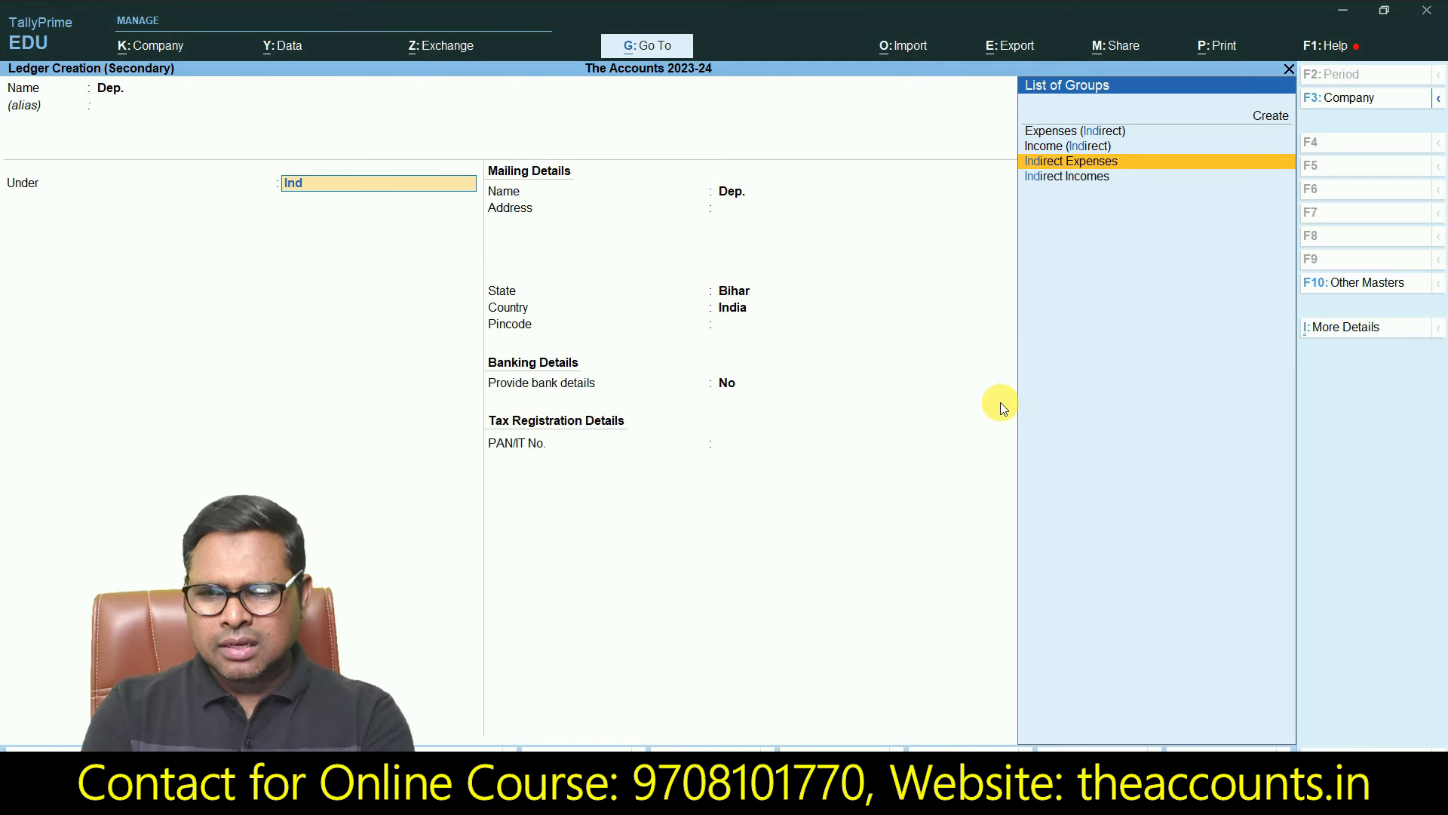
key(Return)
key(Return)
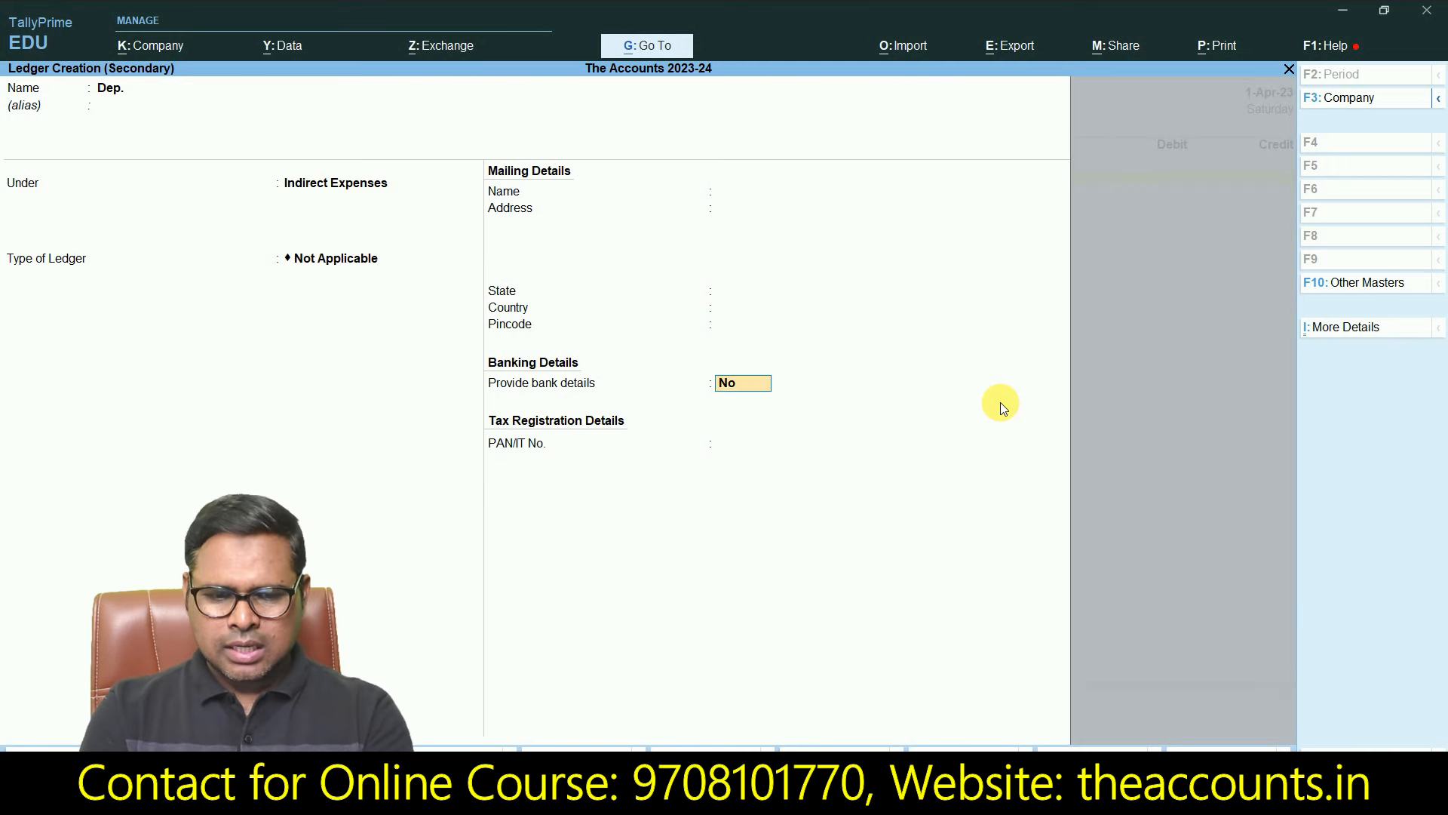
key(ctrl+a)
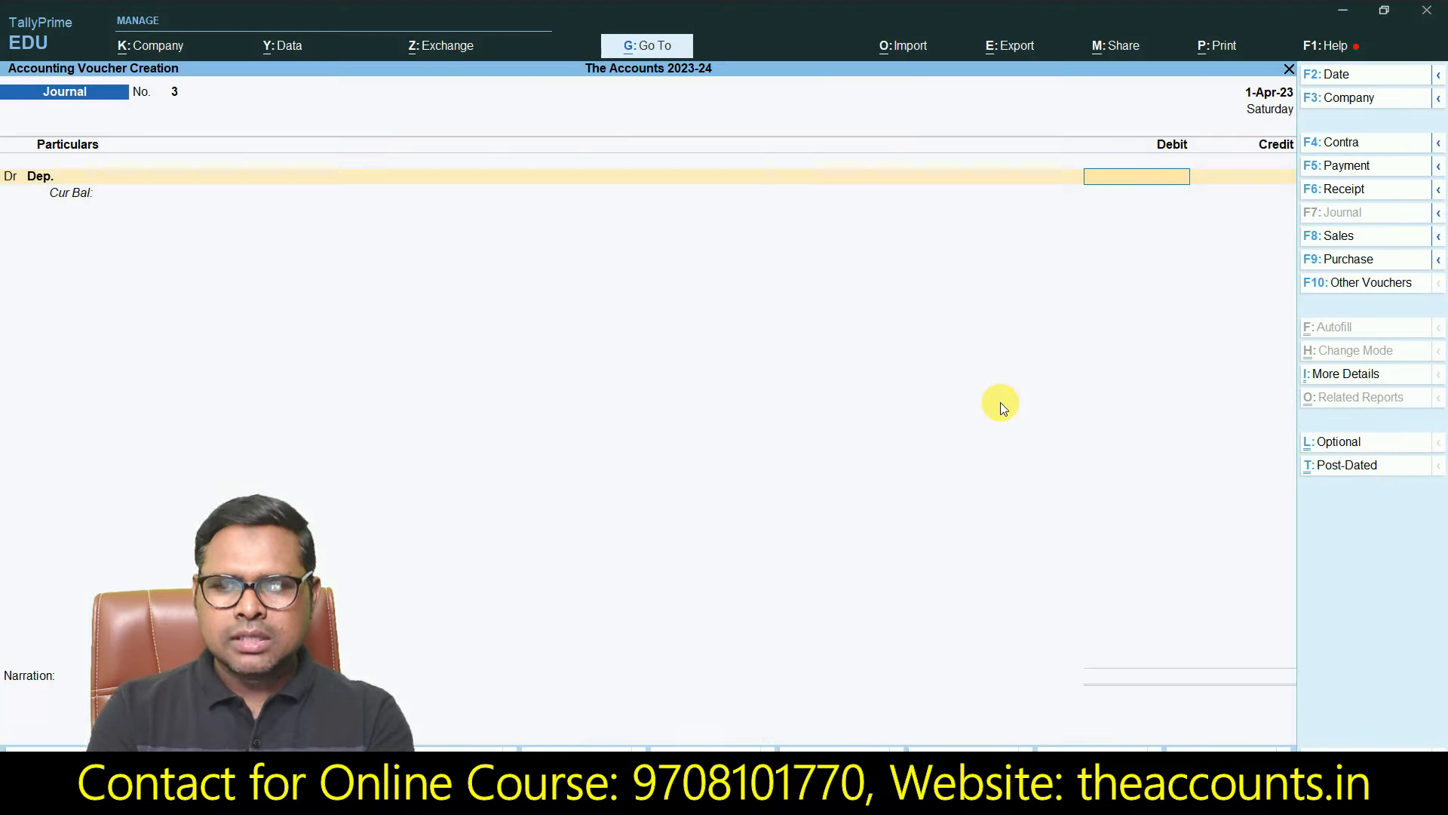
Step: Debit Dep. with 4000, credit Furniture with the same amount, and save the journal without a narration
text(4000)
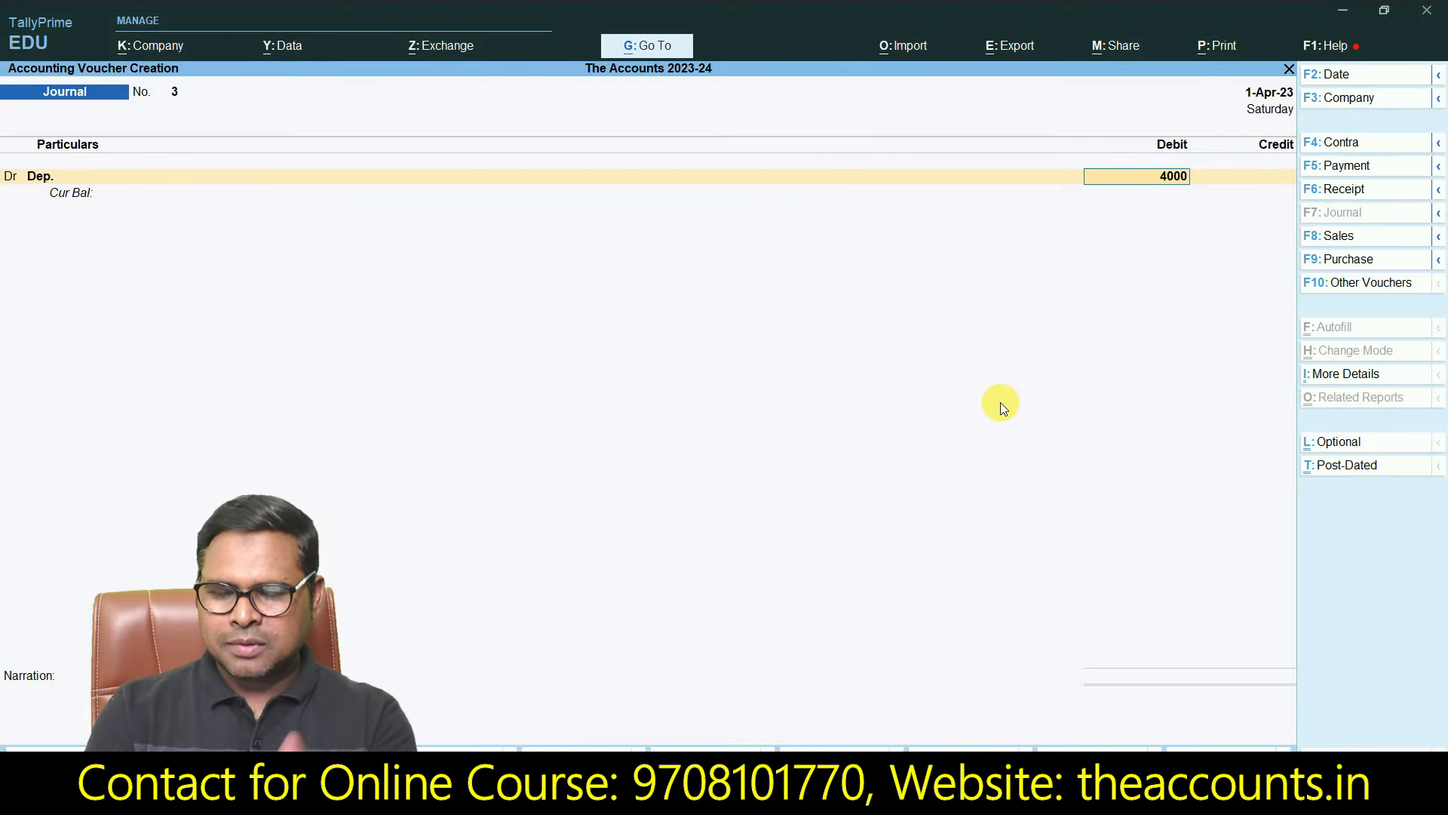
key(Return)
key(Return)
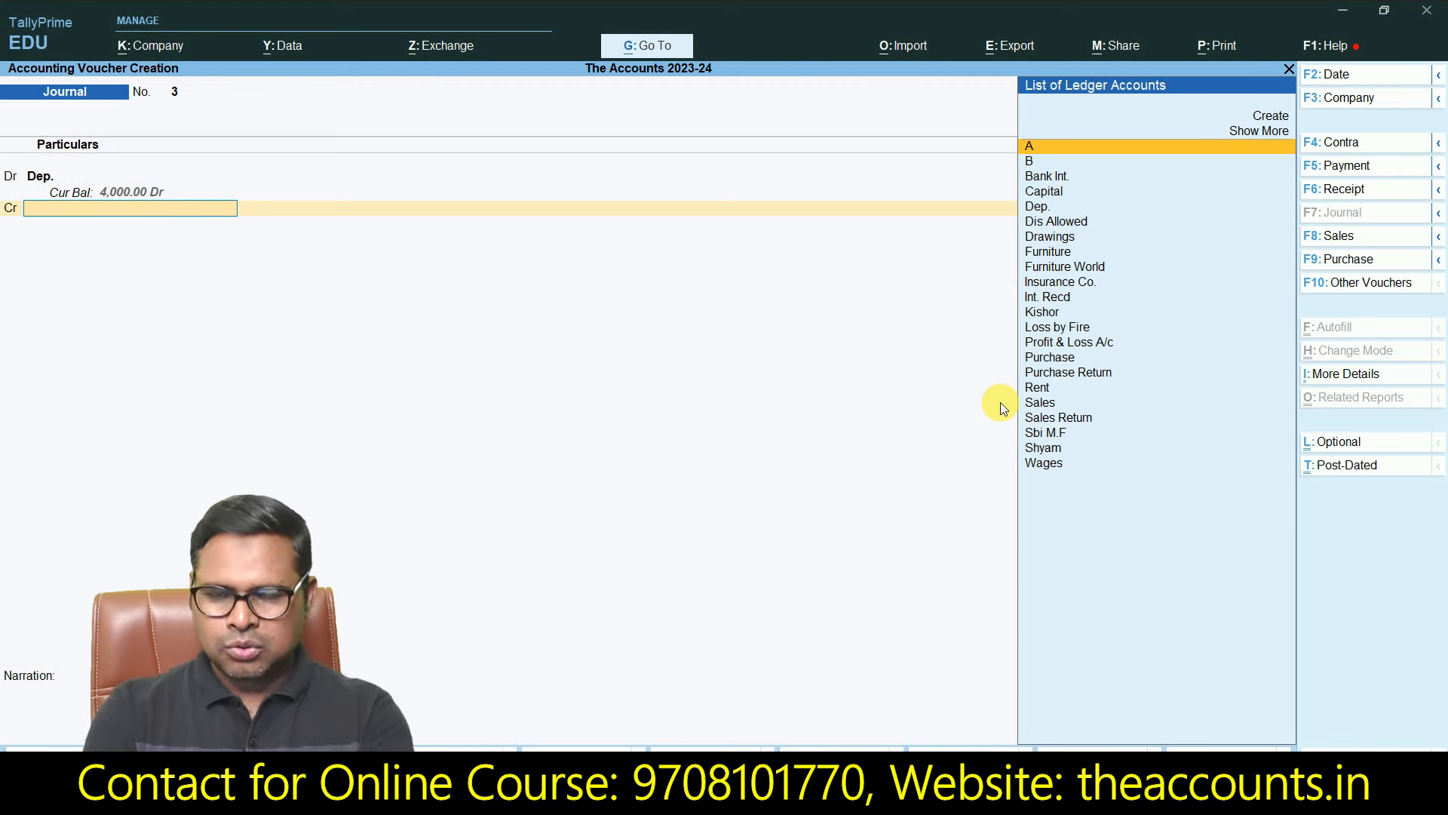
text(Fu)
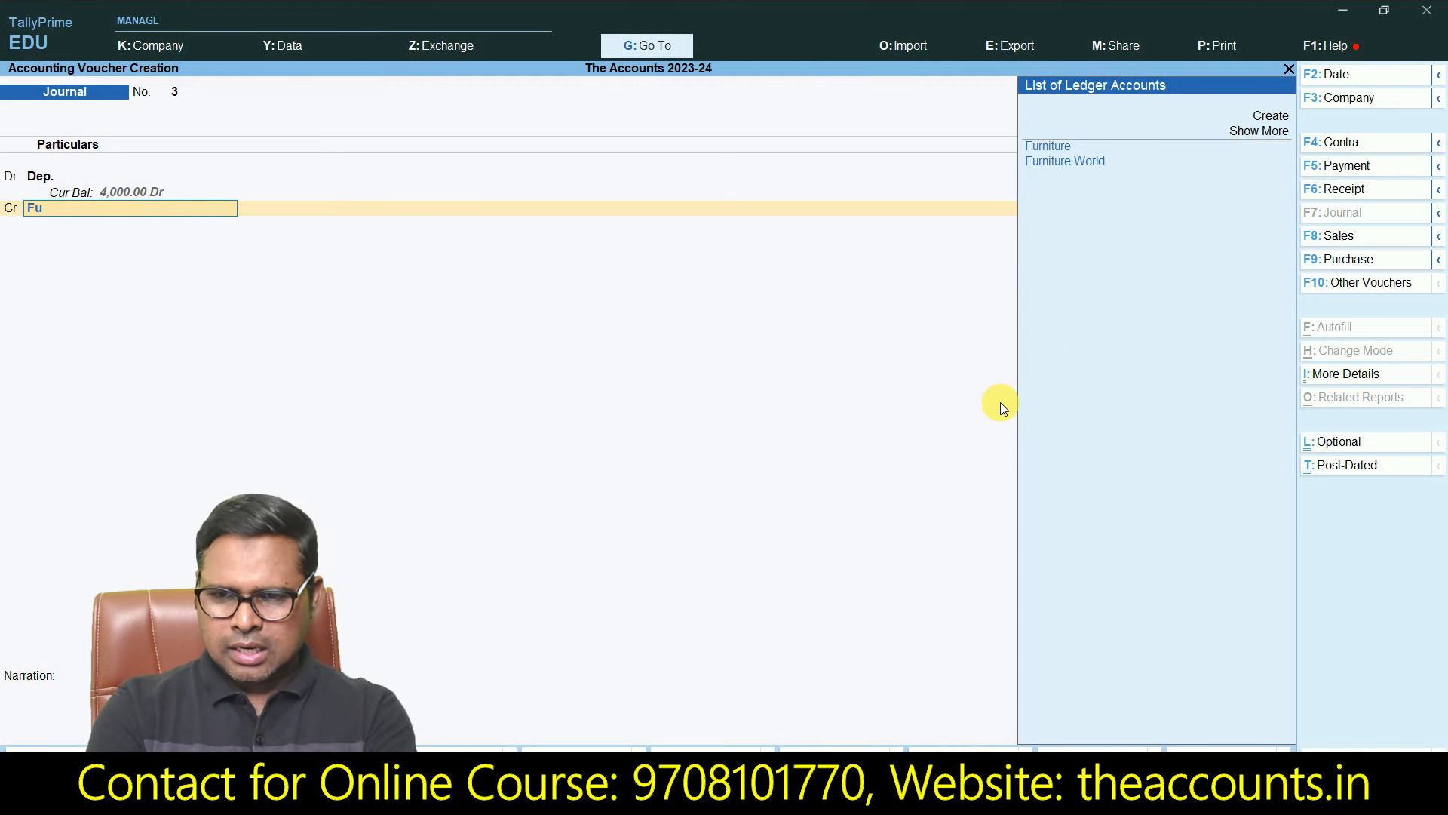
key(Return)
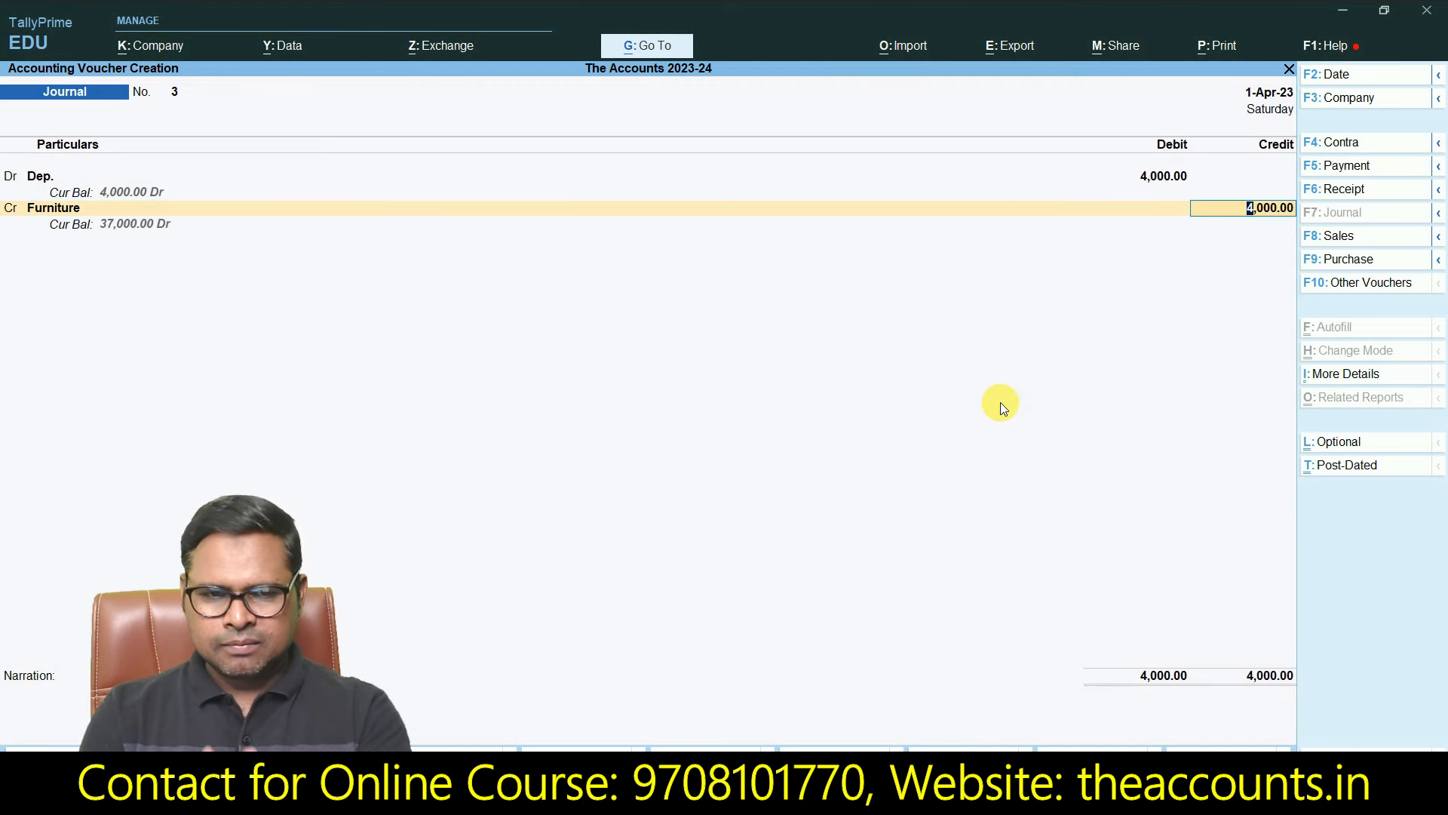
key(Return)
key(Return)
key(Return)
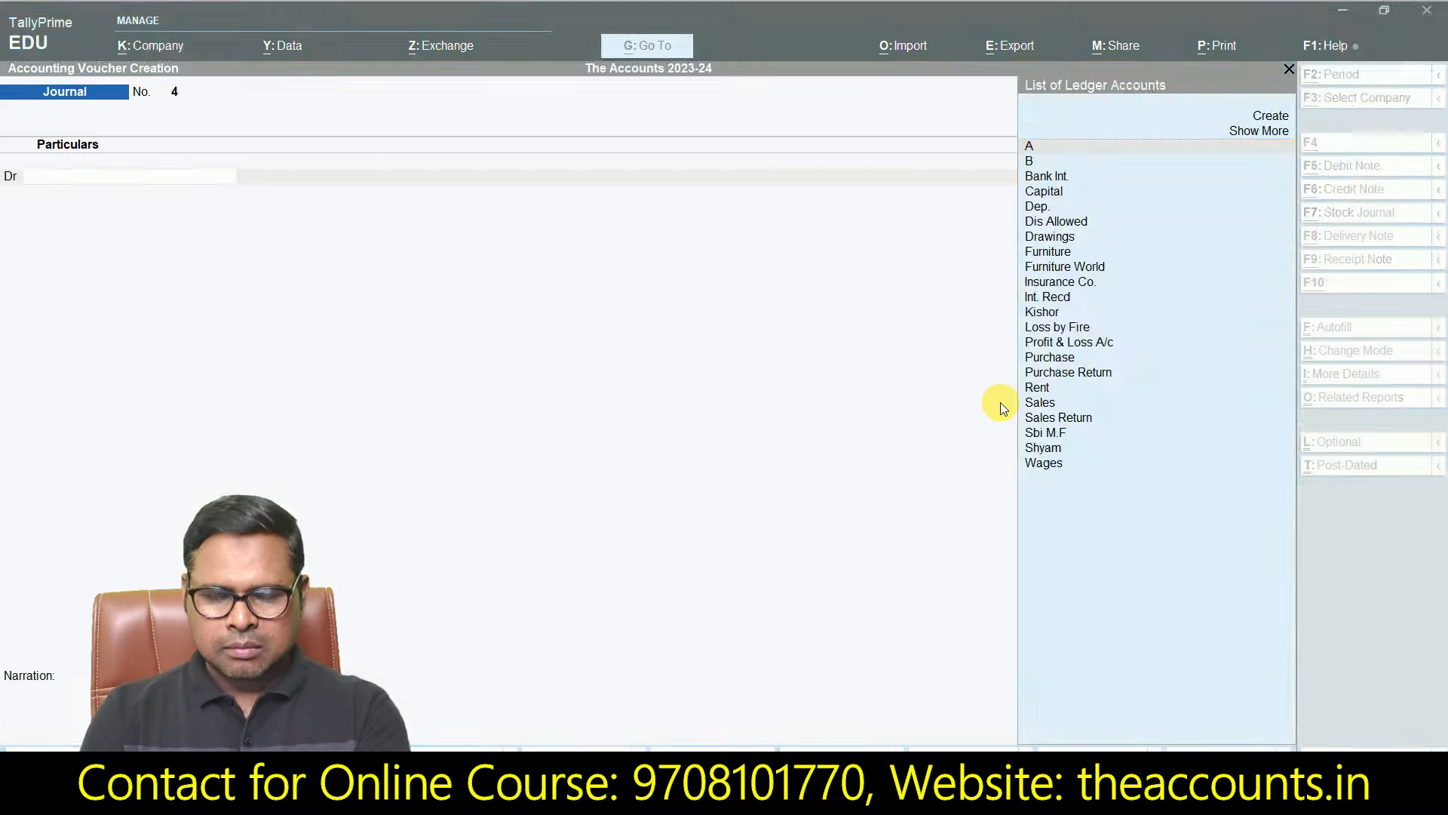